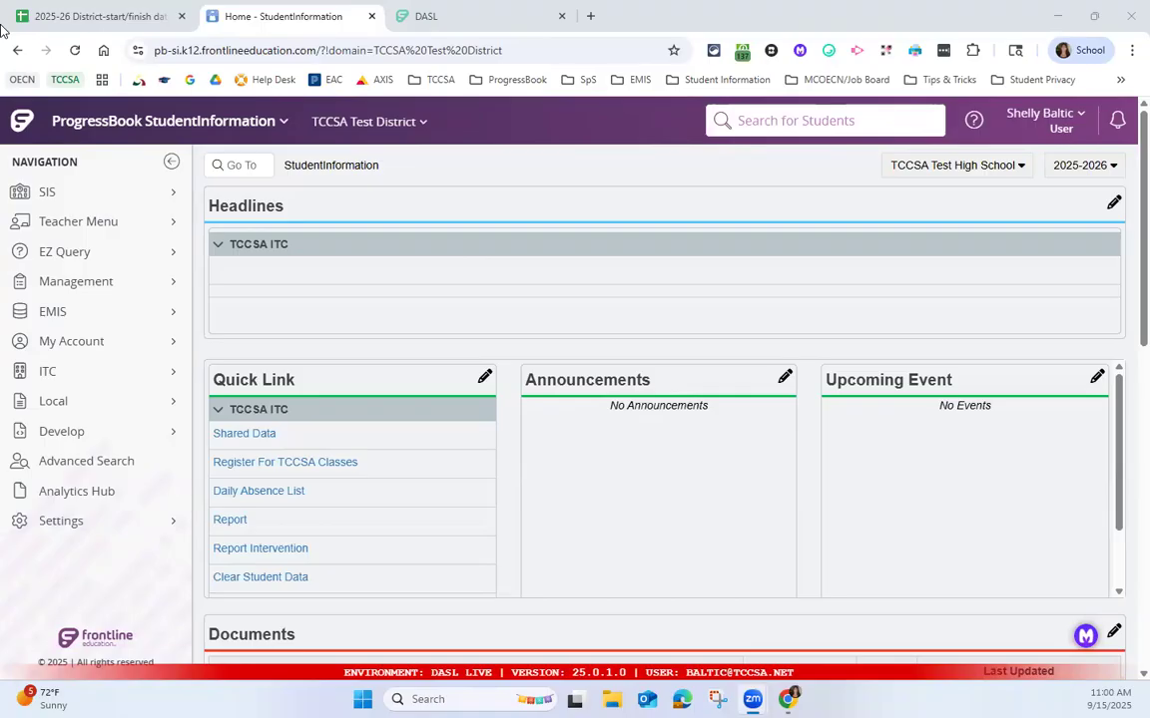
Switch to the Gifted Step by Step Checklist PDF and review its change log and table of contents
click(437, 12)
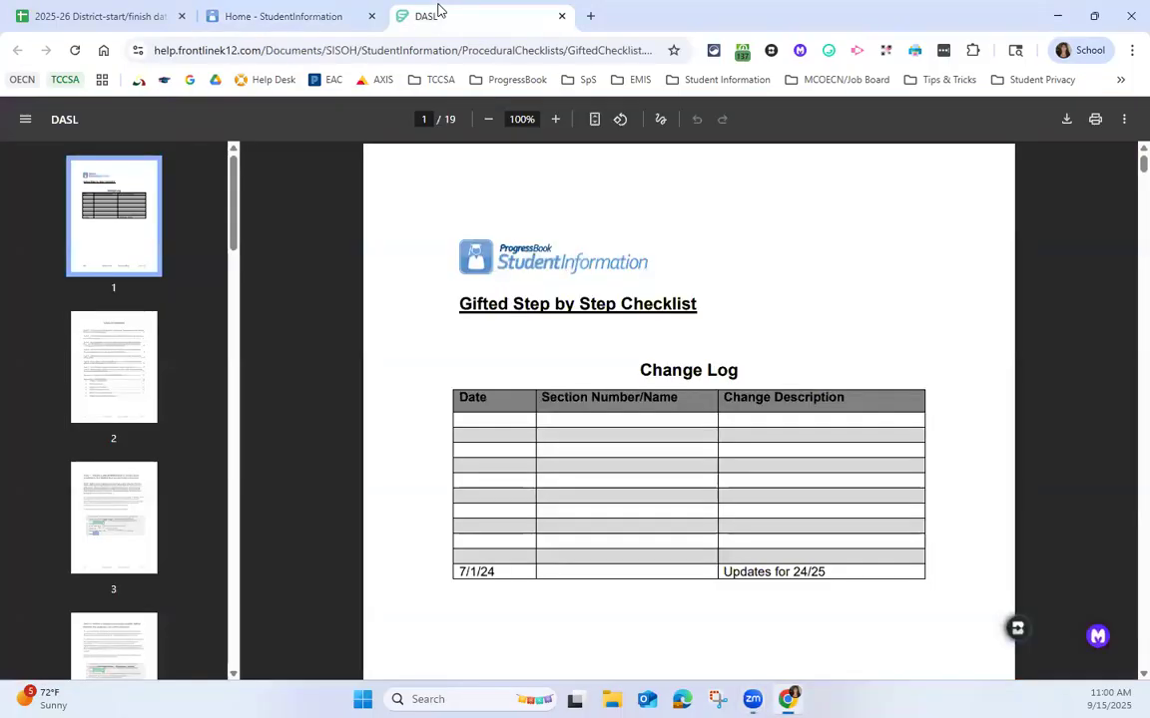
scroll(659, 418, down, 1)
scroll(659, 420, down, 2)
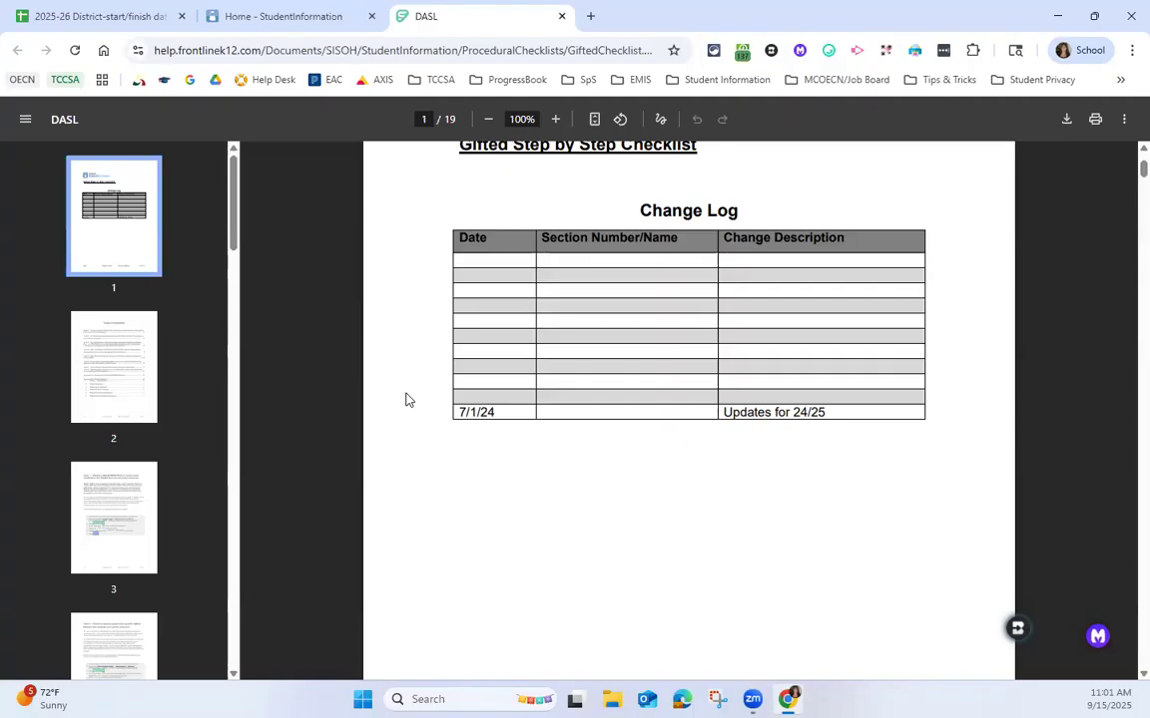
click(149, 395)
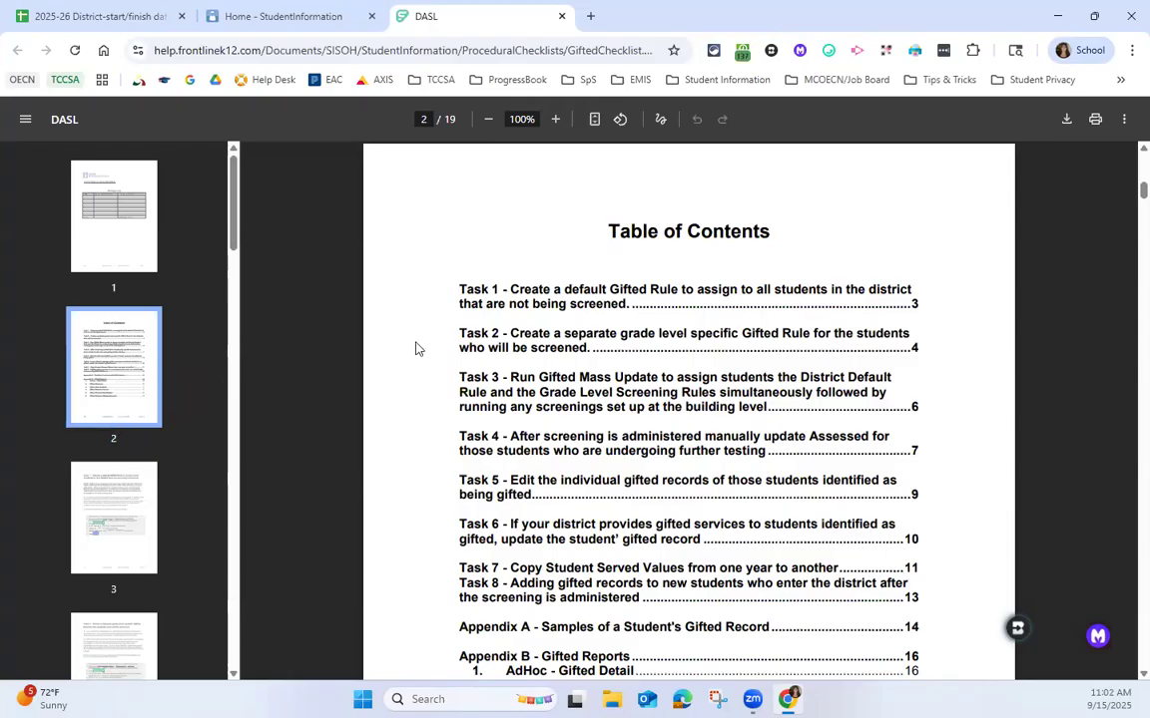
Read Task 1 of the checklist on the default gifted rule, marking the March 31 deadline and the one-record-per-year sentence
click(123, 516)
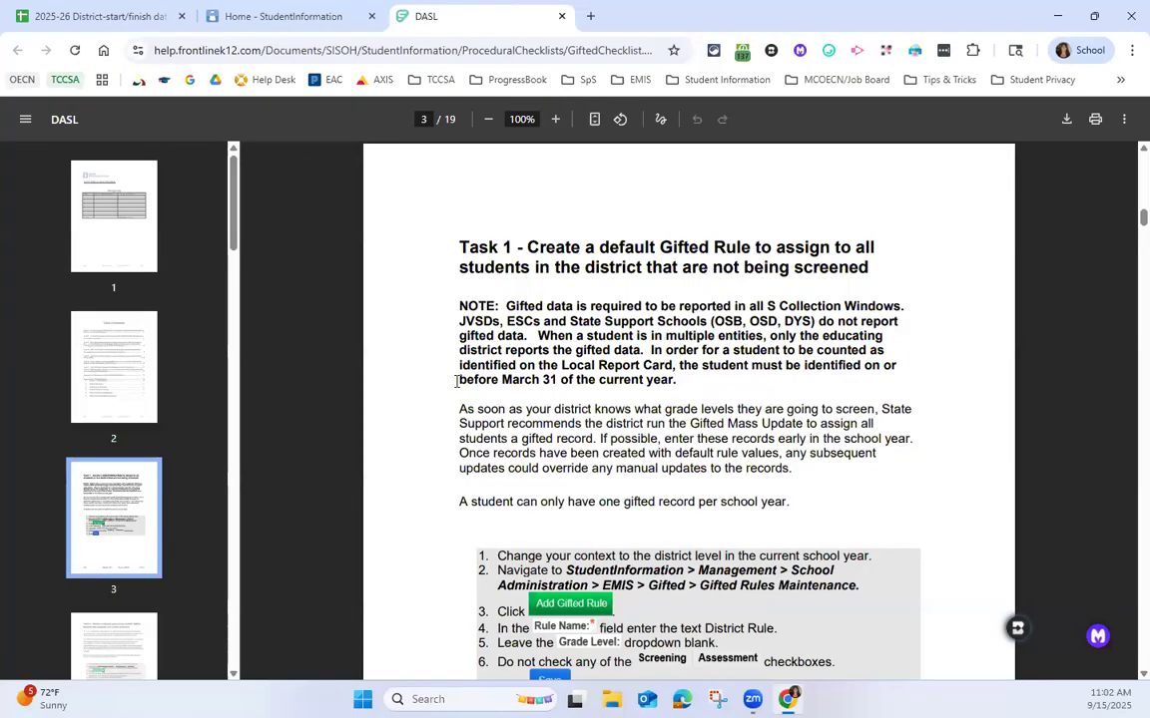
drag(462, 380, 695, 378)
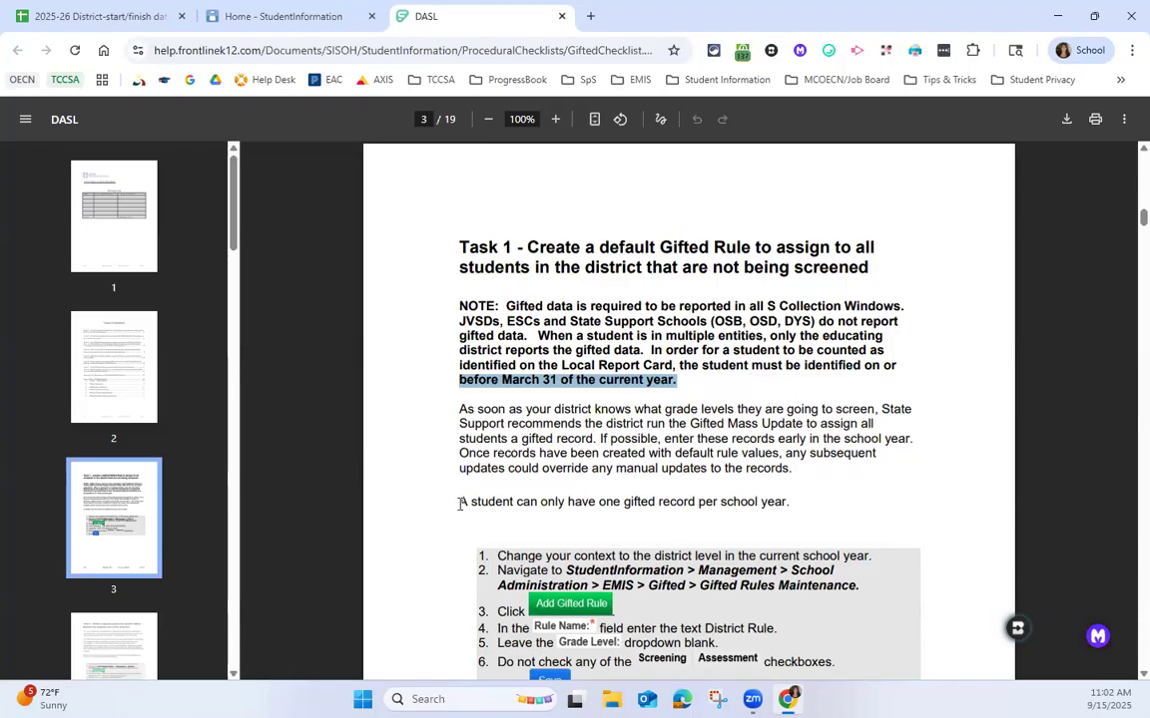
drag(461, 504, 783, 496)
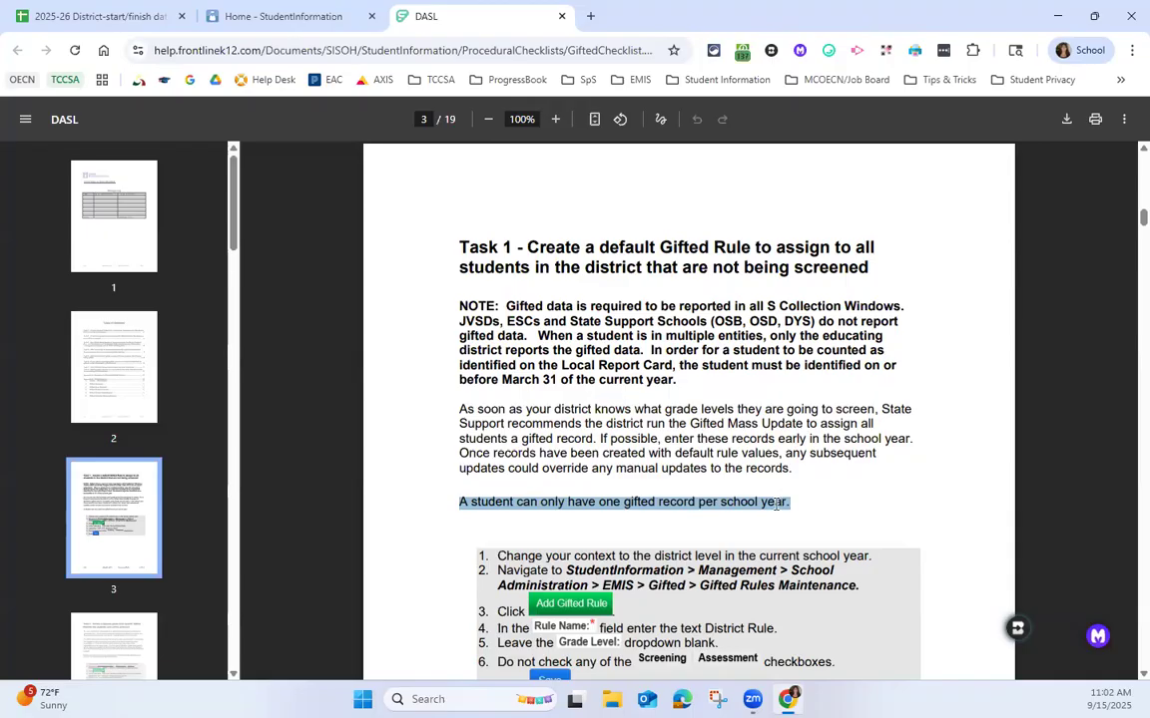
scroll(775, 504, down, 1)
scroll(774, 499, down, 1)
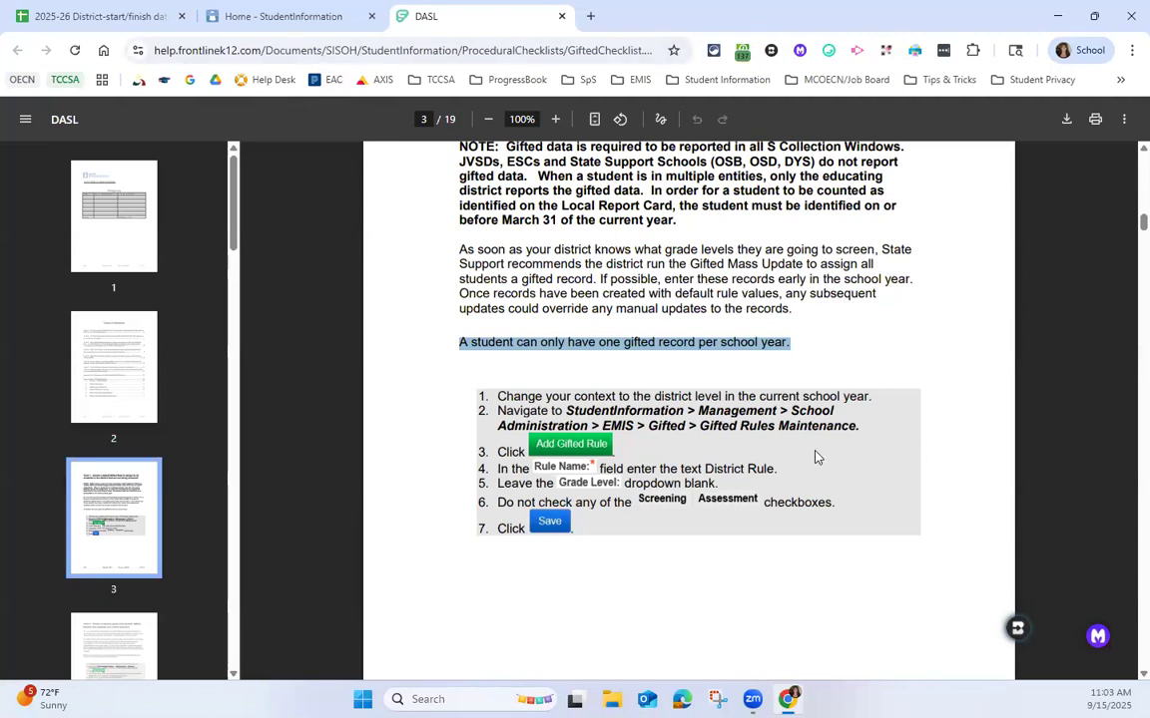
scroll(809, 454, up, 1)
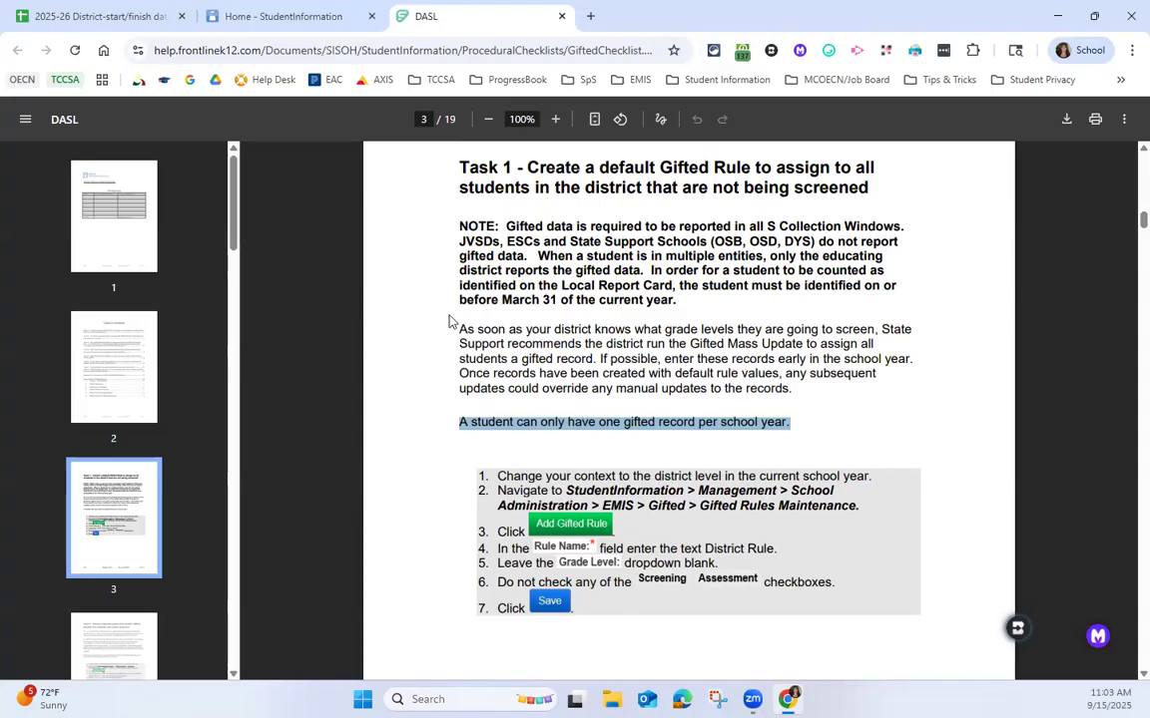
Switch to StudentInformation and search for the student by last name
click(299, 27)
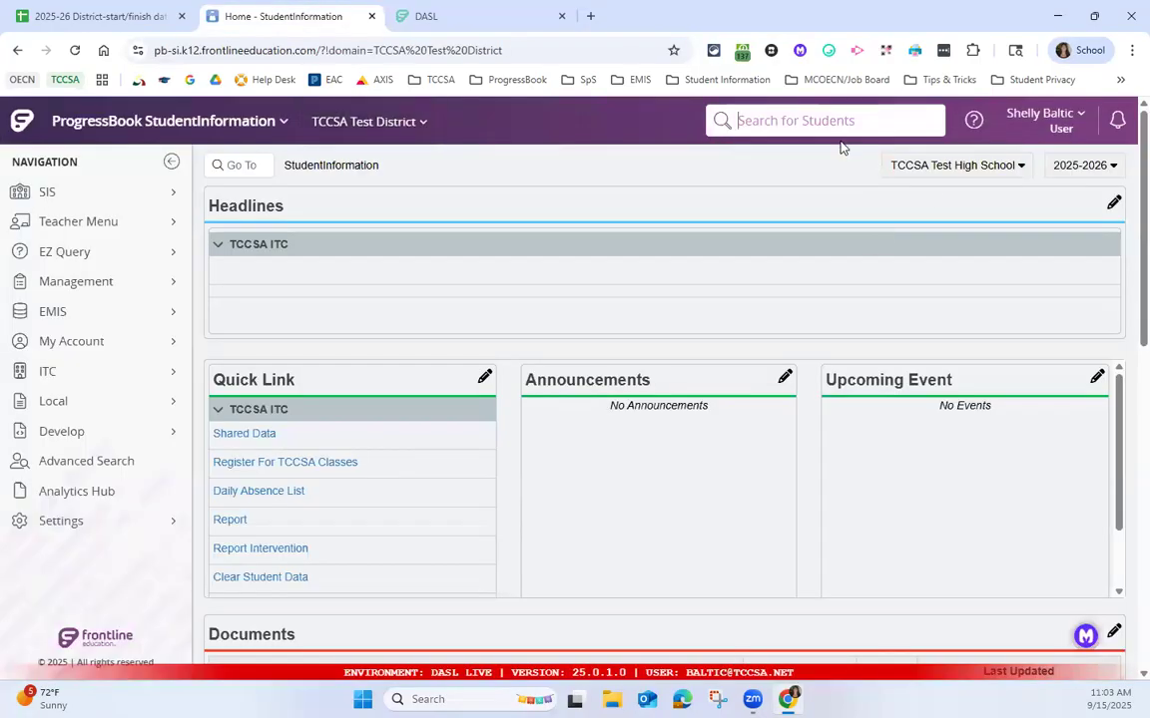
text(Burr)
key(Return)
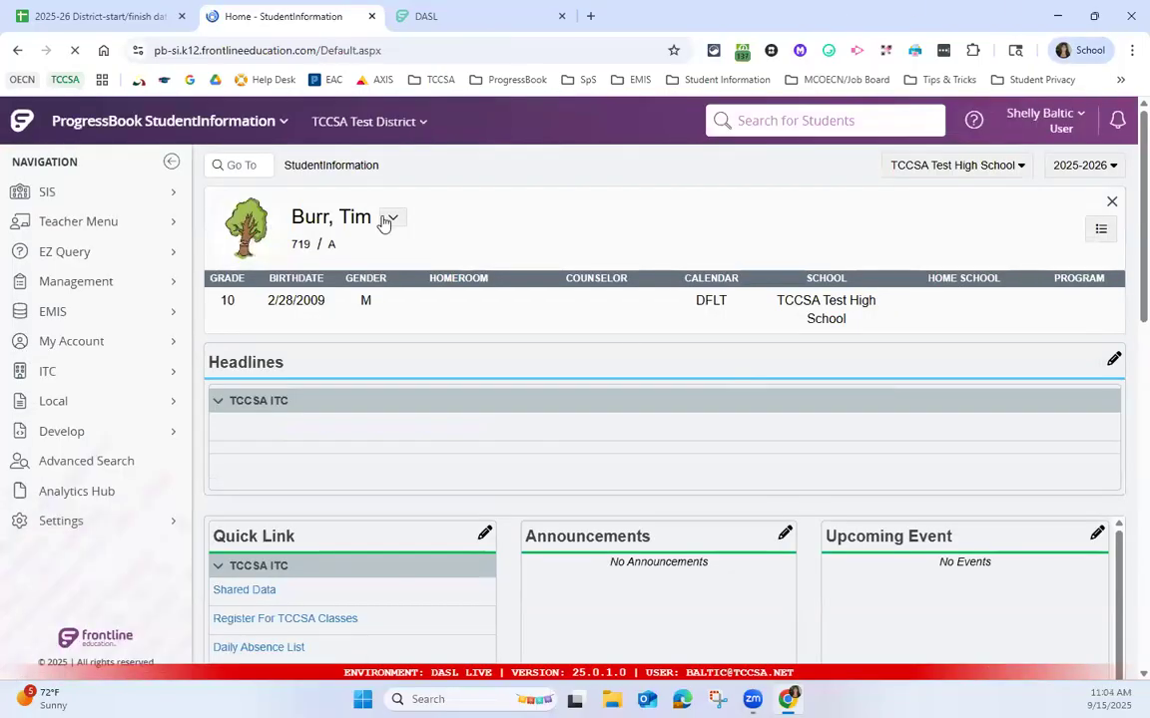
click(392, 217)
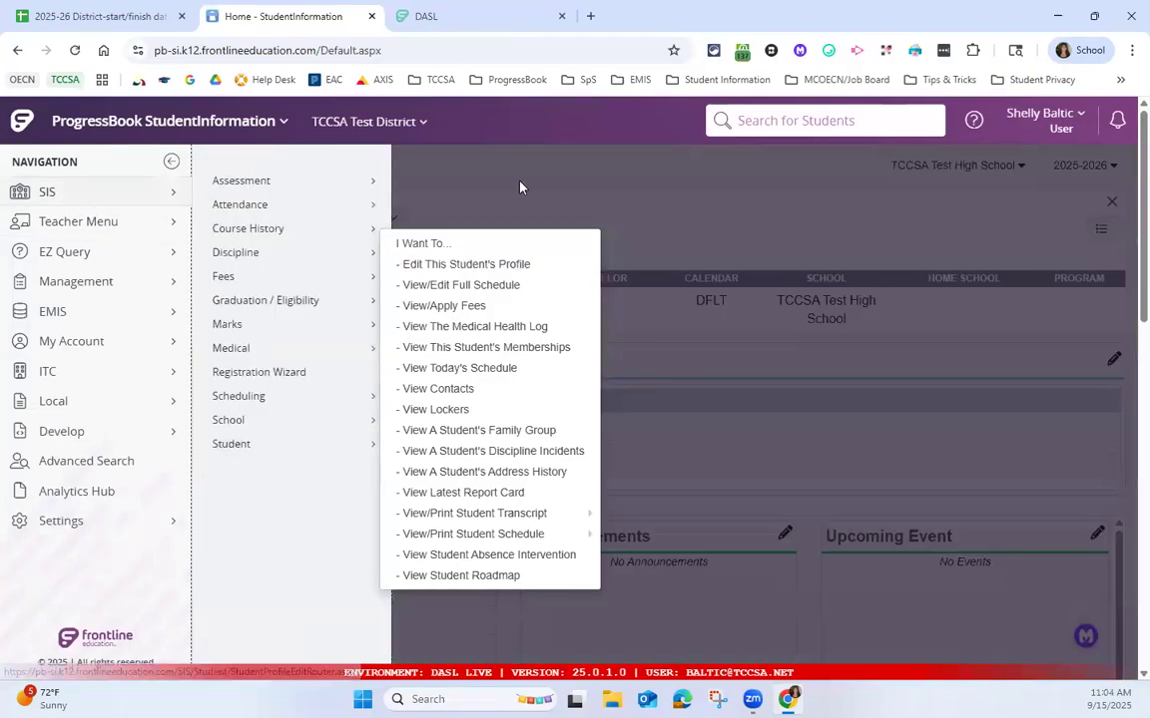
click(521, 185)
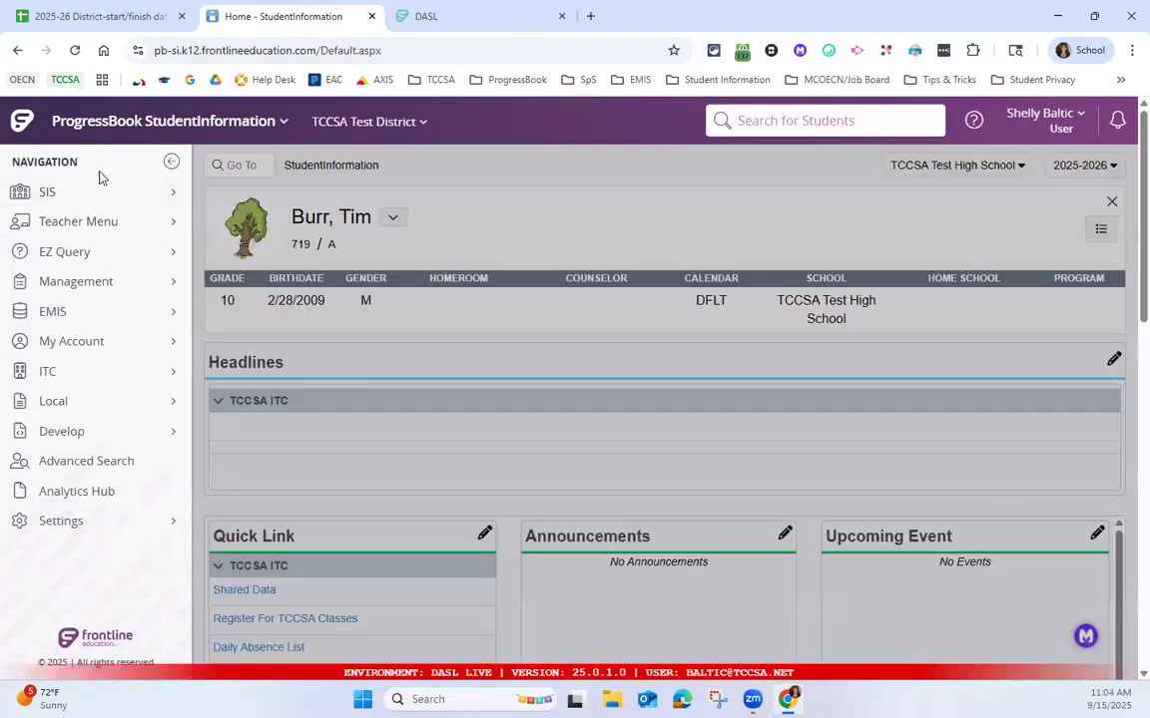
Open the student's Student Gifted Record and examine the identified areas and their identified dates
mouse_move(100, 191)
mouse_move(291, 450)
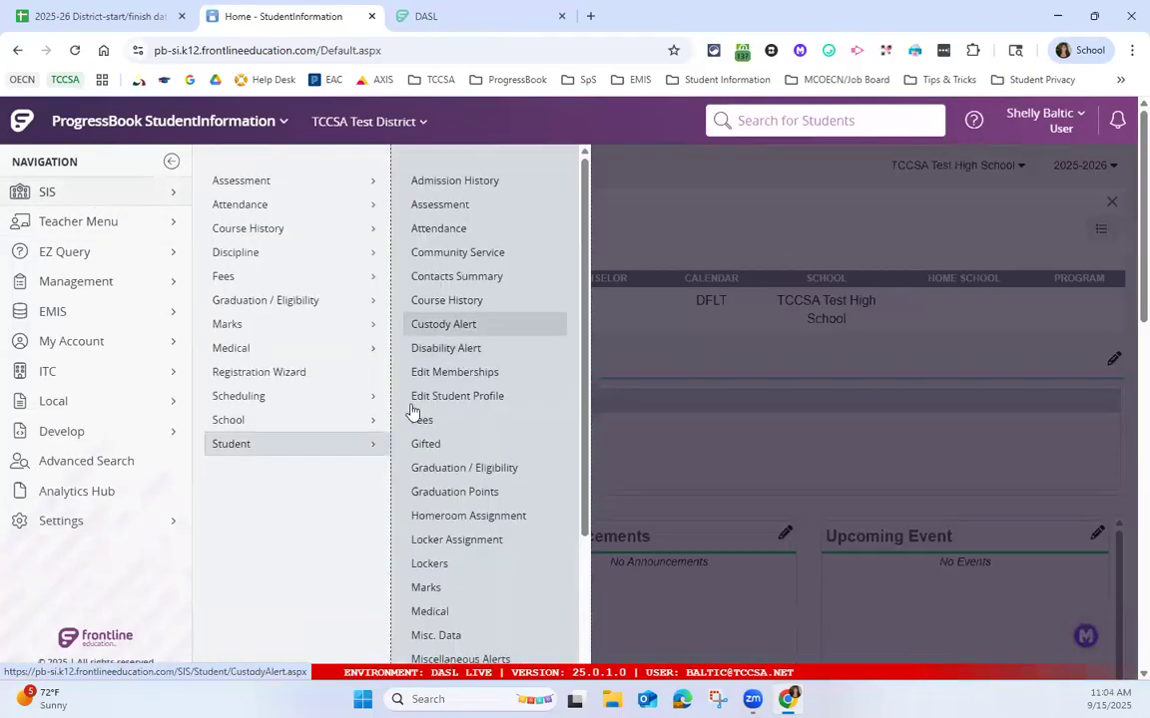
click(496, 452)
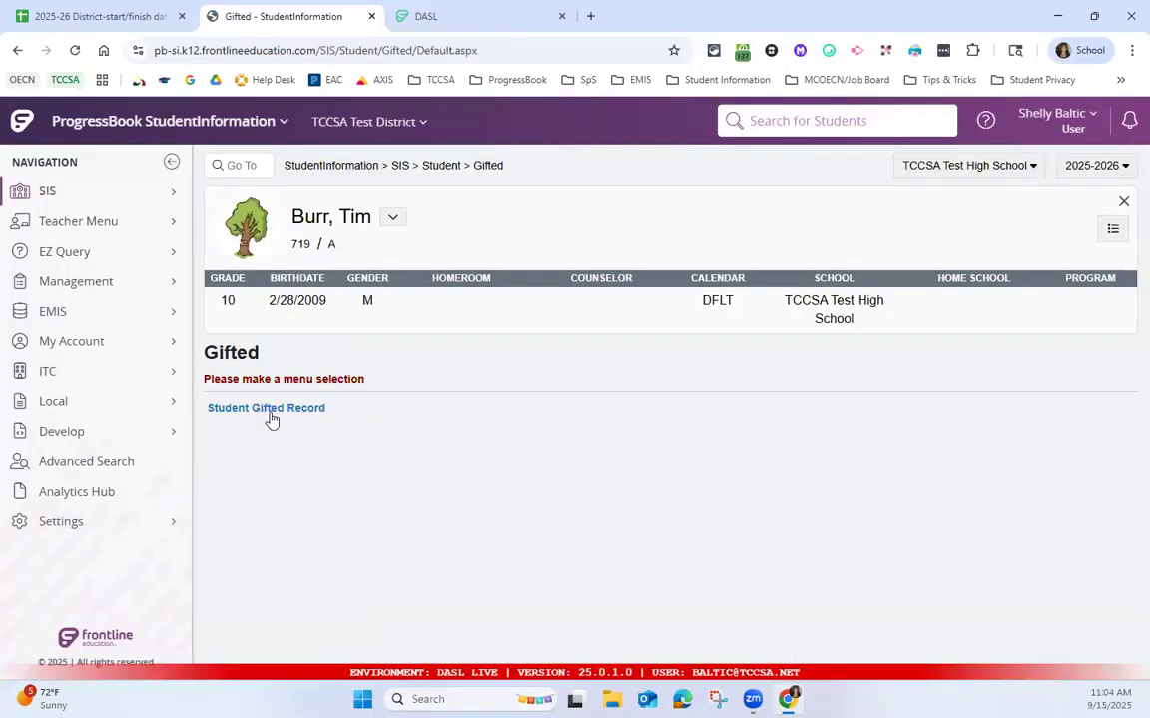
click(256, 415)
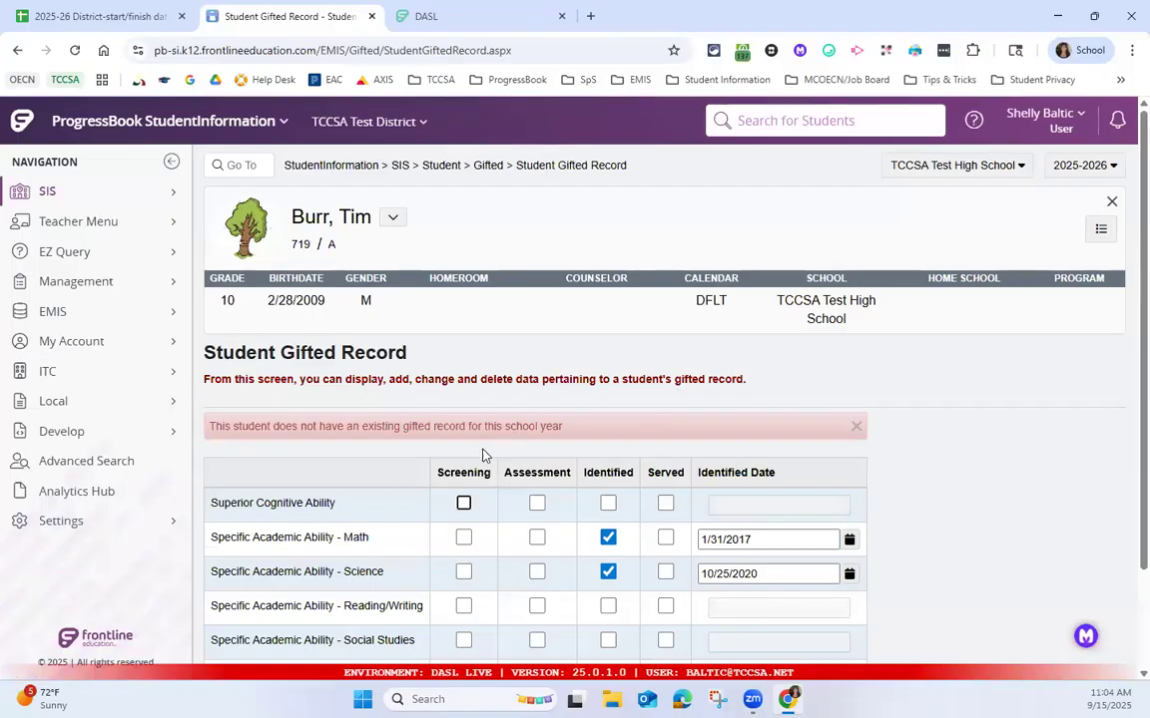
scroll(509, 443, down, 1)
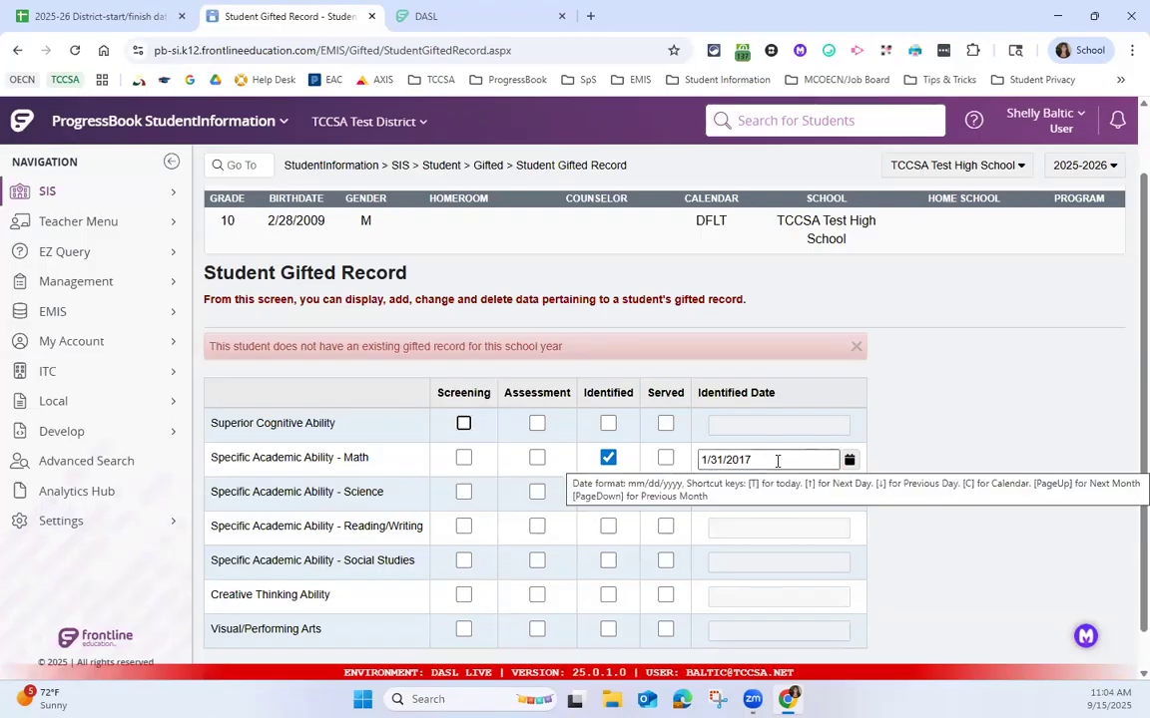
click(607, 491)
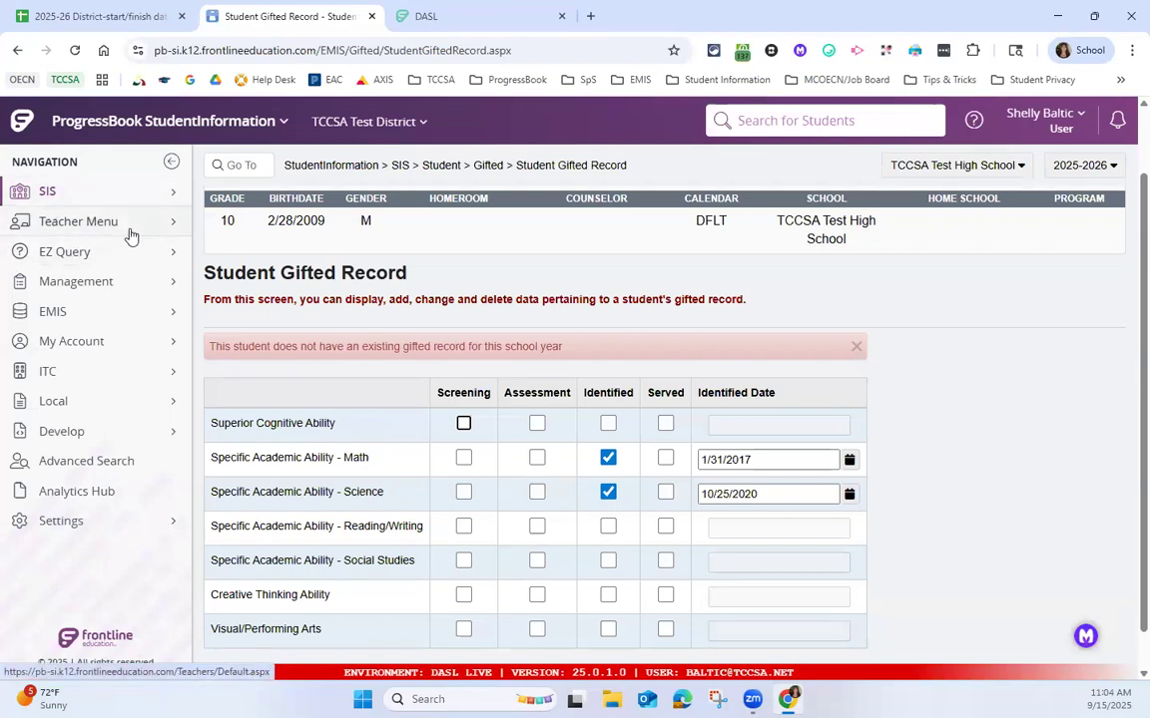
Check the Task 1 steps in the checklist PDF and open Gifted Rules Maintenance under EMIS school administration in StudentInformation
click(432, 15)
scroll(666, 468, down, 1)
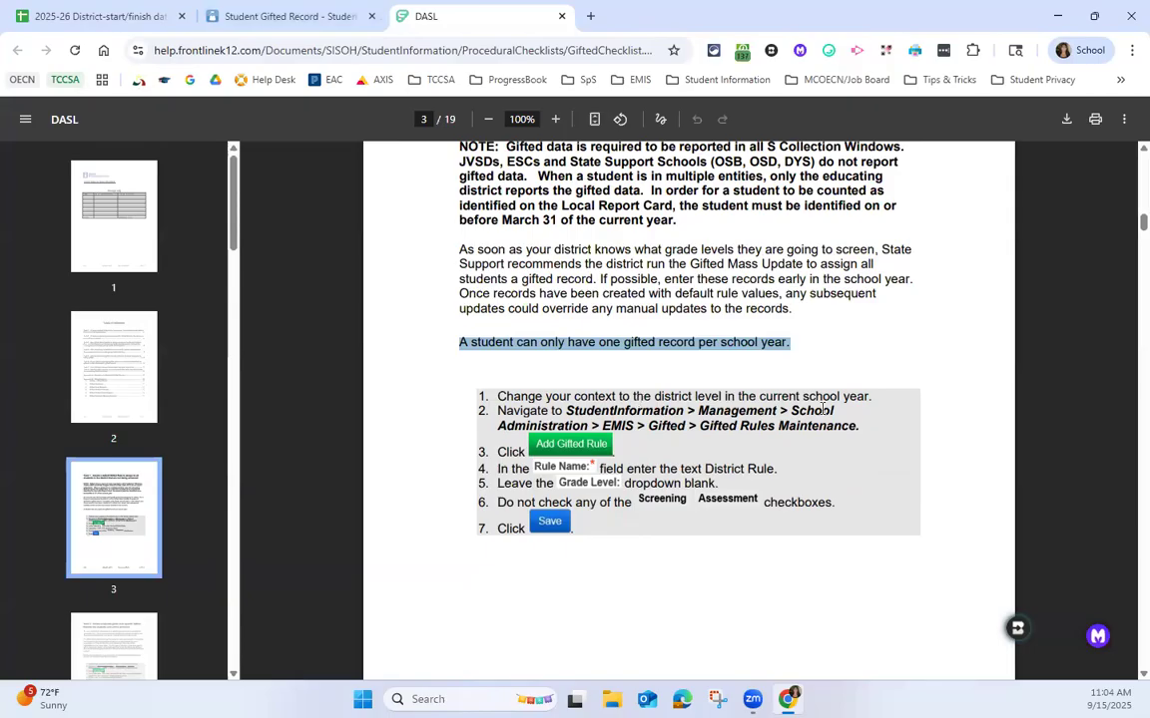
click(232, 16)
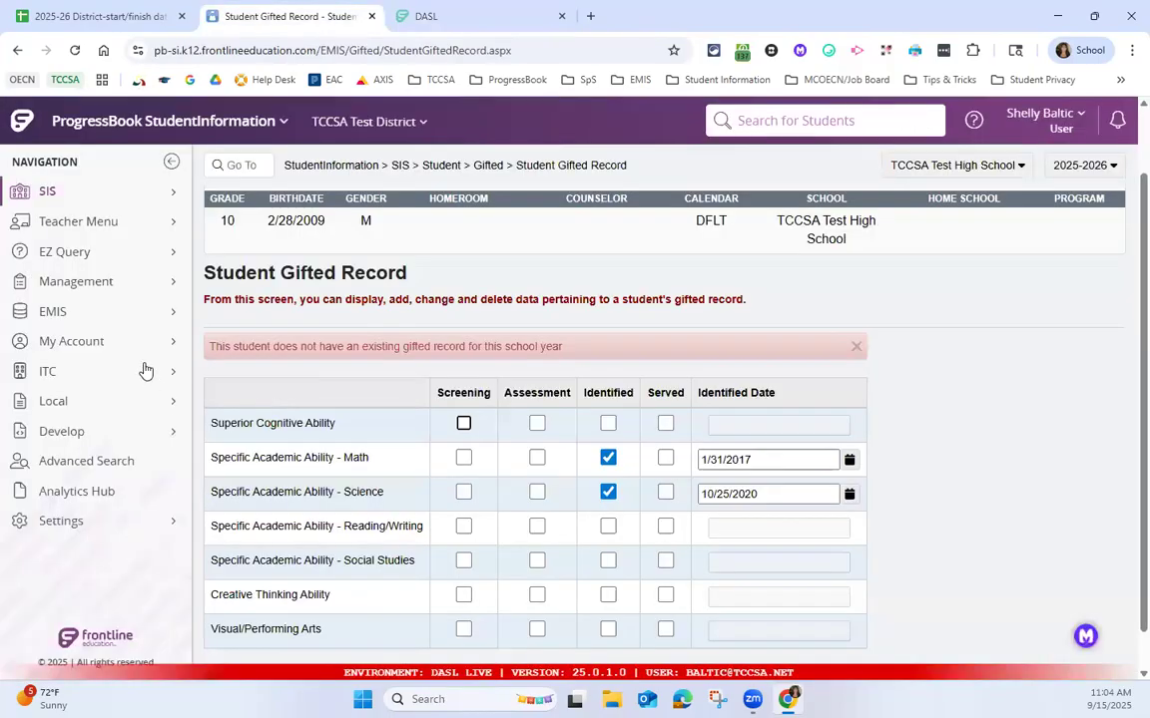
click(139, 287)
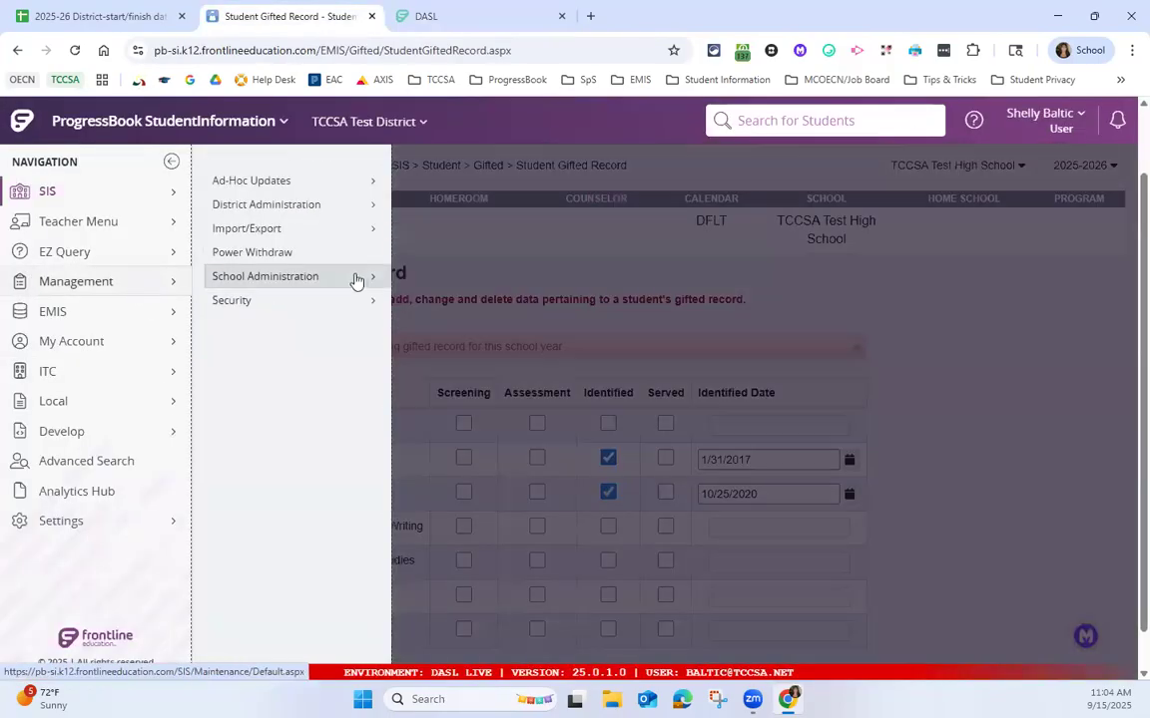
click(359, 280)
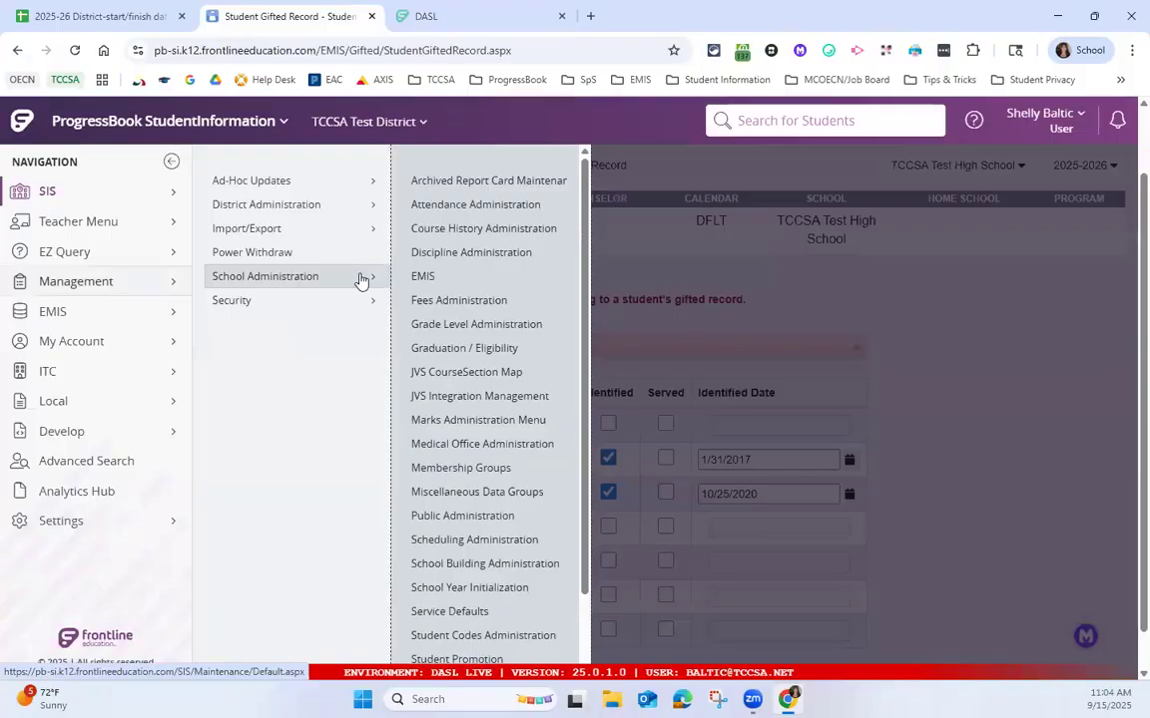
click(423, 276)
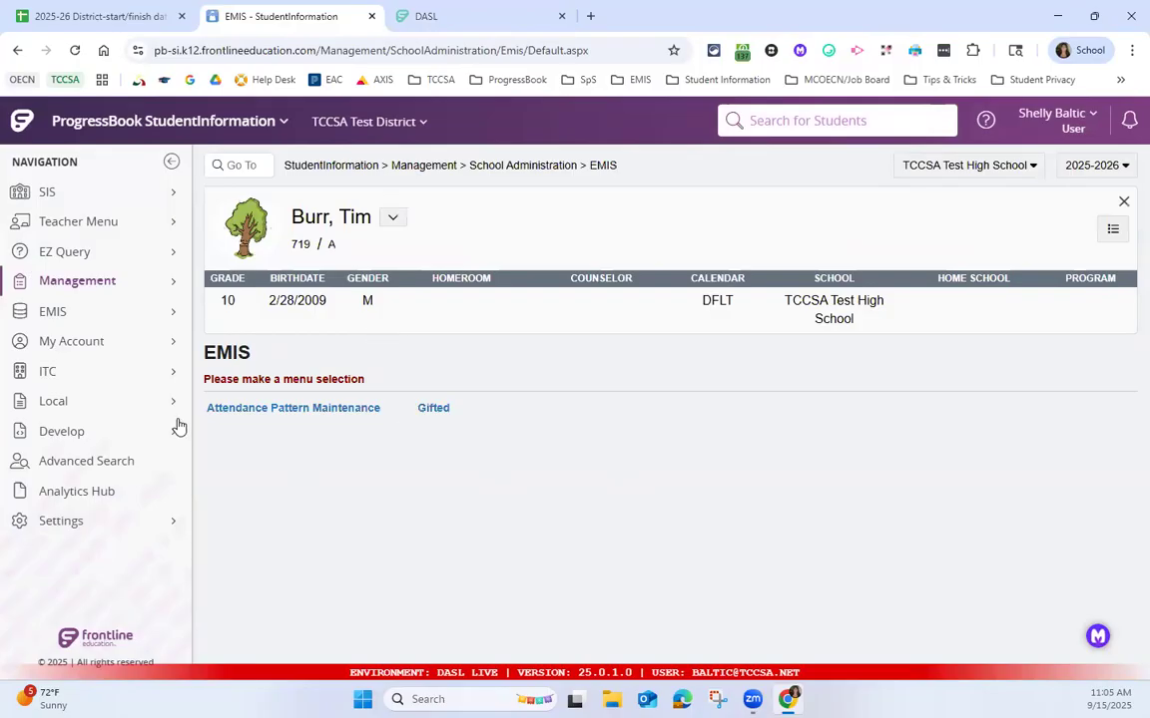
click(433, 411)
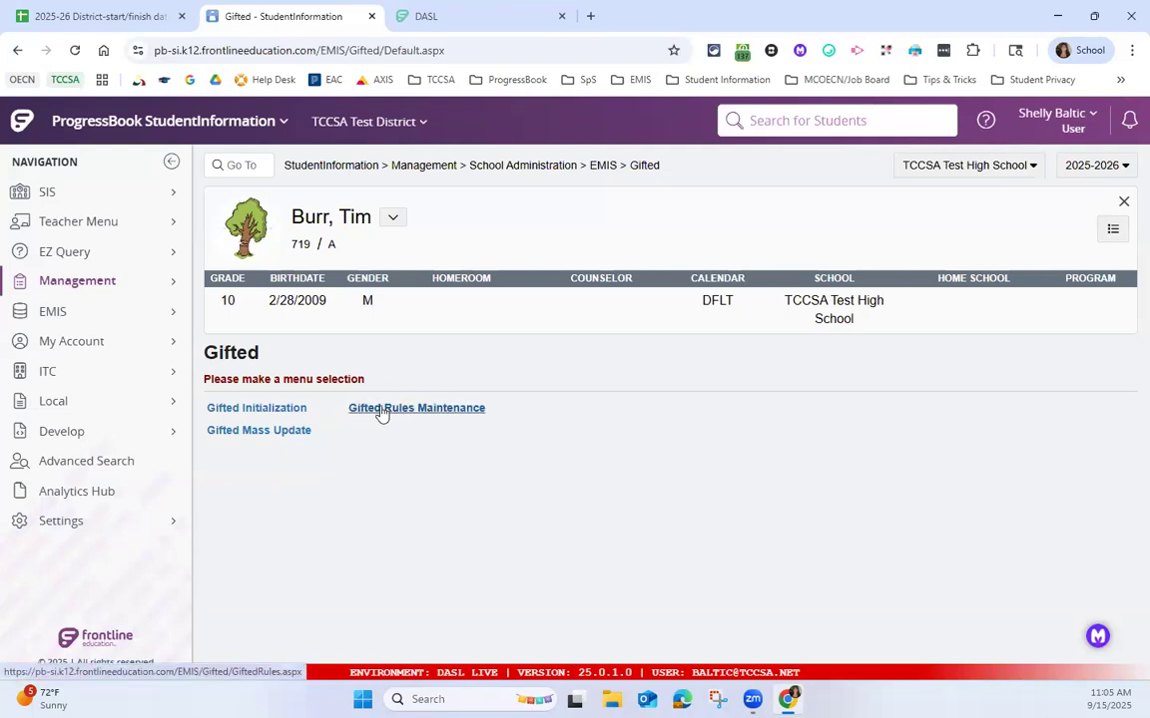
click(418, 411)
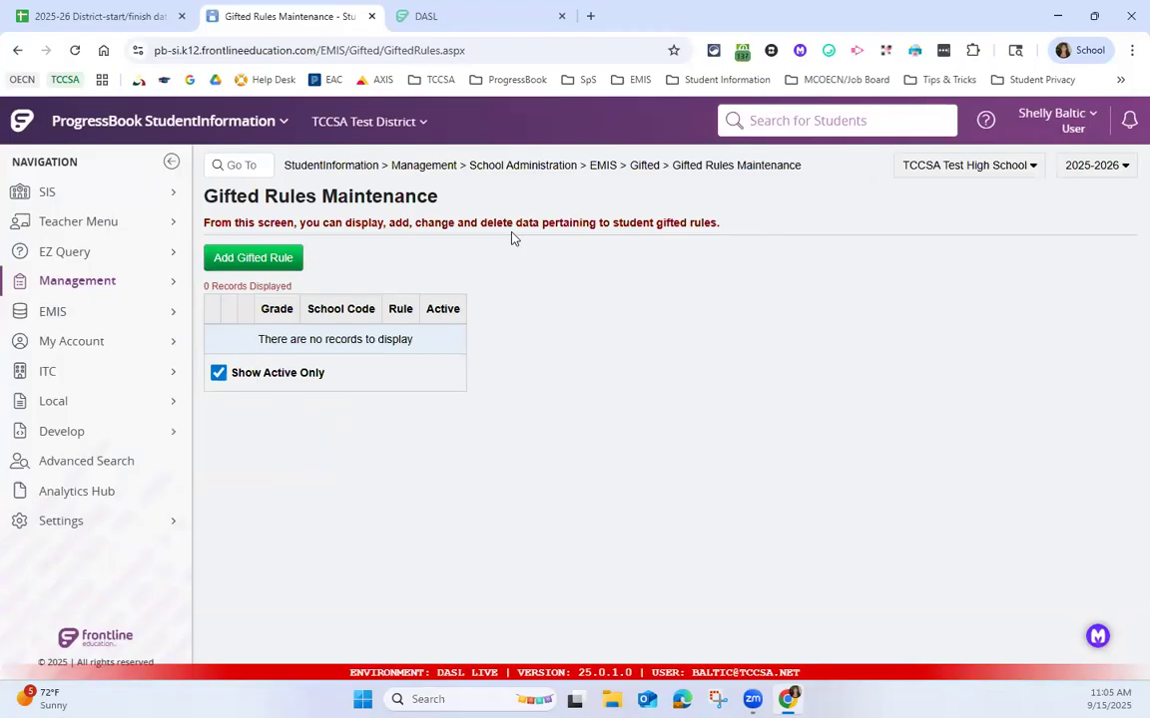
Add and save an active gifted rule named "Default Gifted Rule" with no grade level and no screenings selected
click(252, 261)
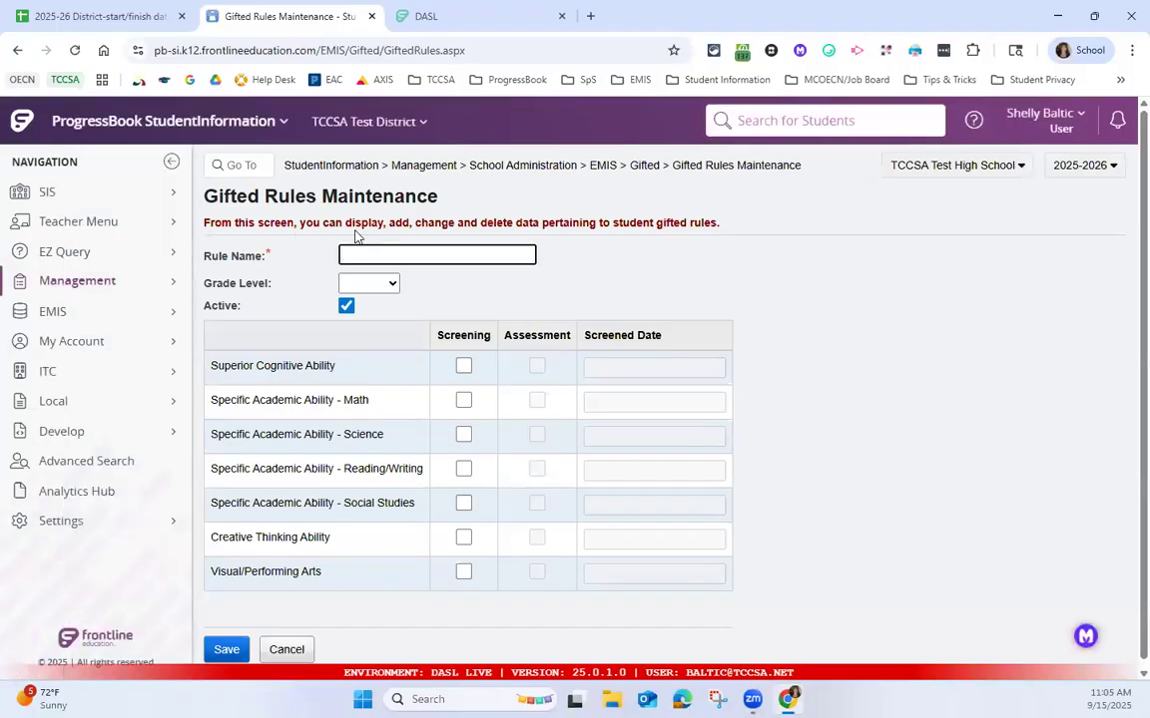
text(Default Gifted Rule)
scroll(476, 431, down, 1)
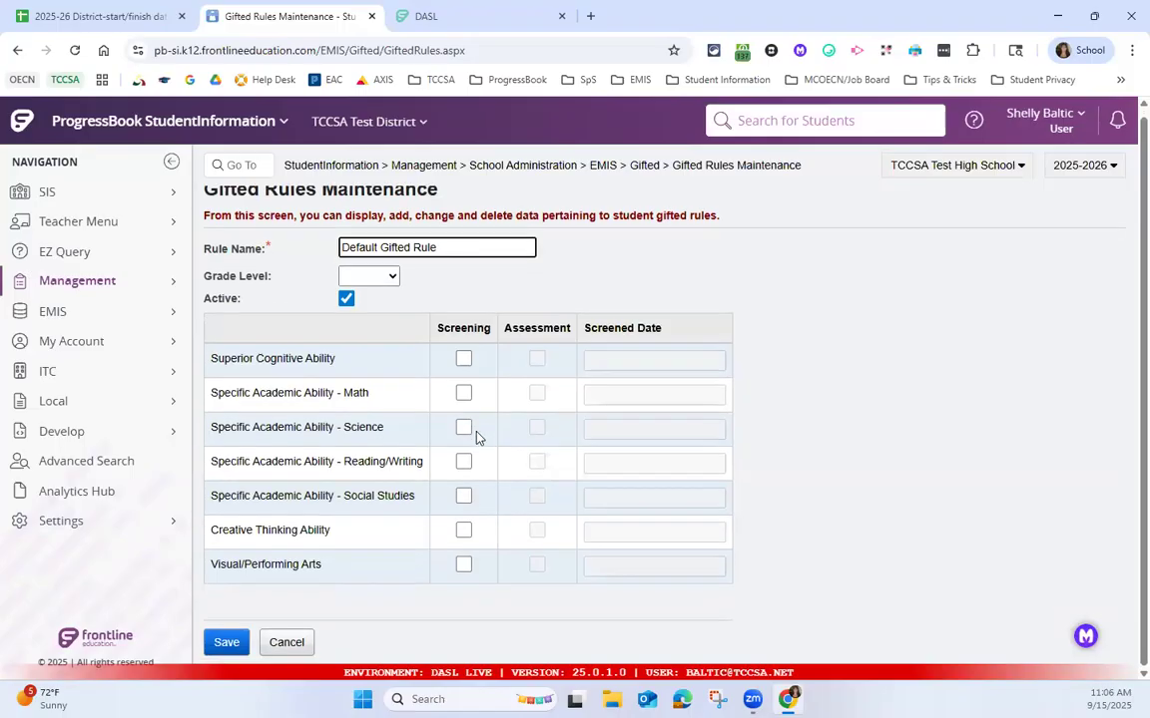
click(228, 639)
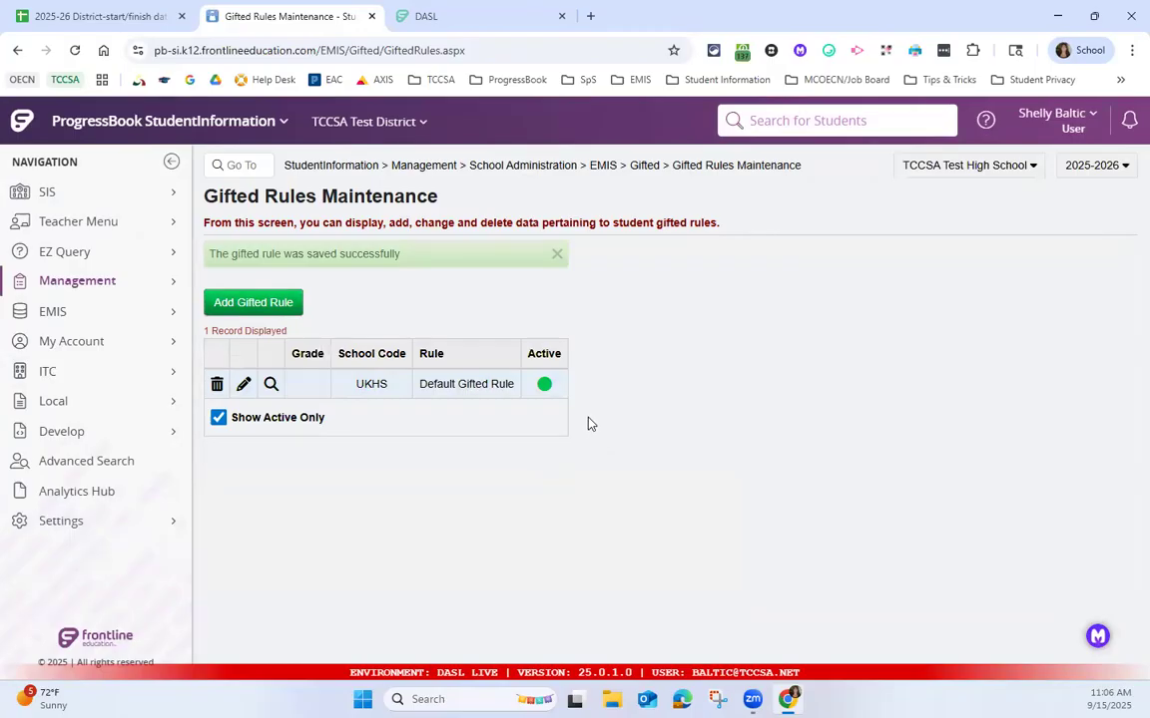
Read Task 2 of the checklist PDF on grade-level-specific gifted rules and return to StudentInformation
click(426, 16)
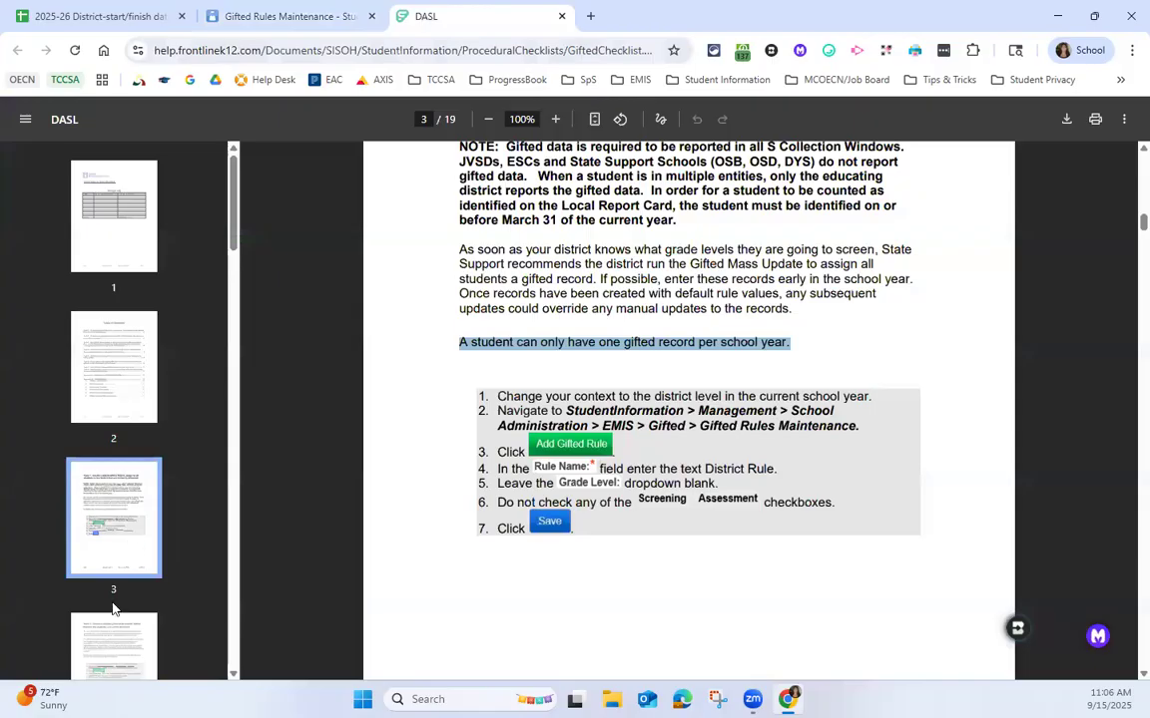
click(118, 643)
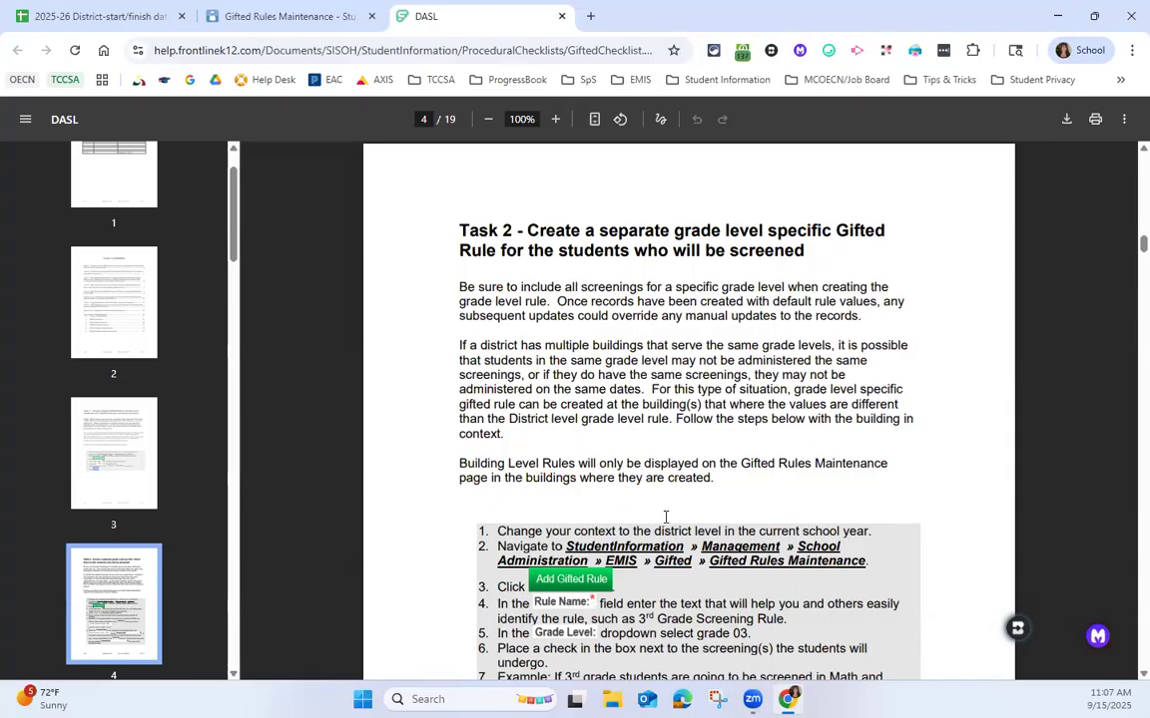
click(226, 18)
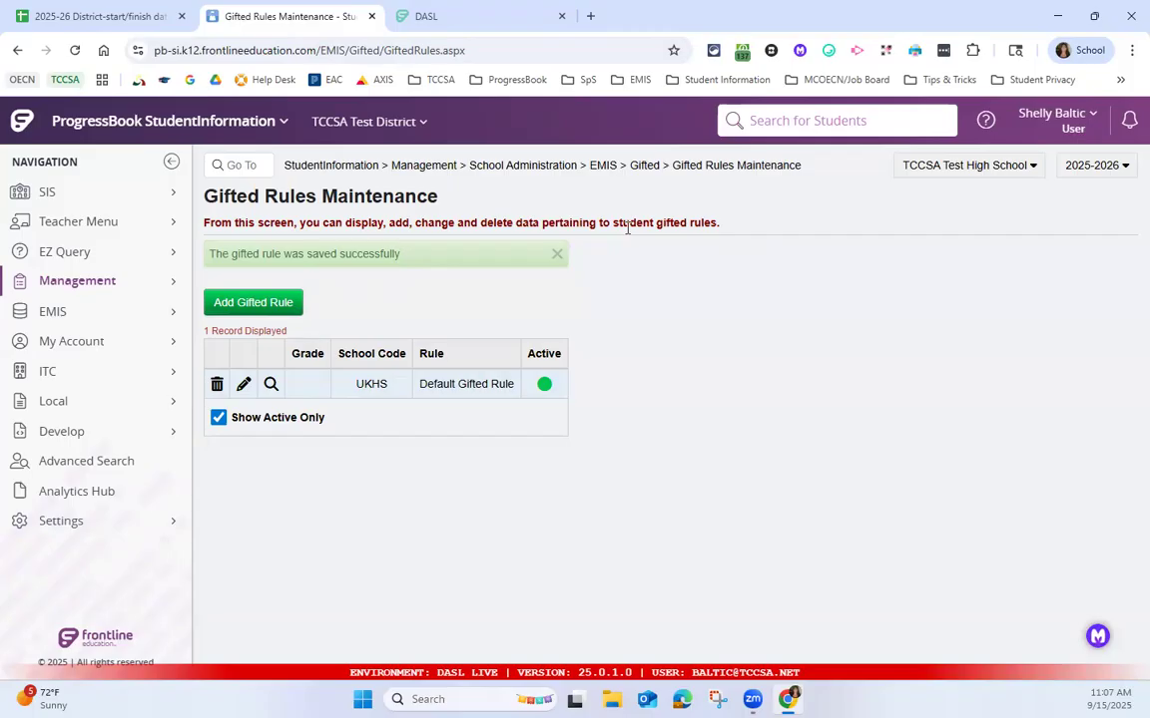
Start a new gifted rule and name it "3rd Grade Rule"
click(264, 307)
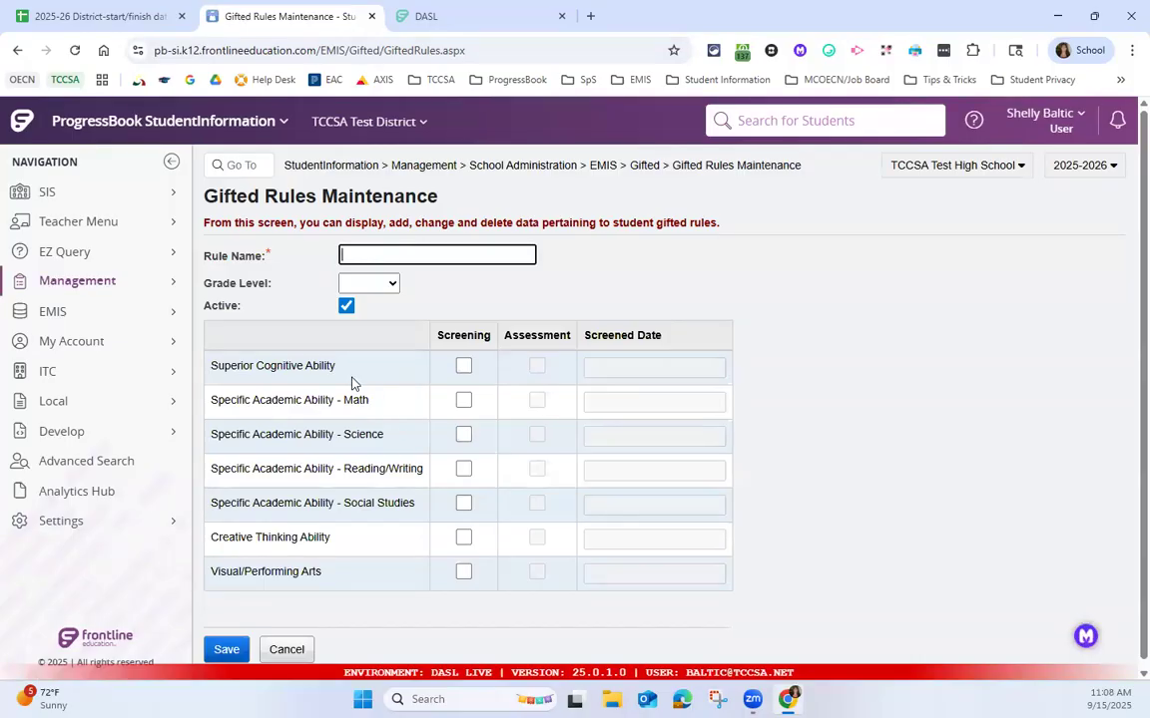
text(d Grade )
text(Screening)
key(BackSpace)
key(BackSpace)
key(BackSpace)
key(BackSpace)
key(BackSpace)
text(Rule)
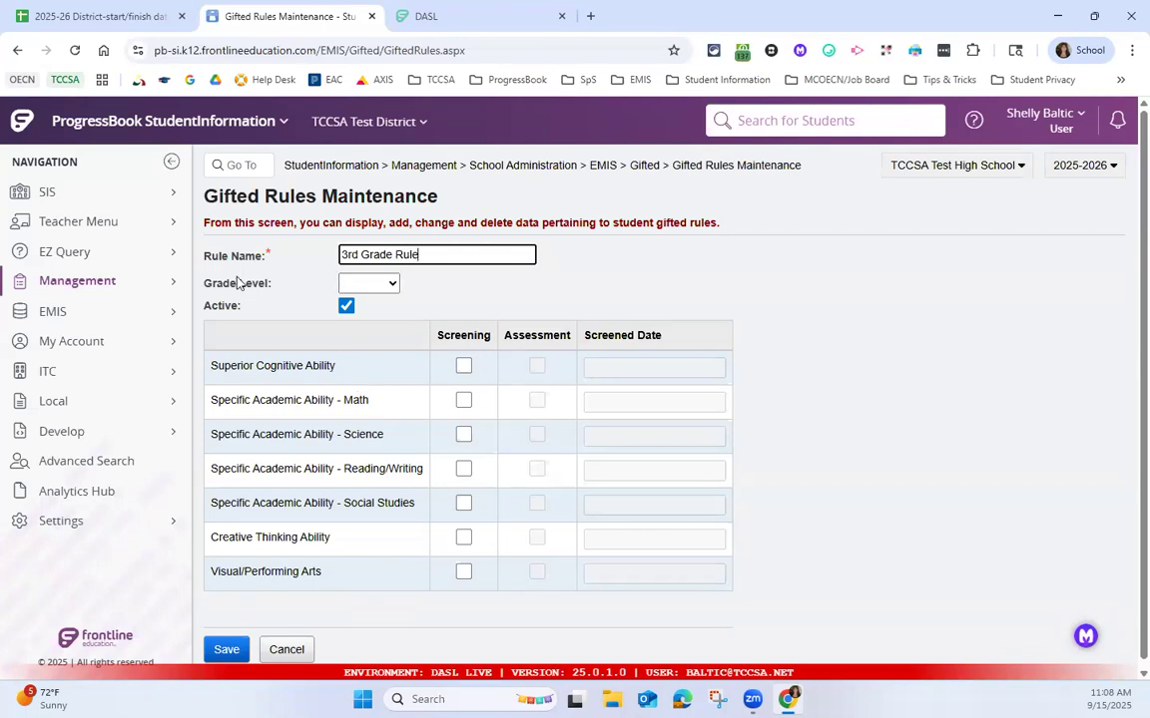
Set the new gifted rule's grade level to 03
drag(213, 283, 301, 288)
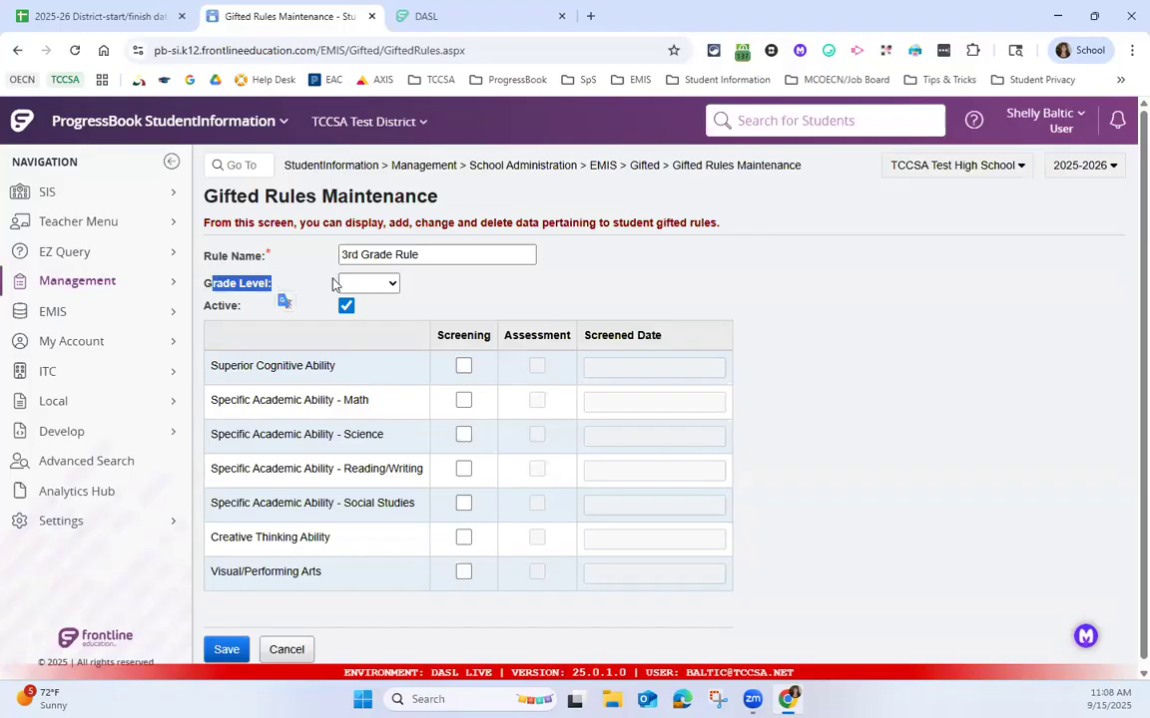
click(368, 285)
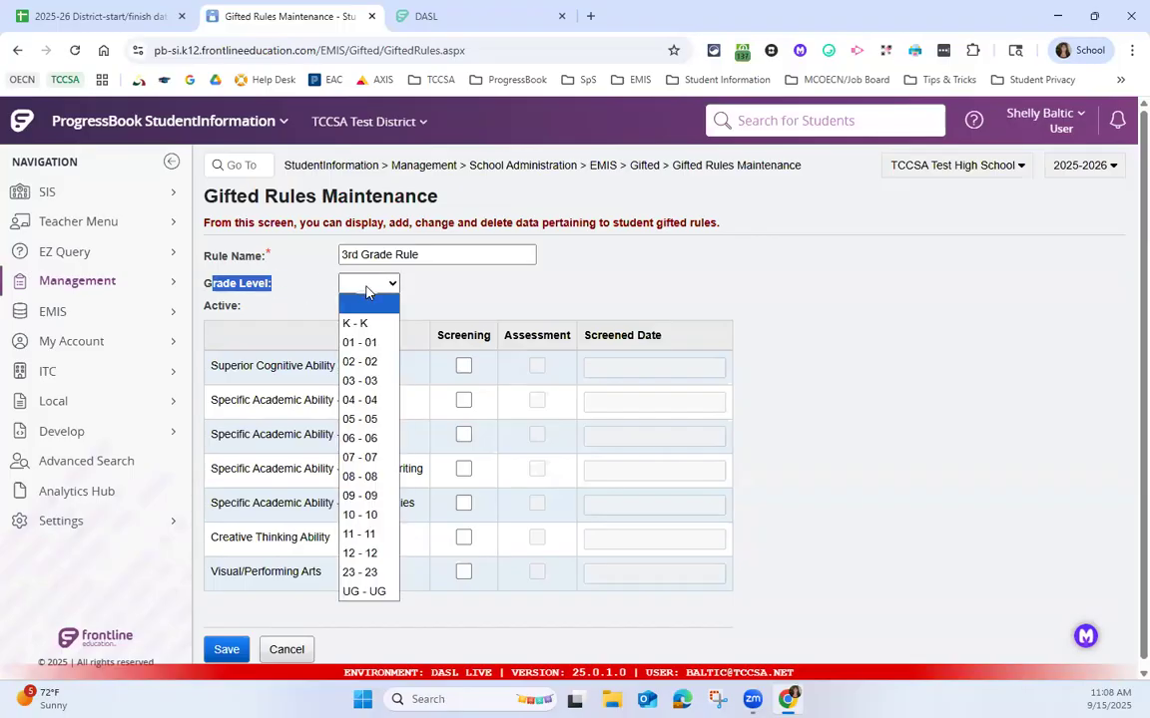
click(389, 381)
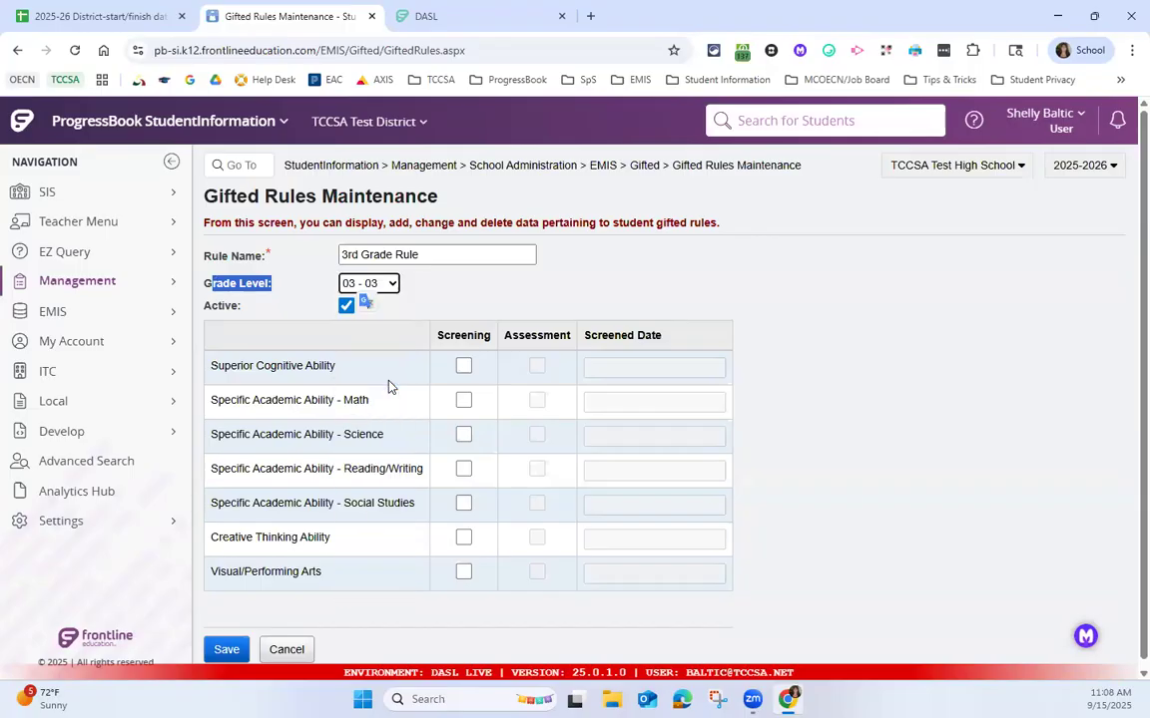
Select screening for Specific Academic Ability Math and Reading/Writing, and set the Reading/Writing screened date to 10/16/2025
click(463, 400)
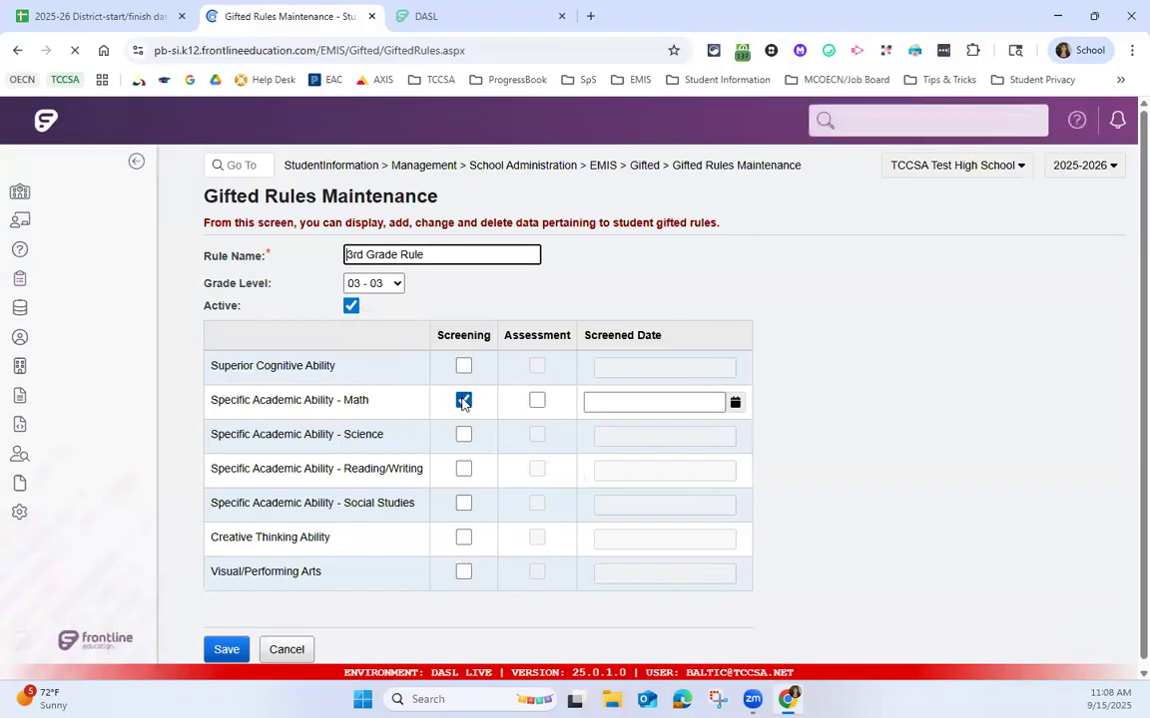
click(463, 470)
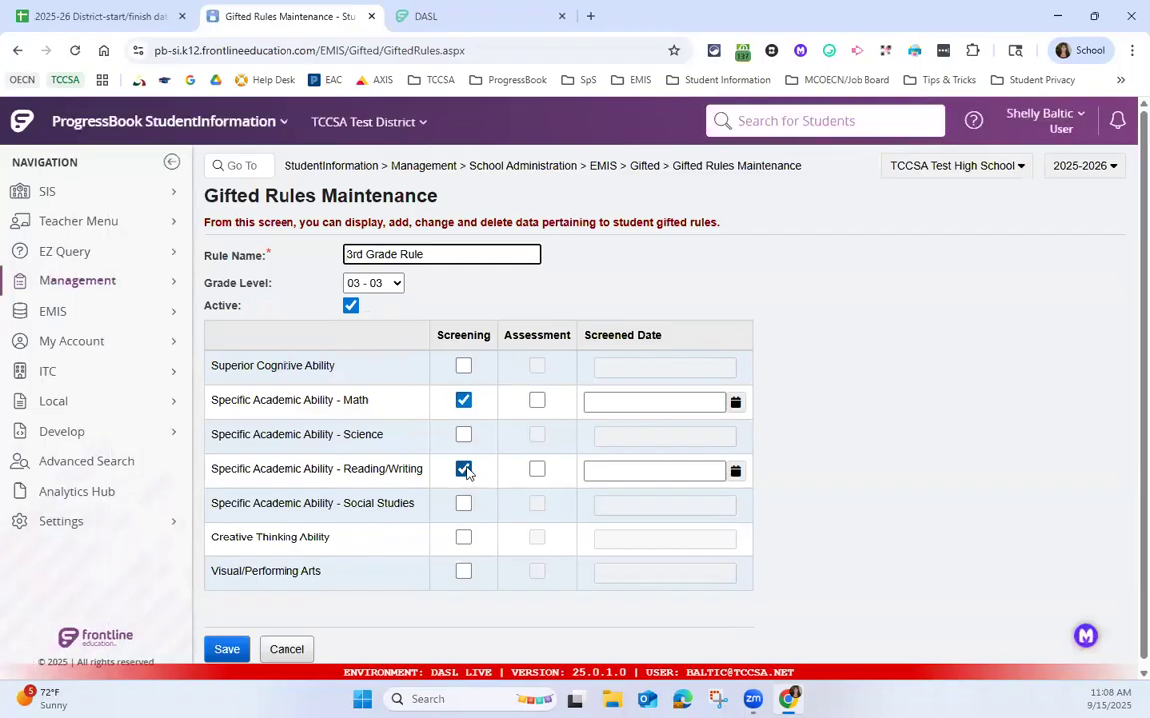
click(603, 473)
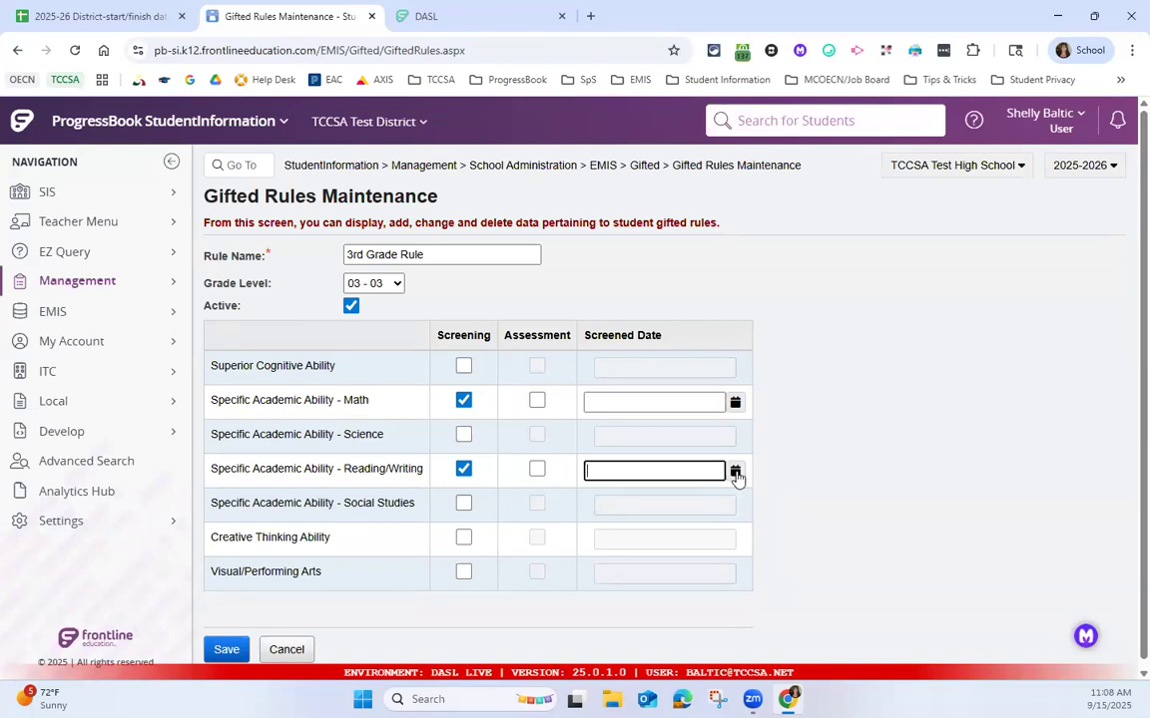
click(736, 473)
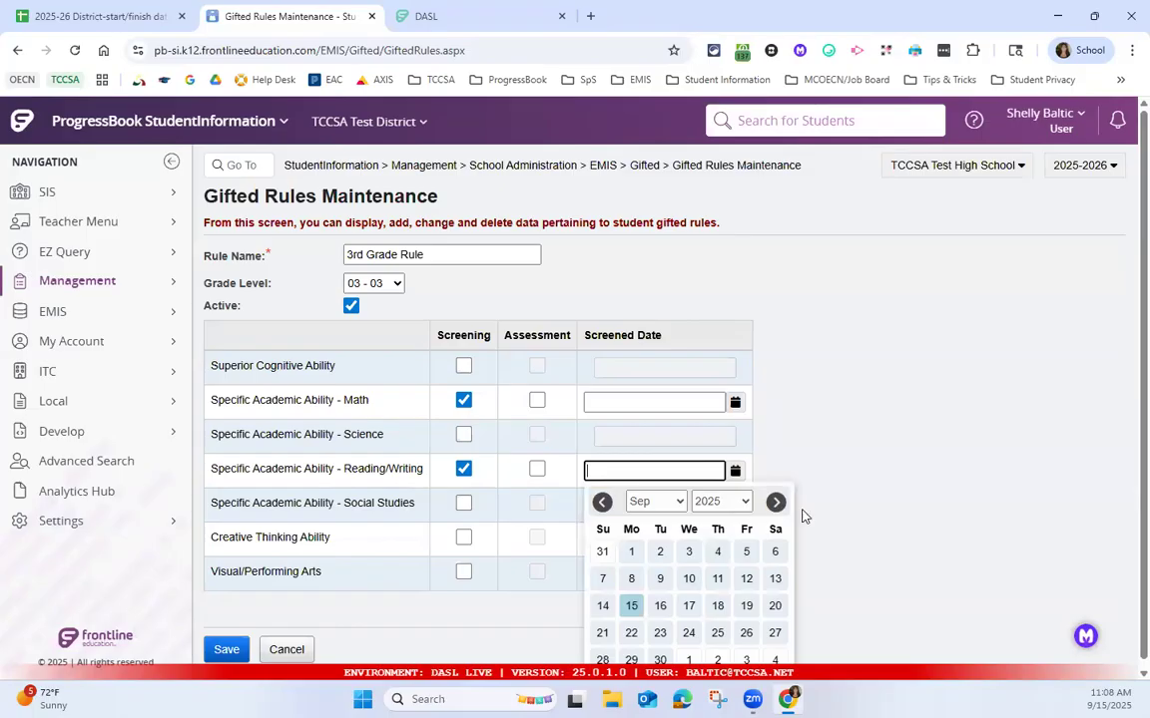
click(777, 503)
scroll(718, 607, down, 1)
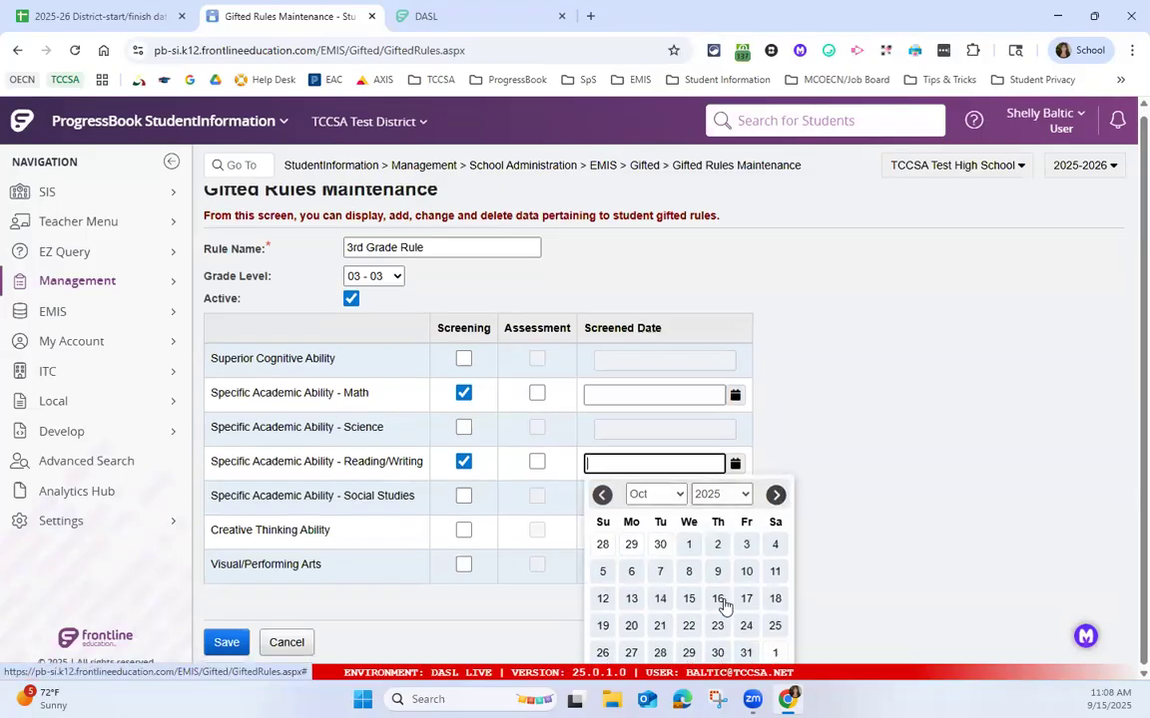
click(718, 599)
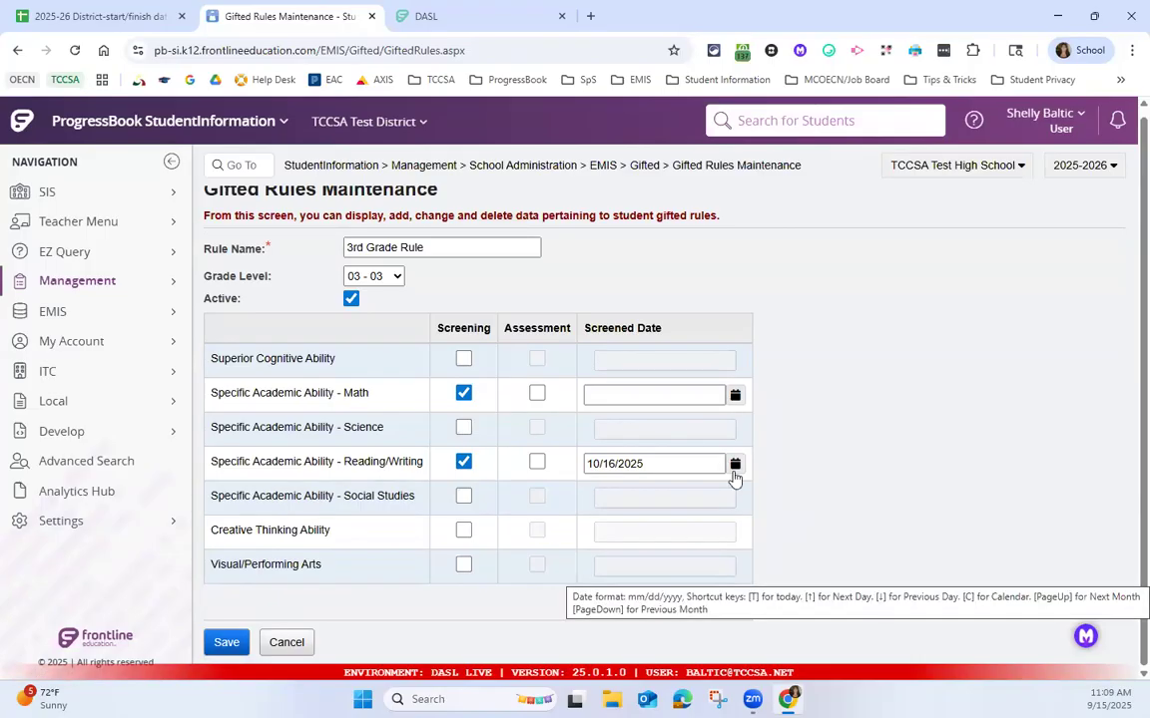
Set the screened date for Specific Academic Ability - Math to 02/25/2026
click(735, 396)
click(778, 430)
click(776, 427)
click(776, 427)
click(777, 427)
click(776, 427)
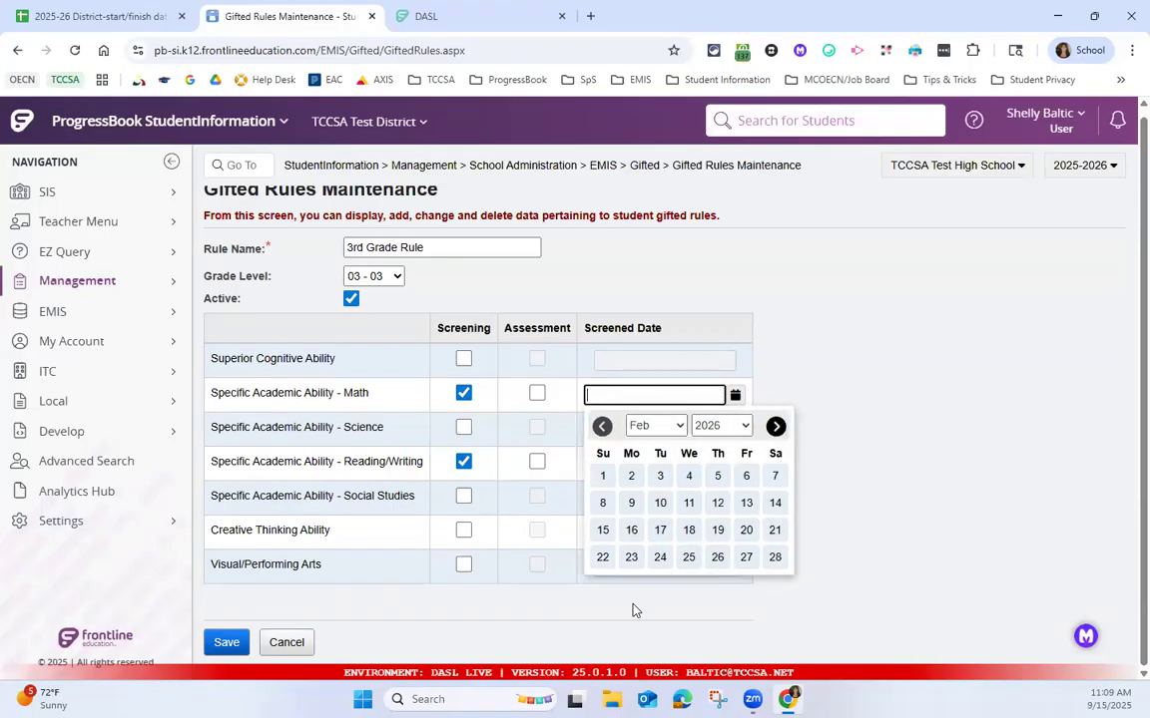
click(688, 560)
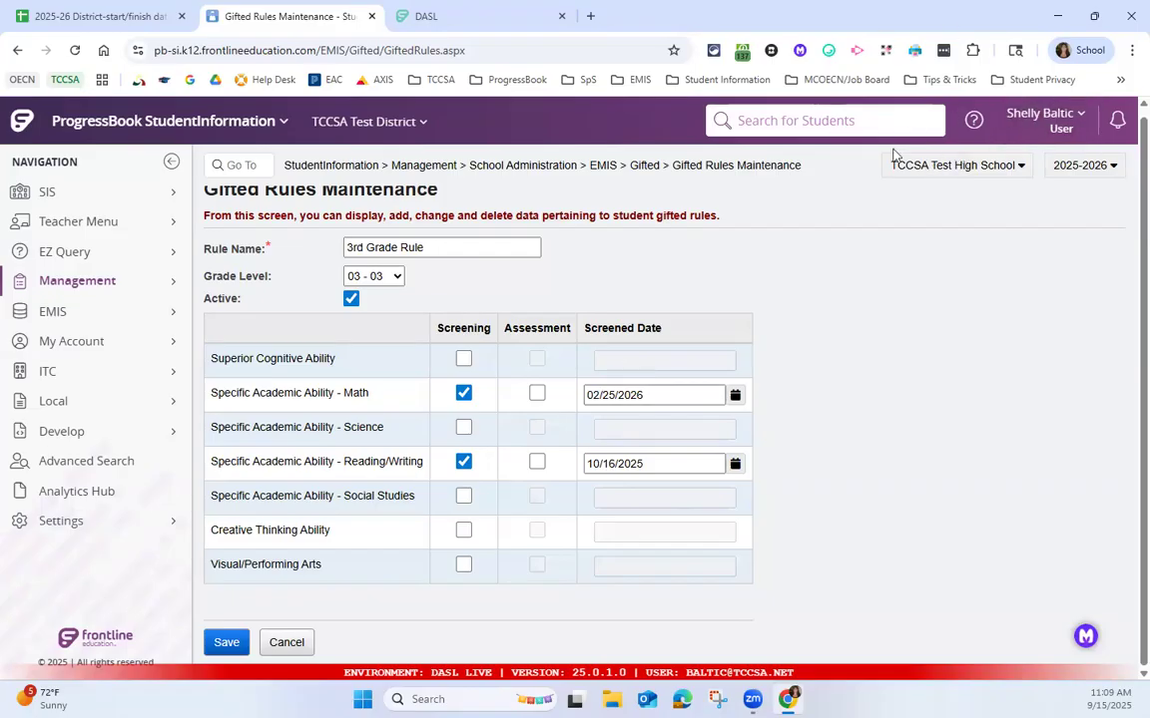
Check the gifted rules at TCCSA Test District, and delete the Default Gifted Rule from TCCSA Test High School
click(973, 168)
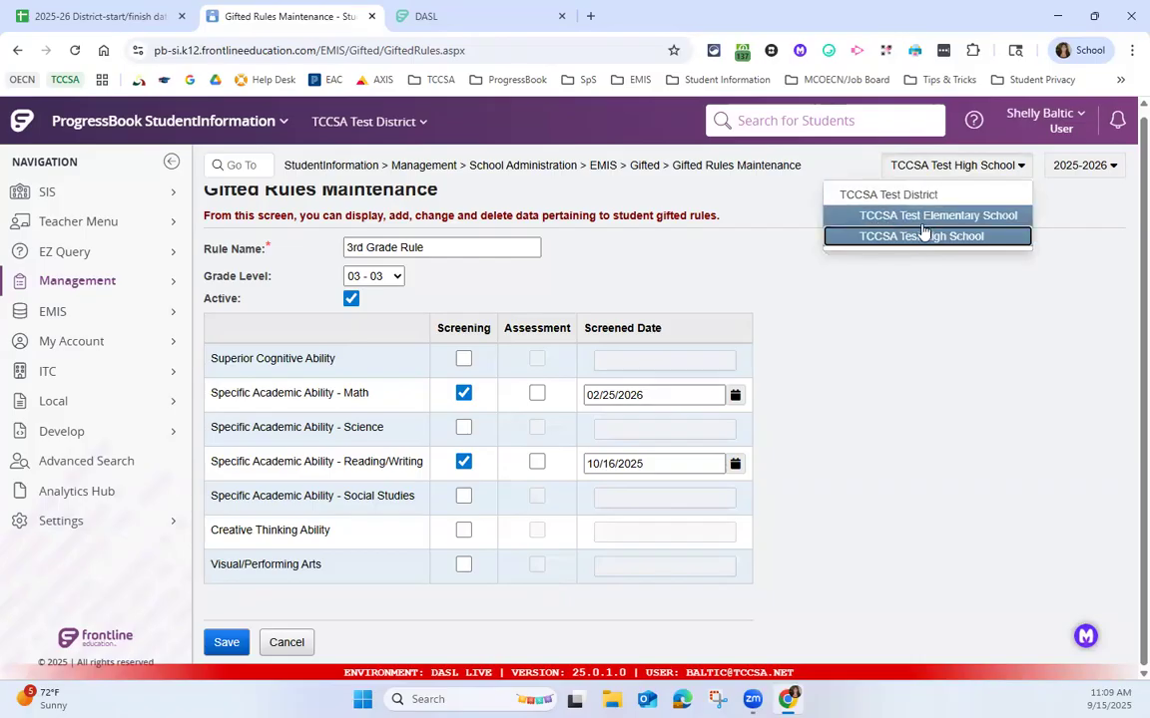
click(916, 195)
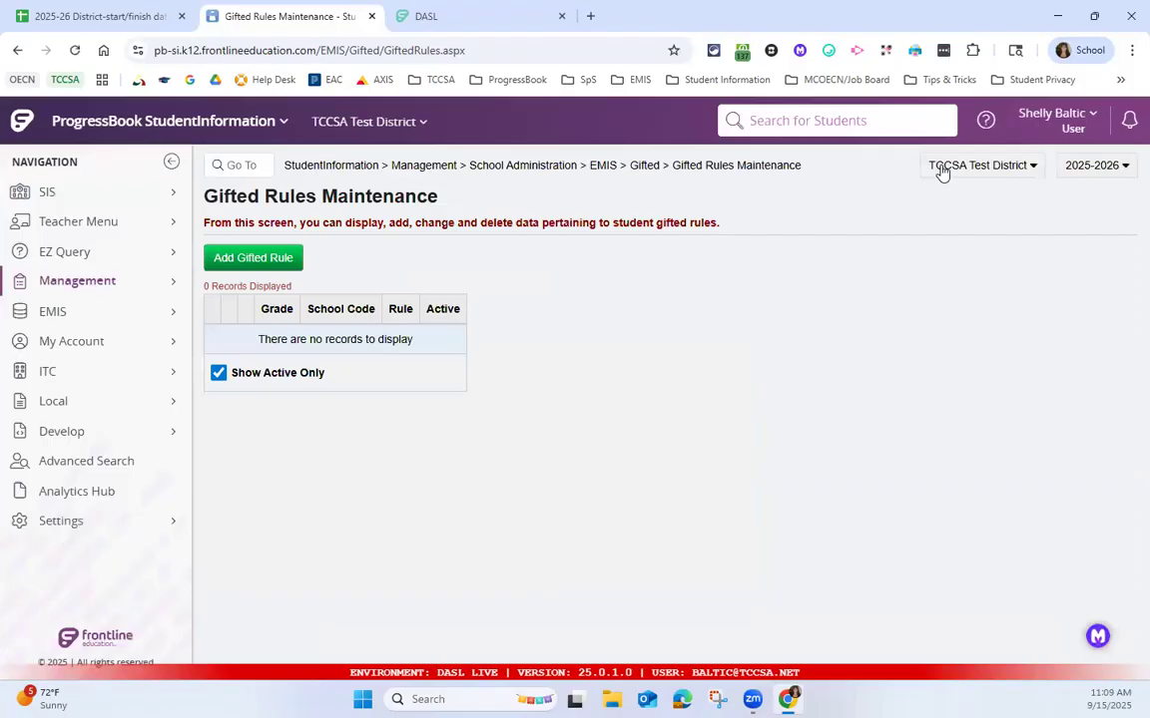
click(942, 169)
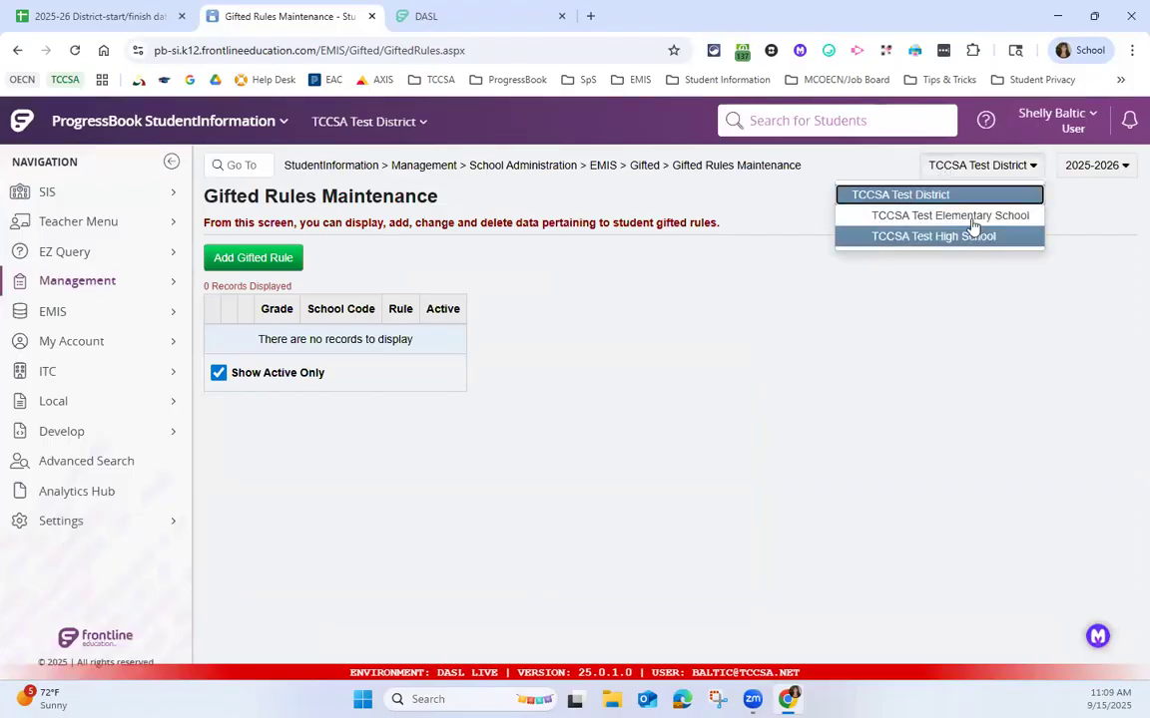
click(933, 235)
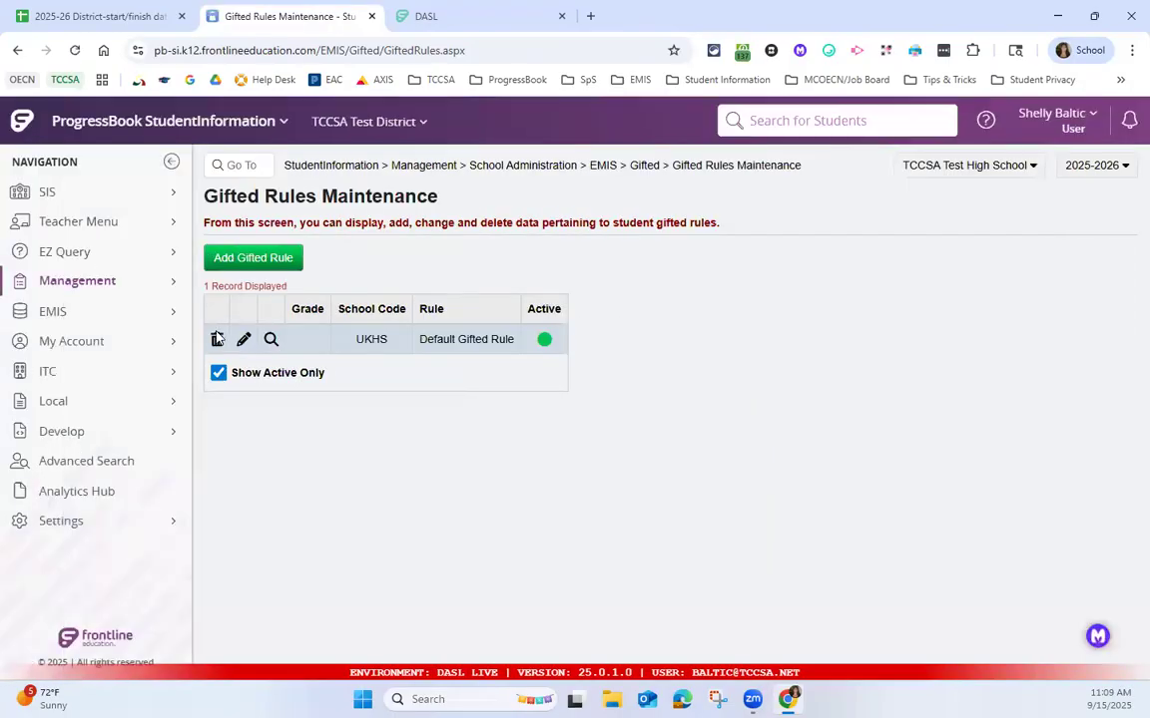
click(217, 339)
click(327, 327)
Add and save an active gifted rule named "Default Gifted Rule" at TCCSA Test District, with no grade level or screenings
click(982, 168)
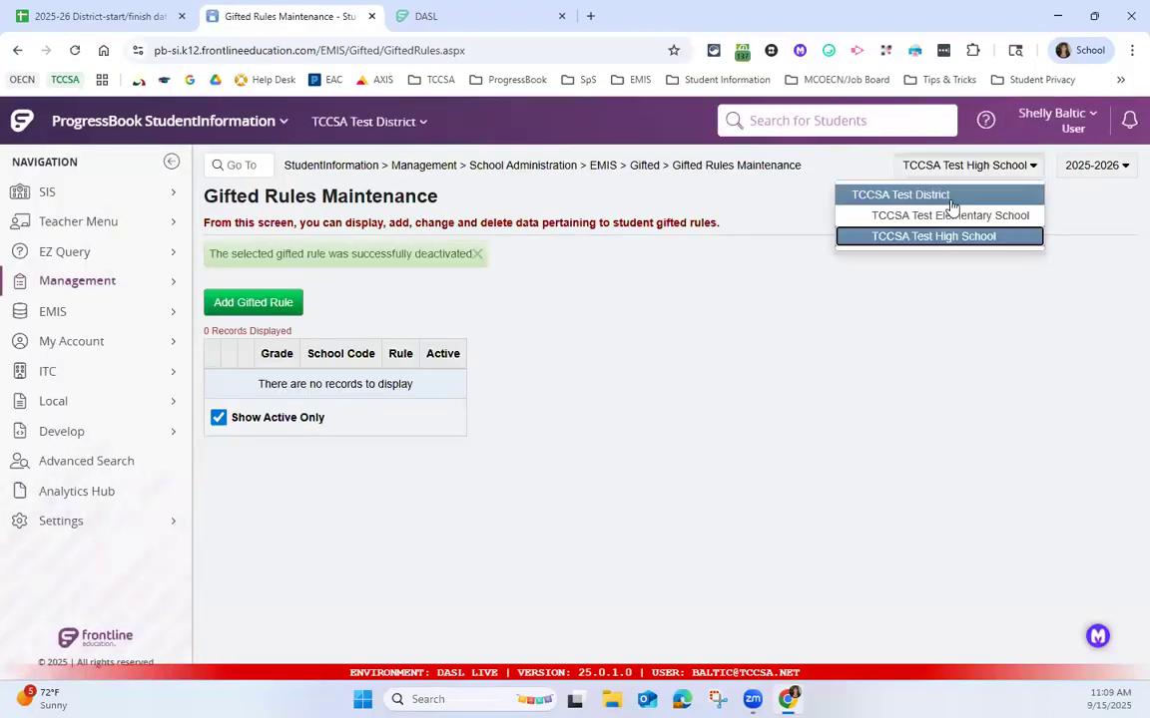
click(896, 198)
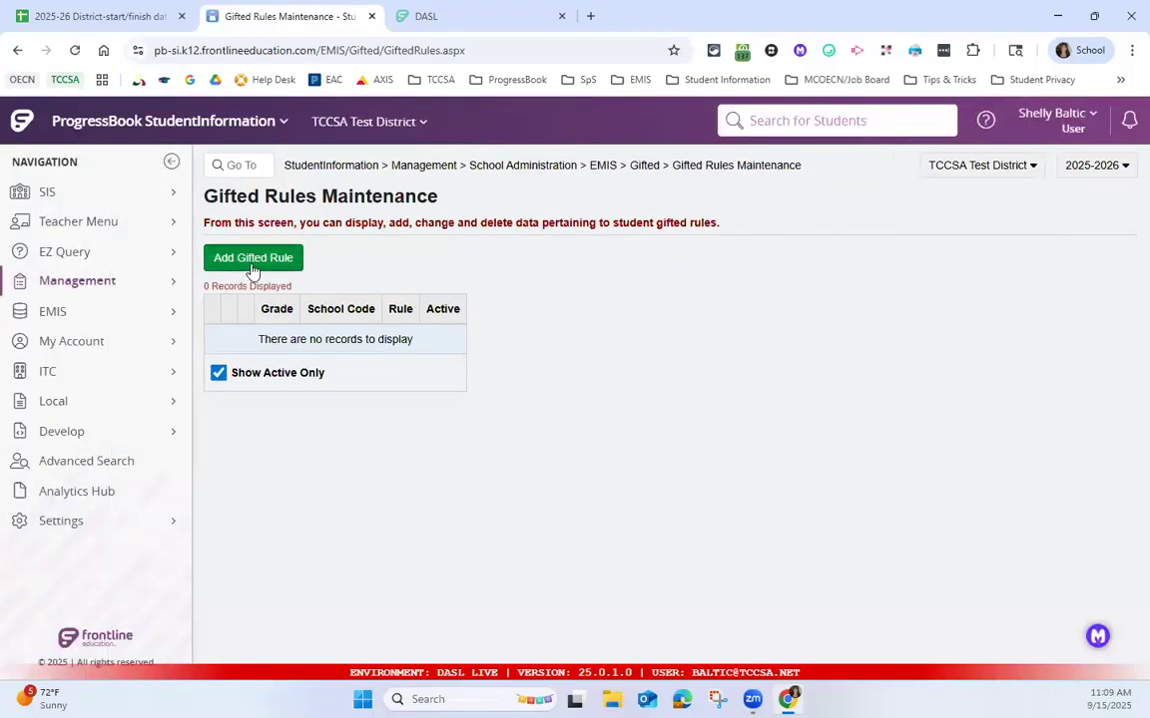
click(251, 263)
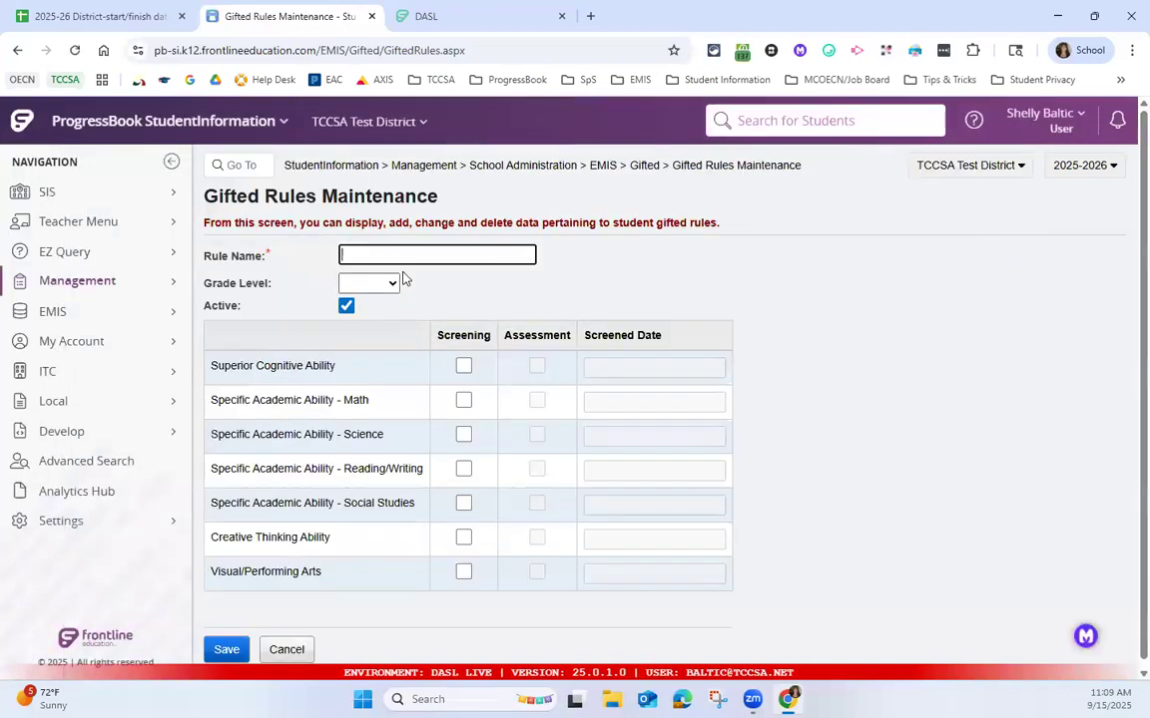
text(Defaul)
text(t Gifted Rule)
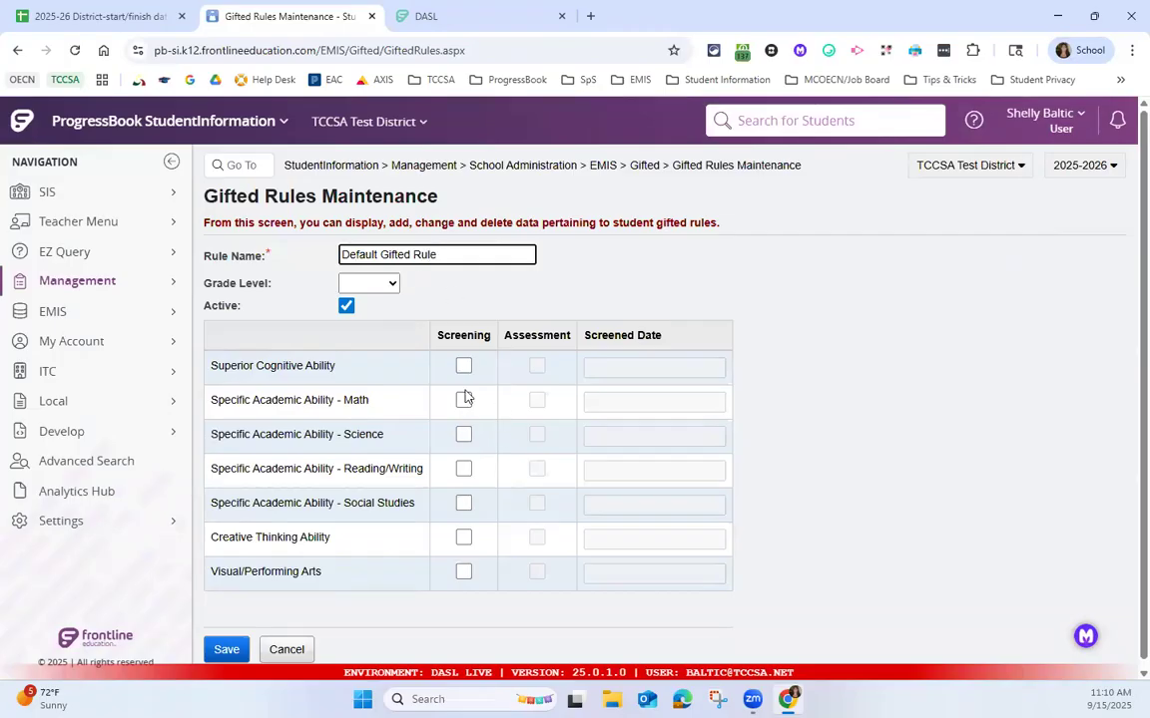
click(220, 650)
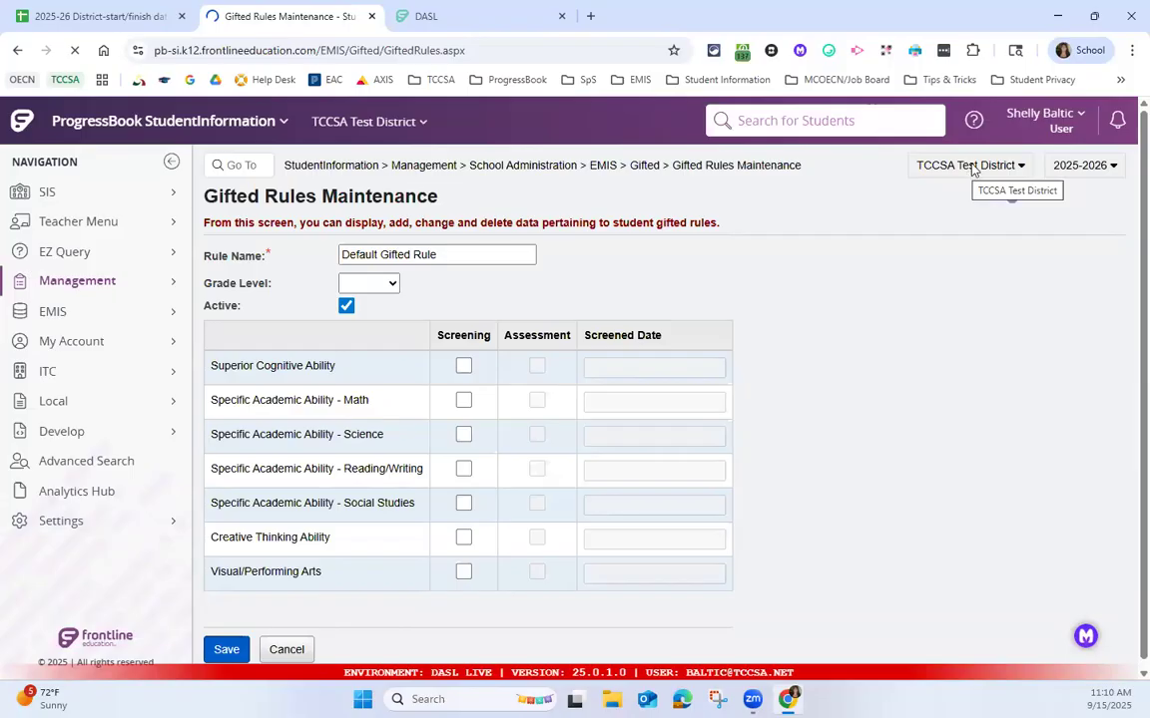
click(973, 167)
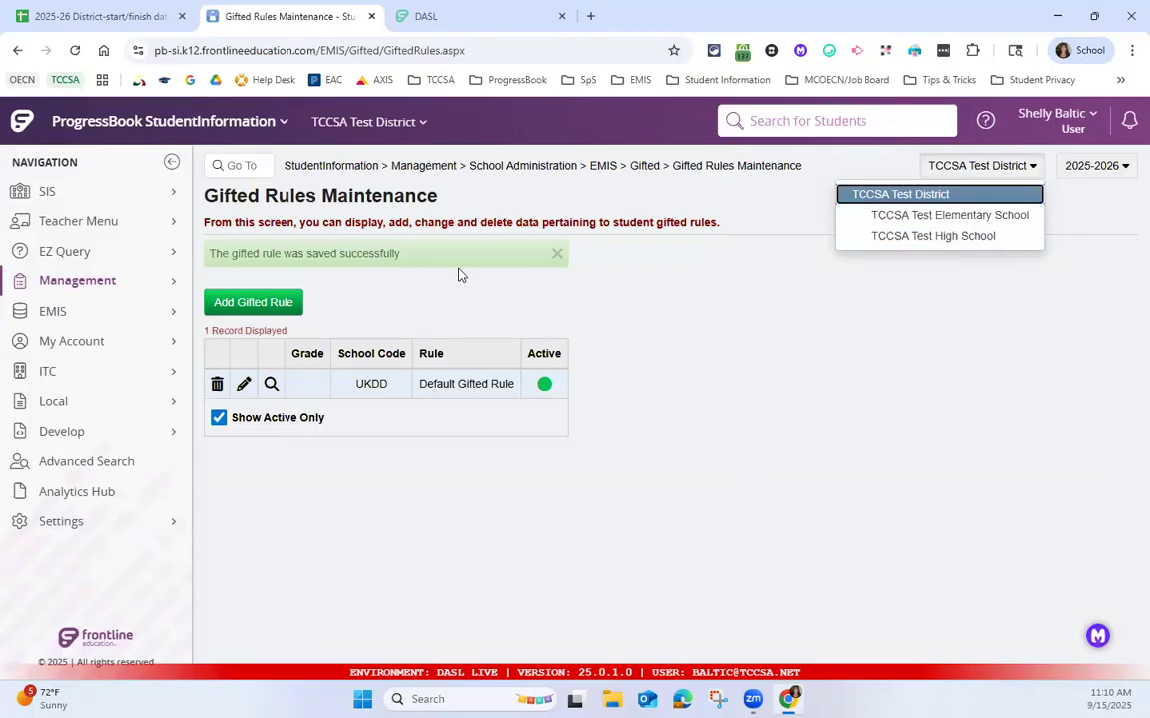
click(412, 251)
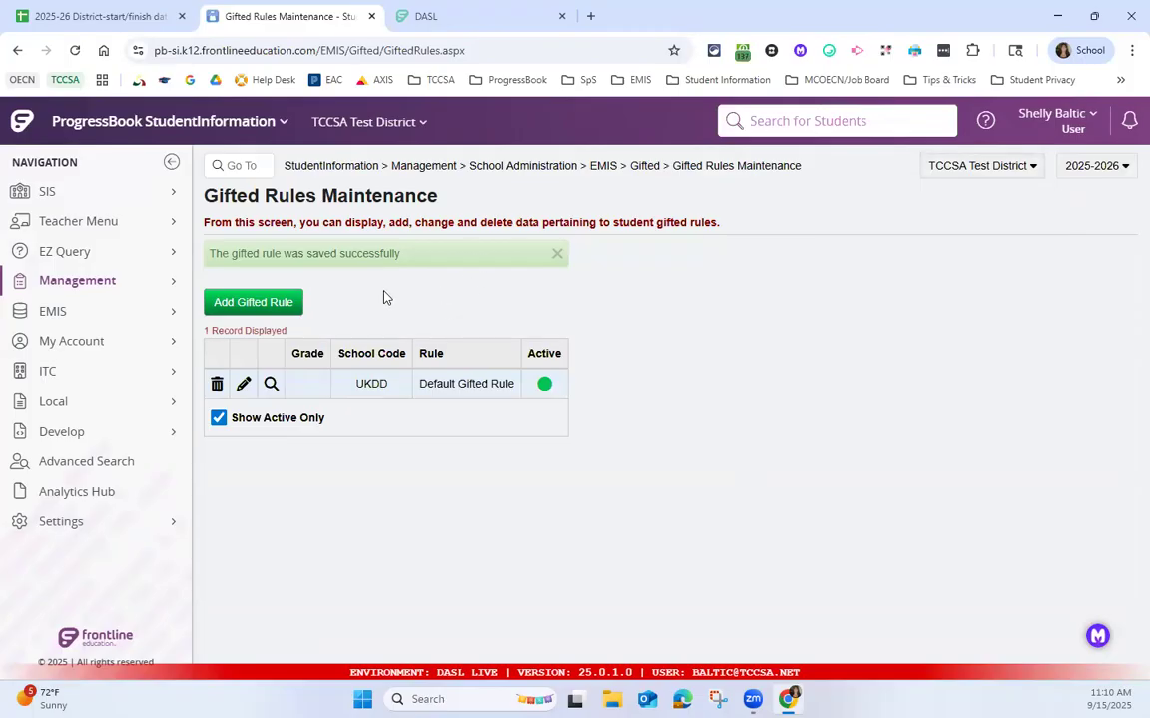
Start a gifted rule named "3rd Grade Rule" for grade level 03, with screening selected for Math and Reading/Writing
click(254, 303)
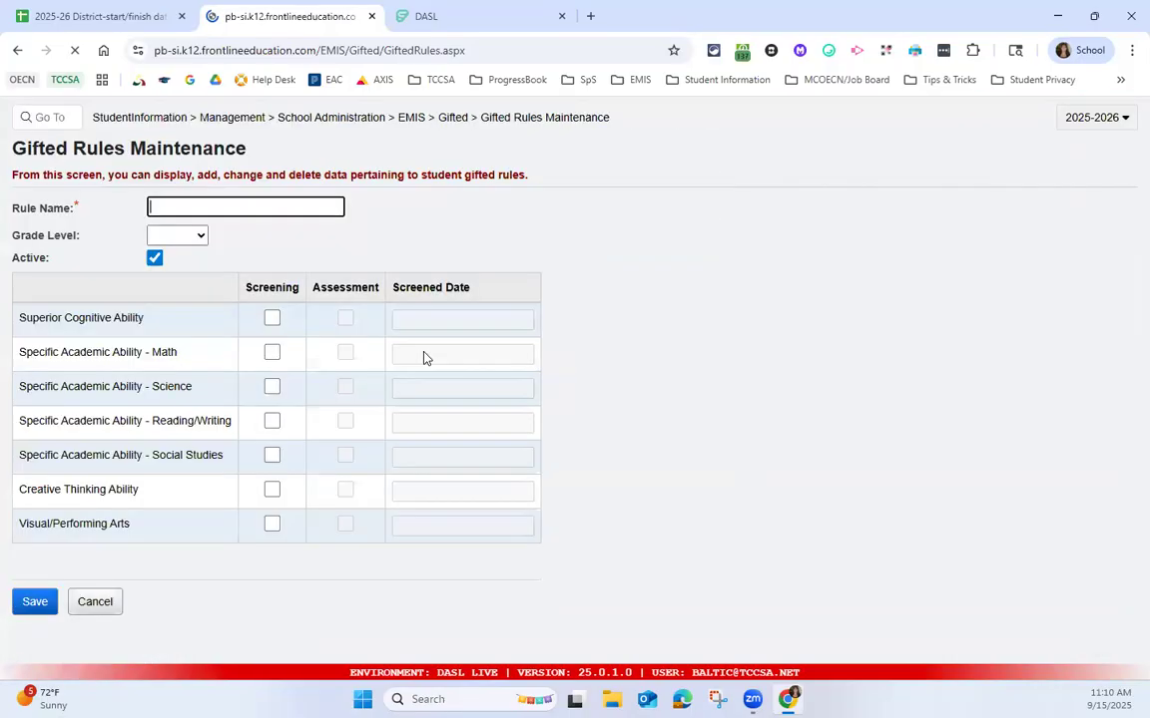
text(3rd Grade Rule)
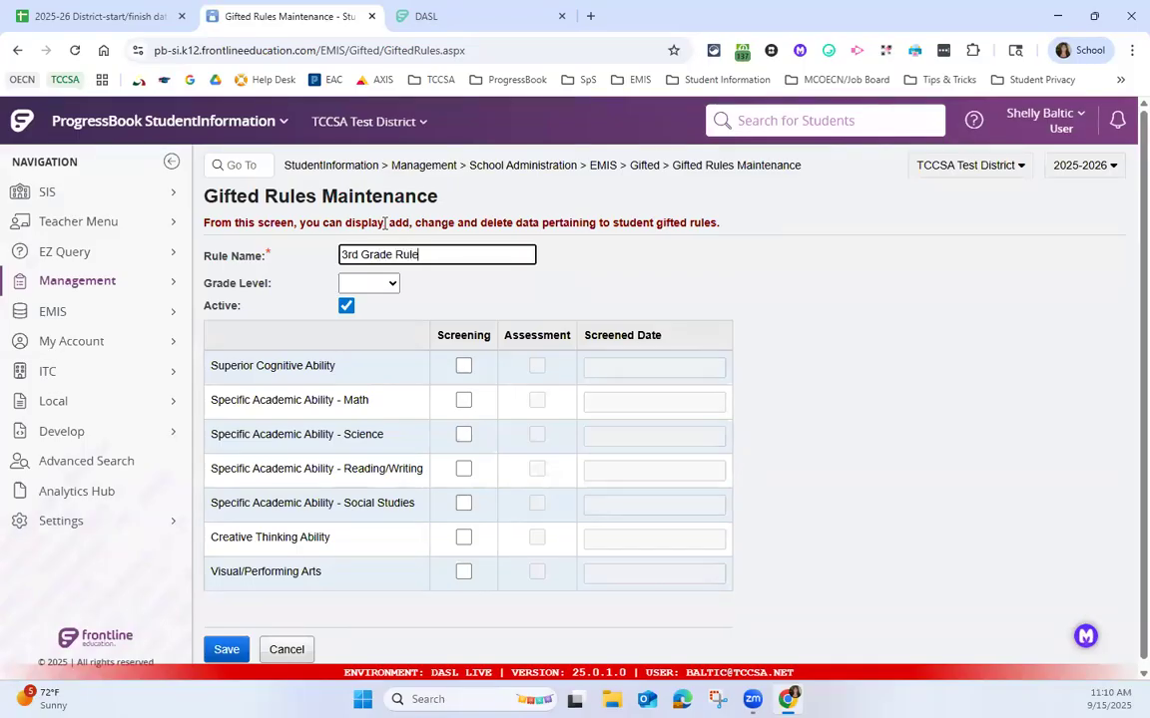
click(375, 290)
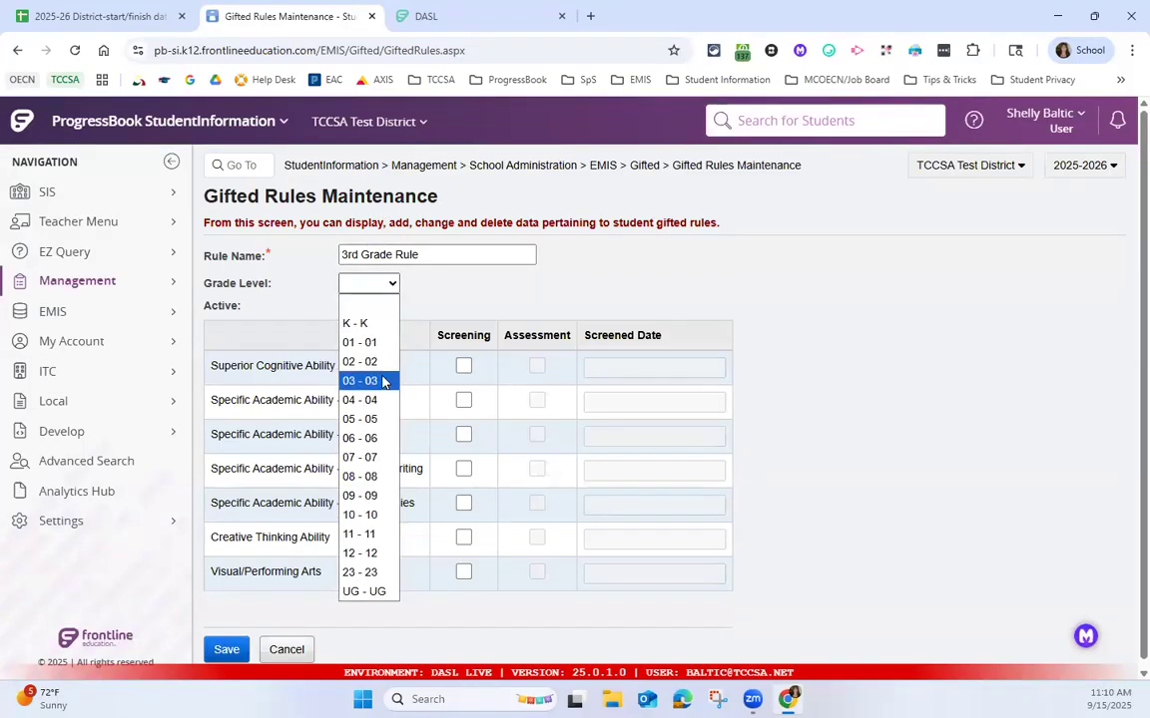
click(371, 379)
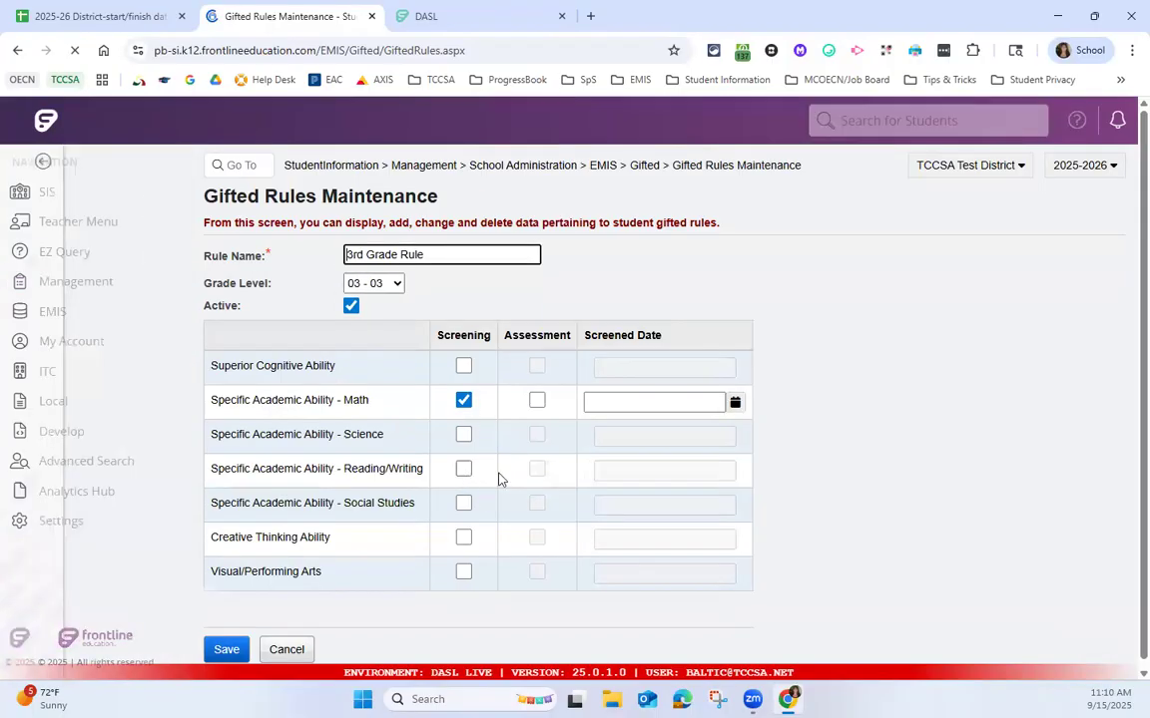
click(463, 469)
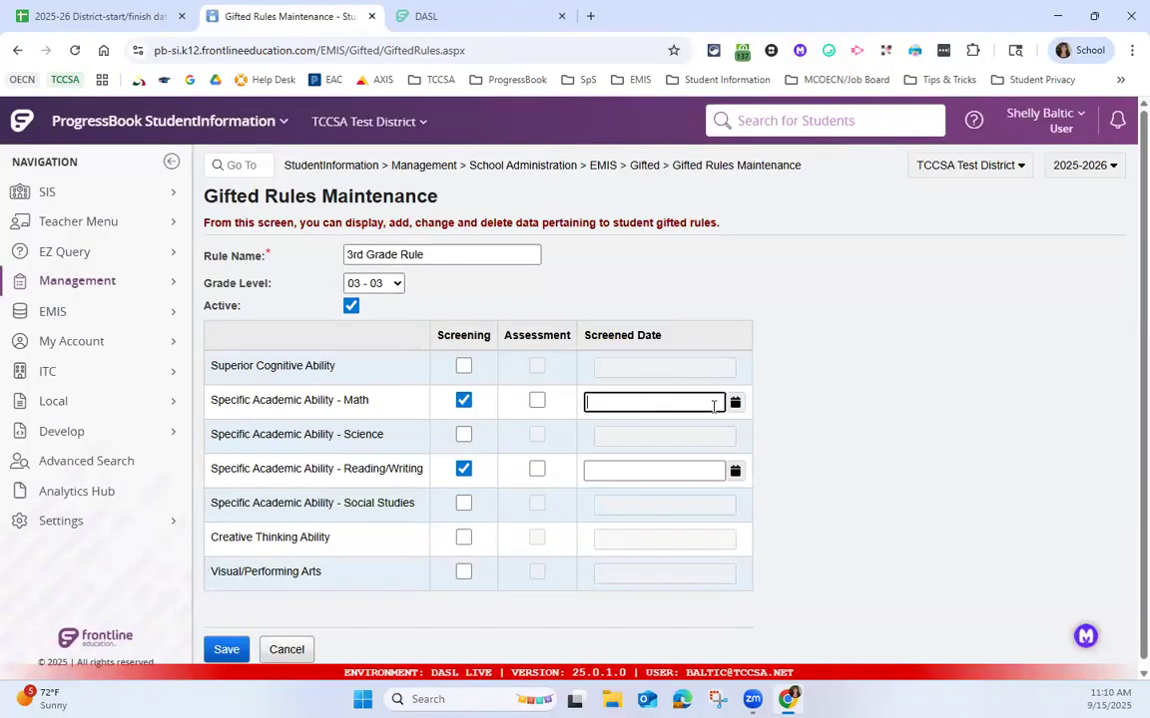
Set the 3rd Grade Rule's screened date for Specific Academic Ability - Math to 02/25/2026
click(734, 402)
click(775, 435)
click(776, 435)
click(776, 435)
click(775, 435)
click(775, 435)
click(689, 564)
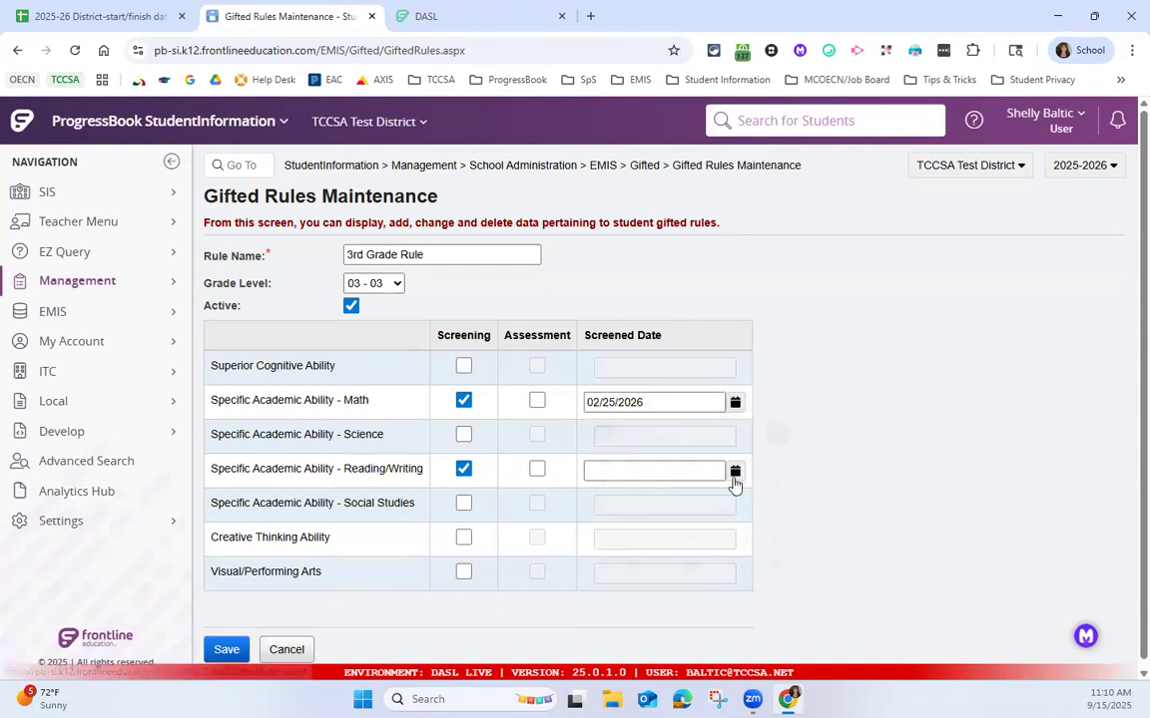
Set the Specific Academic Ability - Reading/Writing screened date to 10/16/2025 and save the 3rd Grade Rule
click(734, 469)
click(775, 502)
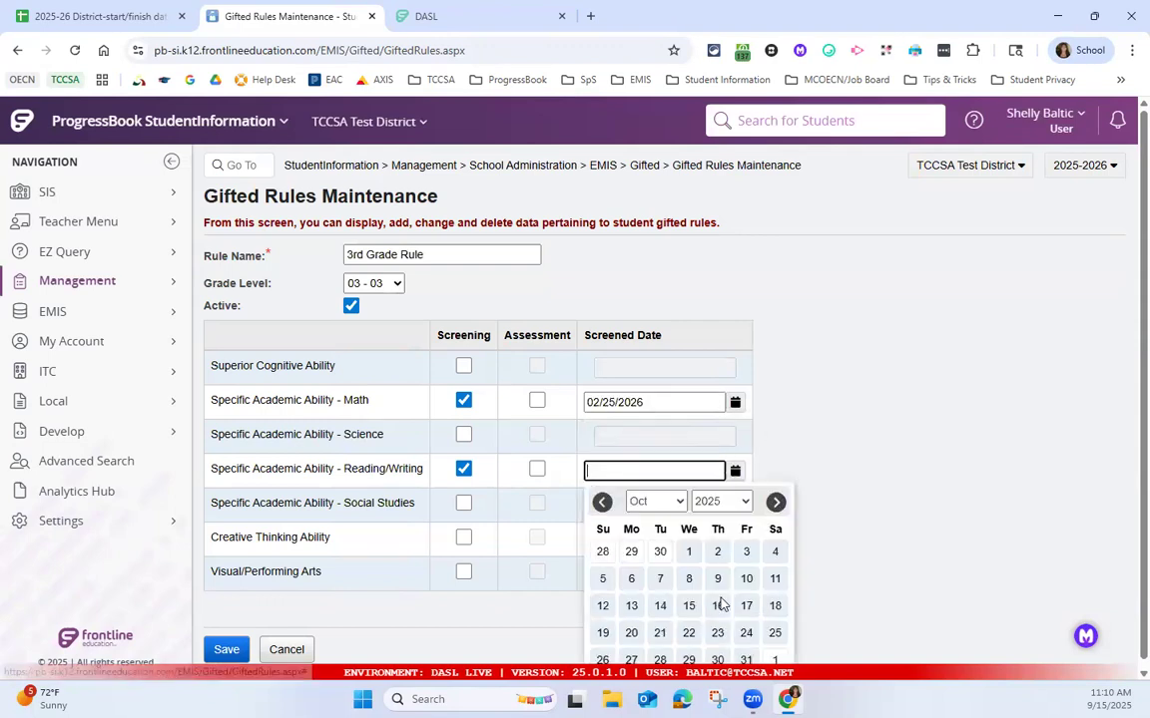
click(717, 606)
click(226, 650)
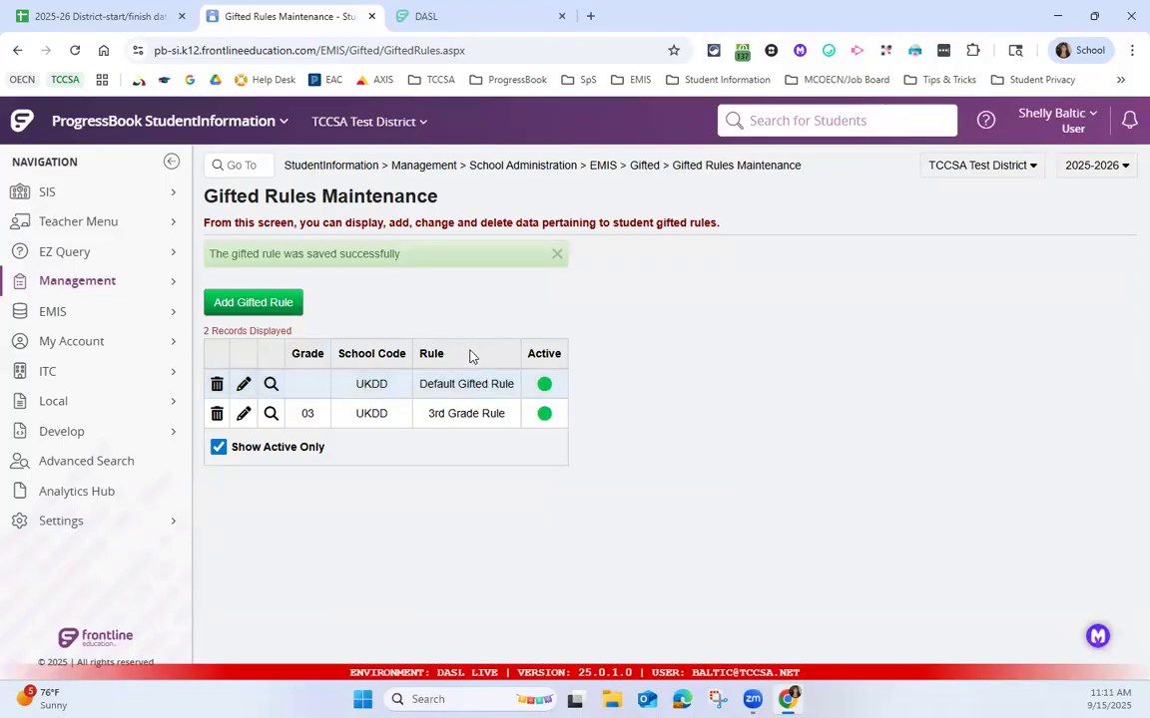
View the gifted rules as they appear at TCCSA Test Elementary School and return to TCCSA Test District
click(960, 167)
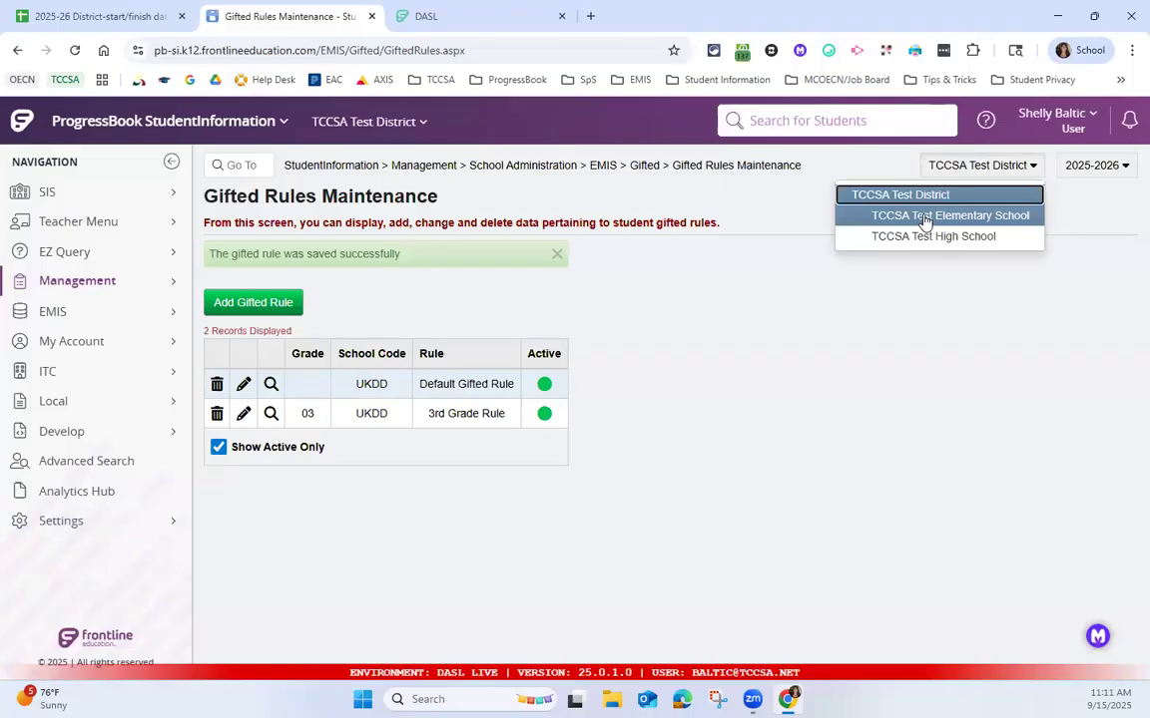
click(925, 217)
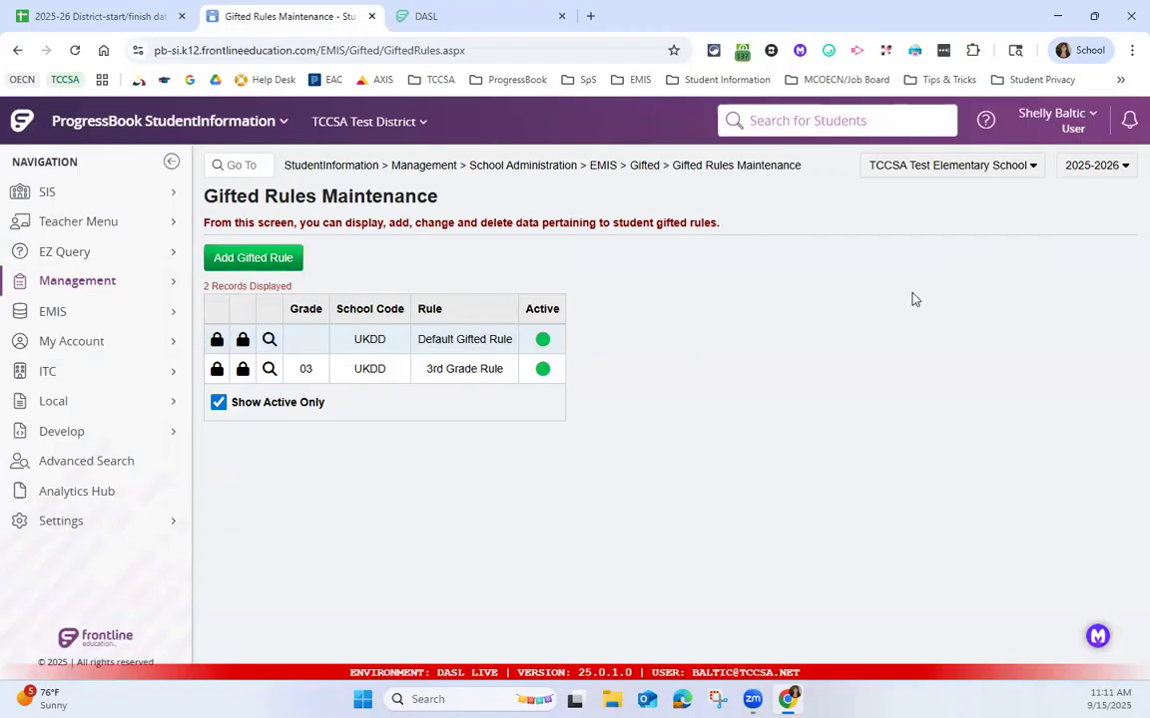
click(1005, 170)
click(939, 195)
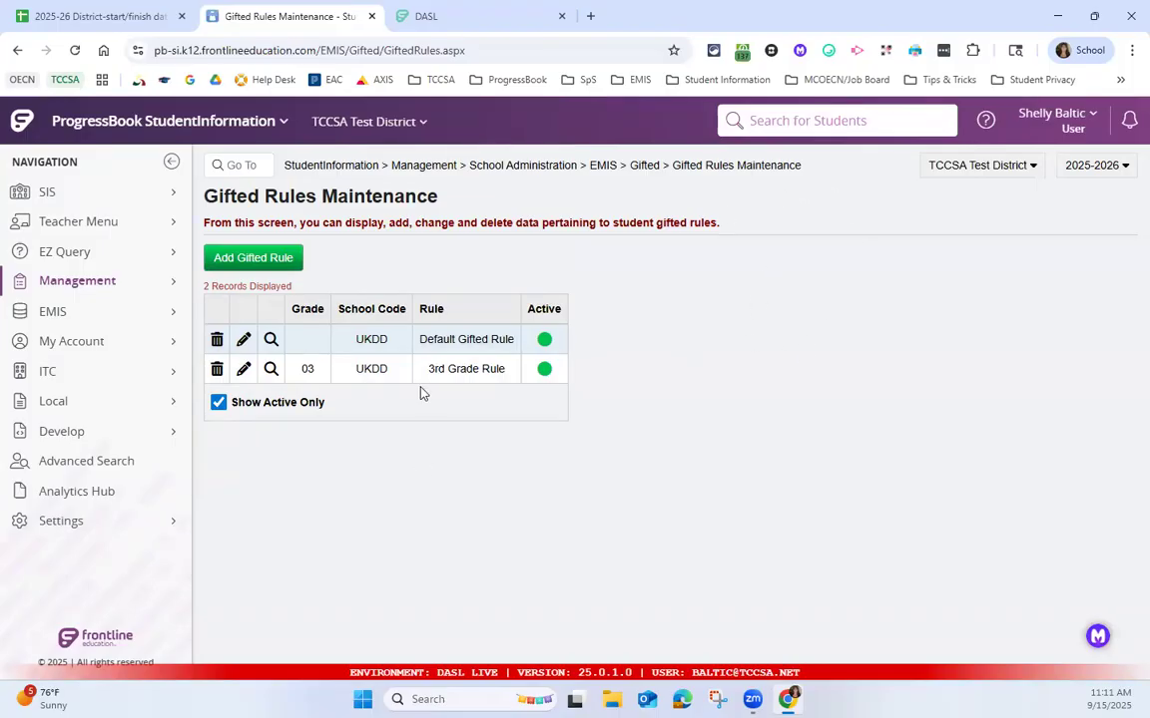
Open the district's 3rd Grade Rule for editing, review its screening settings and save it
click(244, 370)
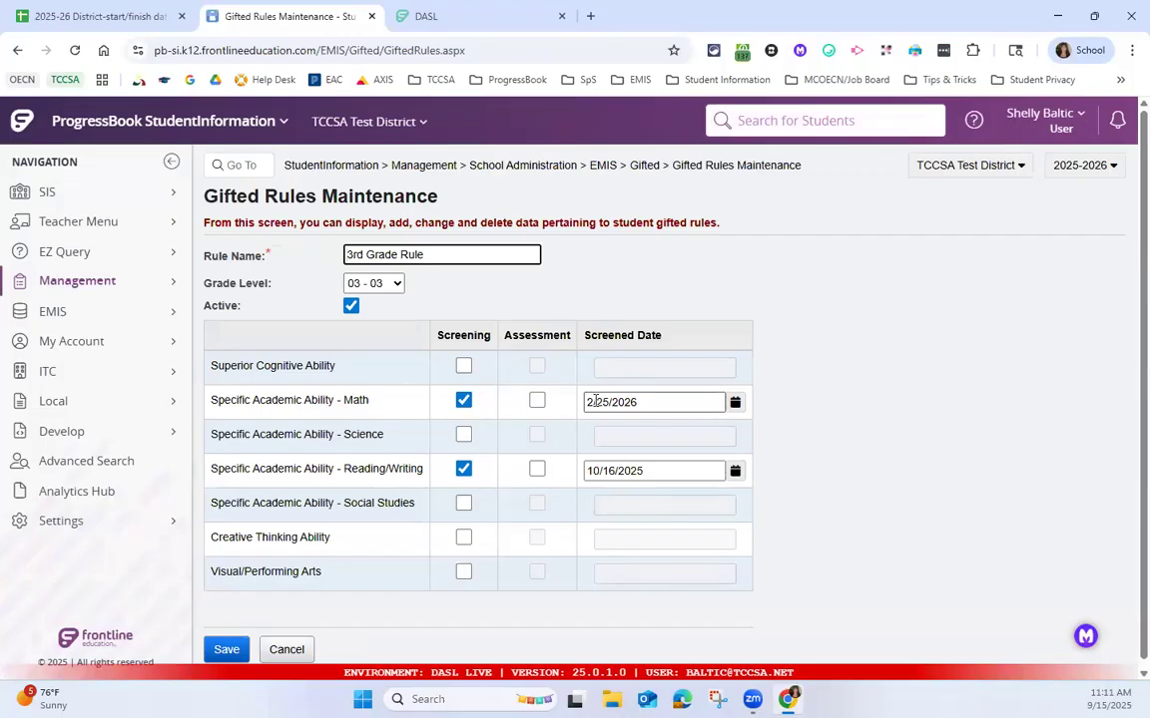
click(242, 656)
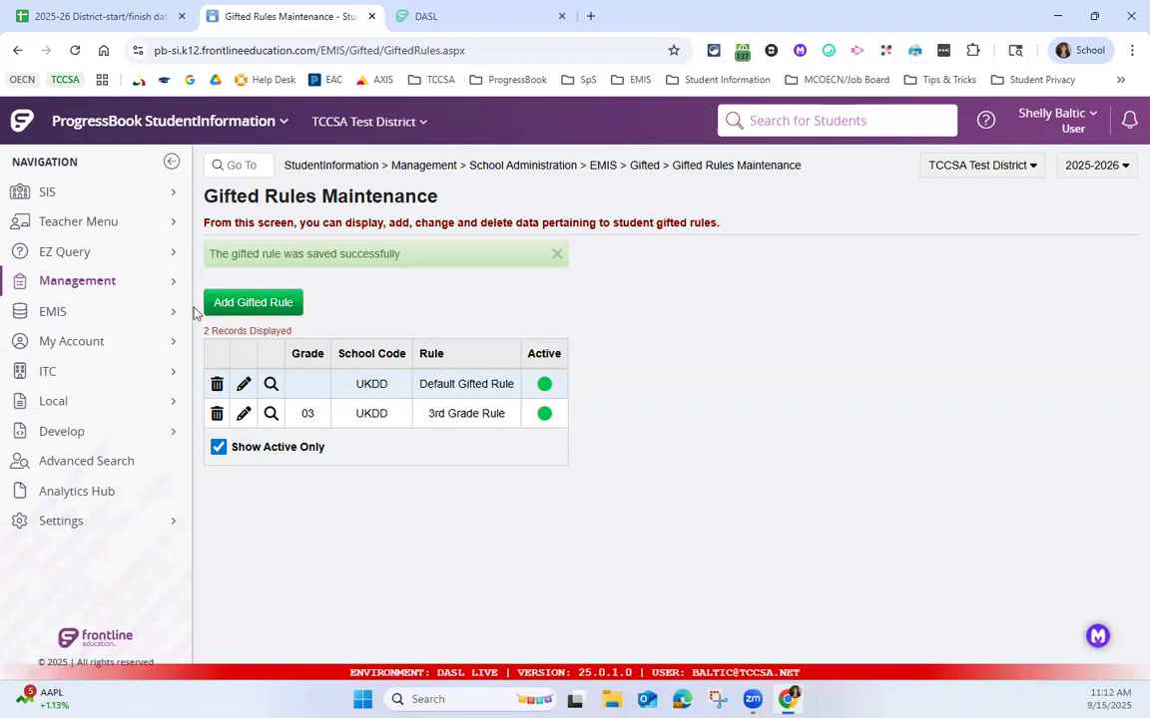
Start a new gifted rule named "11th Grade ACT" and set its grade level to 11
click(257, 301)
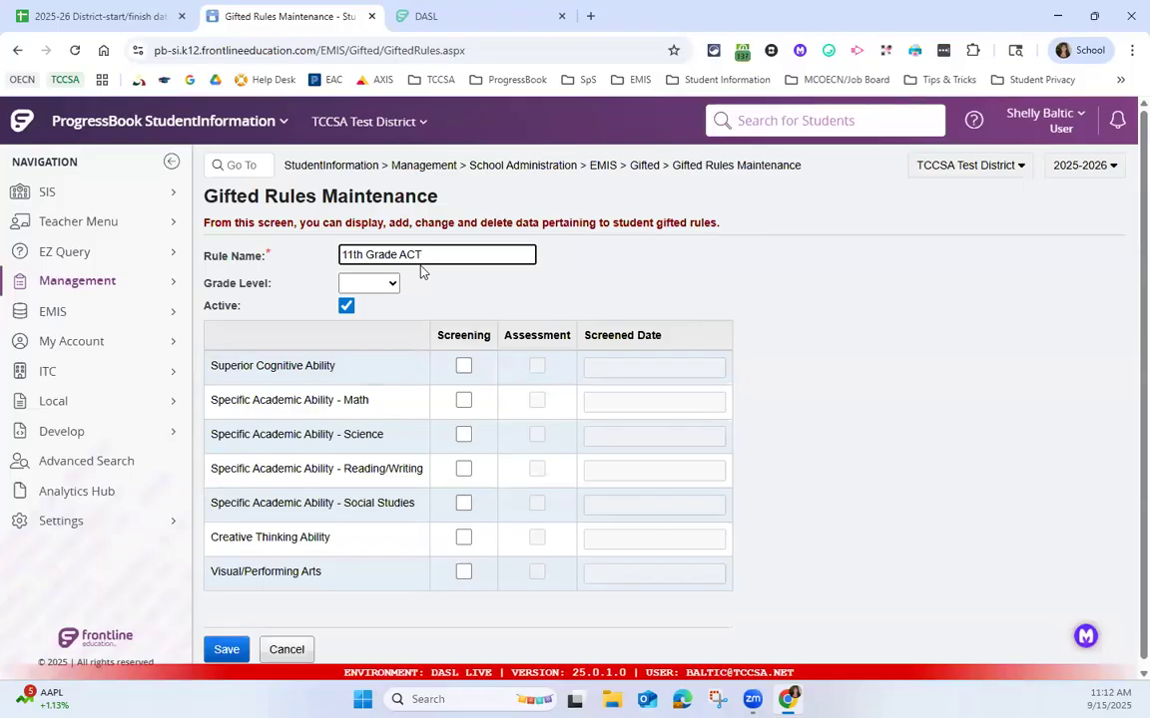
click(368, 283)
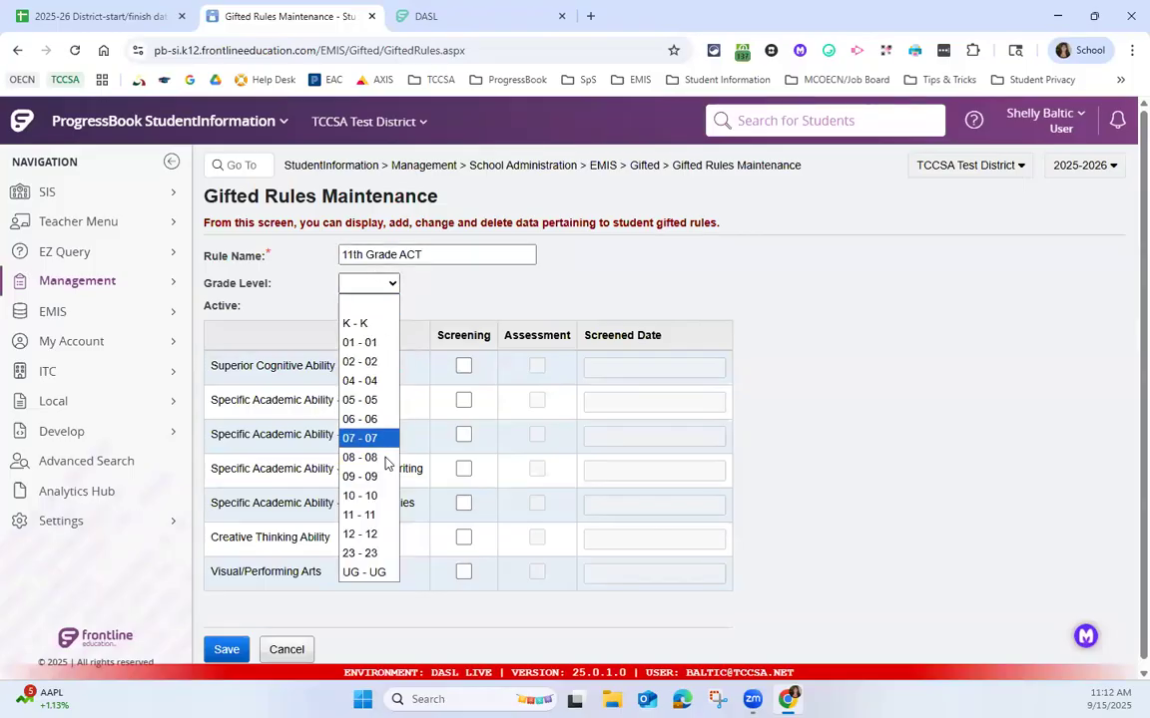
click(381, 518)
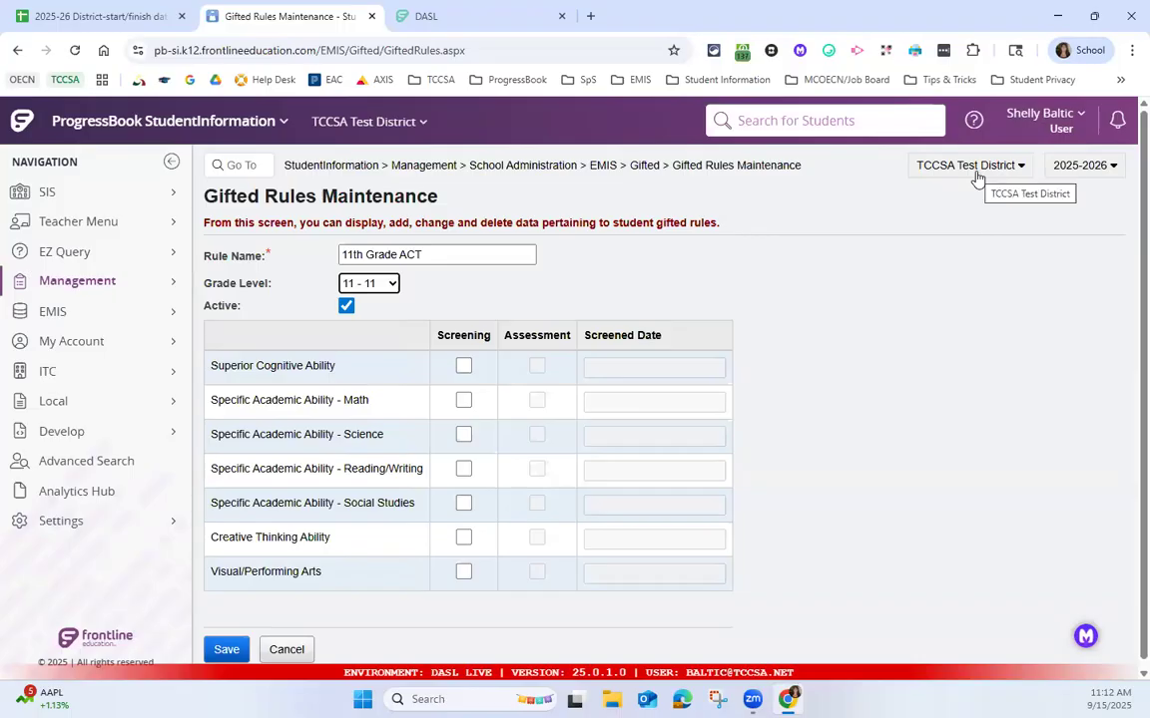
Mark Specific Academic Ability - Math, Science and Reading/Writing for screening in the 11th Grade ACT rule
click(464, 403)
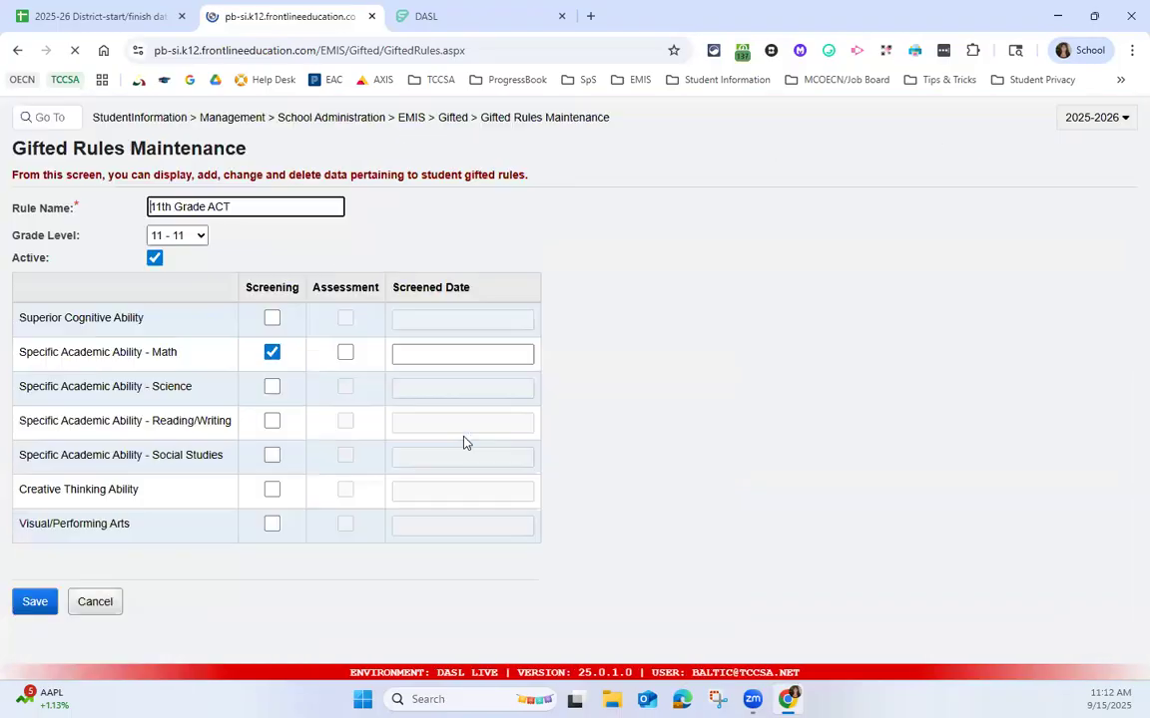
click(464, 436)
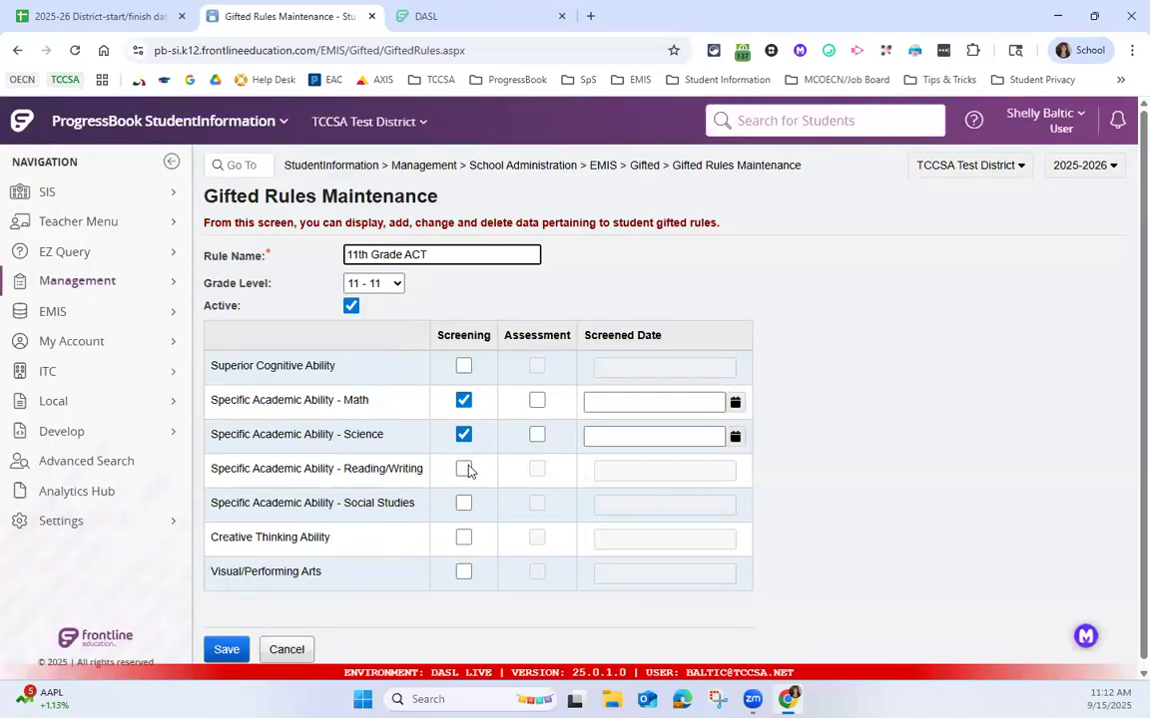
click(464, 469)
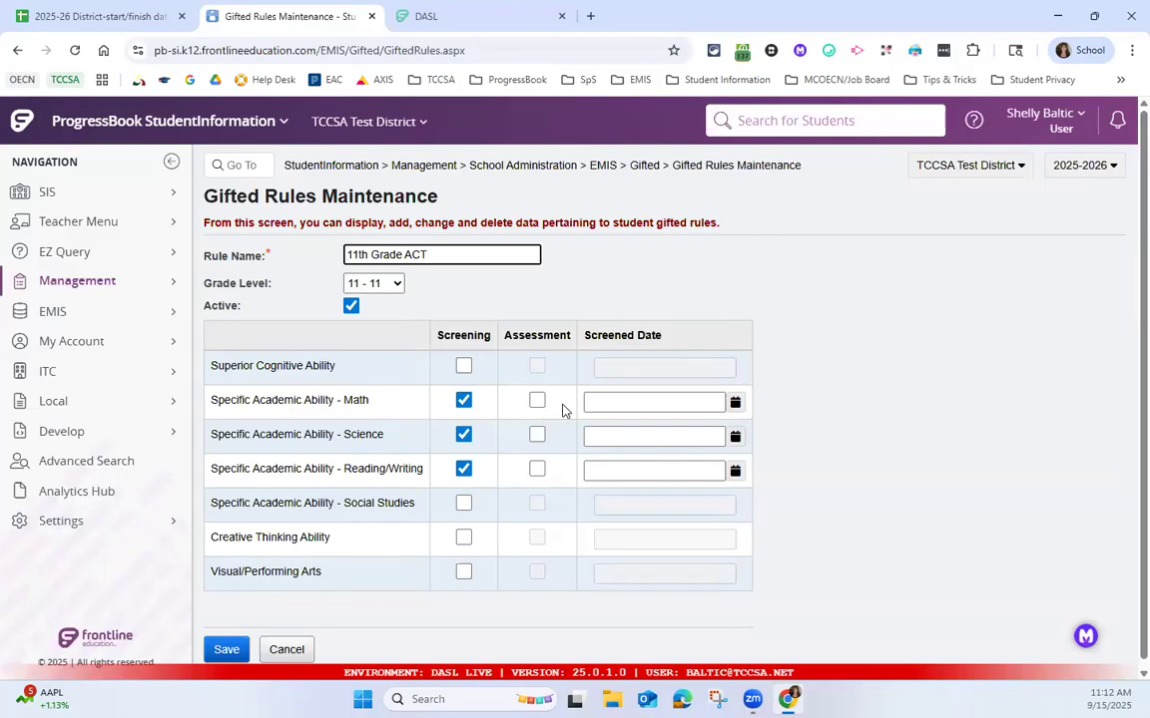
Set the Specific Academic Ability - Math screened date to 02/11/2026 in the 11th Grade ACT rule
click(601, 404)
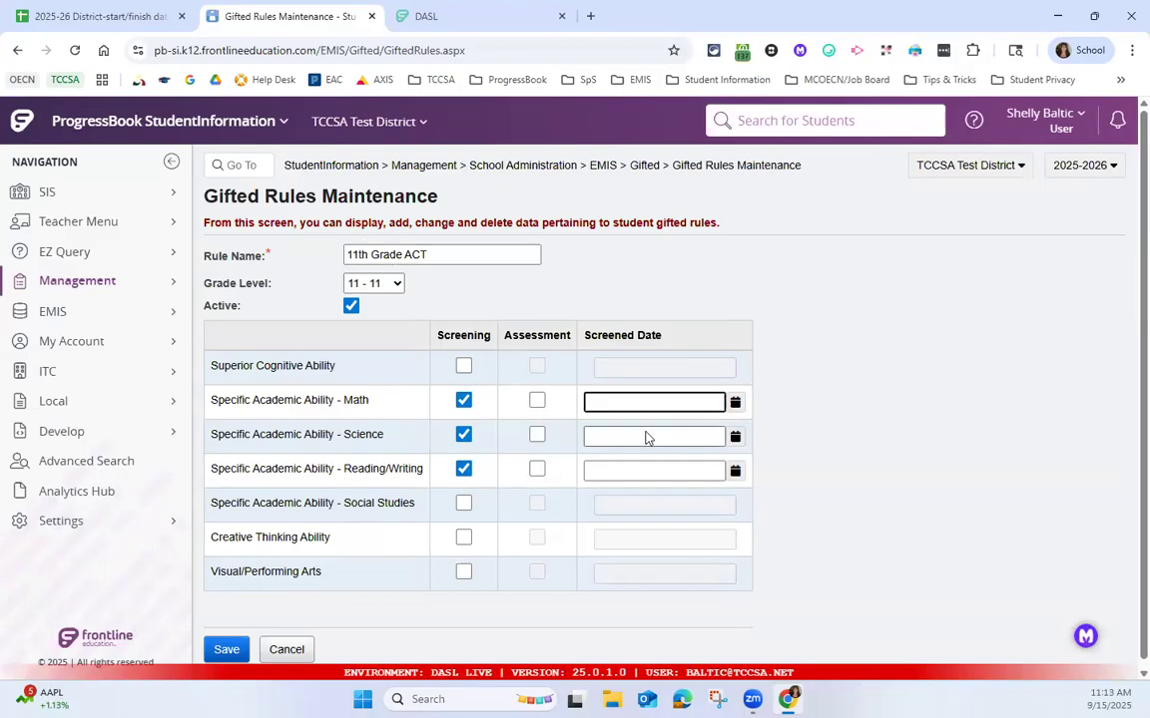
click(736, 403)
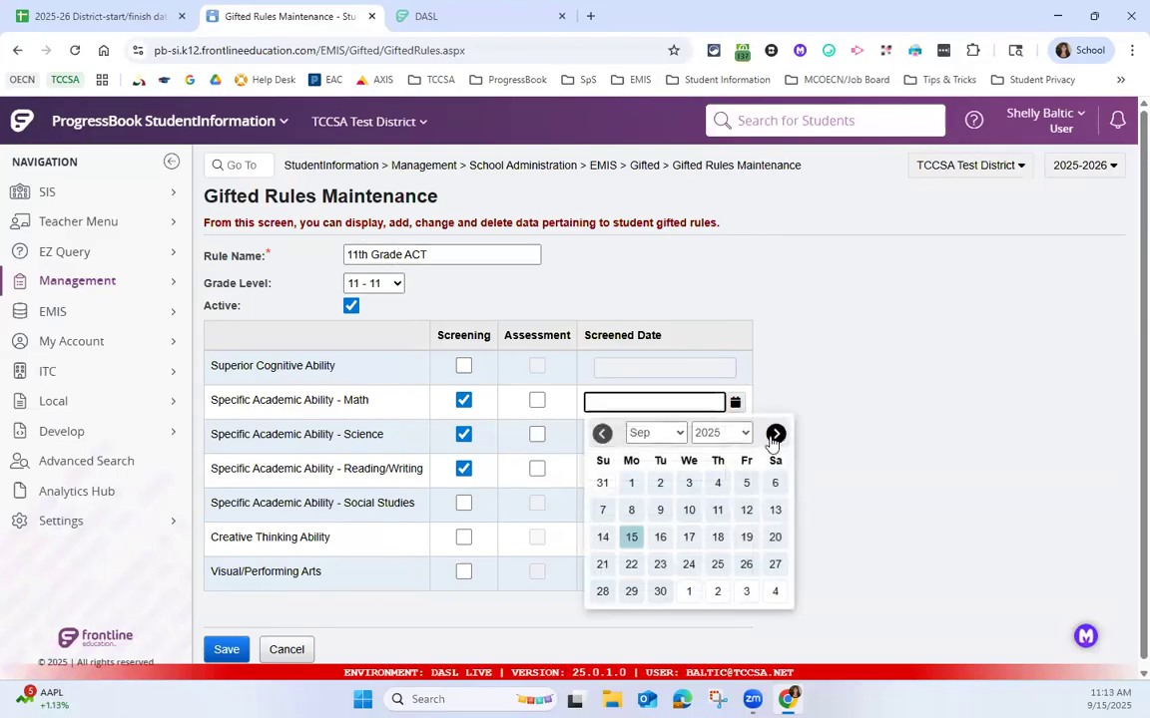
click(775, 435)
click(775, 434)
click(775, 434)
click(776, 434)
click(776, 434)
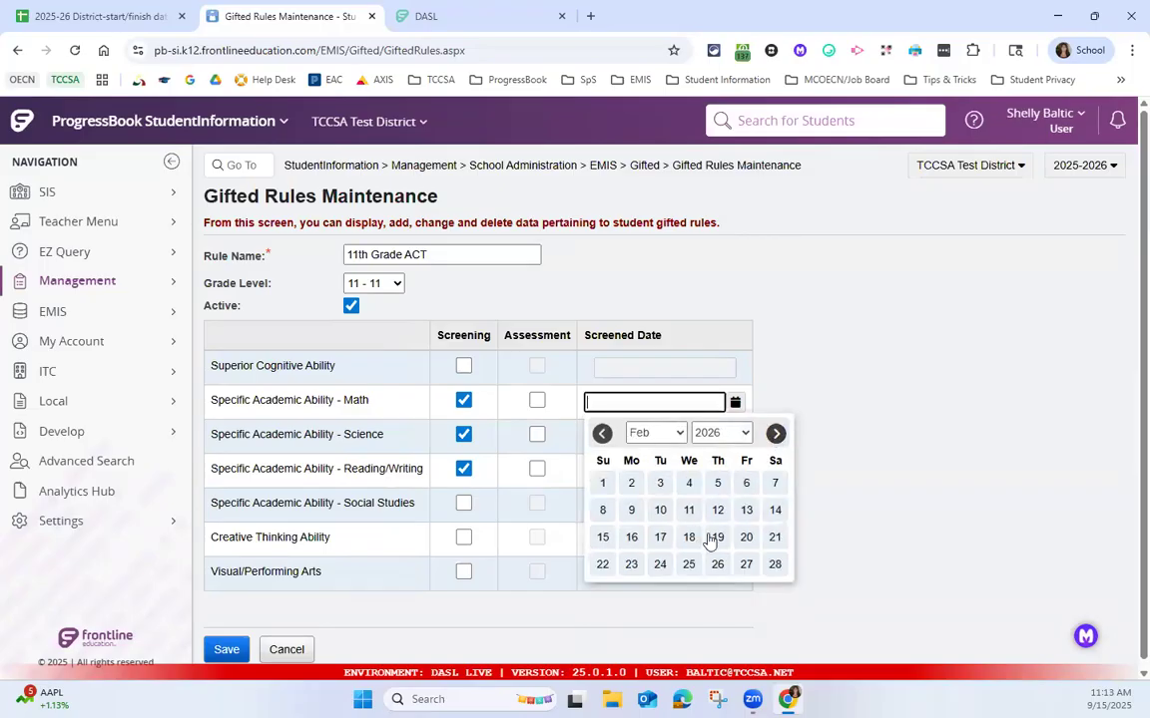
click(689, 510)
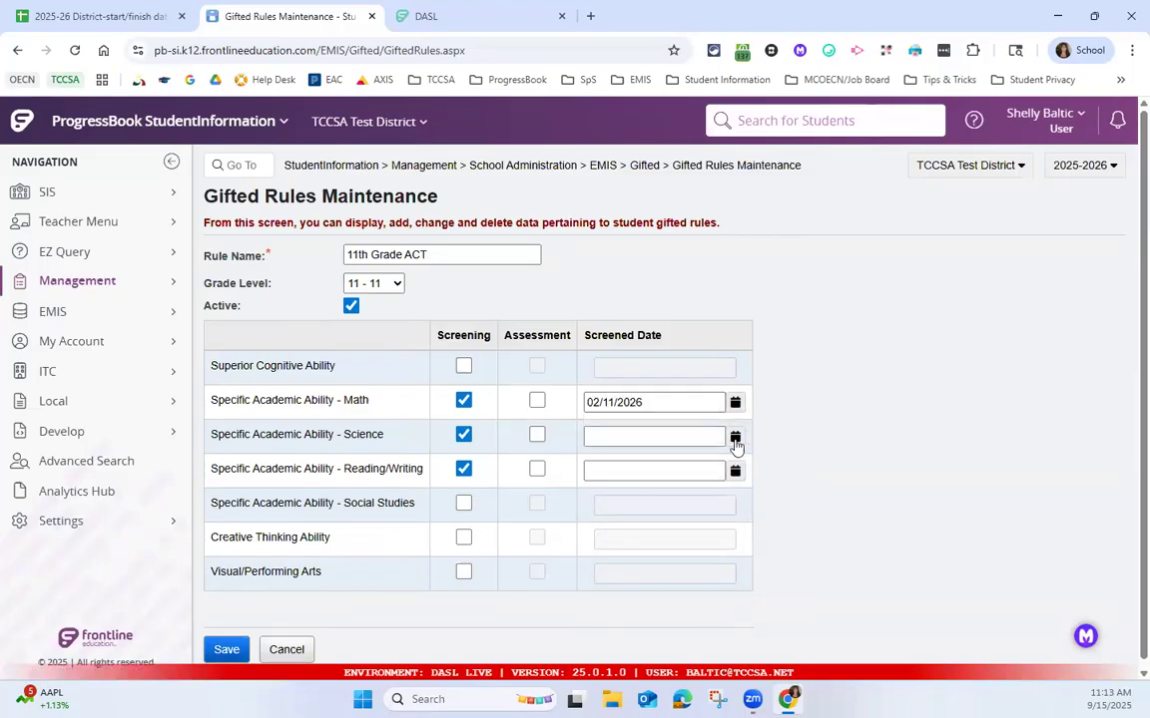
Set the Specific Academic Ability - Science screened date to 02/11/2026 in the 11th Grade ACT rule
click(736, 440)
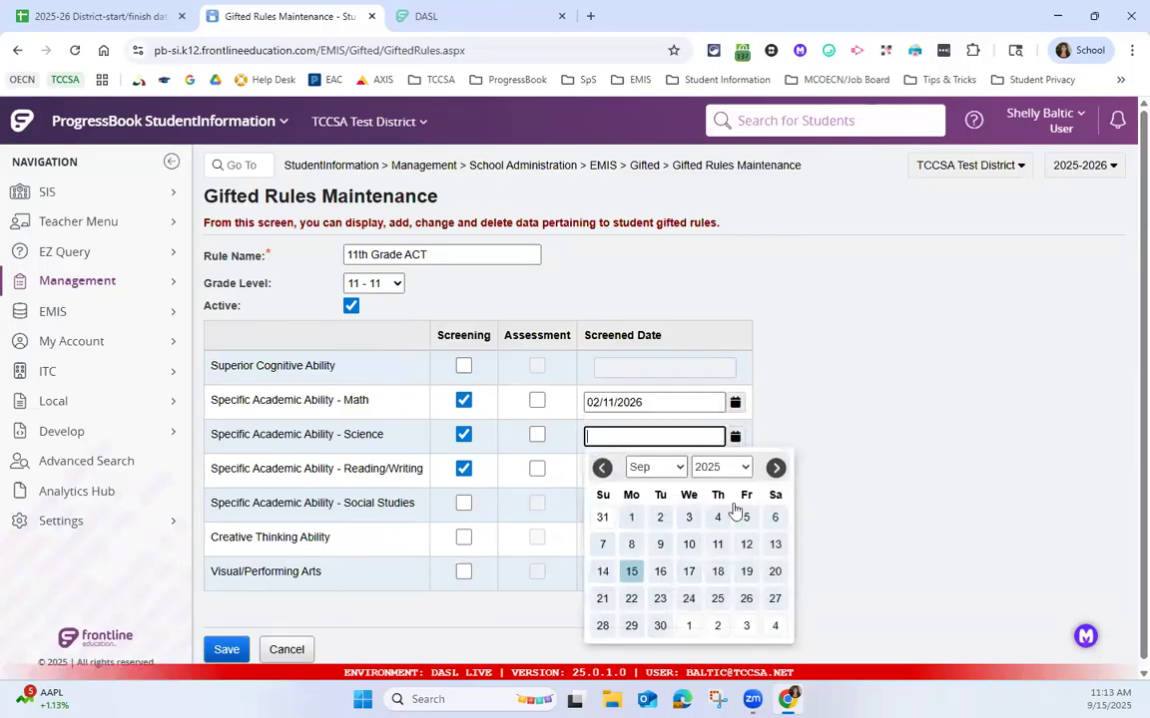
click(775, 468)
click(776, 468)
click(775, 468)
click(775, 468)
click(776, 468)
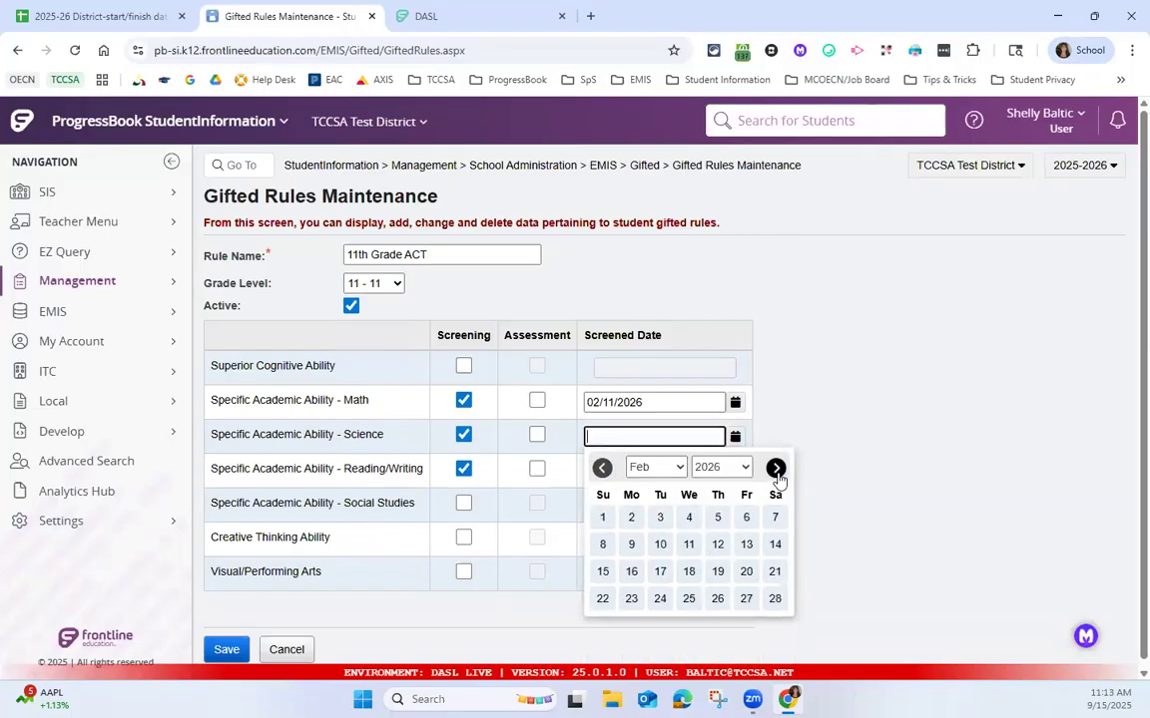
click(688, 544)
Set the Specific Academic Ability - Reading/Writing screened date to 02/11/2026 in the 11th Grade ACT rule
click(736, 470)
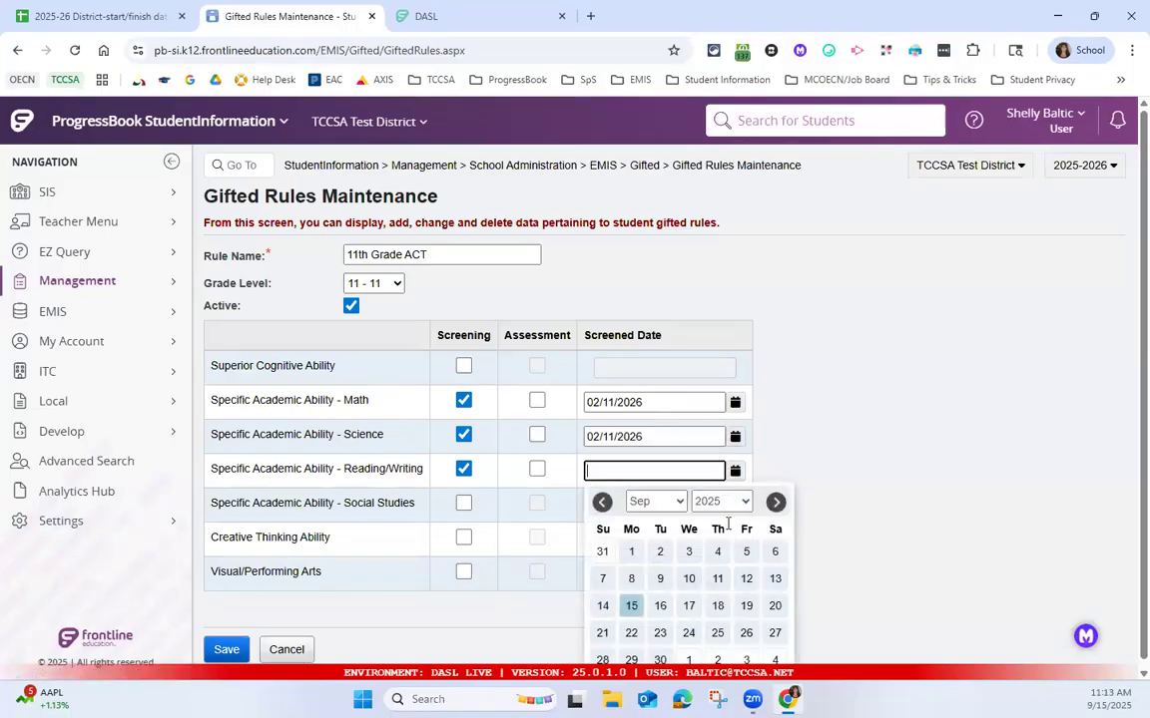
click(775, 503)
click(776, 503)
click(775, 503)
click(776, 503)
click(775, 503)
click(688, 579)
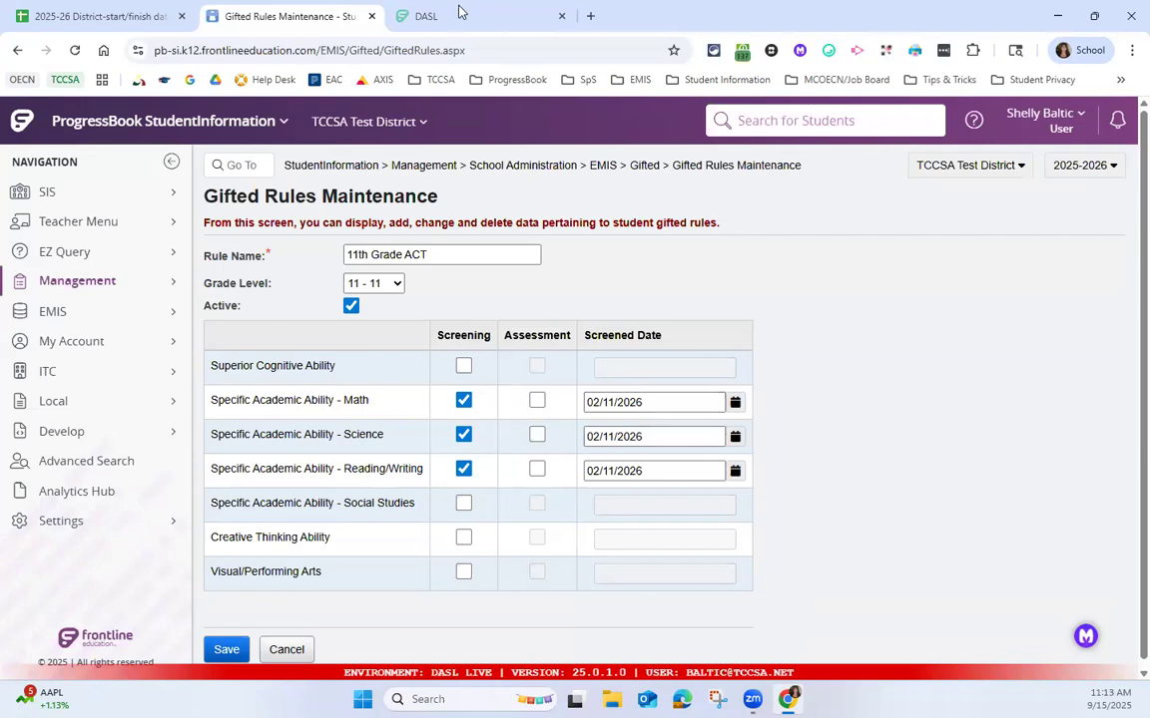
Review the gifted checklist's SAT and ACT screening guidance and the Task 3 instructions for running Gifted Mass Update
click(419, 17)
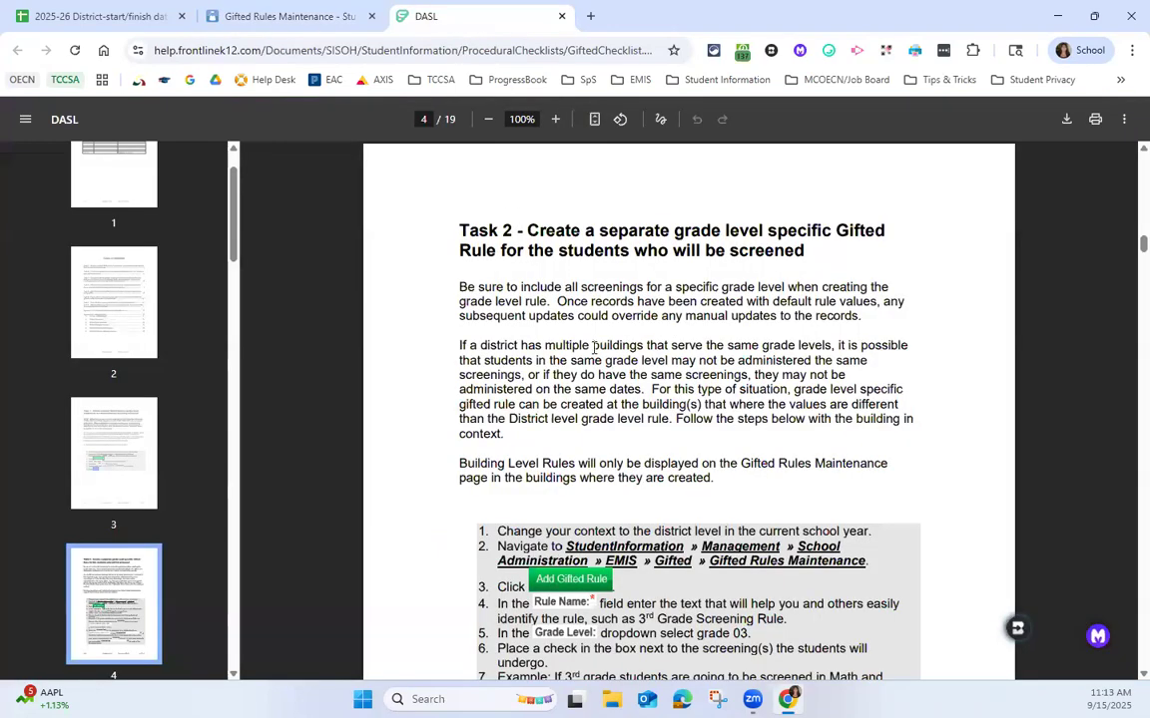
scroll(655, 368, down, 1)
scroll(655, 361, down, 10)
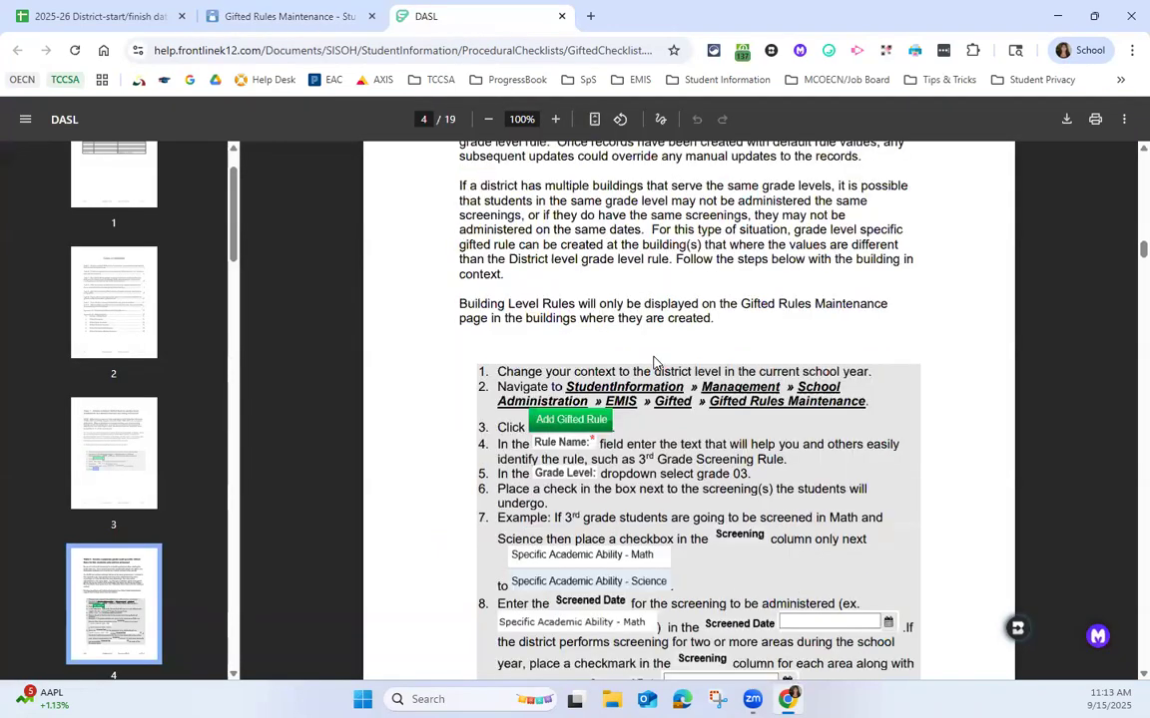
scroll(484, 367, down, 2)
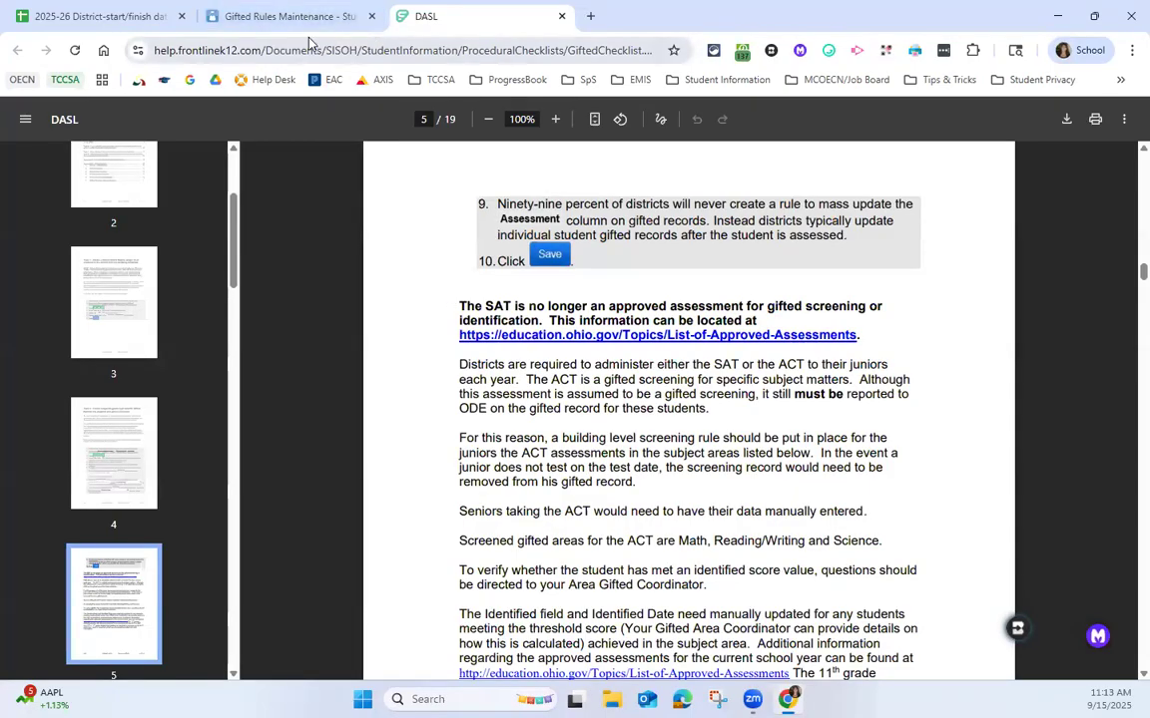
drag(459, 306, 606, 305)
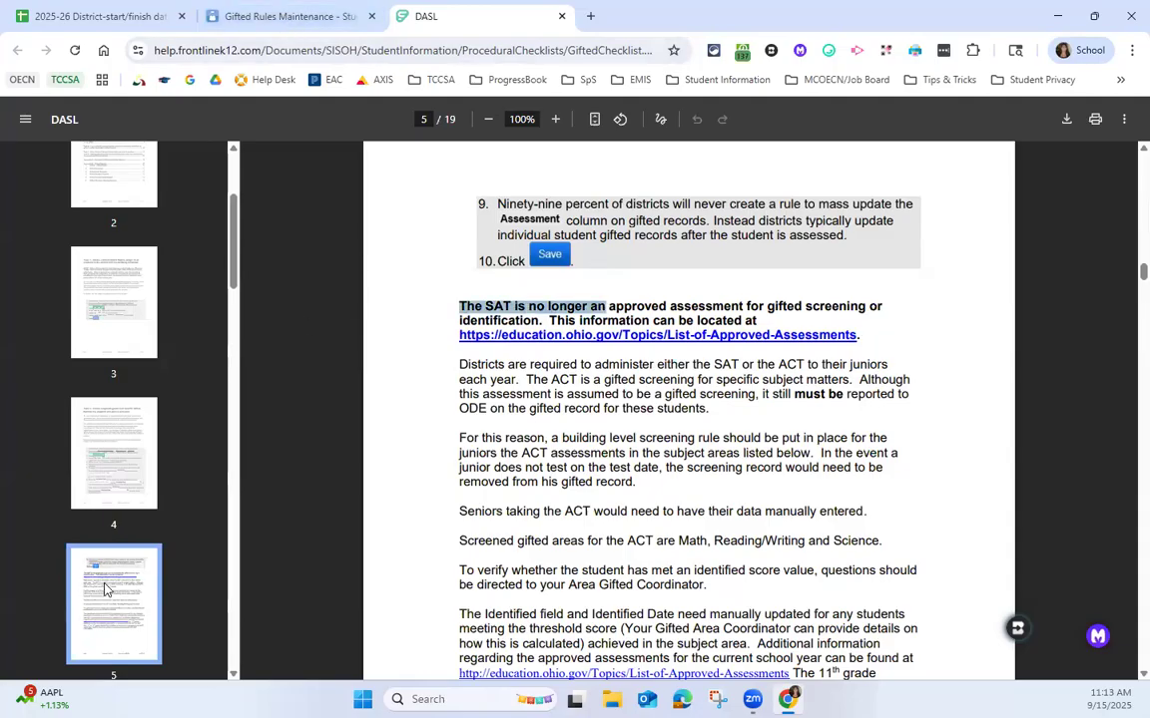
scroll(110, 559, down, 3)
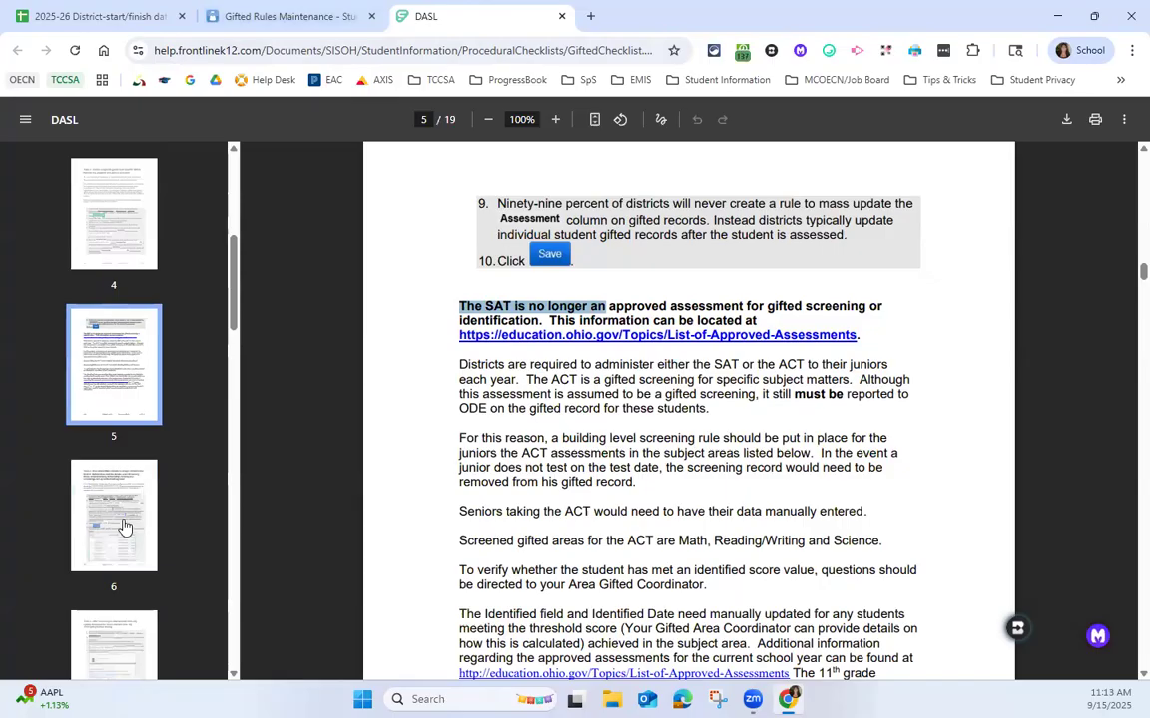
click(124, 526)
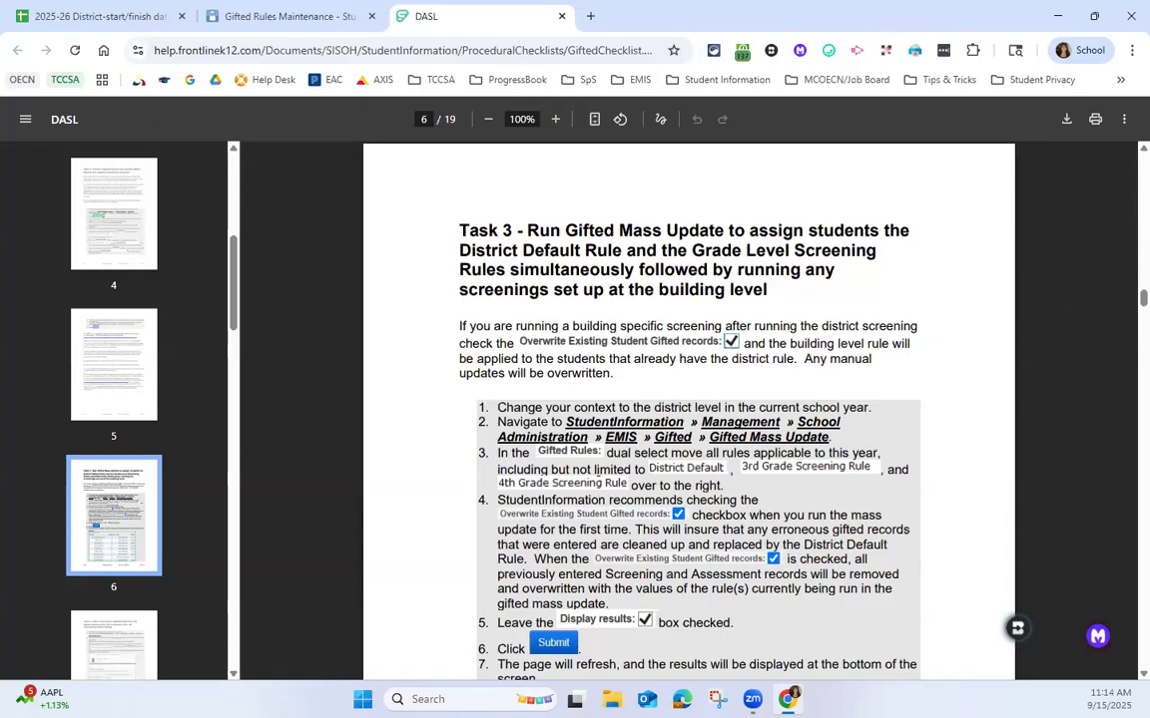
scroll(523, 220, down, 2)
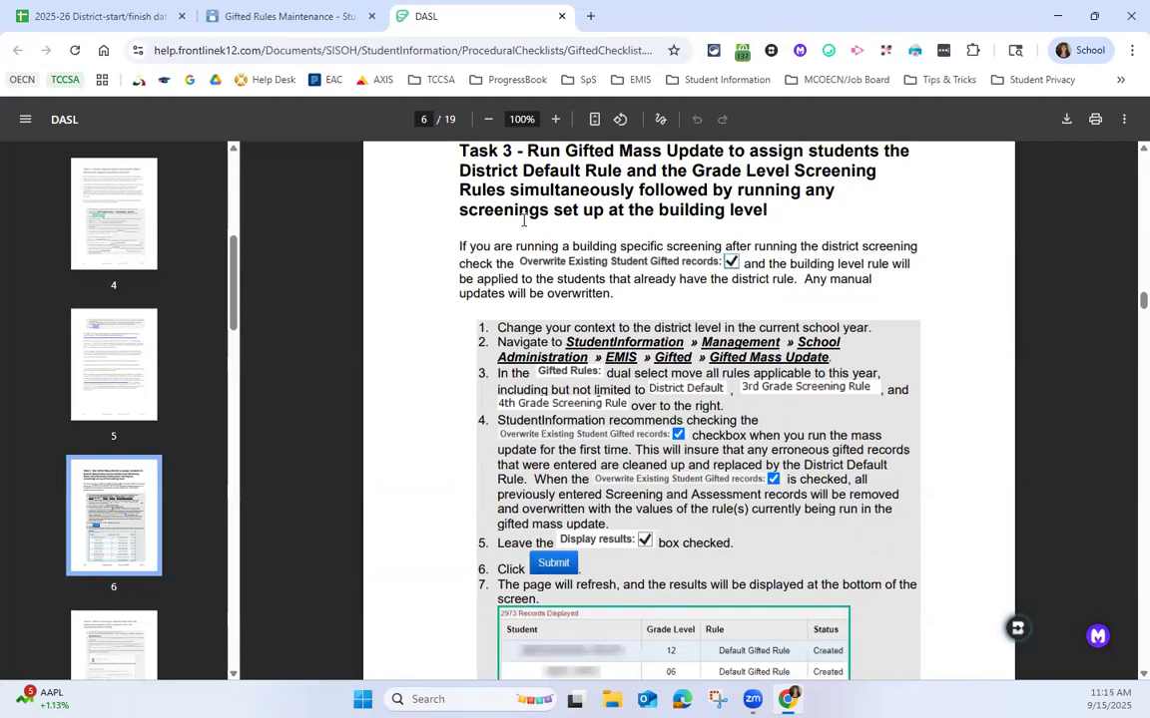
drag(516, 152, 730, 151)
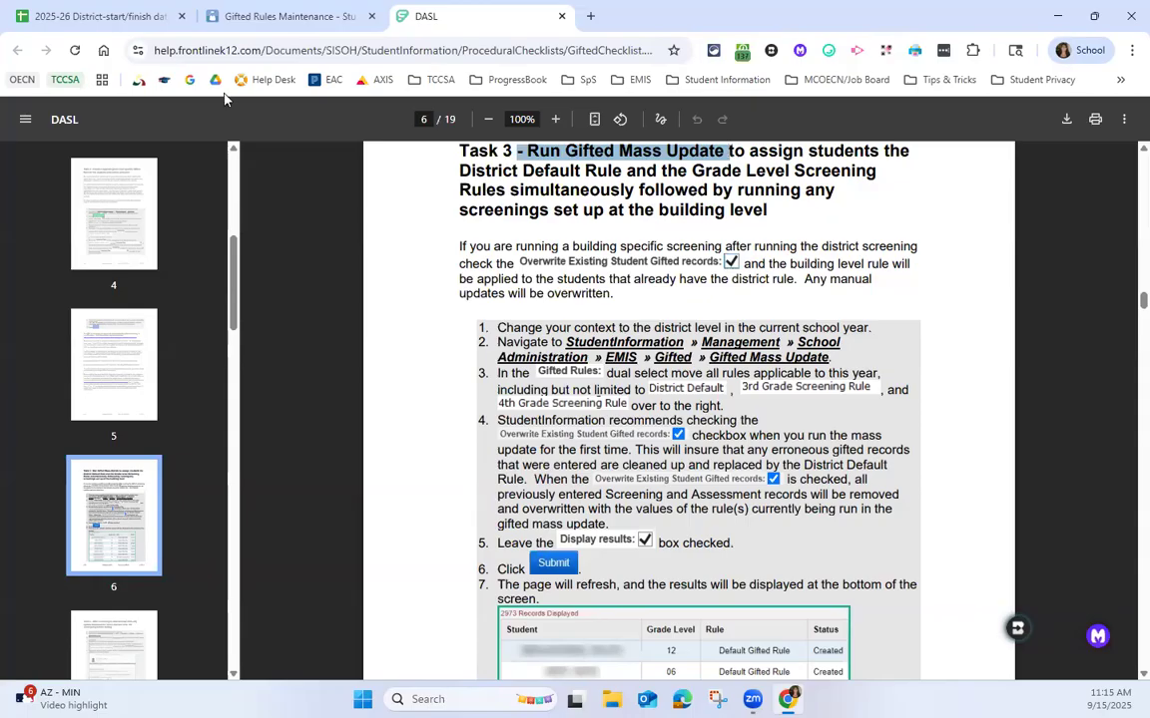
Return to StudentInformation, open Gifted Mass Update and select the Default Gifted Rule among the available rules
click(268, 16)
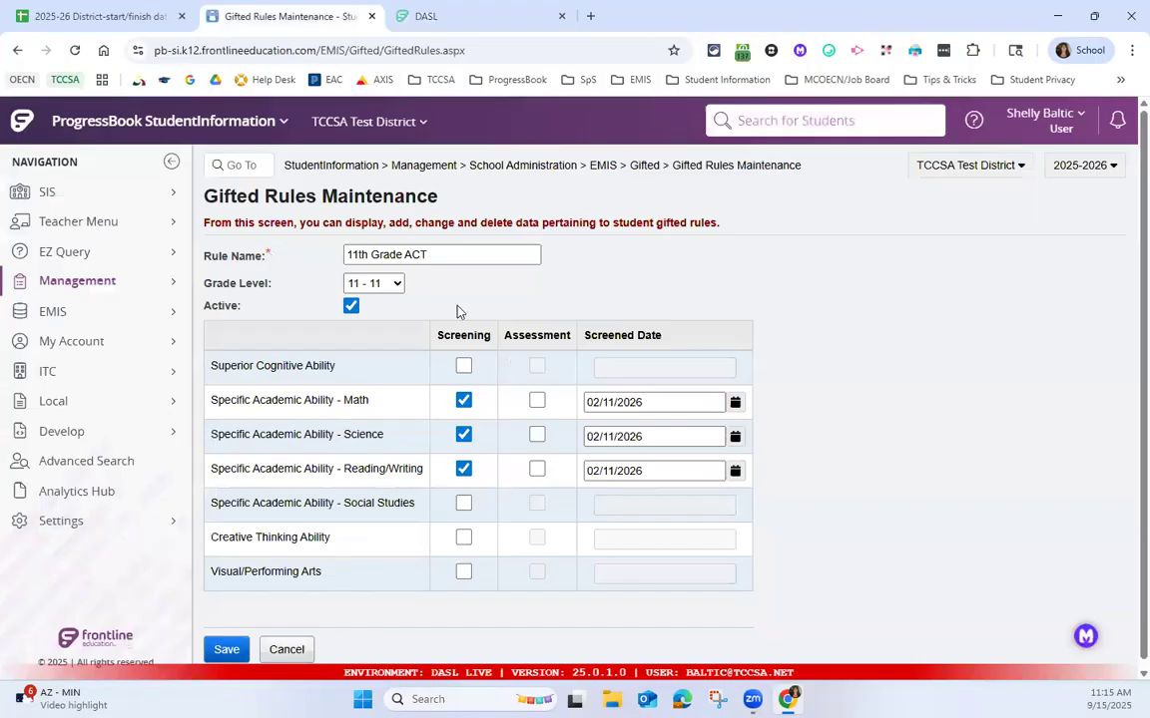
click(644, 166)
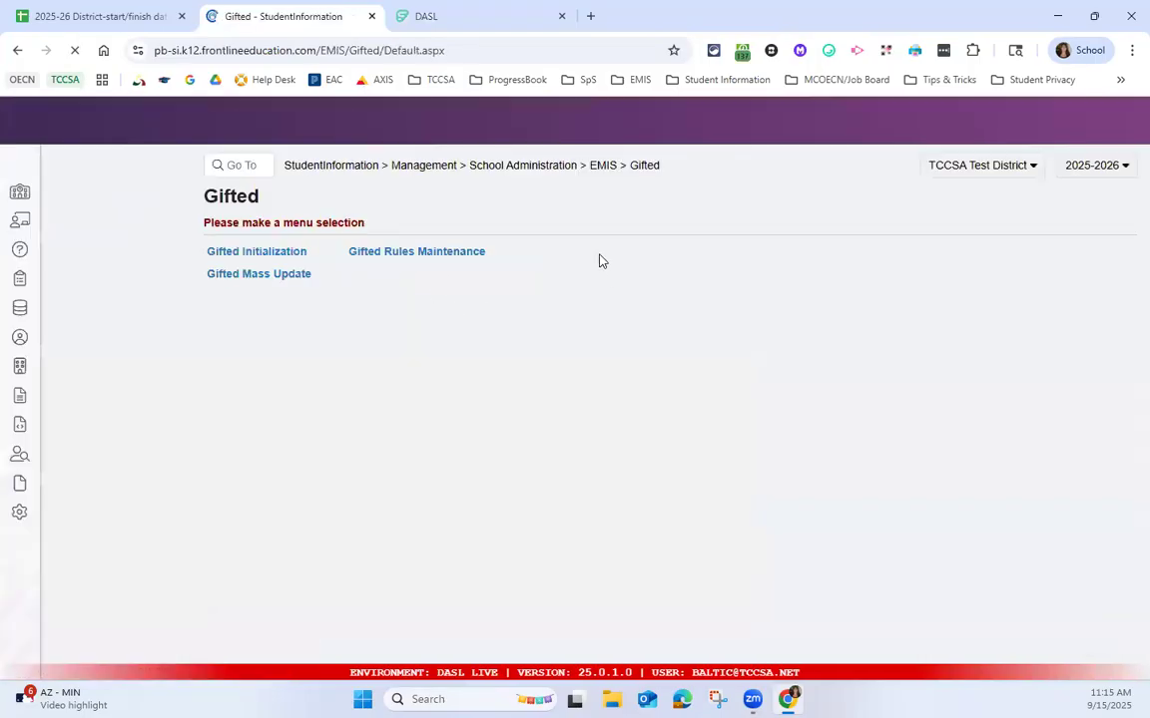
click(271, 284)
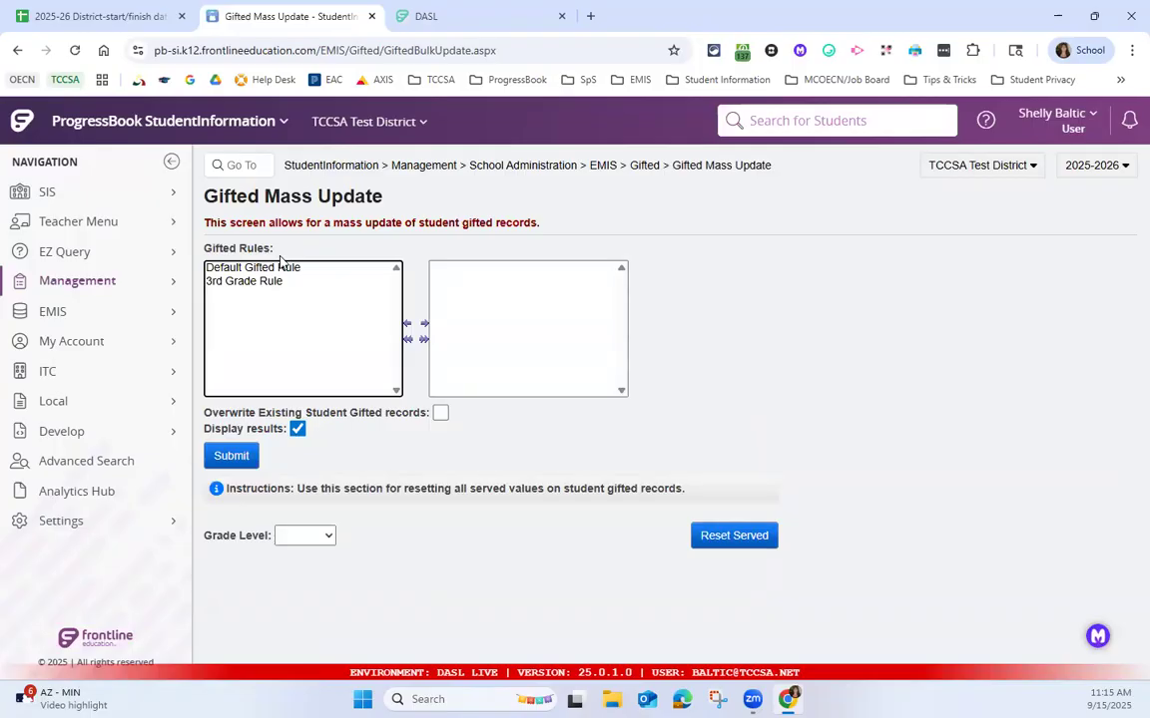
click(258, 269)
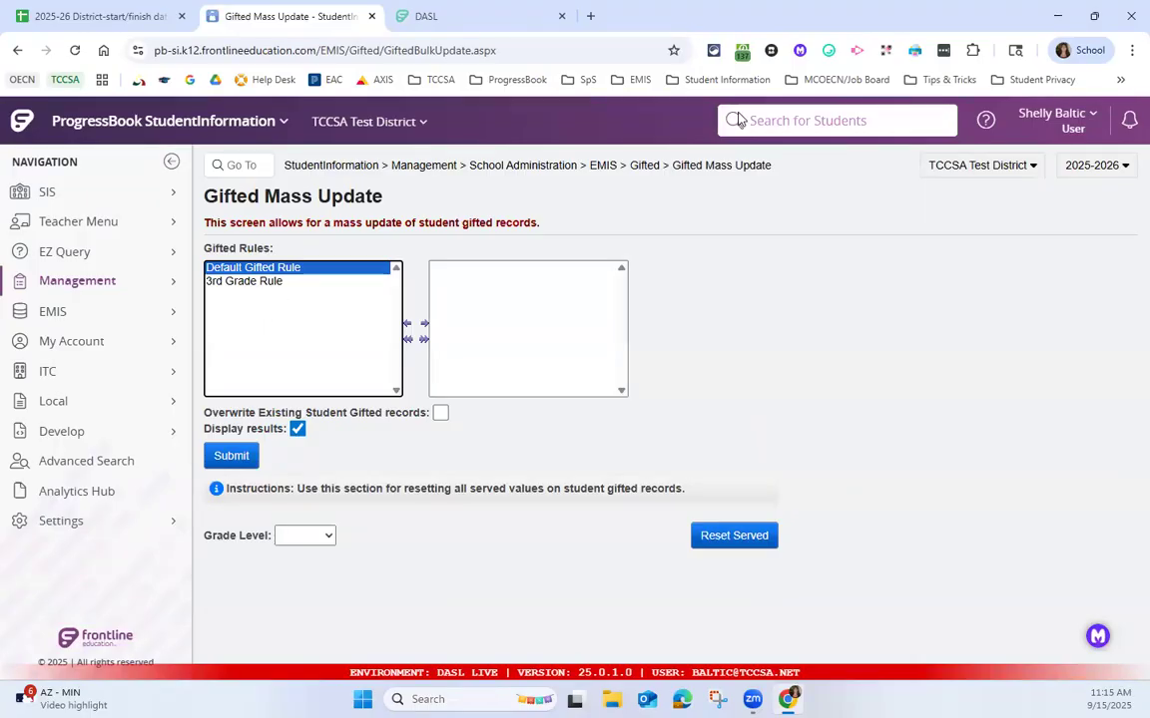
Go back to Gifted Rules Maintenance and start a new rule named "11th GradeACT" for grade level 11
click(645, 166)
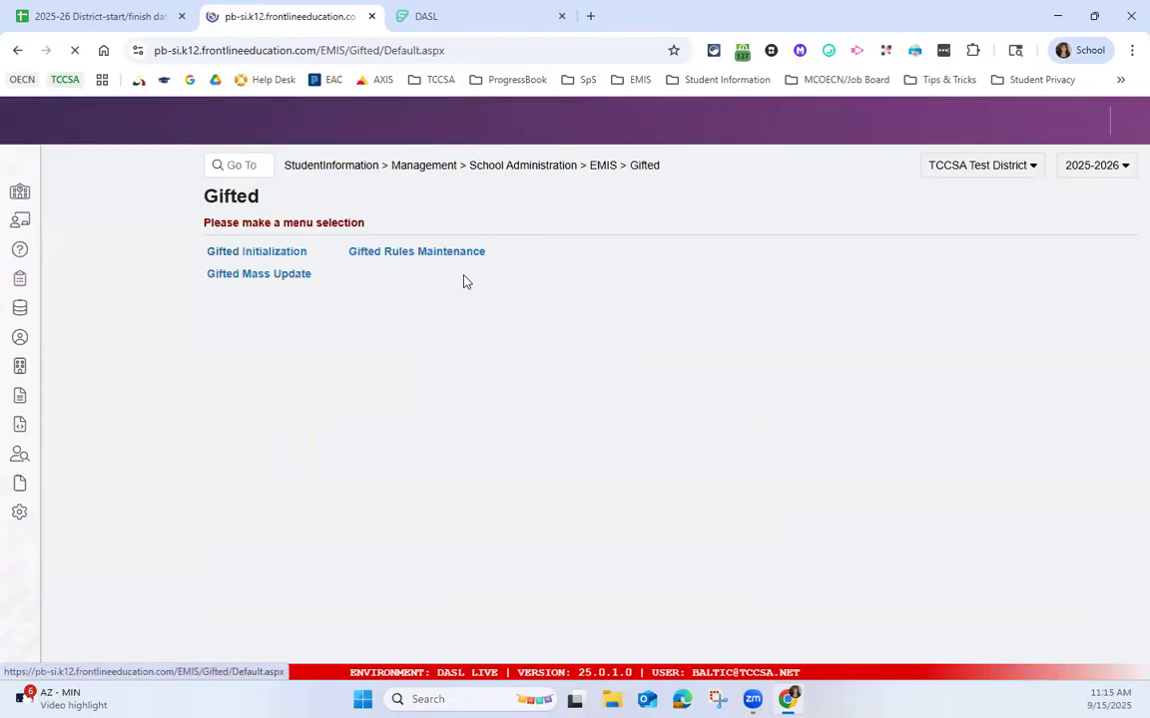
click(439, 252)
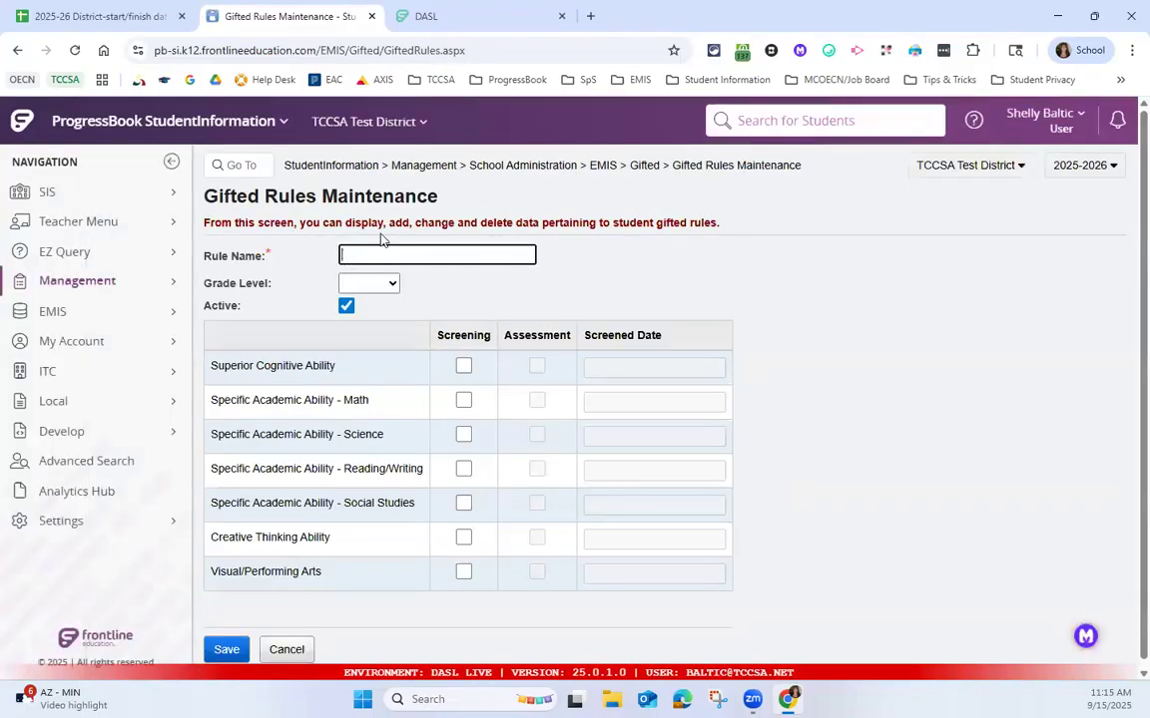
text(11th GradeACT)
click(378, 285)
click(361, 515)
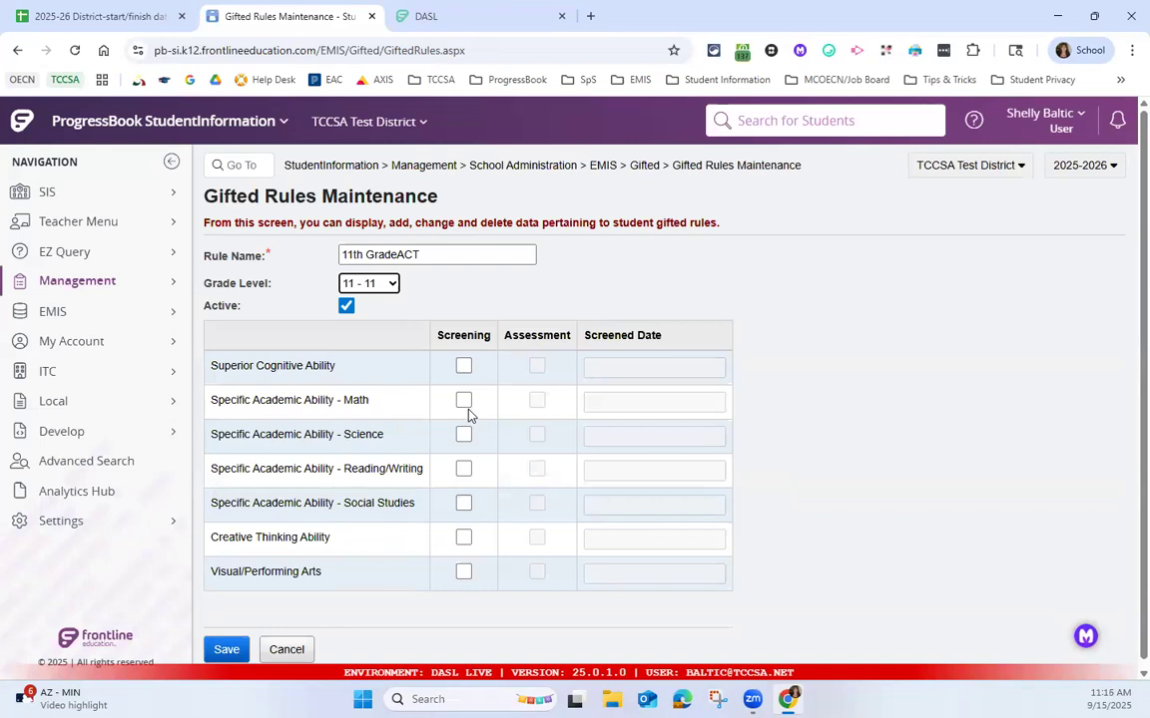
Mark Specific Academic Ability - Math, Science and Reading/Writing for screening in the 11th GradeACT rule
click(468, 410)
click(463, 434)
click(465, 469)
Set the Specific Academic Ability - Math screened date to 02/11/2026 in the 11th GradeACT rule
click(660, 402)
click(735, 402)
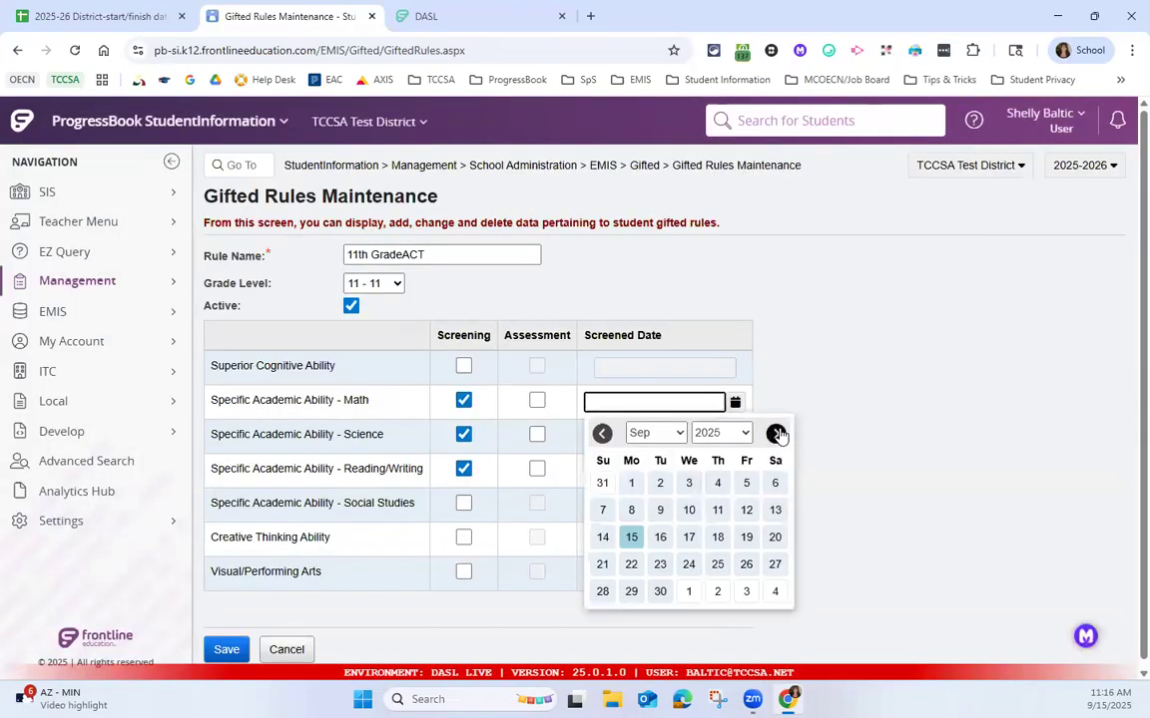
click(775, 433)
click(776, 433)
click(775, 433)
click(775, 433)
click(775, 433)
click(688, 508)
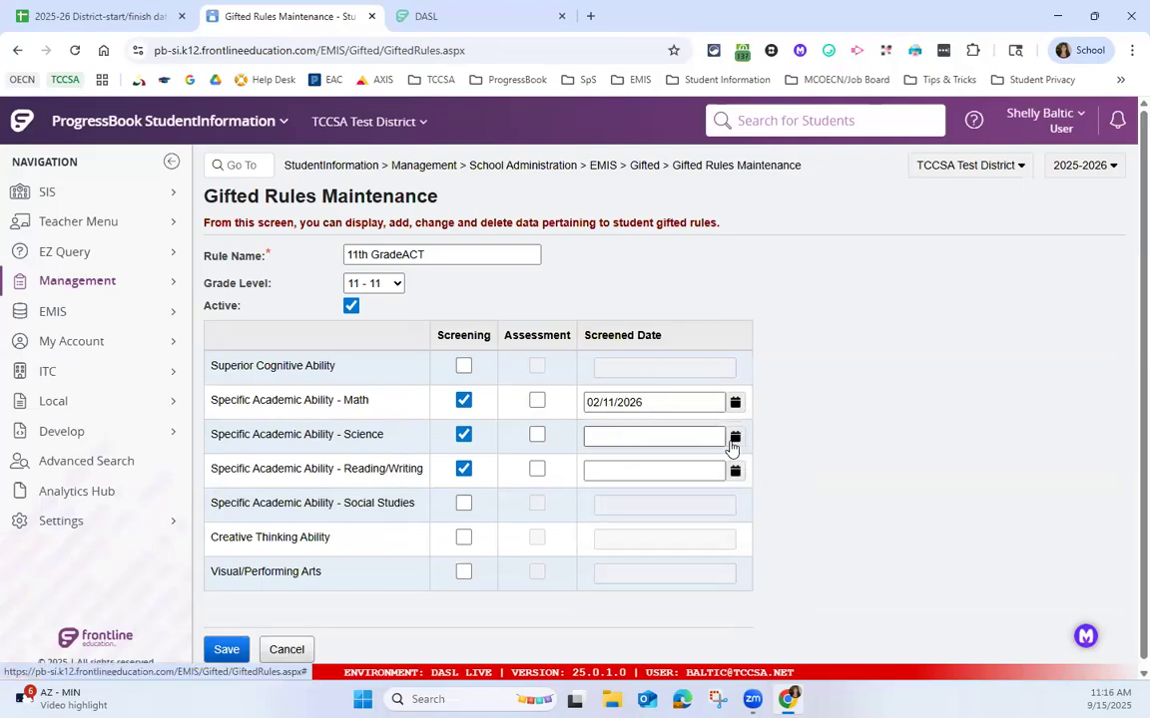
Set the Specific Academic Ability - Science screened date to 02/11/2026 in the 11th GradeACT rule
click(653, 436)
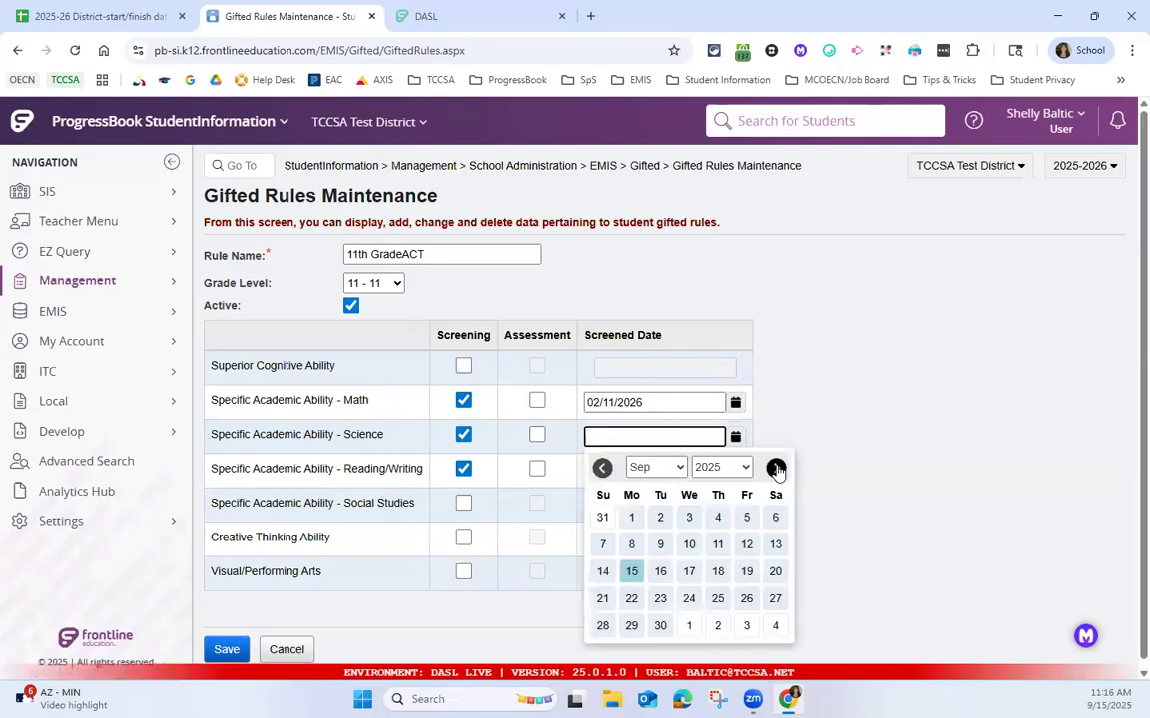
click(775, 468)
click(775, 468)
click(776, 468)
click(776, 468)
click(776, 468)
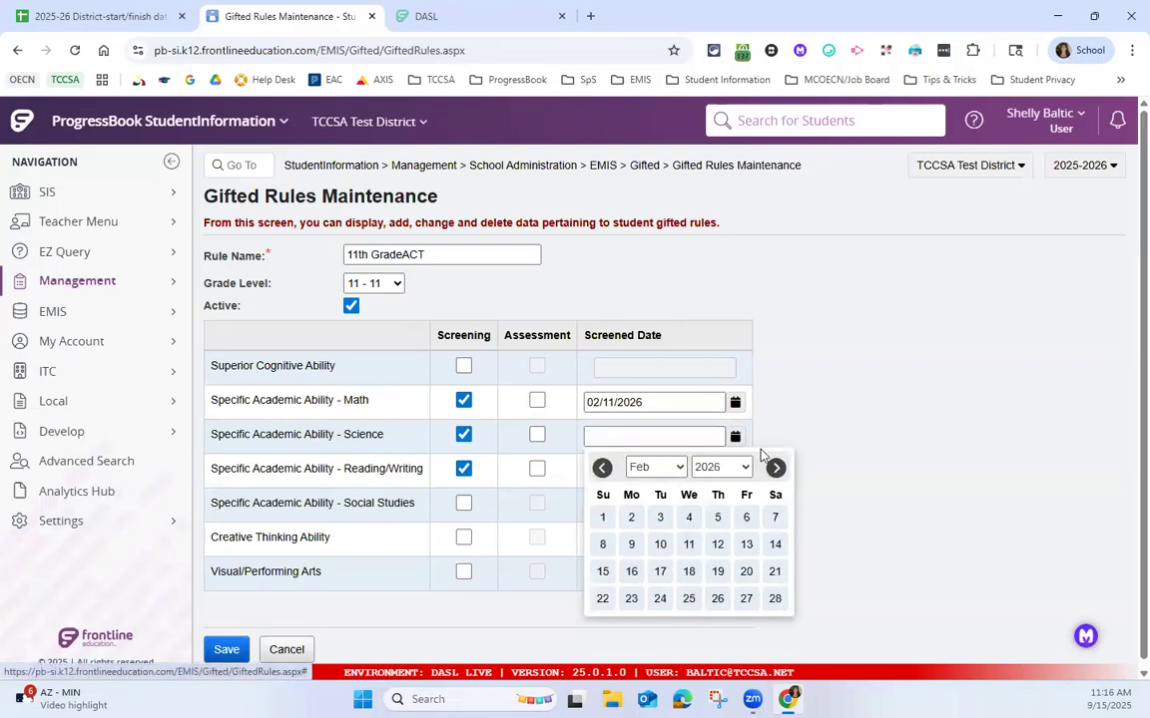
click(689, 544)
Set the Specific Academic Ability - Reading/Writing screened date to 02/11/2026 and save the 11th GradeACT rule
click(735, 469)
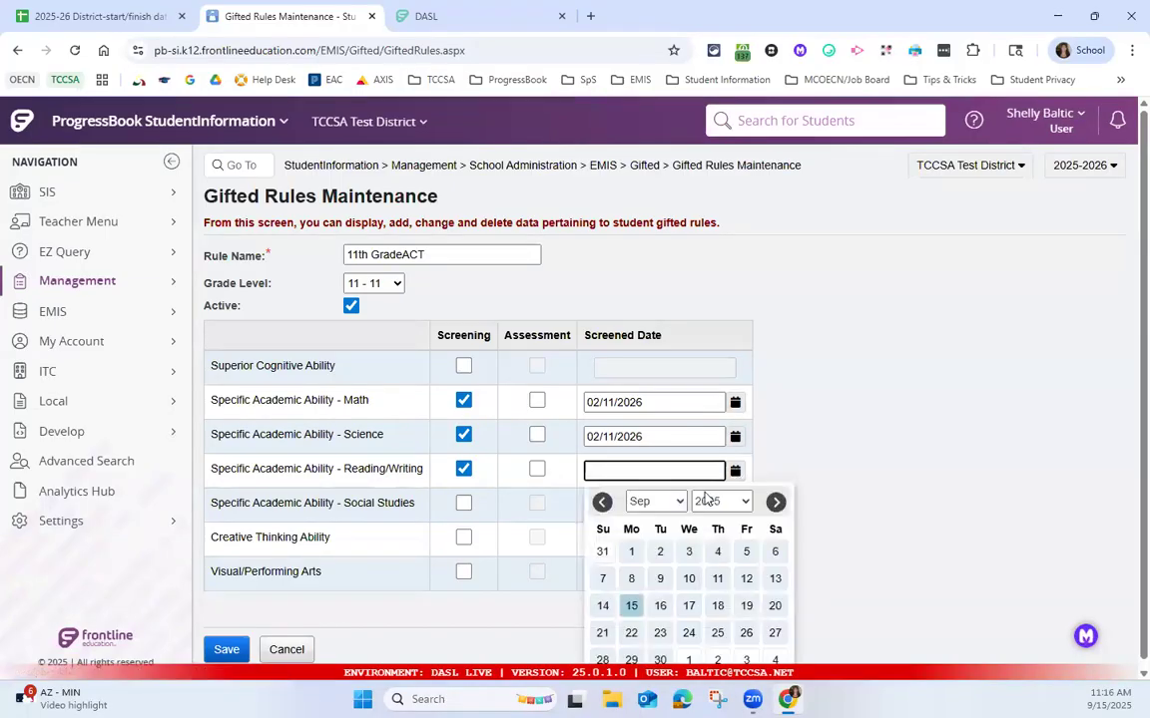
click(775, 503)
click(775, 503)
click(775, 503)
click(776, 503)
click(775, 503)
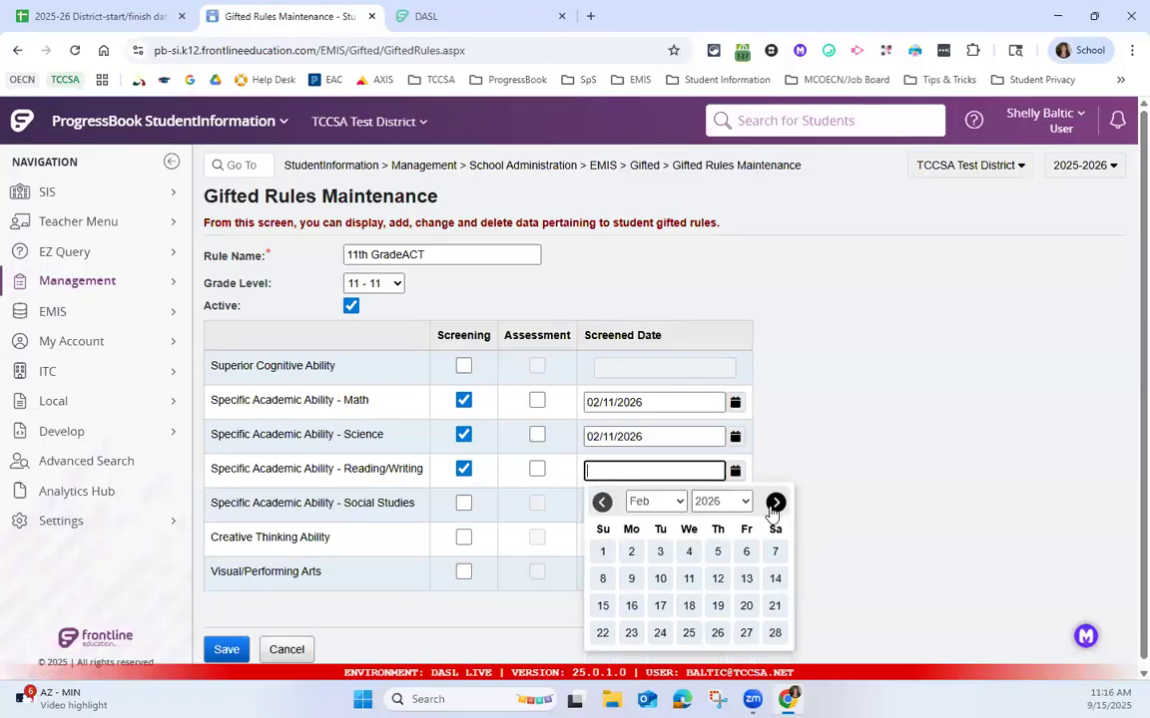
click(688, 579)
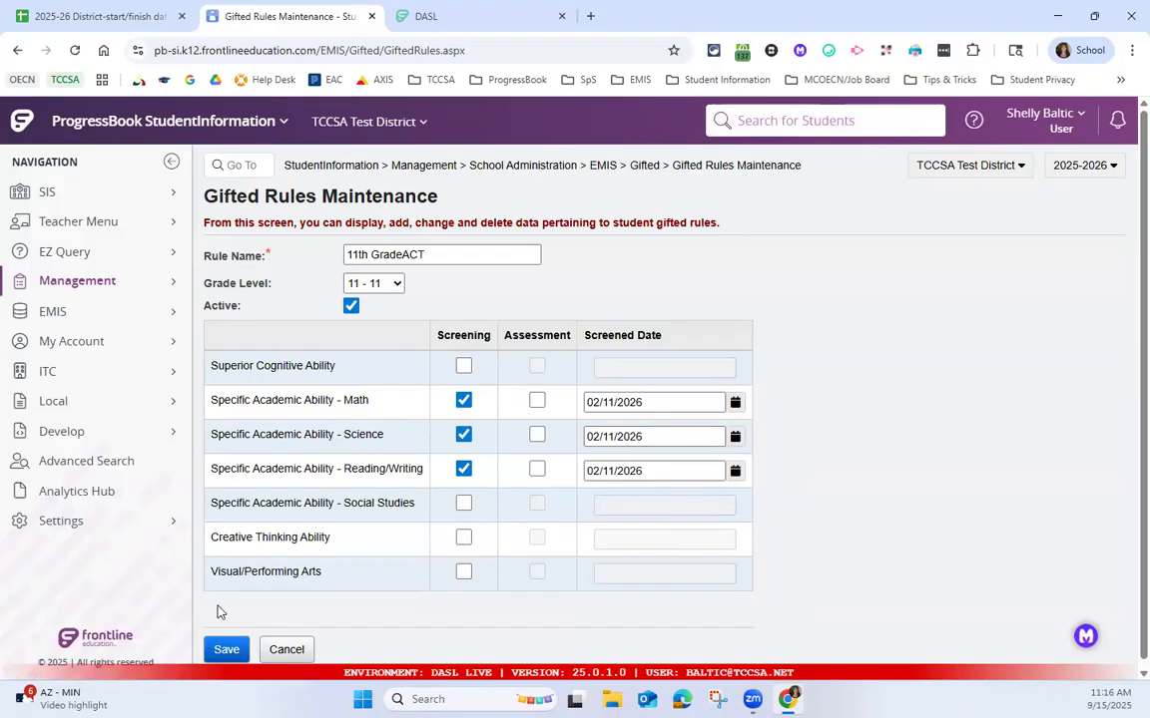
click(226, 650)
click(227, 649)
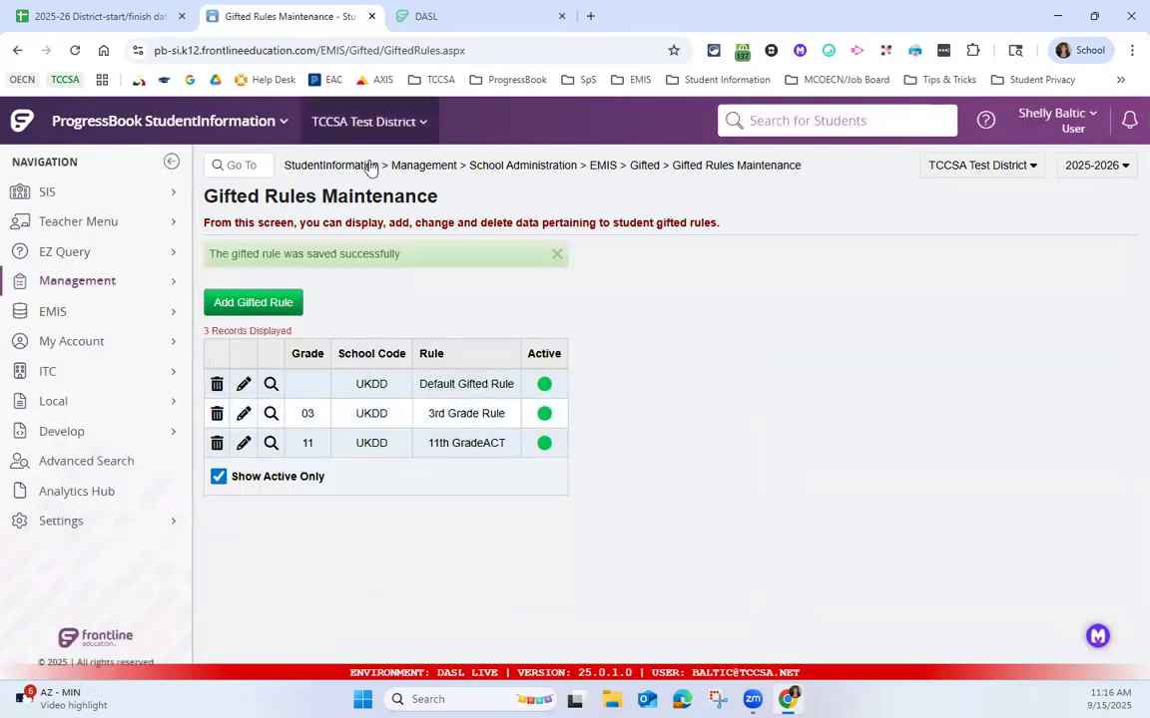
Run Gifted Mass Update with the Default Gifted Rule, 3rd Grade Rule and 11th GradeACT, overwriting existing student gifted records
click(644, 165)
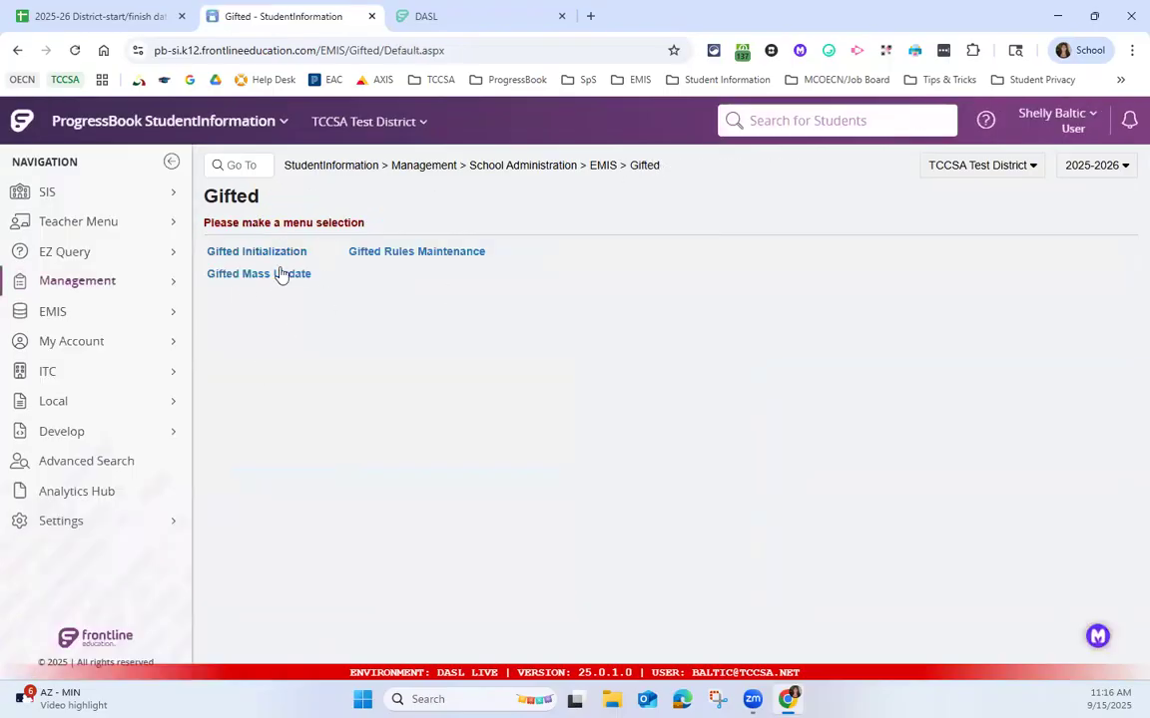
click(280, 288)
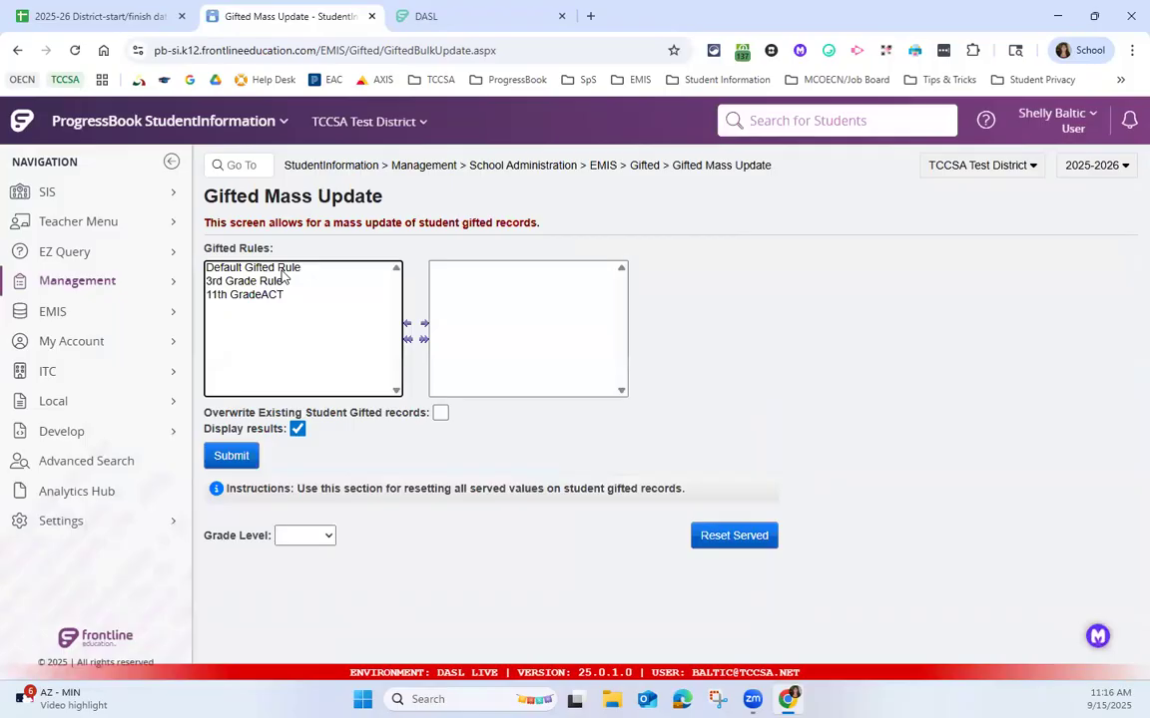
double_click(260, 267)
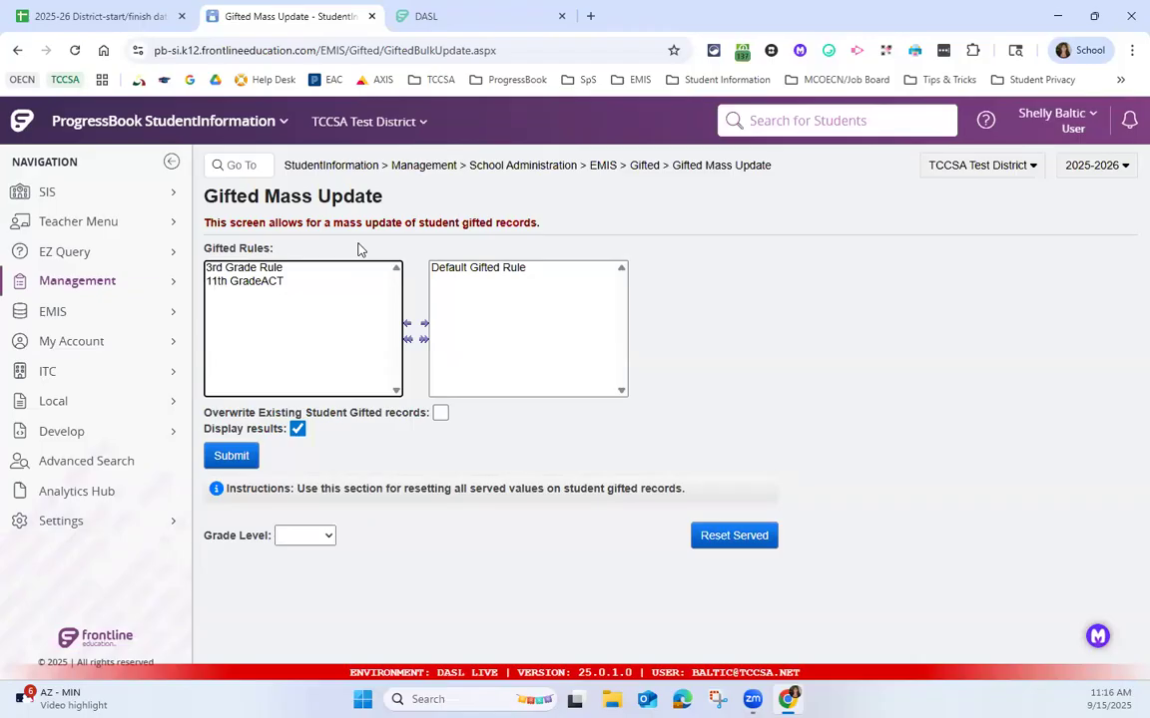
double_click(266, 268)
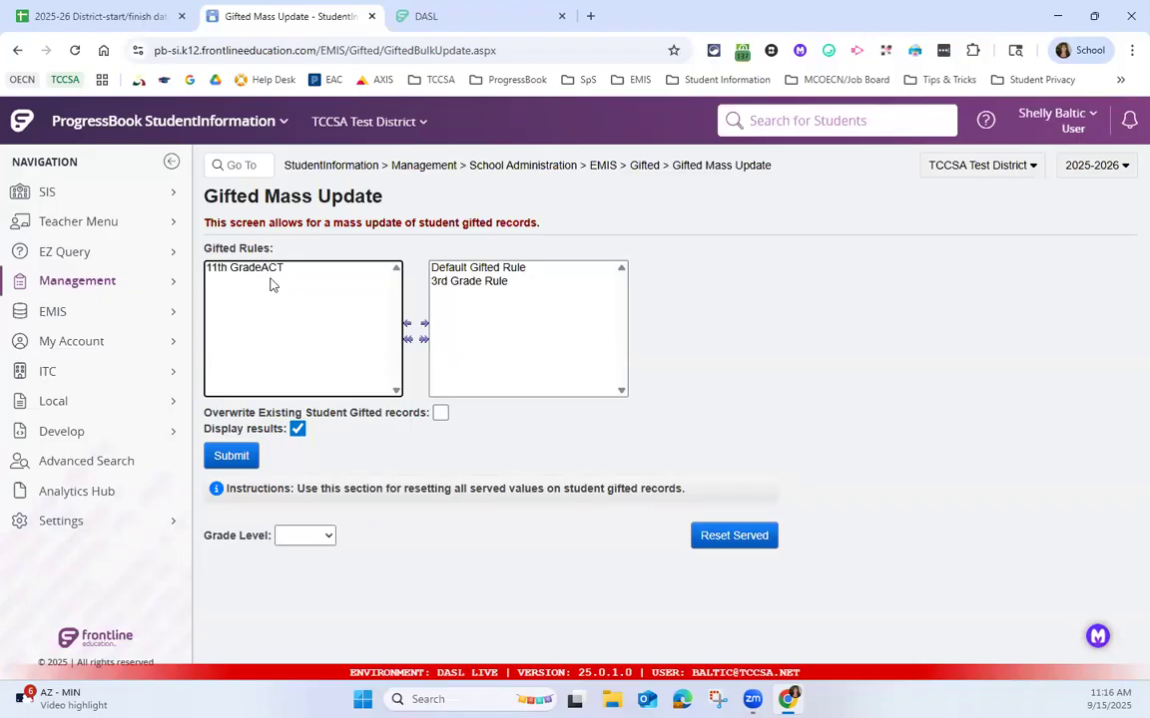
double_click(273, 269)
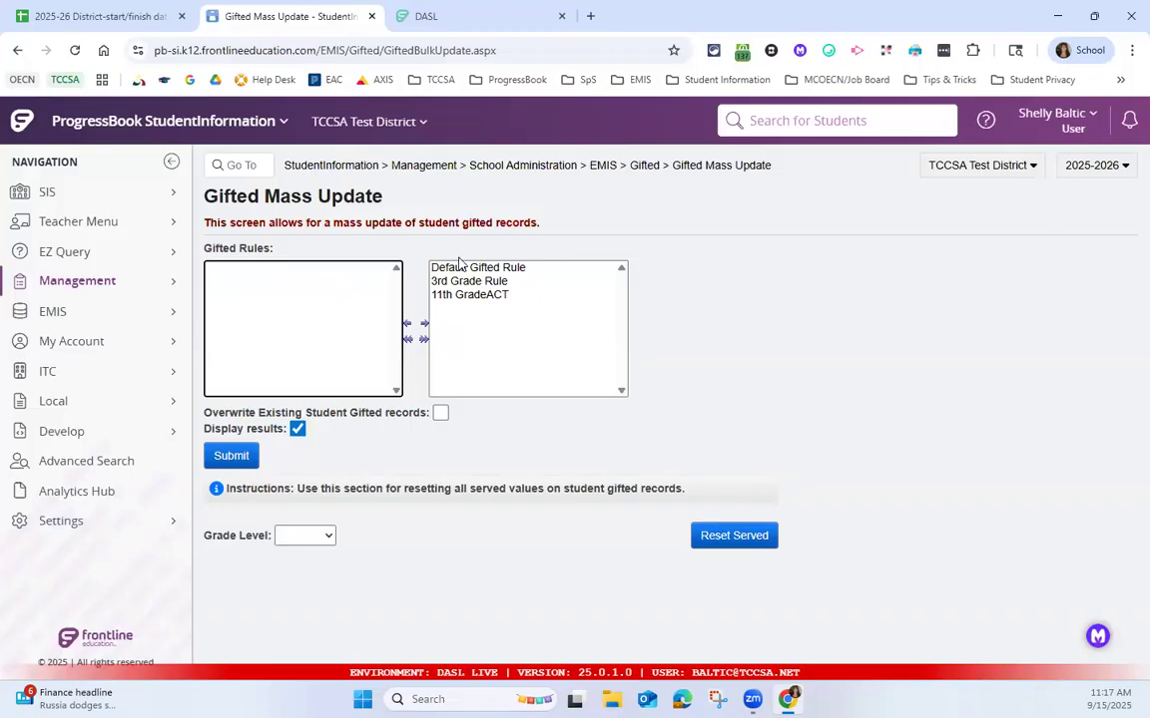
click(440, 413)
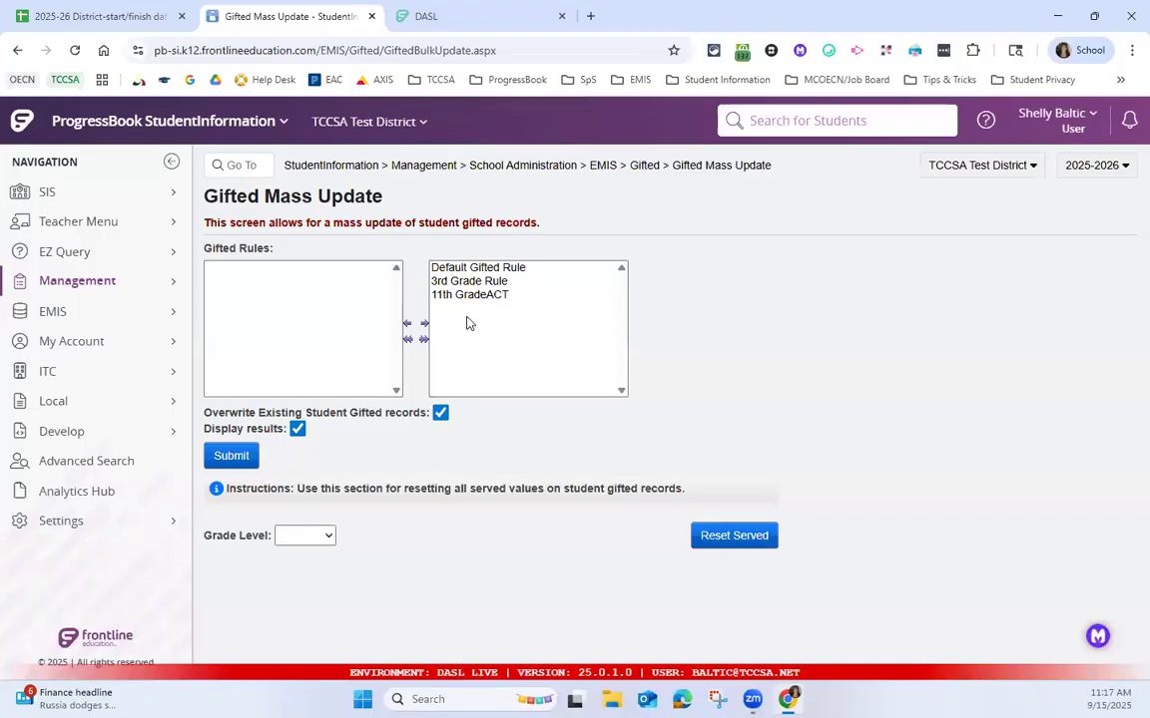
click(236, 456)
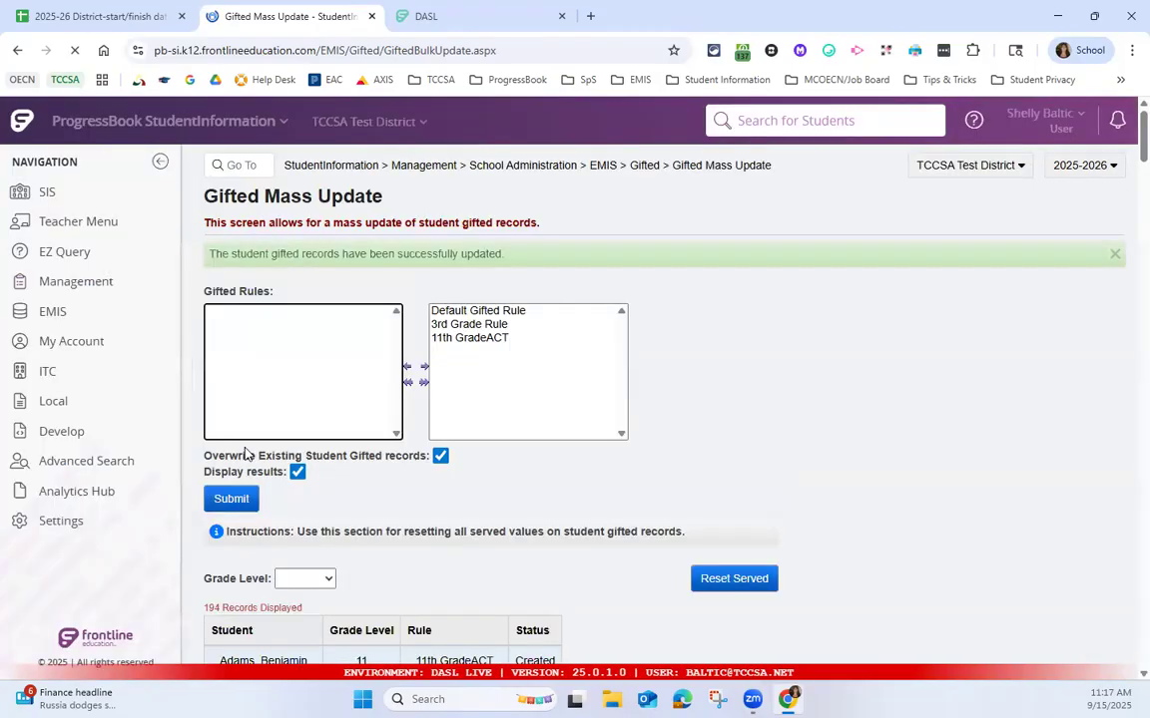
Examine the mass update results to compare each student's grade level with the gifted rule applied
scroll(270, 436, down, 3)
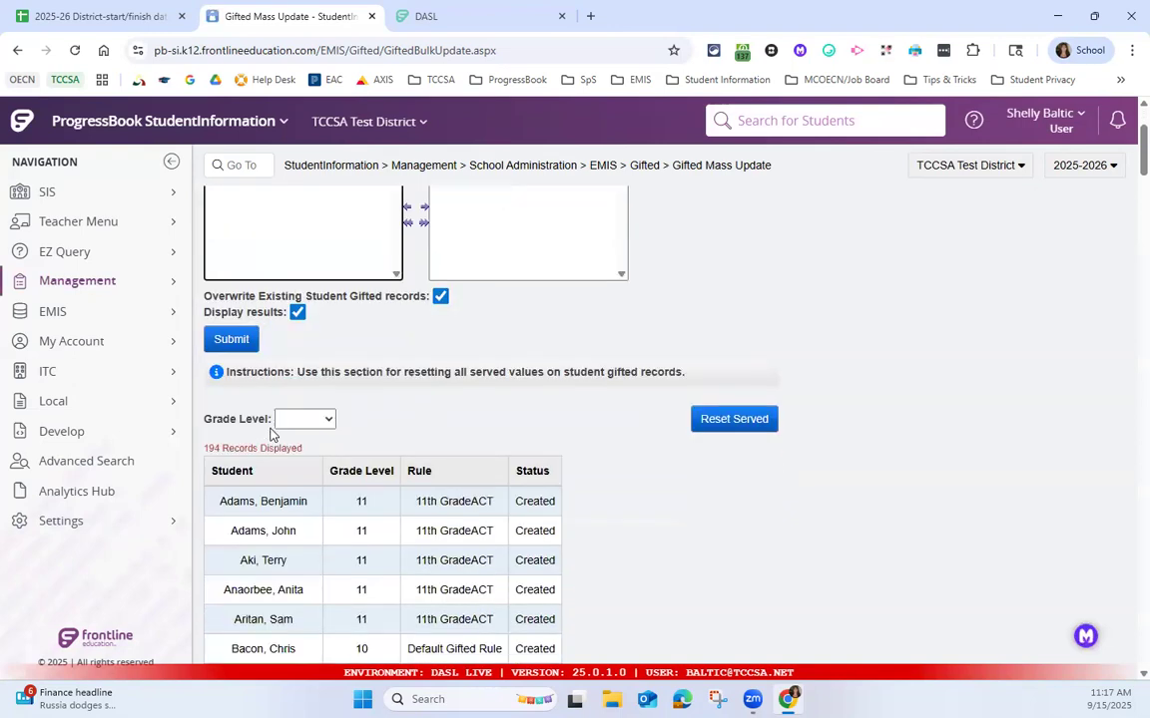
scroll(274, 519, down, 1)
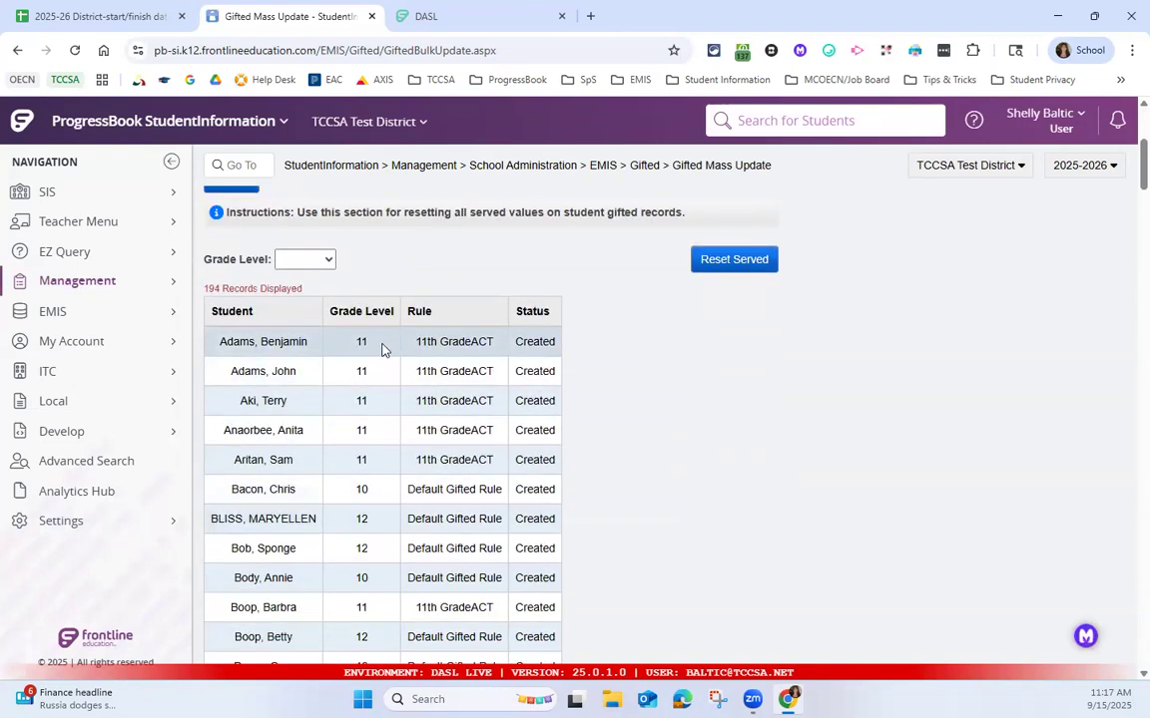
drag(419, 341, 490, 340)
scroll(446, 356, down, 1)
double_click(364, 440)
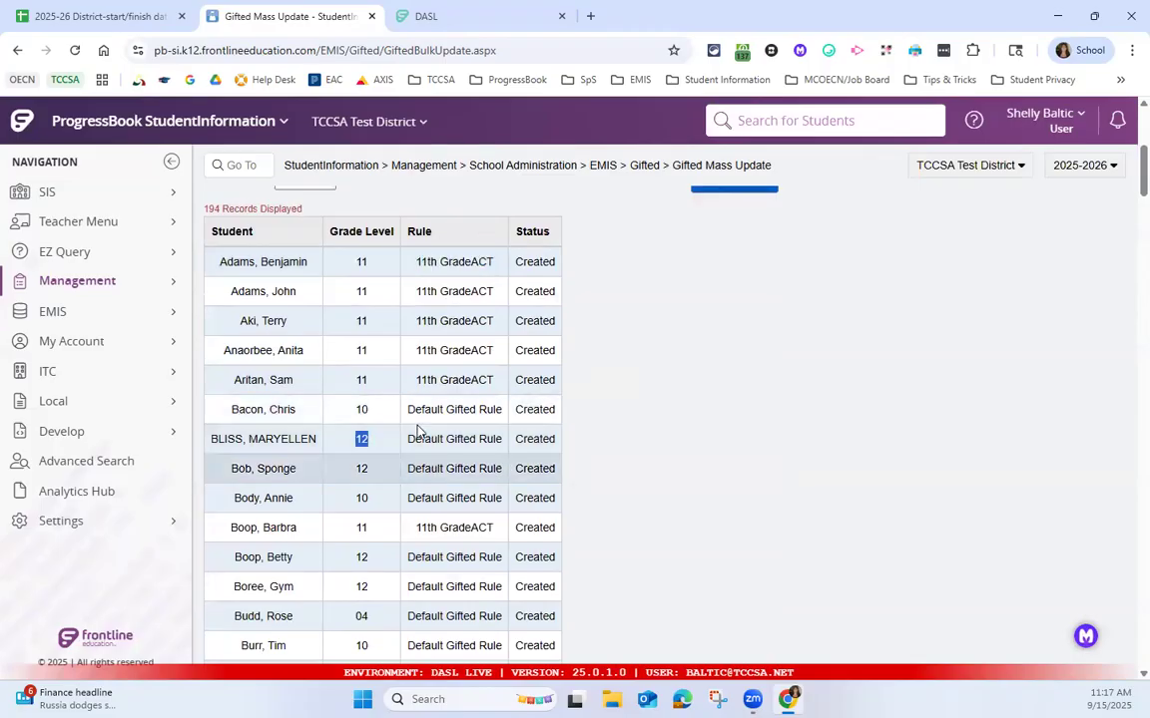
scroll(419, 461, down, 2)
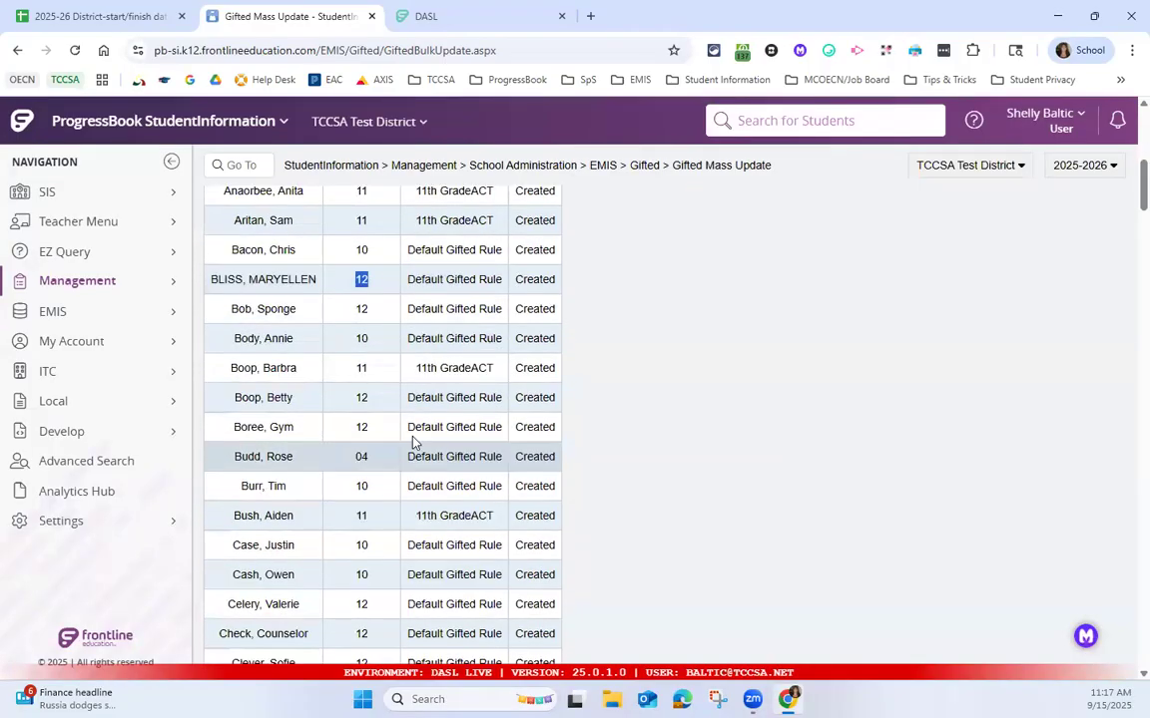
double_click(398, 457)
scroll(450, 456, down, 3)
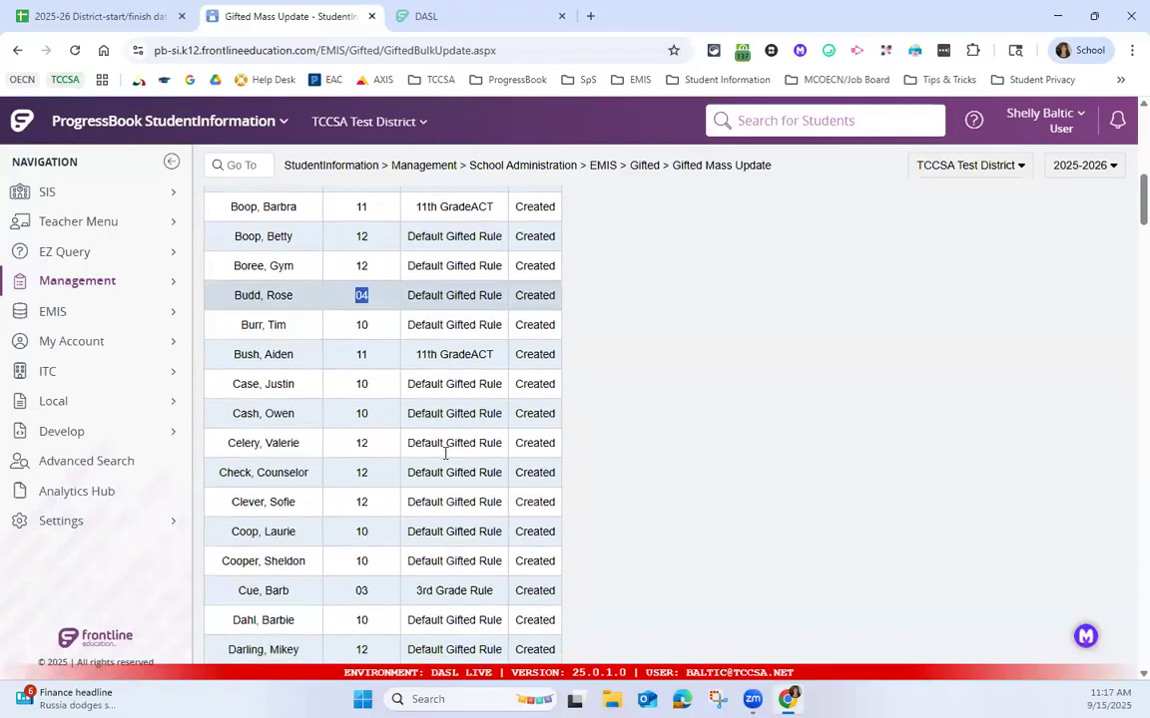
click(462, 513)
triple_click(462, 513)
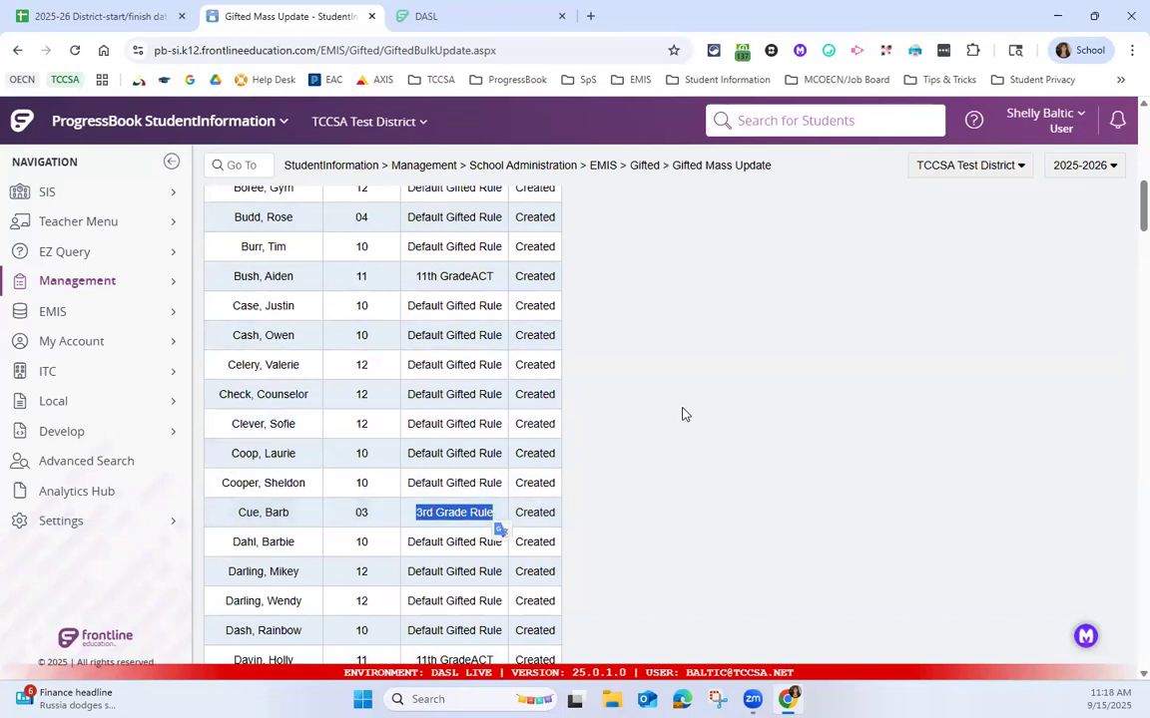
scroll(679, 411, down, 1)
scroll(665, 401, up, 7)
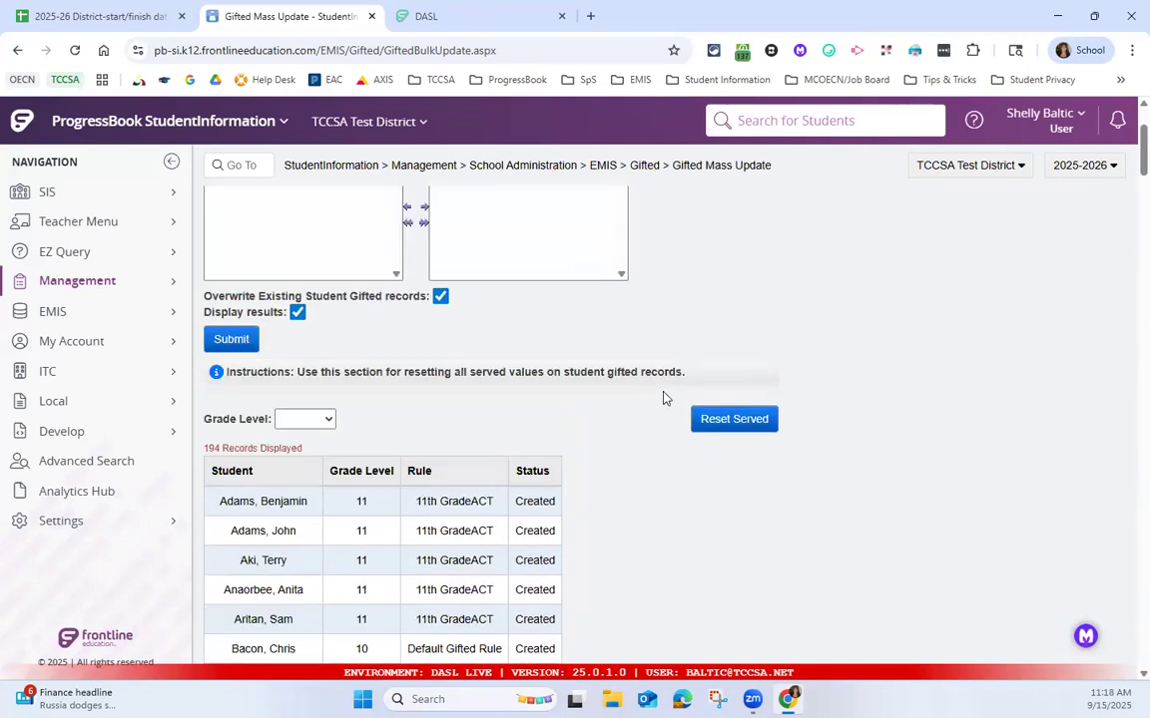
scroll(493, 377, up, 2)
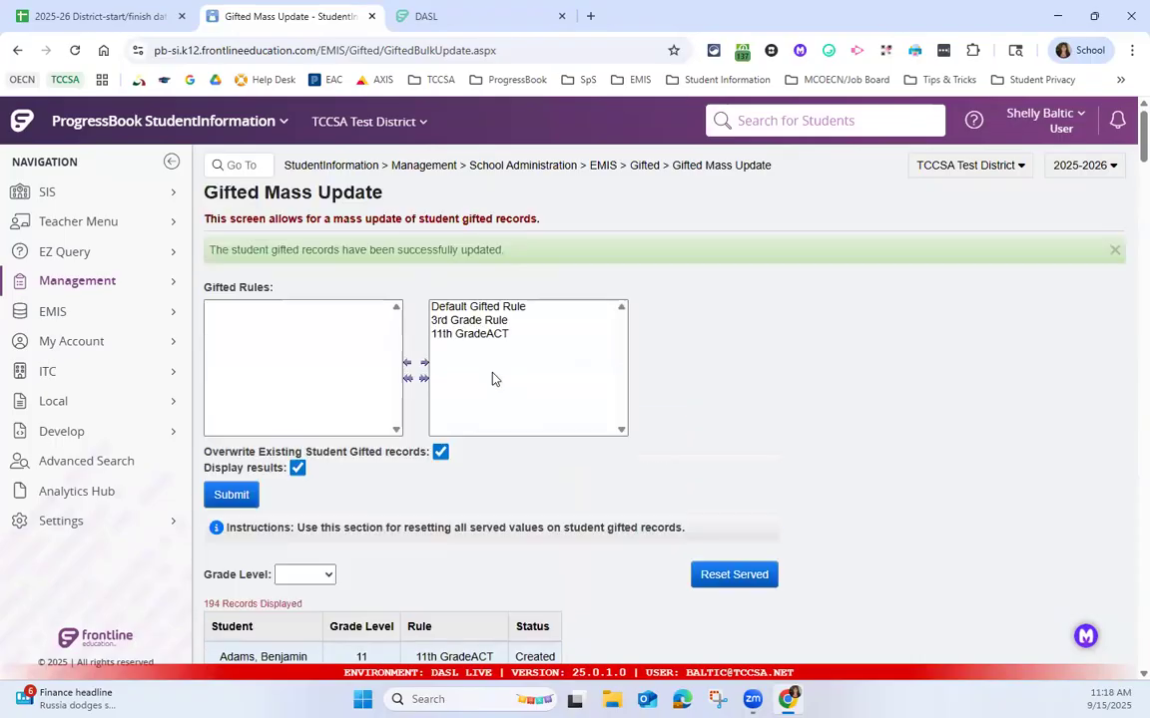
Search for a 10th-grade student by last name and bring up that student
click(804, 122)
text(bu)
key(Return)
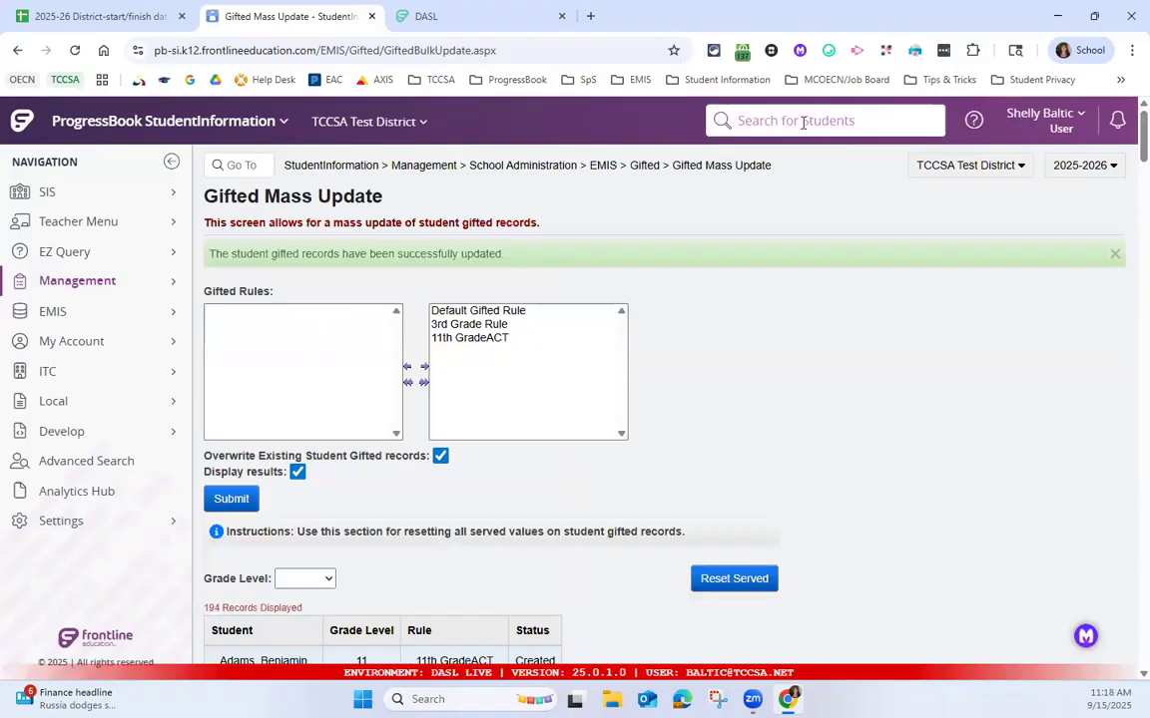
Open the 10th-grade student's Student Gifted Record under SIS > Student > Gifted and review its gifted area settings
click(350, 165)
click(397, 219)
click(169, 192)
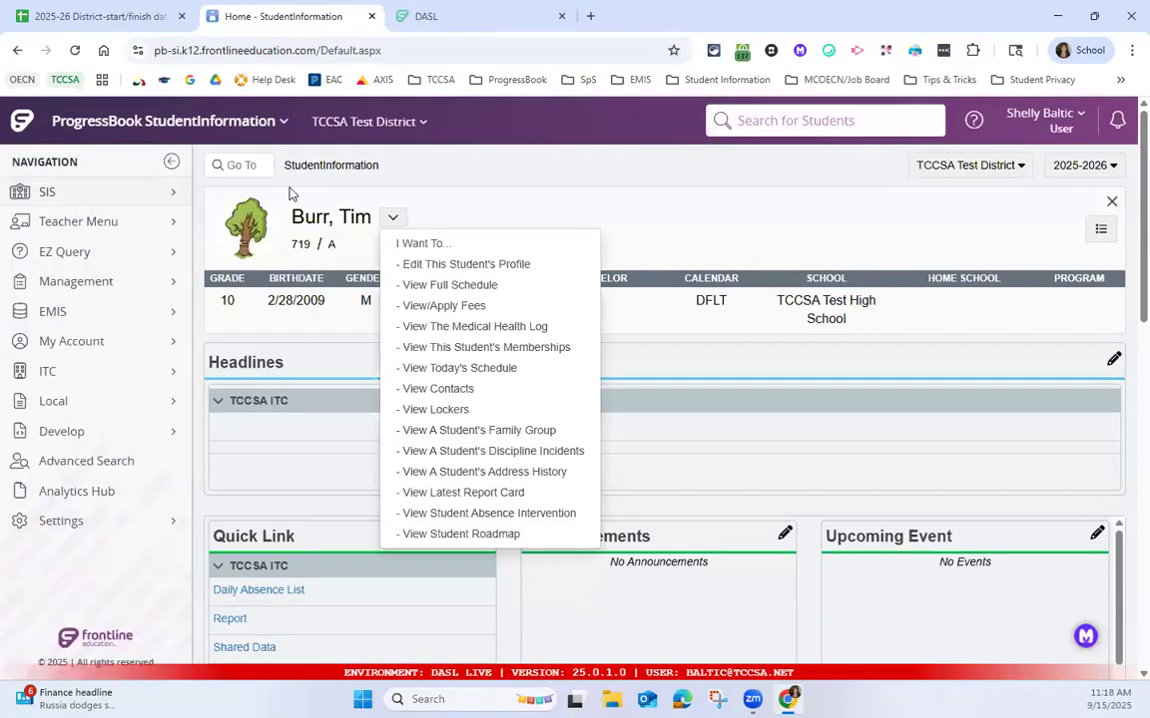
click(477, 197)
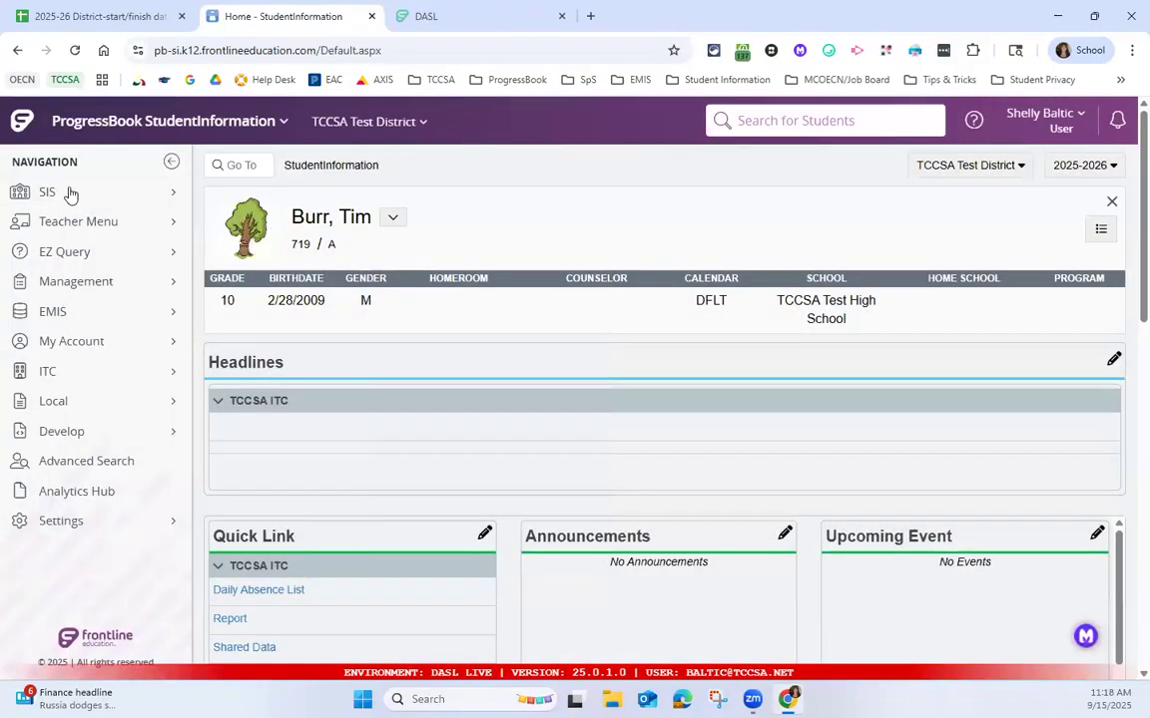
click(161, 191)
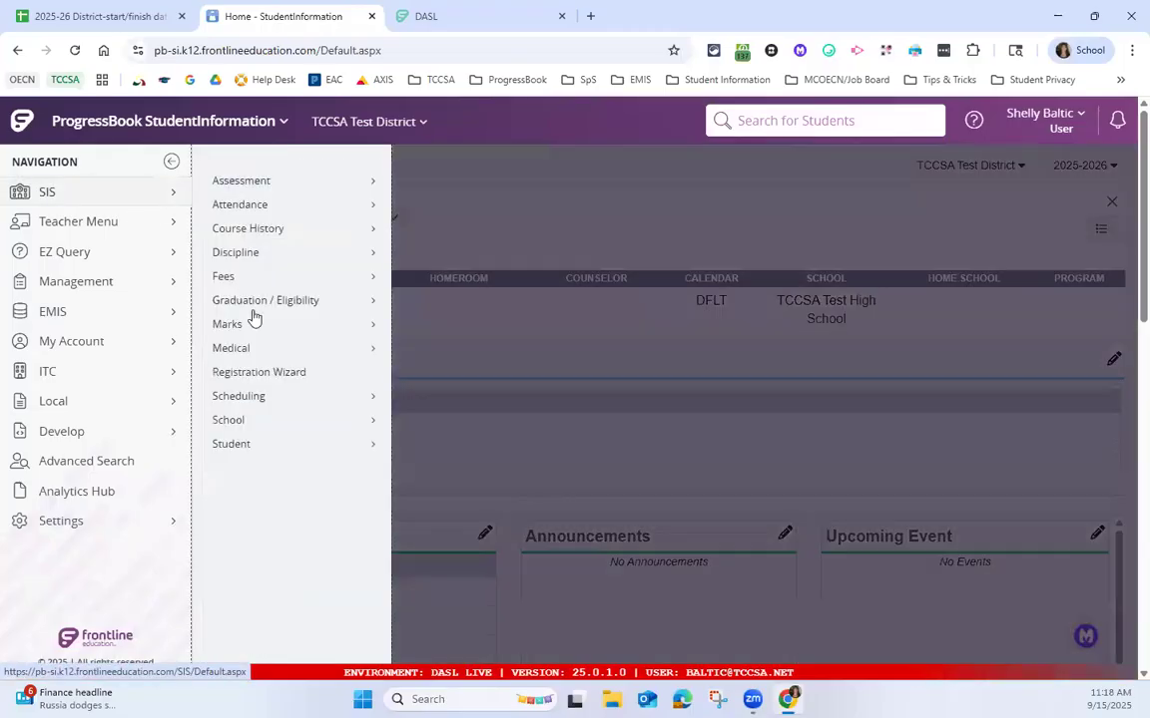
click(260, 444)
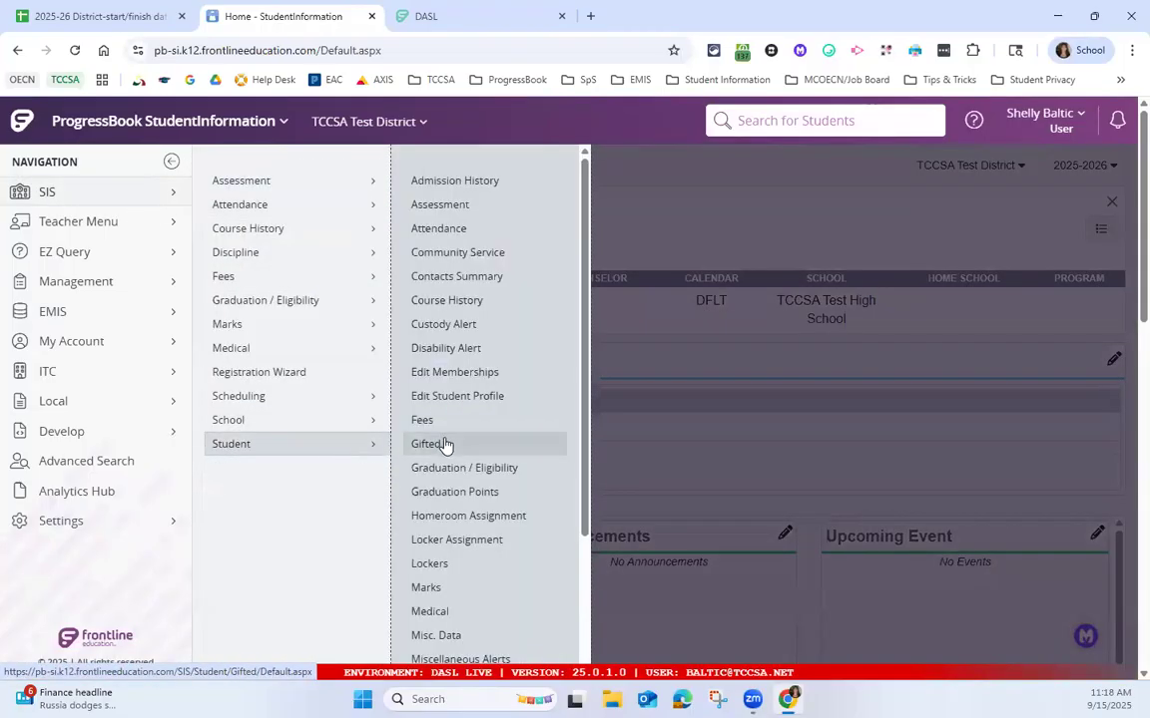
click(445, 444)
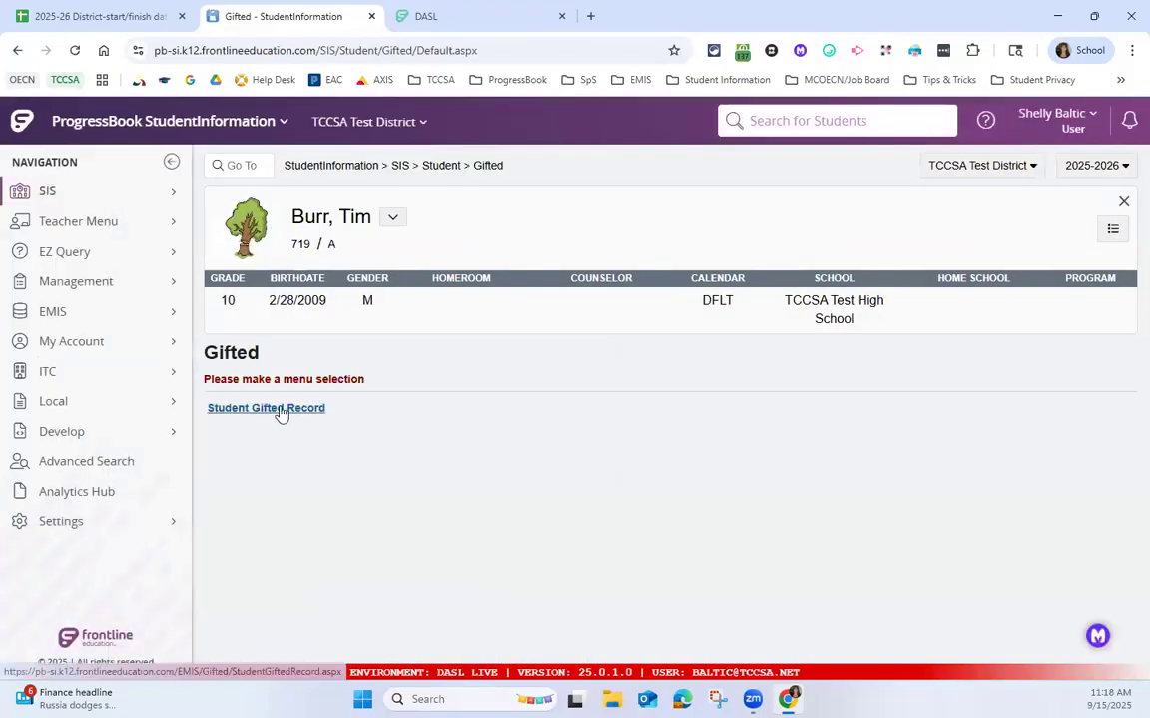
click(281, 409)
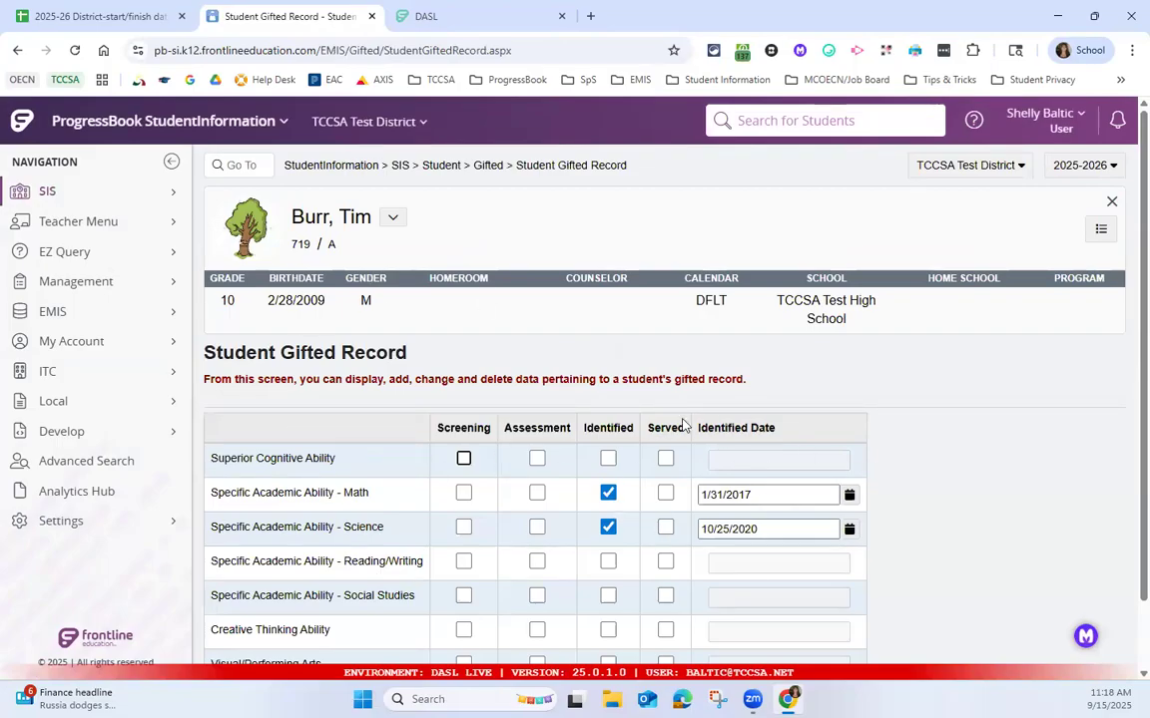
double_click(228, 301)
scroll(424, 404, down, 1)
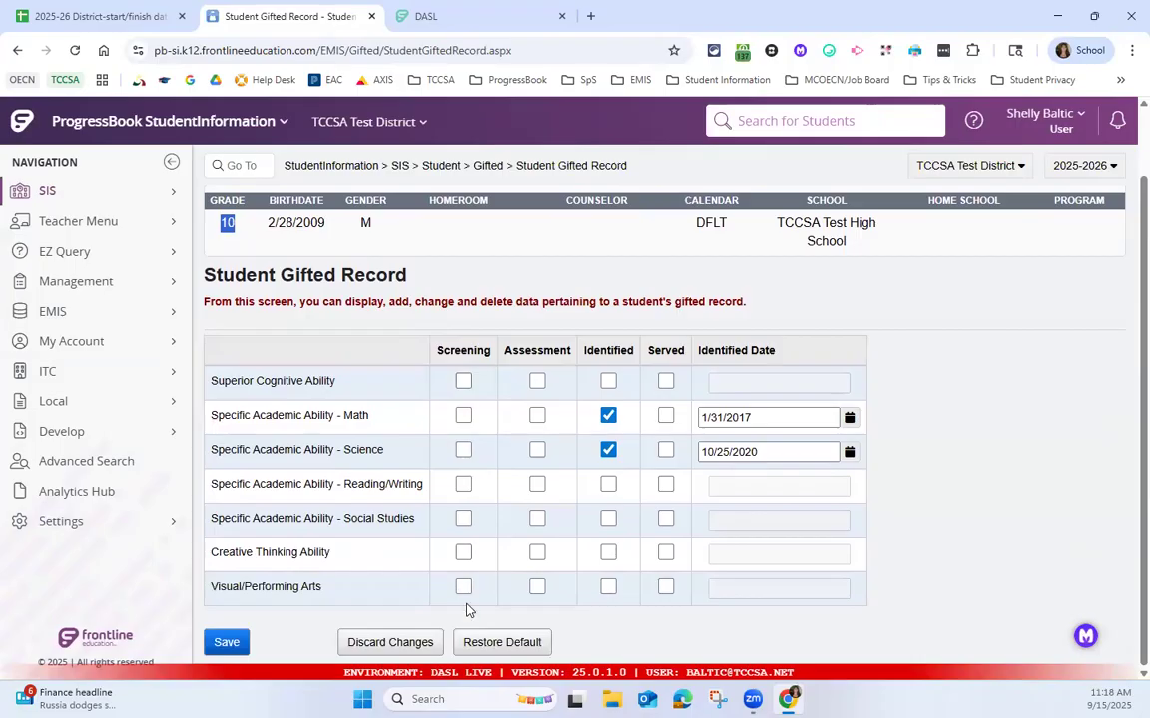
Search for an 11th-grade student by last name and review the screening marks in their Student Gifted Record
click(791, 122)
text(aki)
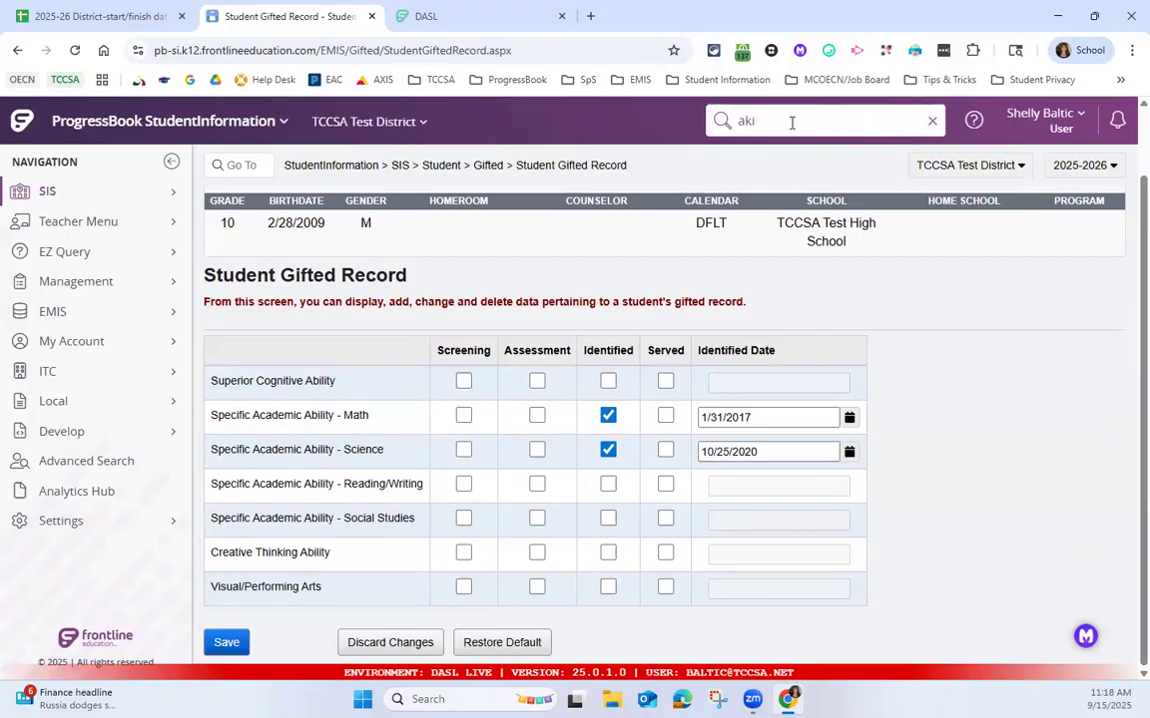
key(Return)
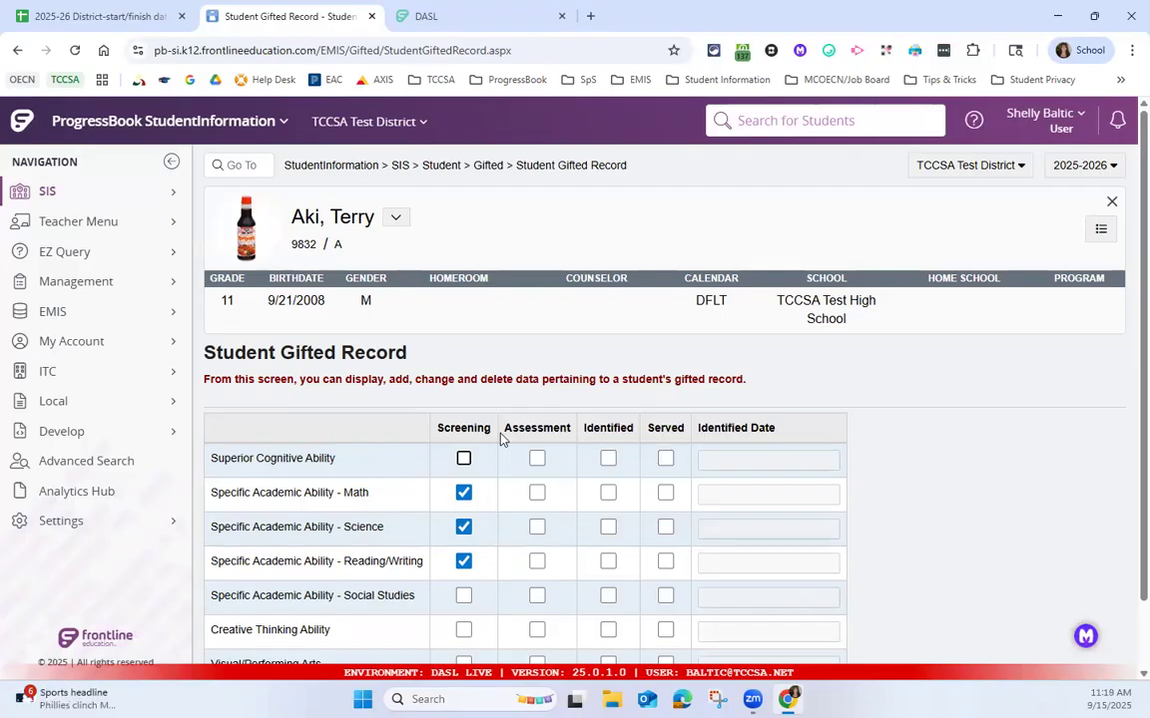
scroll(469, 215, down, 1)
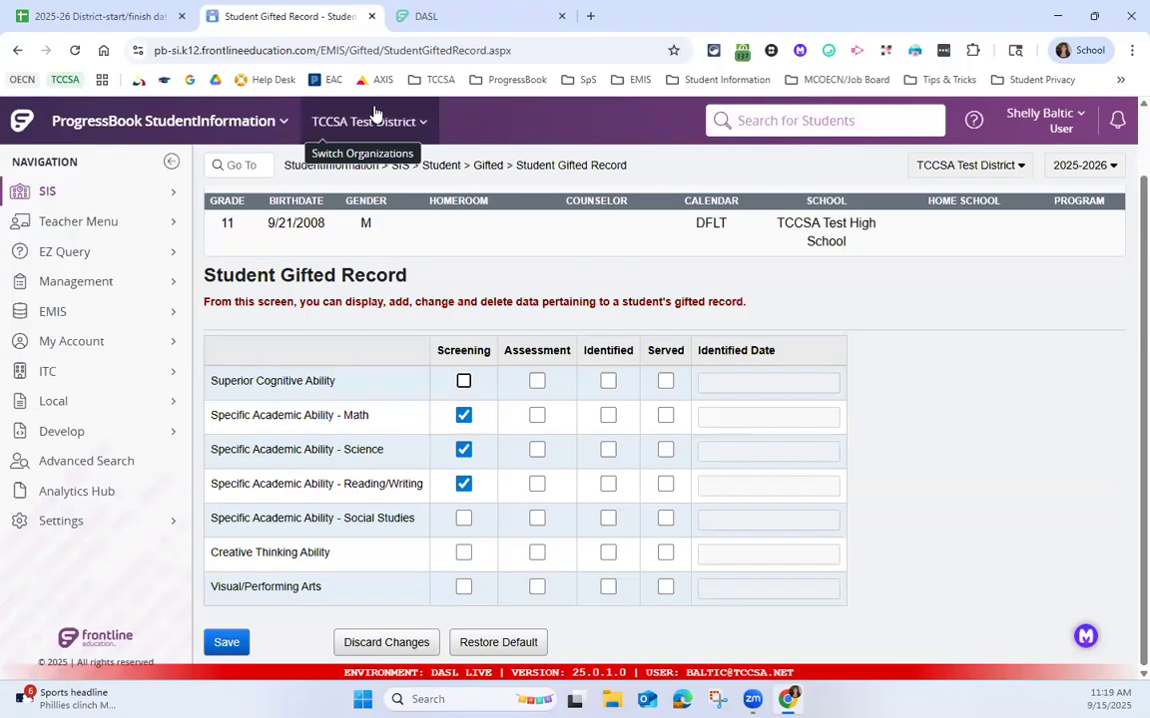
click(539, 417)
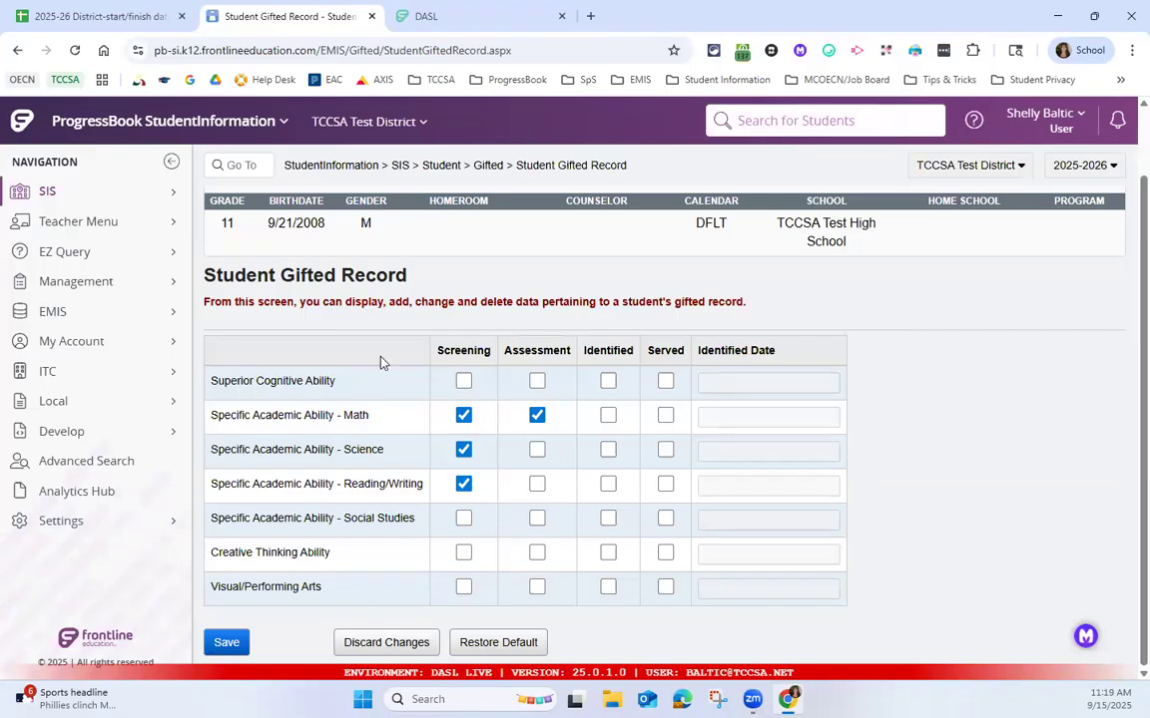
click(536, 417)
click(988, 166)
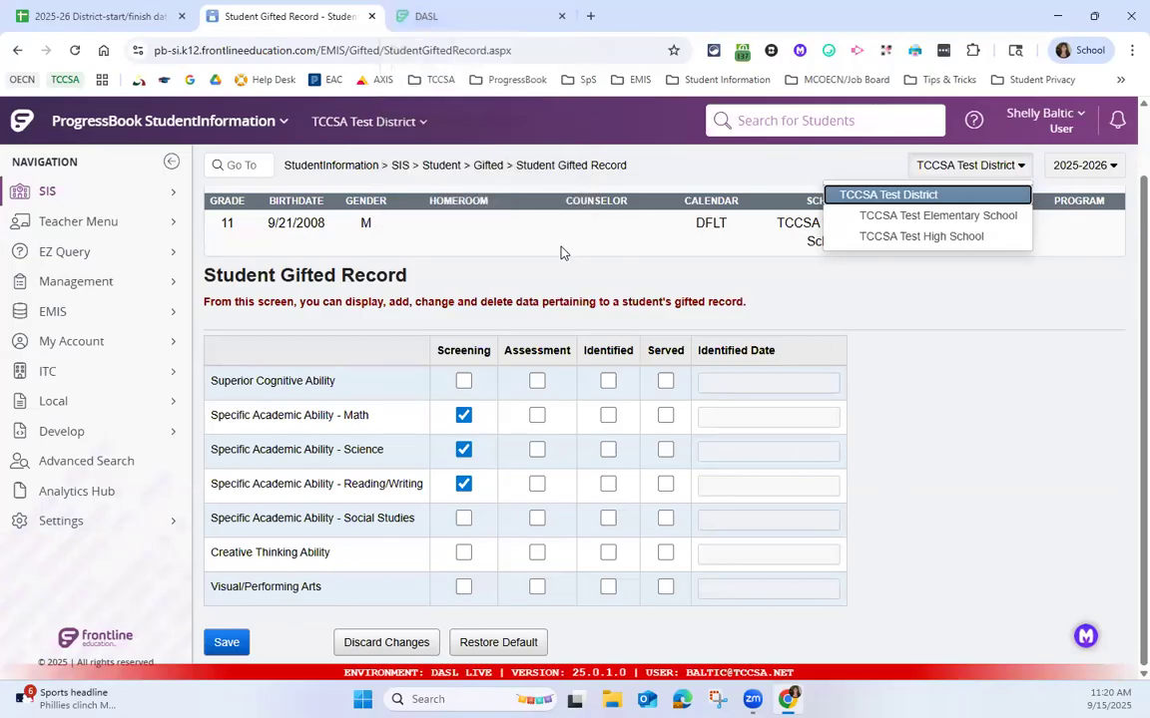
click(690, 308)
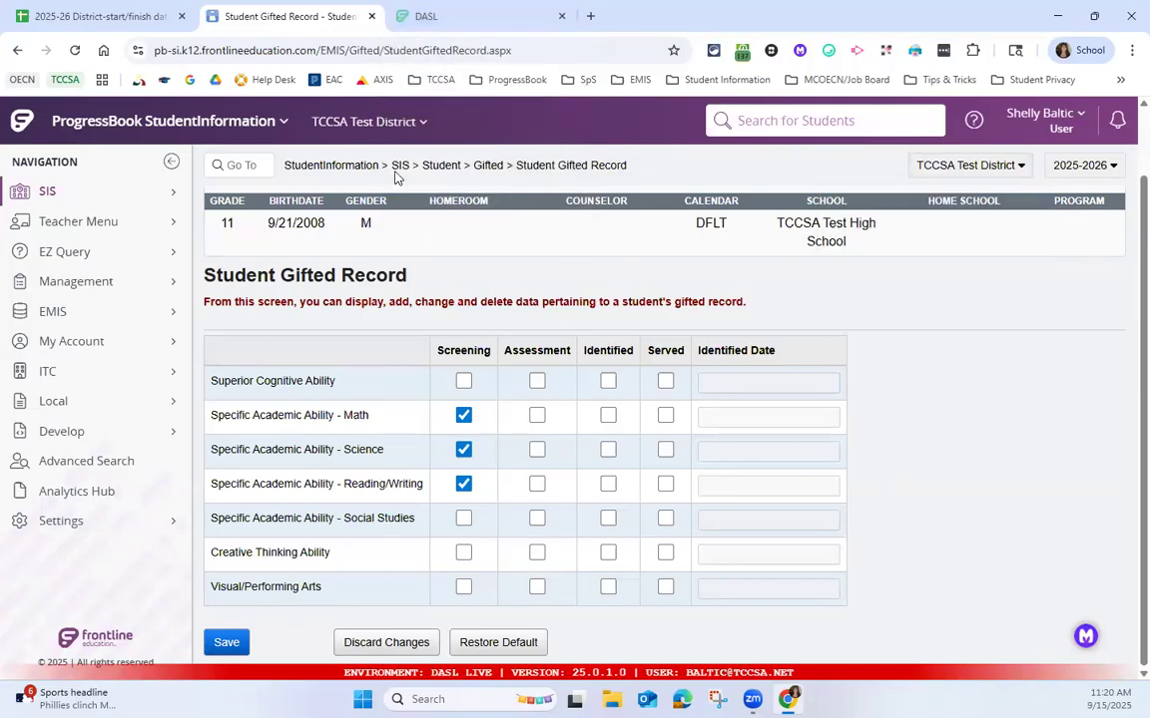
Return to the StudentInformation home page and reopen the 11th-grade student's Student Gifted Record under SIS > Student > Gifted
click(329, 165)
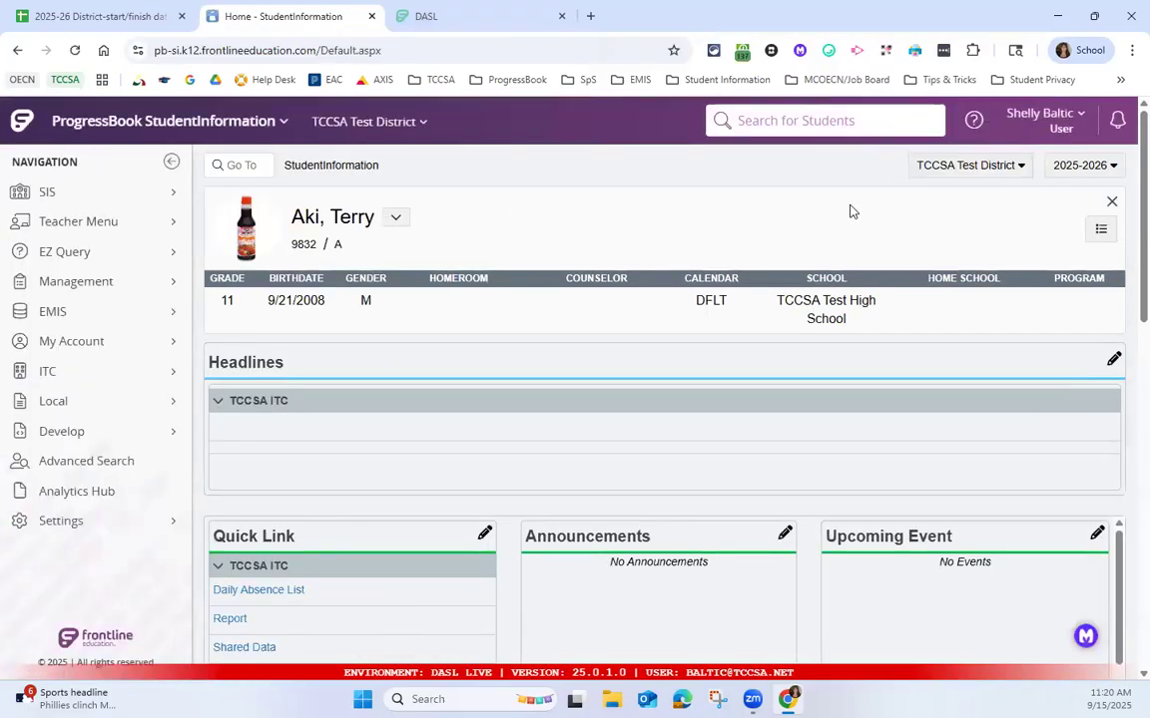
click(175, 196)
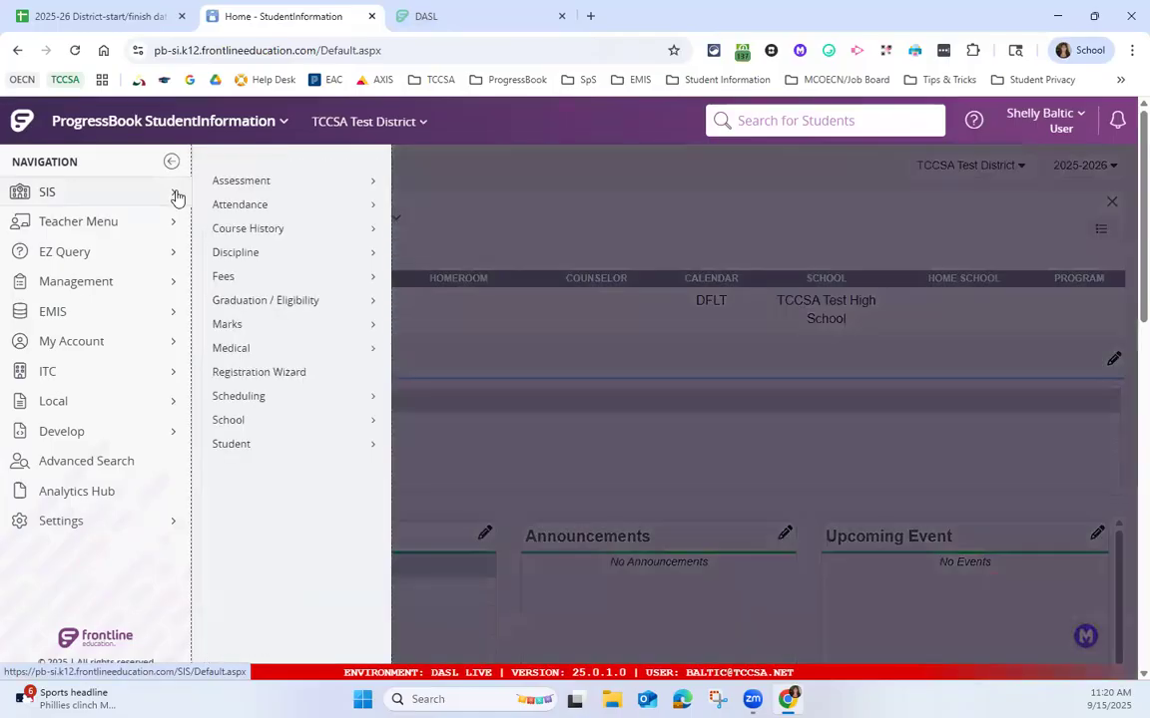
click(266, 448)
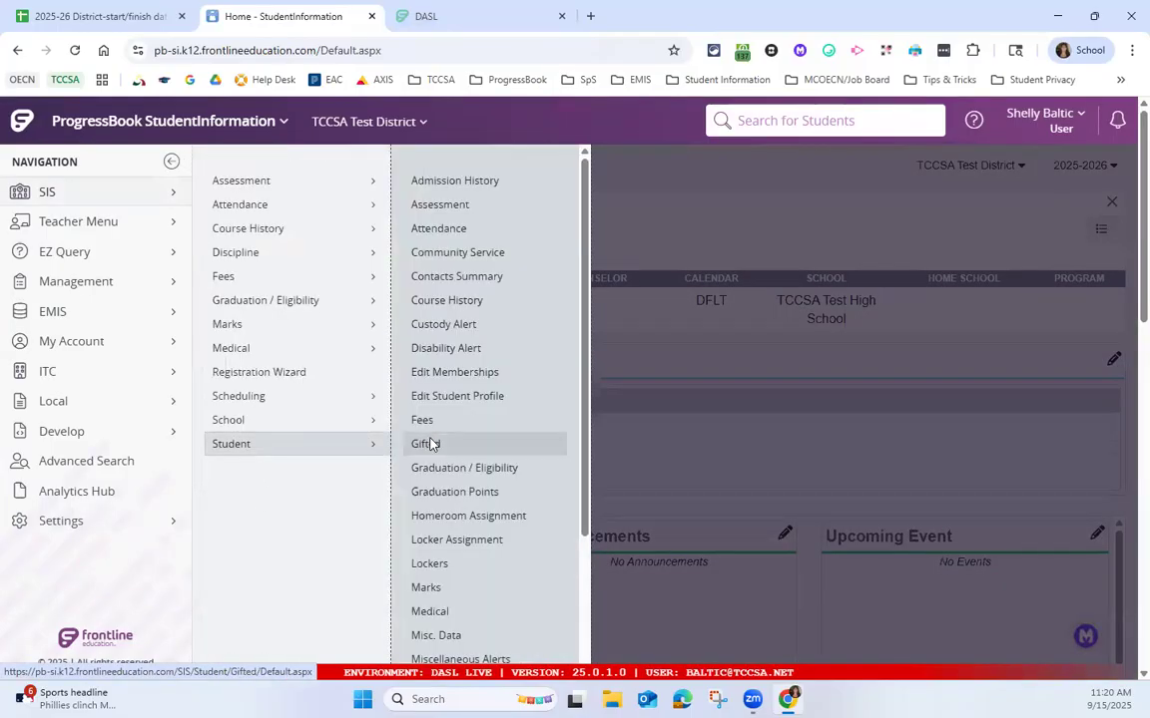
click(431, 444)
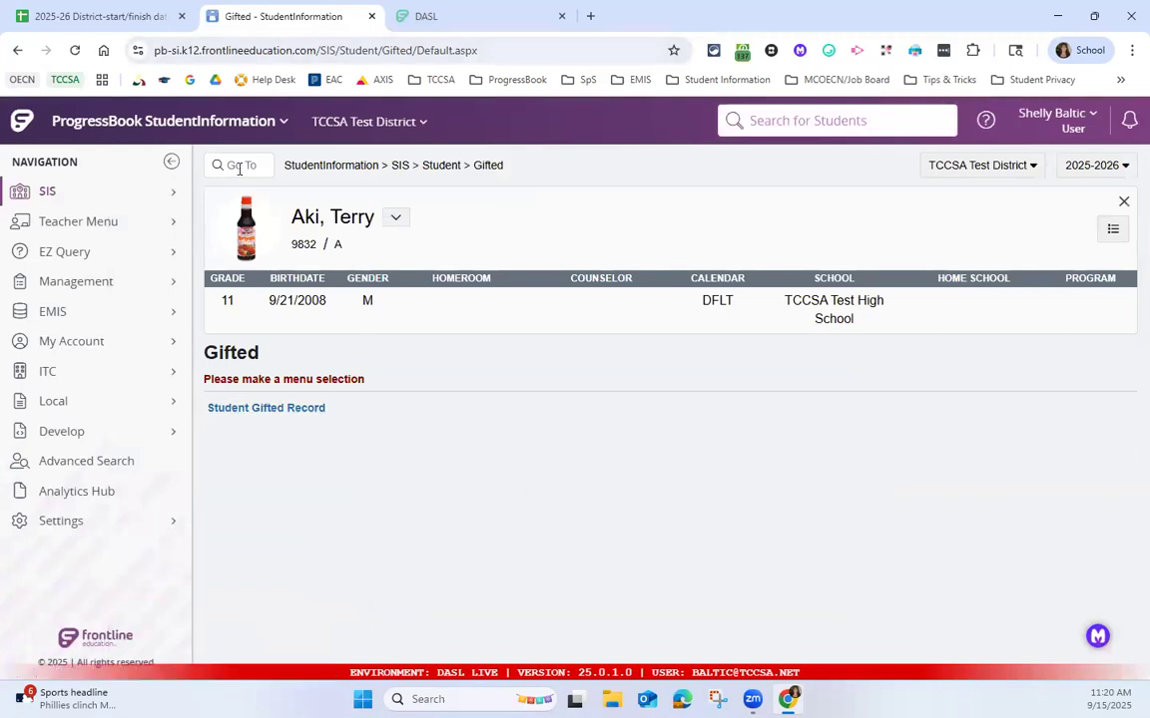
click(298, 409)
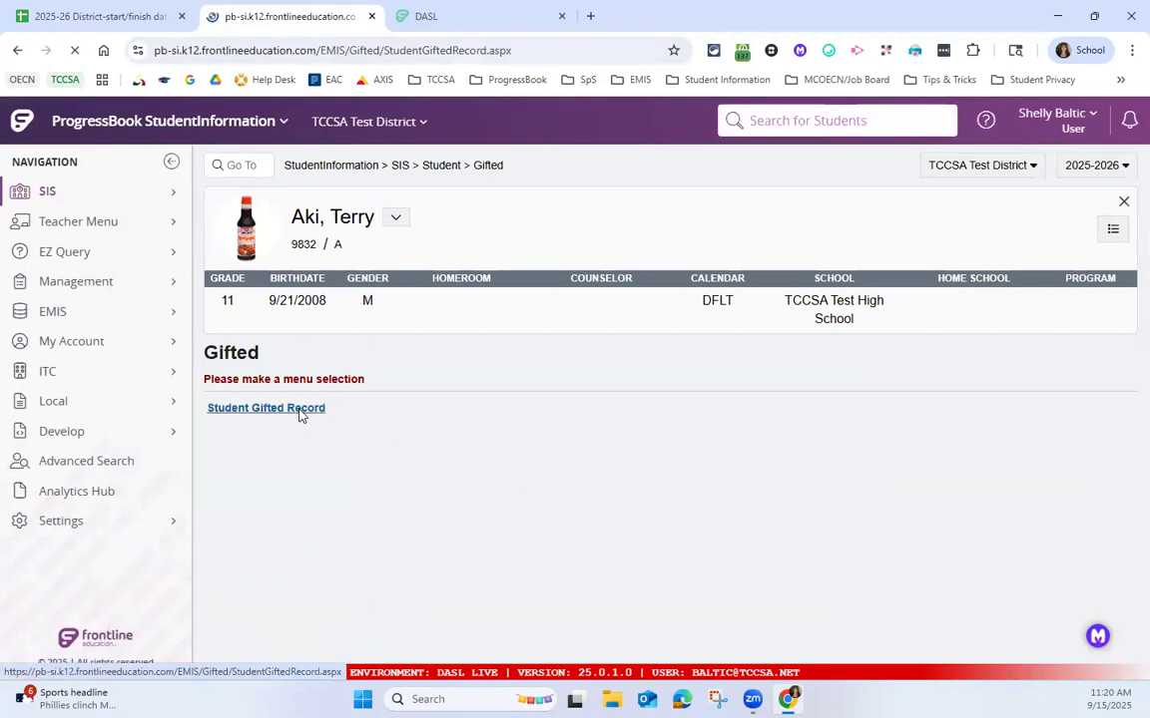
scroll(349, 390, down, 1)
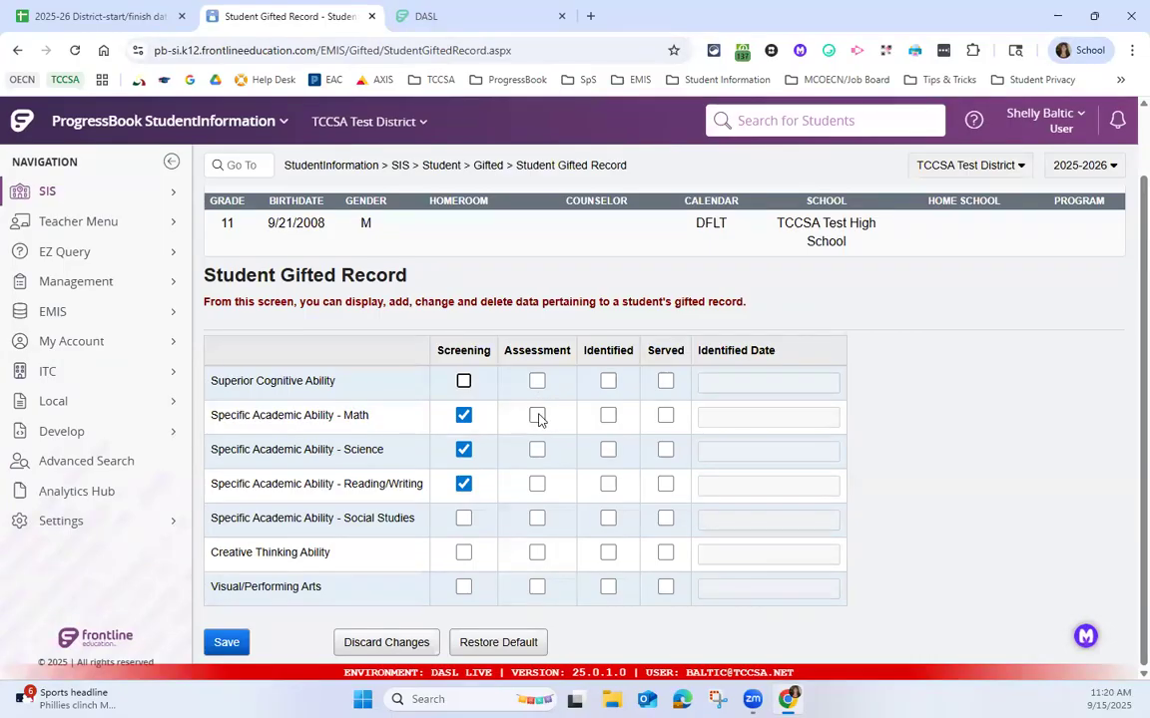
Mark Specific Academic Ability - Math and Science as assessed in the 11th-grade student's gifted record and save it
click(537, 415)
click(537, 449)
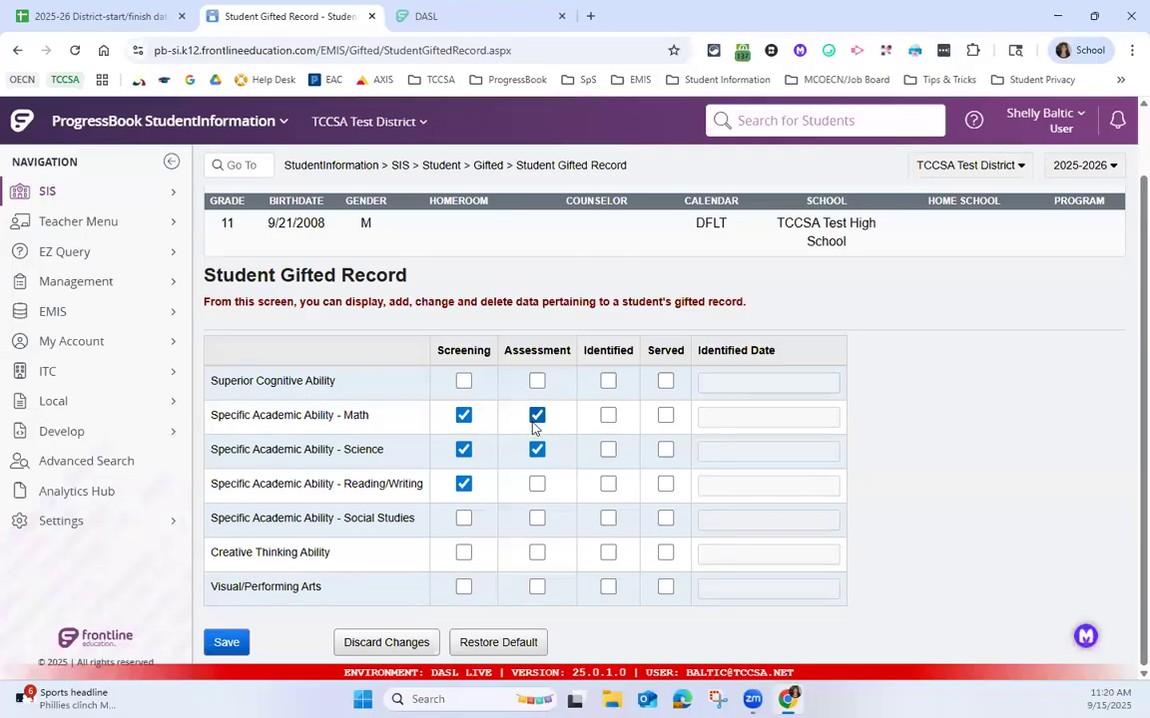
click(225, 645)
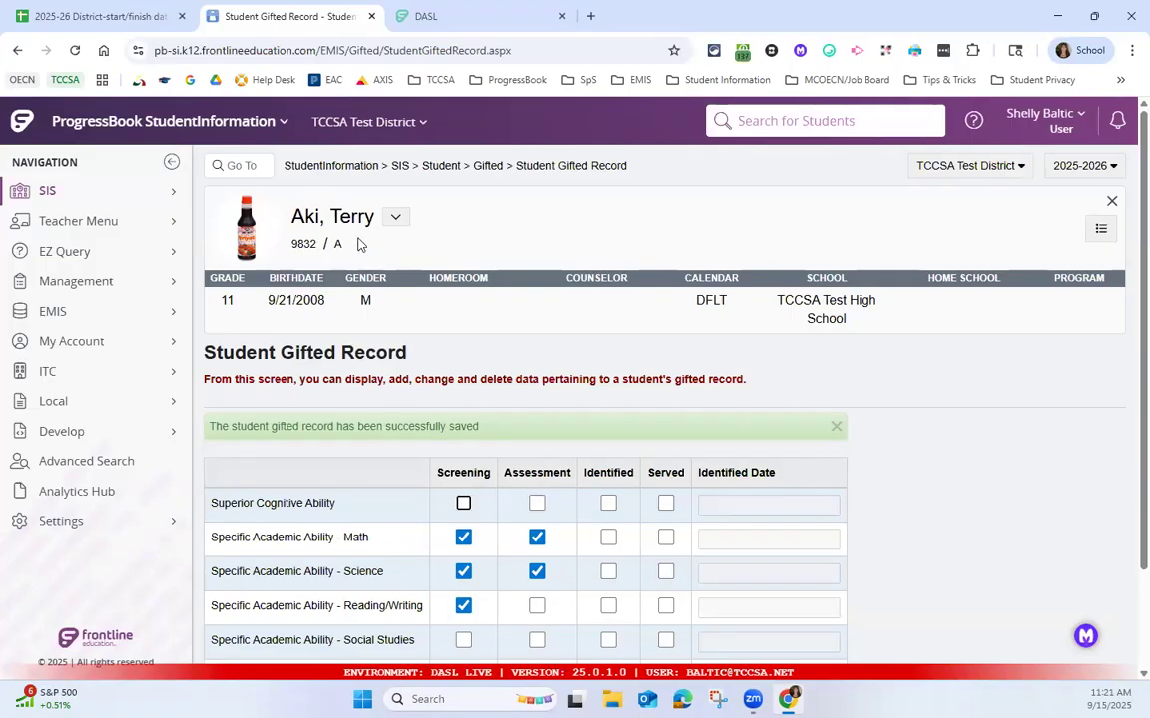
Mark Specific Academic Ability - Math as Identified with the date 09/11/2025, save the record, and mark Math as Served
scroll(360, 244, down, 2)
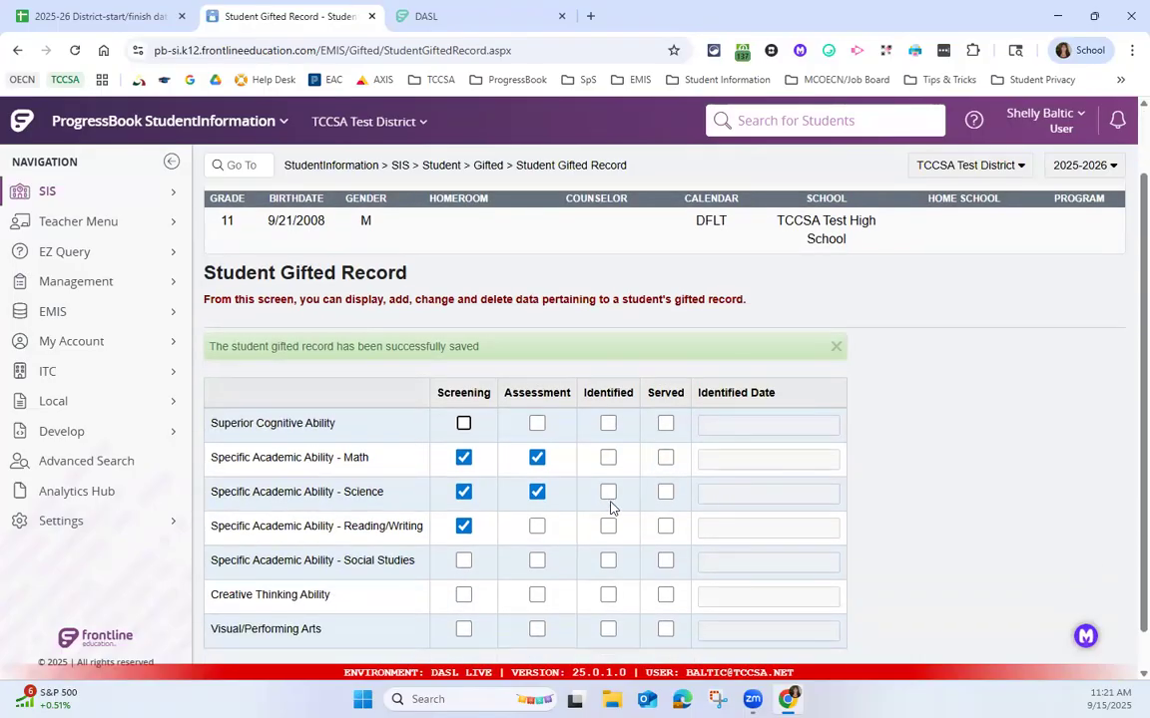
click(608, 458)
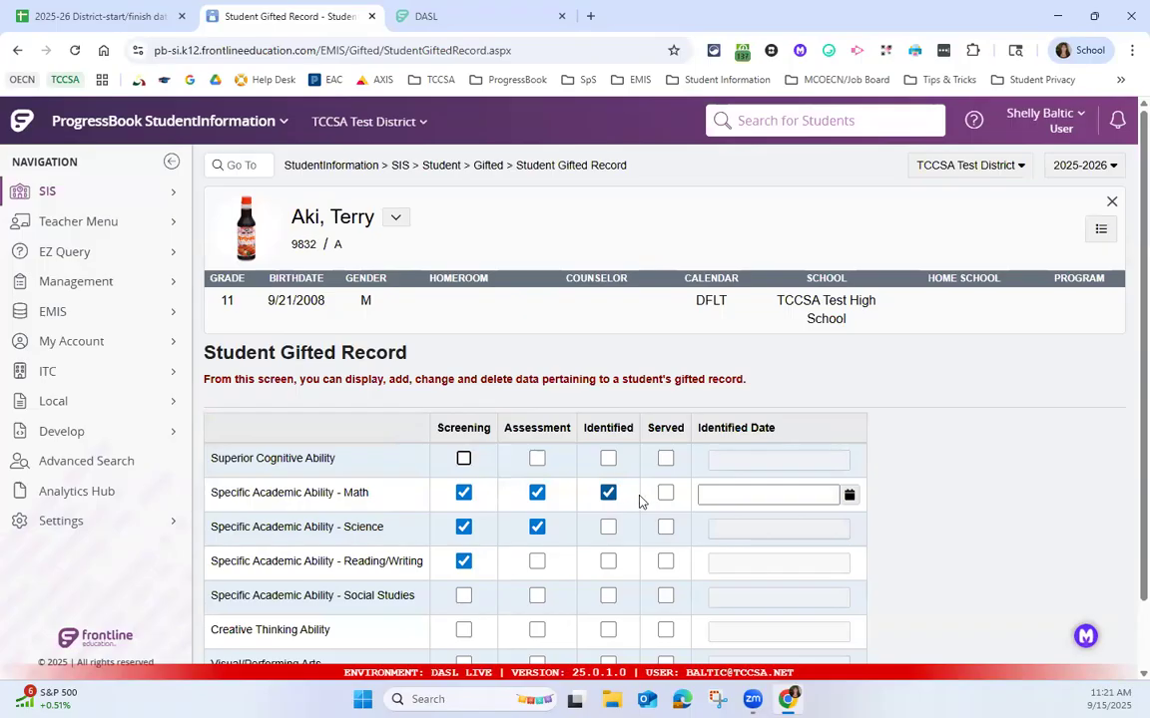
click(711, 493)
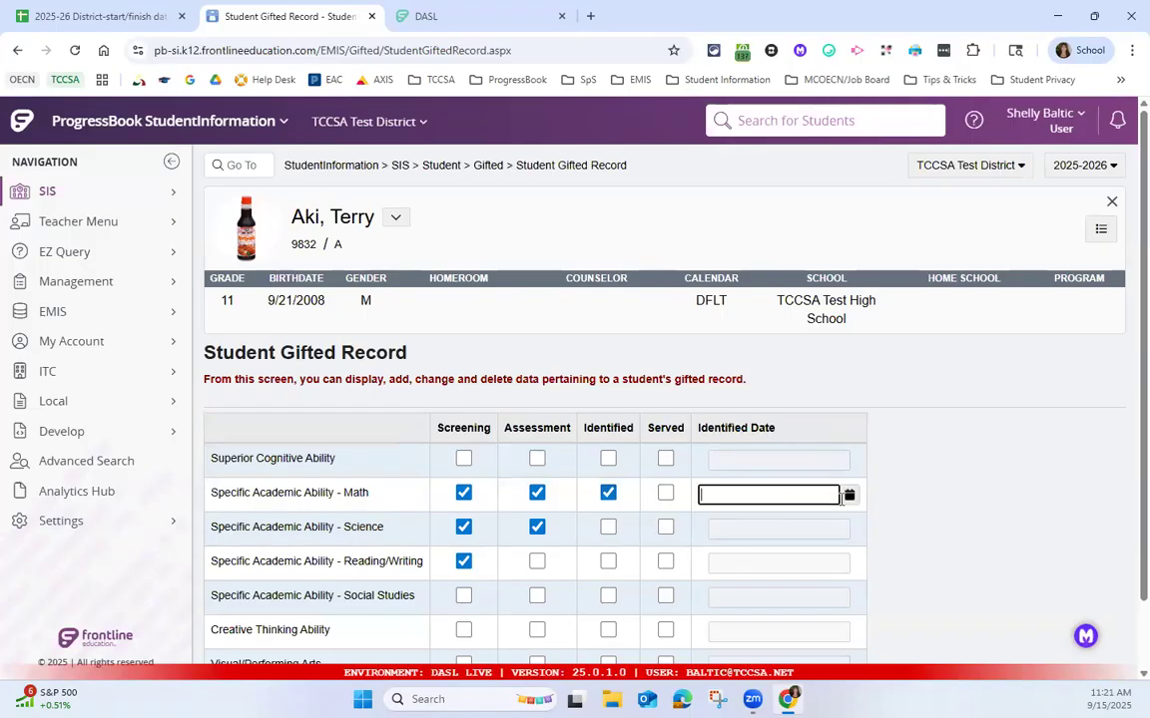
click(850, 496)
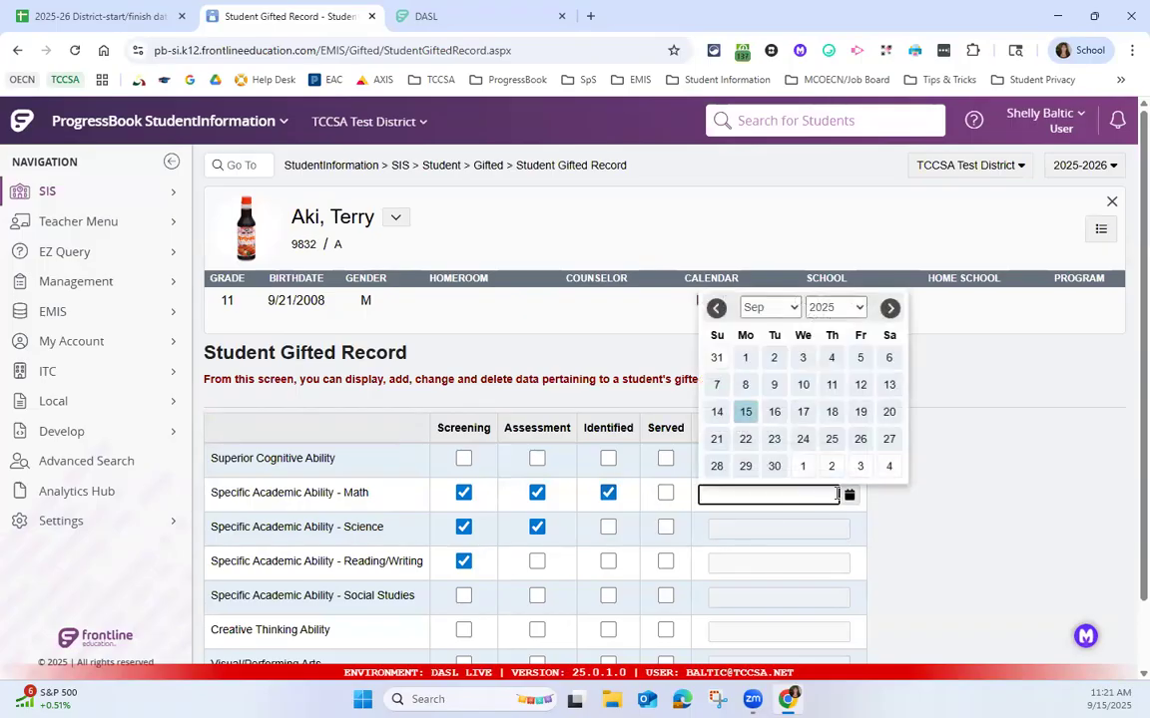
click(832, 385)
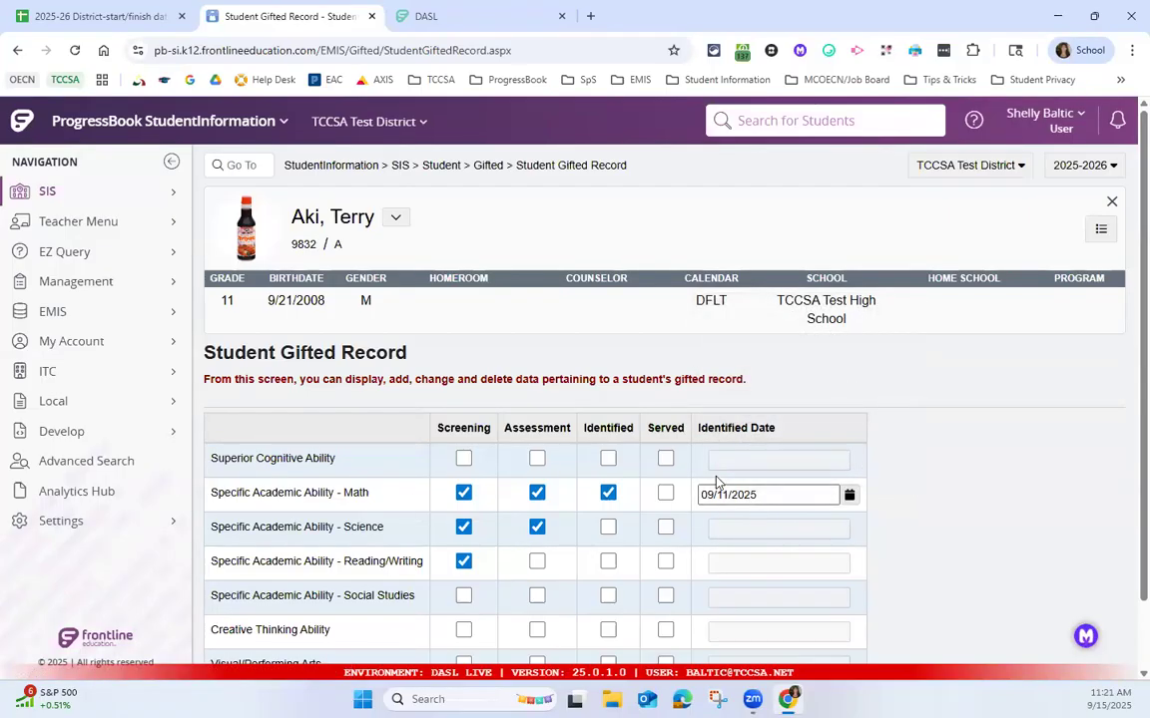
scroll(423, 622, down, 1)
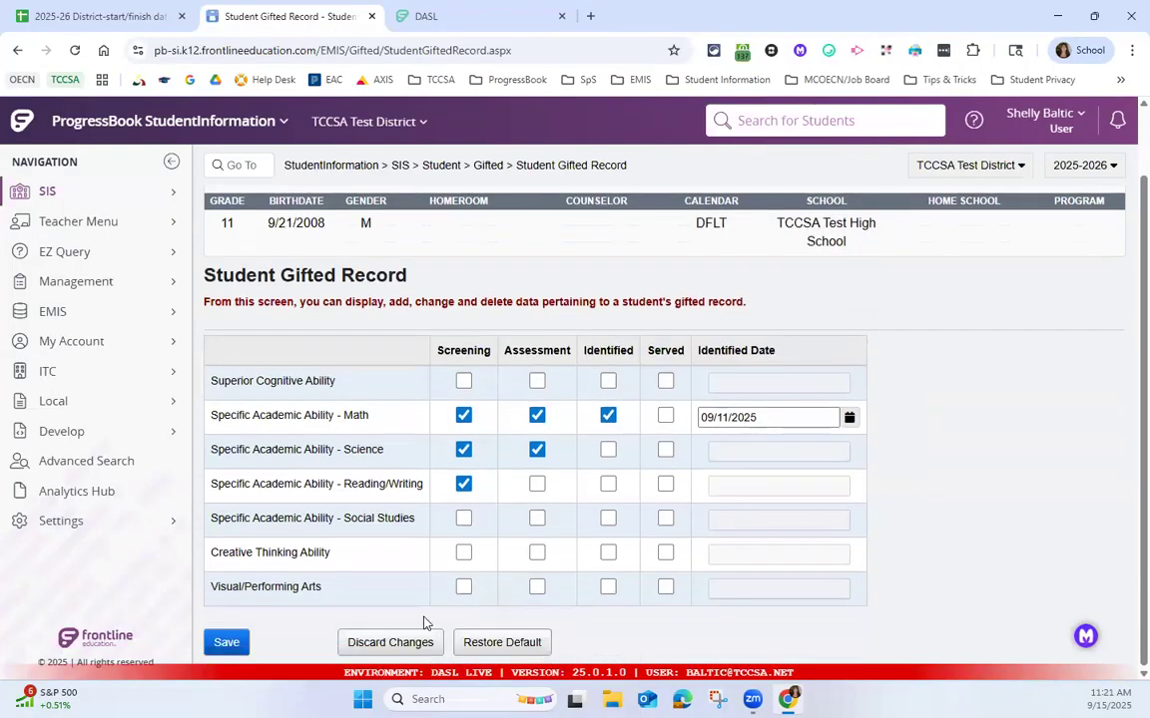
click(227, 644)
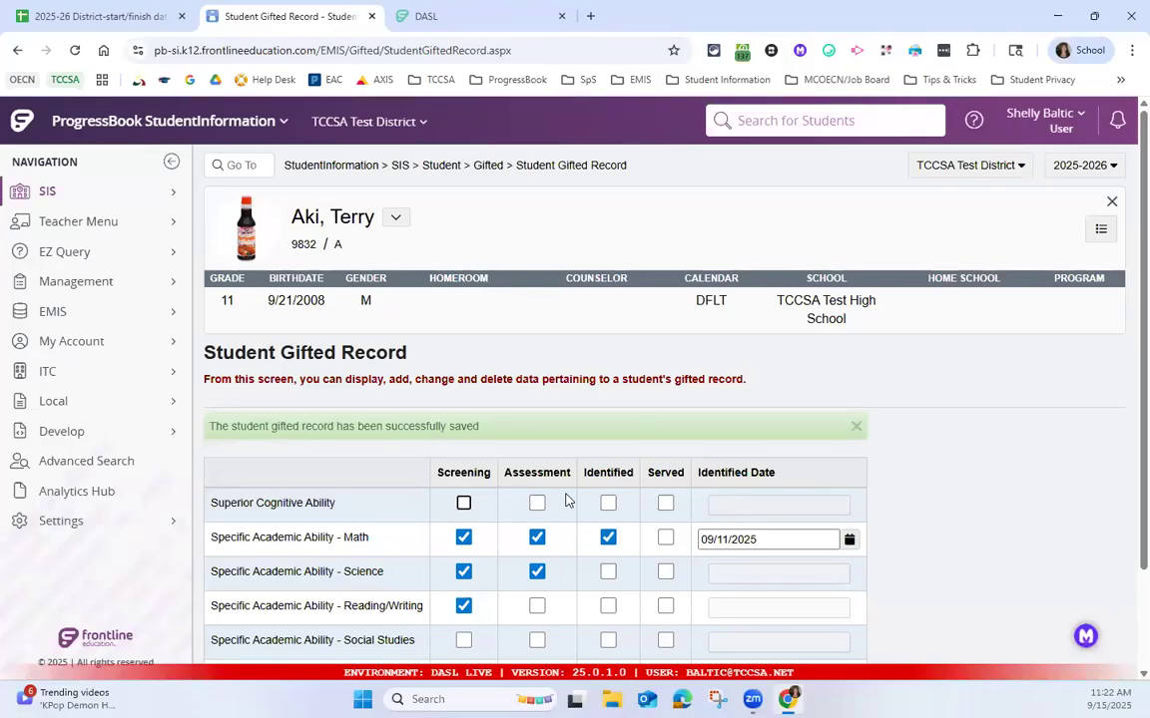
click(666, 540)
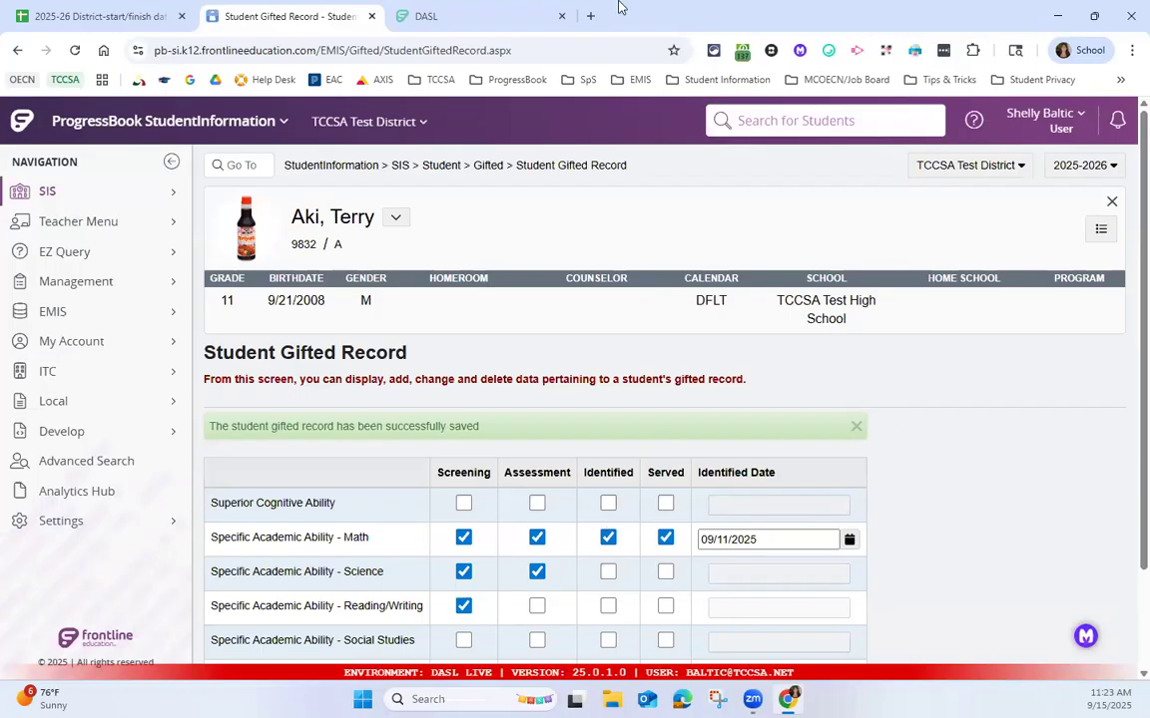
Switch to the gifted checklist PDF and review Task 7 on copying student Served values from one year to another
click(501, 22)
scroll(299, 419, down, 10)
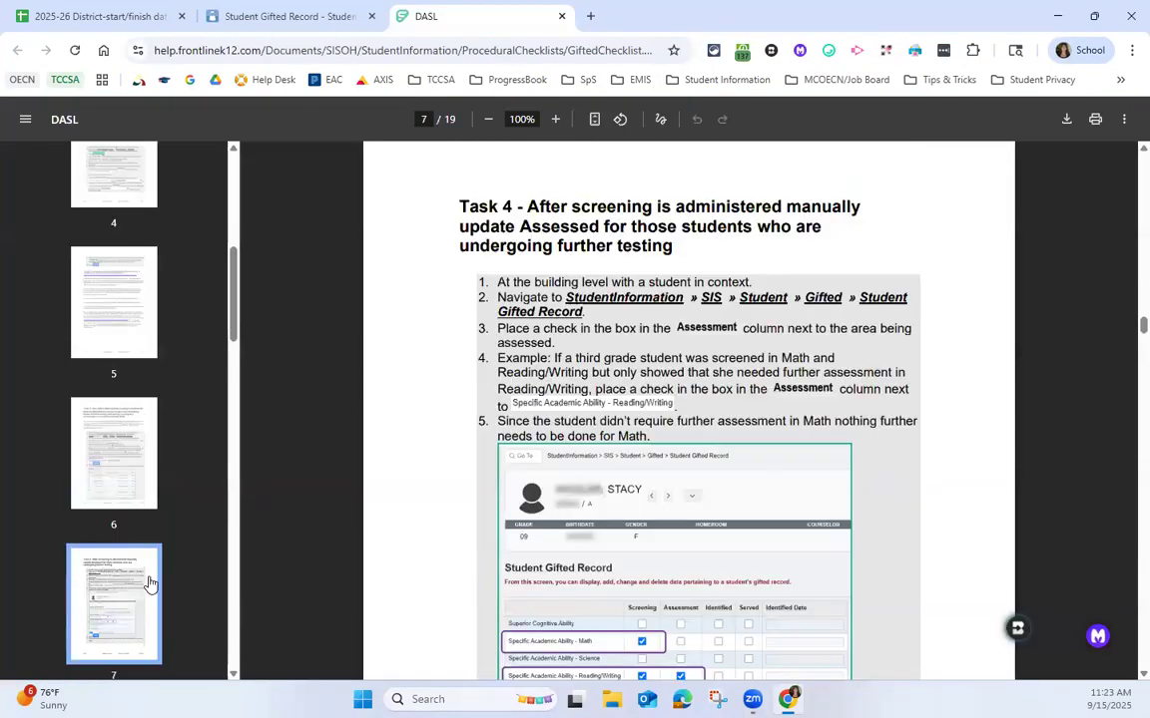
scroll(148, 581, down, 5)
scroll(144, 567, down, 3)
scroll(145, 567, down, 4)
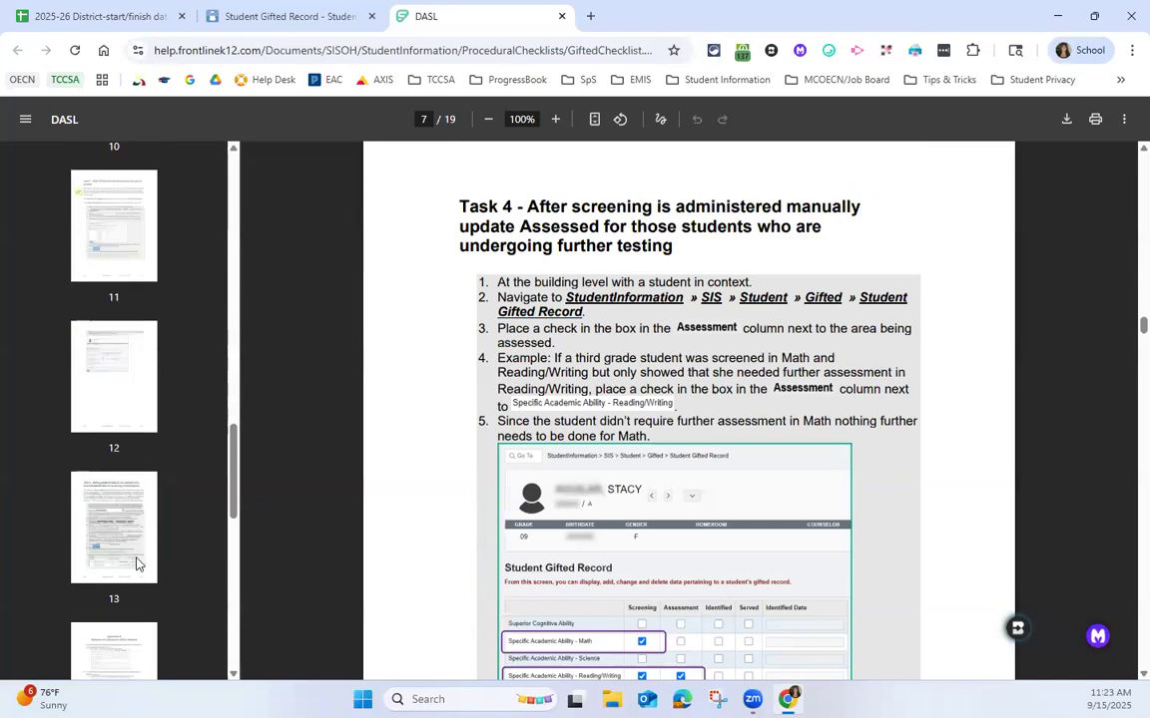
click(148, 229)
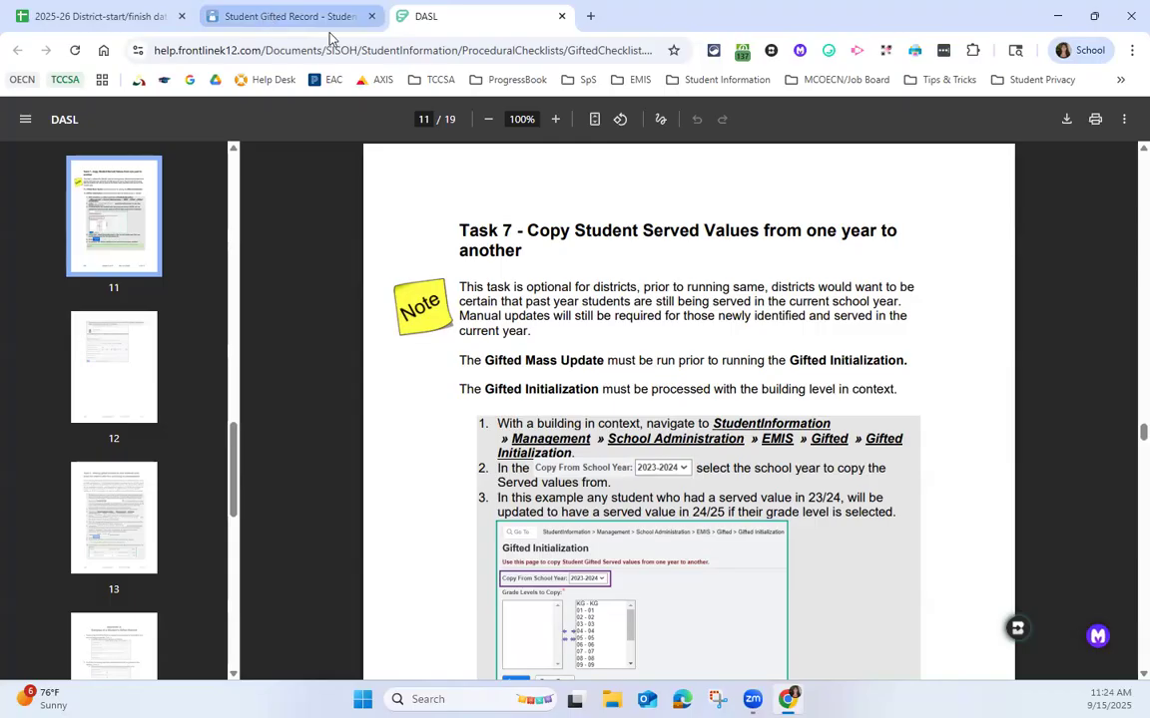
scroll(609, 351, down, 10)
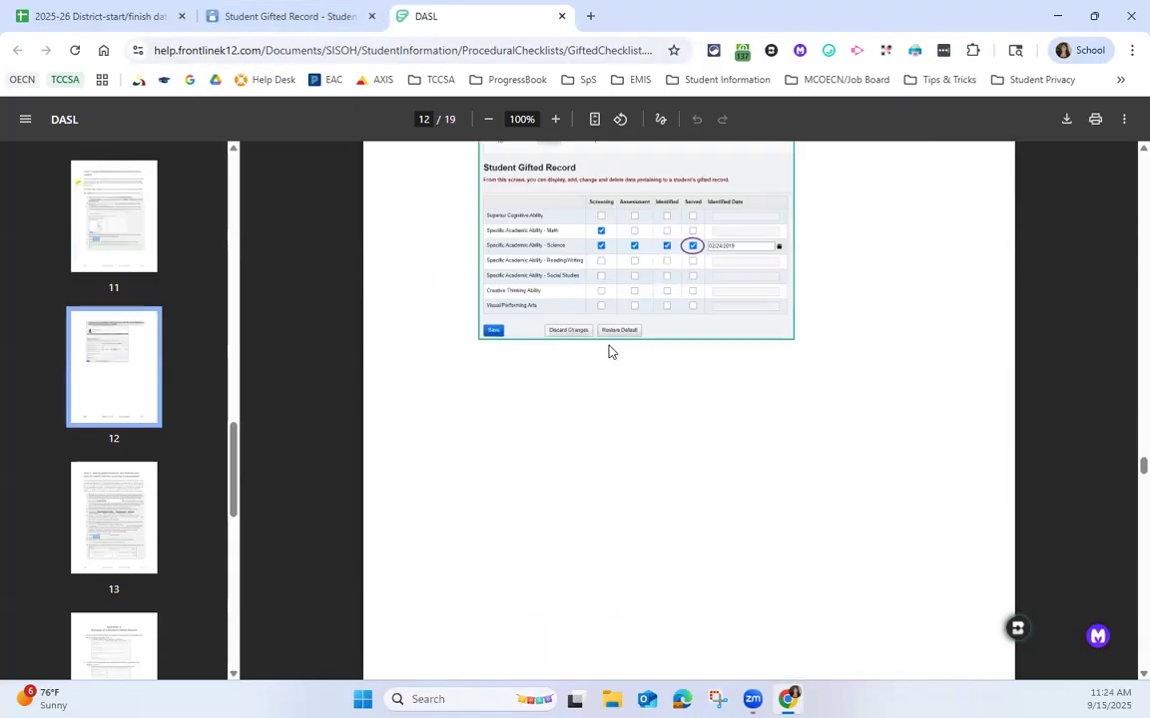
Review Task 8 of the checklist on adding gifted records for students who enter after screening, including its example screening dates
scroll(610, 351, down, 6)
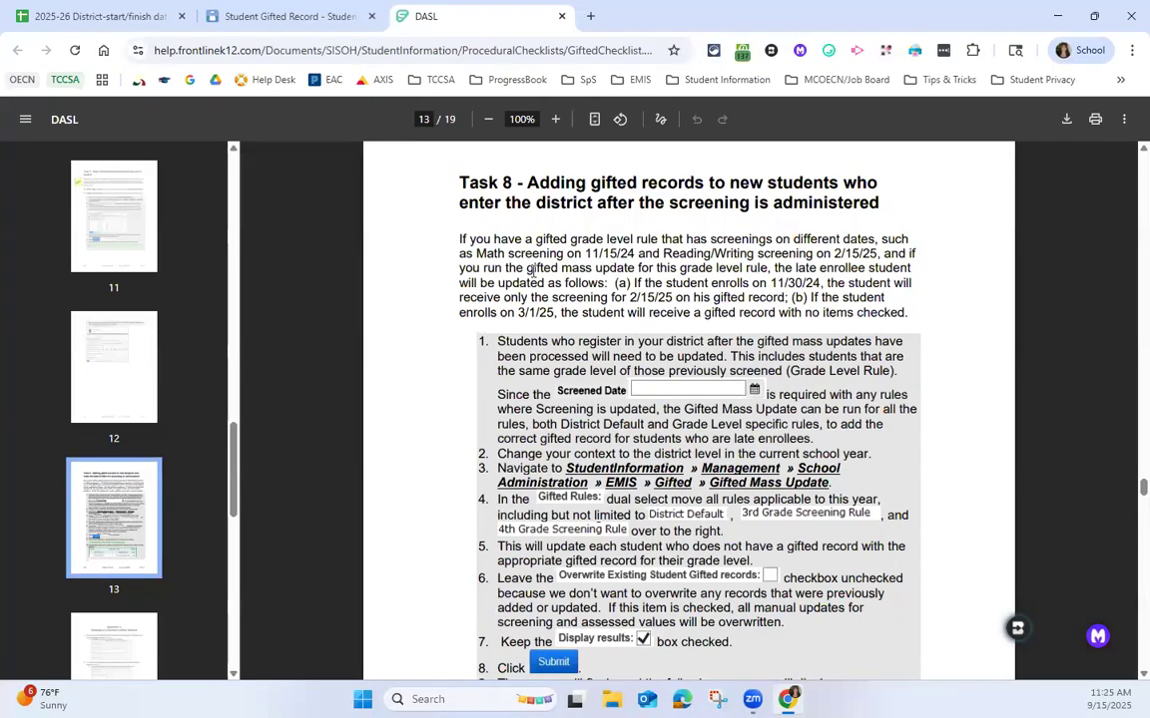
double_click(594, 254)
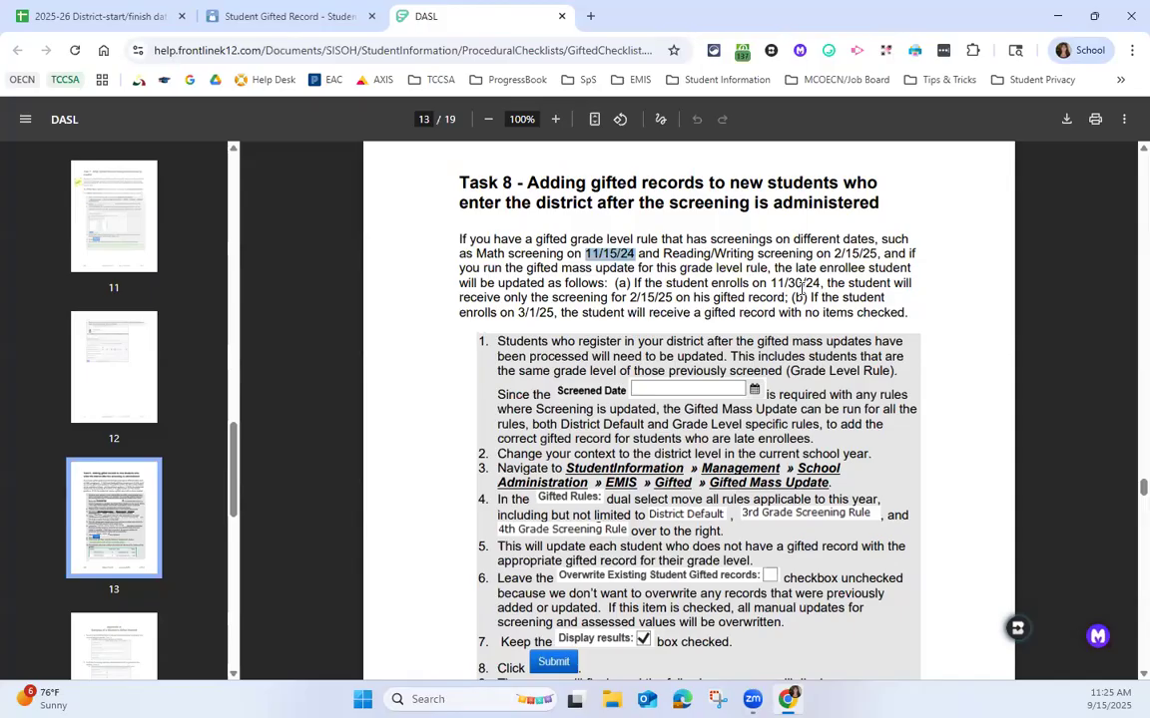
drag(834, 255, 880, 255)
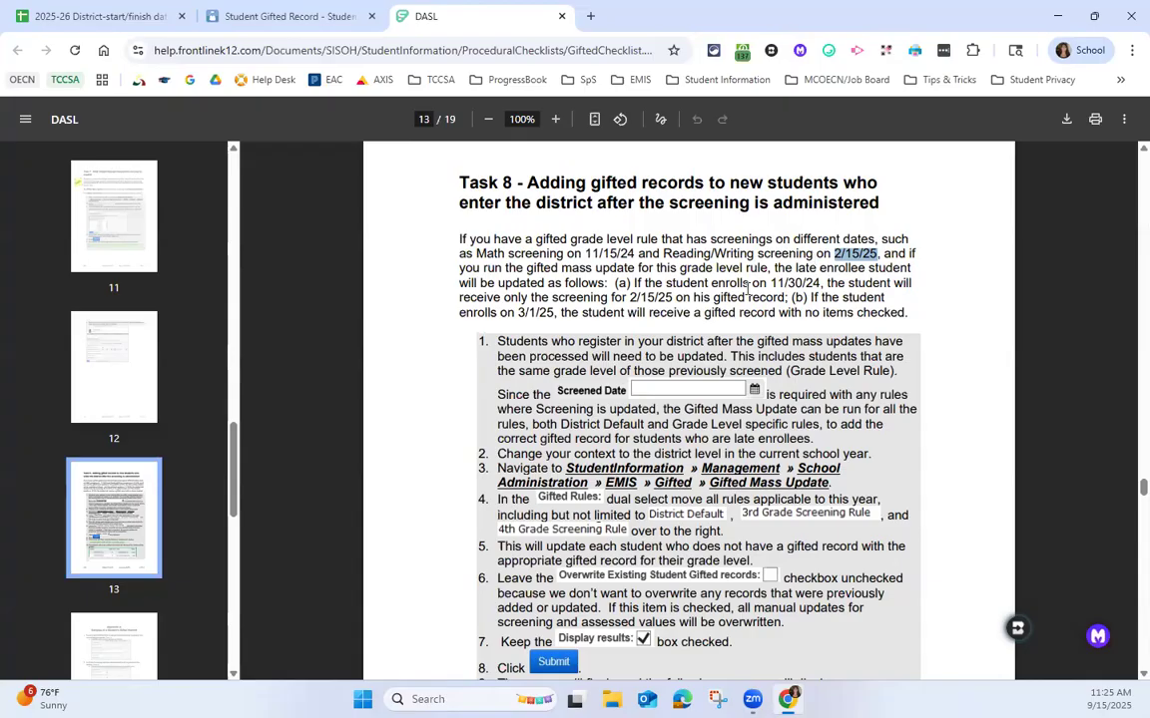
scroll(728, 268, down, 3)
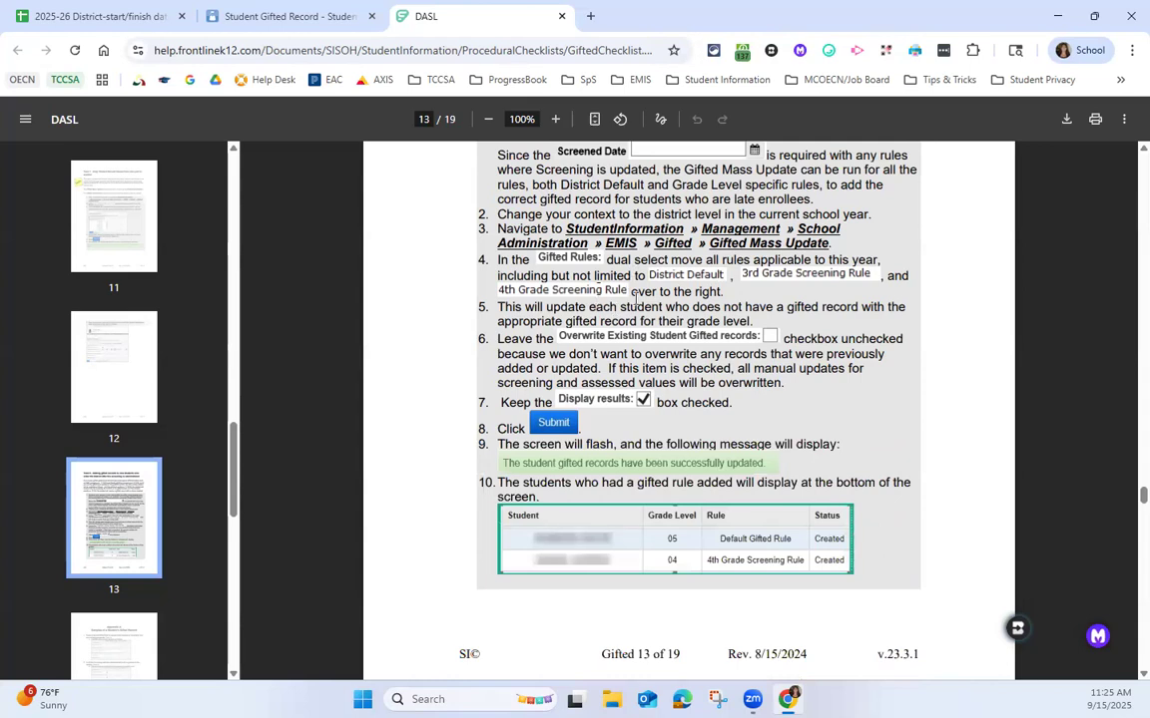
Return to StudentInformation, open Gifted Mass Update, and include the Default Gifted Rule, 3rd Grade Rule and 11th GradeACT rules
click(288, 16)
click(253, 169)
text(gifted mass)
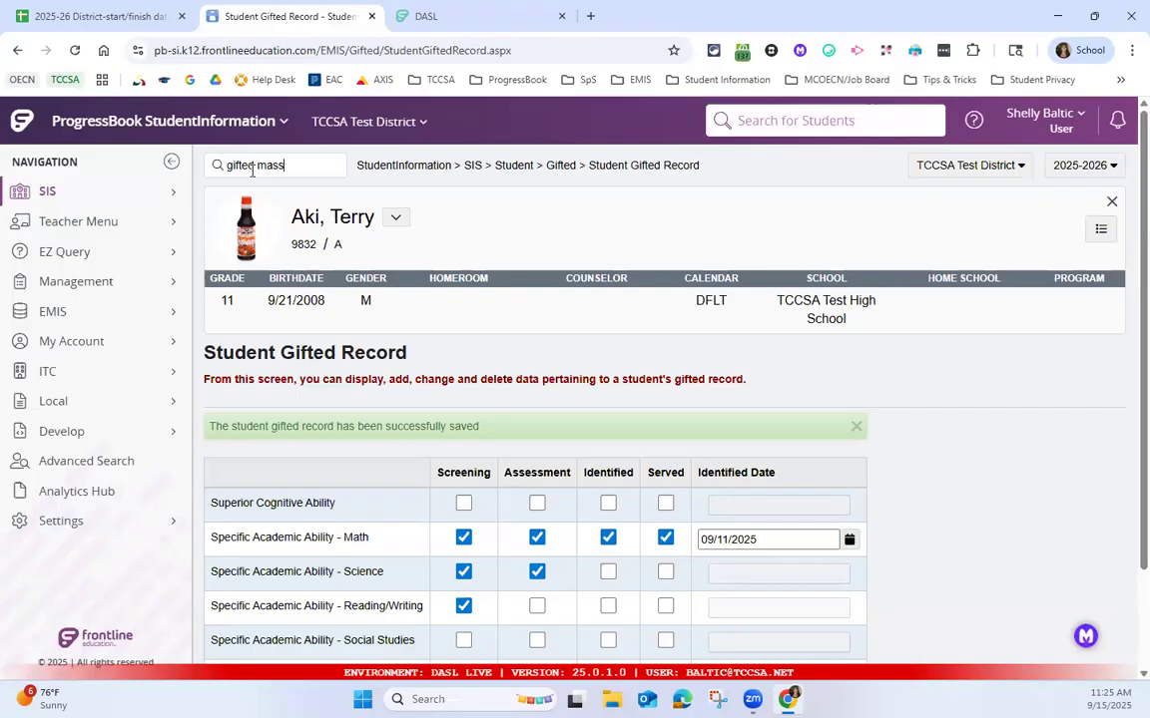
key(Return)
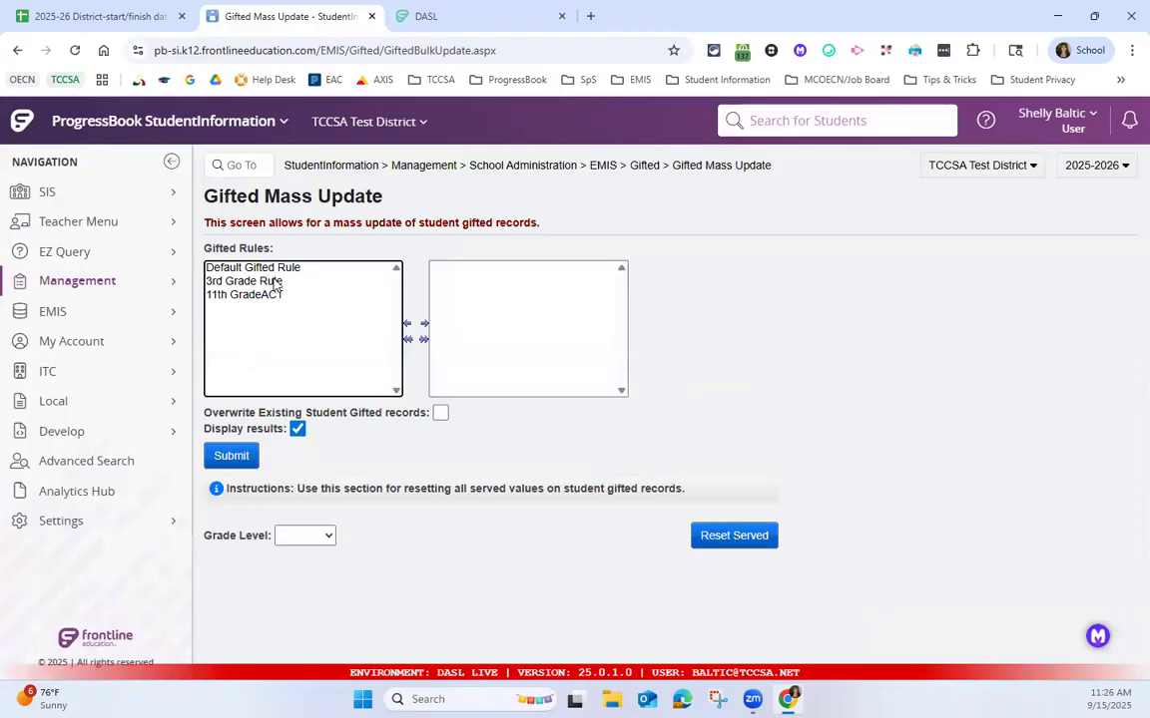
click(265, 267)
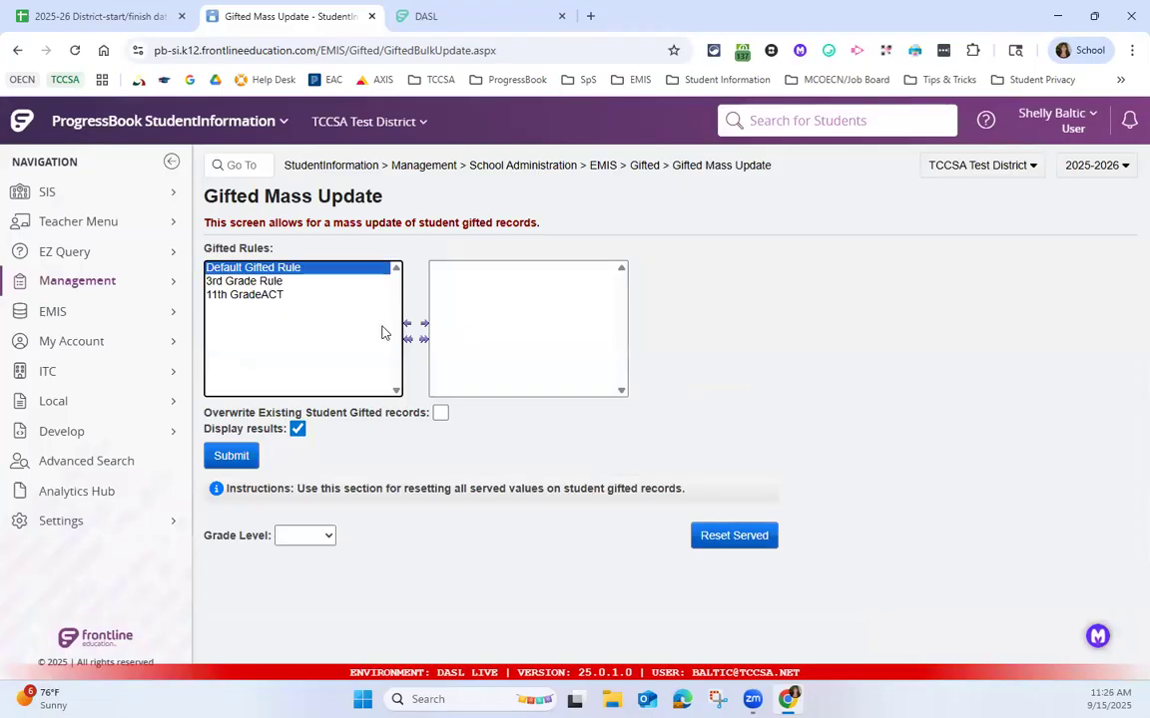
click(419, 349)
click(421, 340)
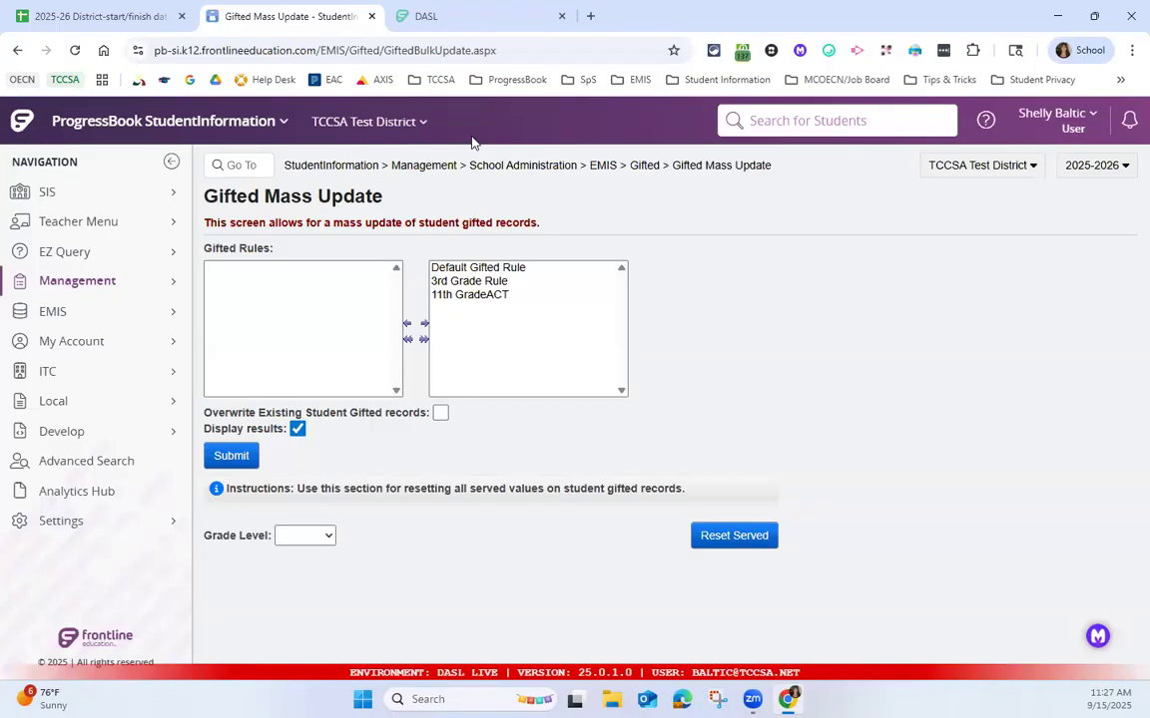
Change the context to TCCSA Test Elementary School, find a 4th-grade student by last name, and go to the StudentInformation home page
click(782, 116)
click(944, 165)
click(979, 218)
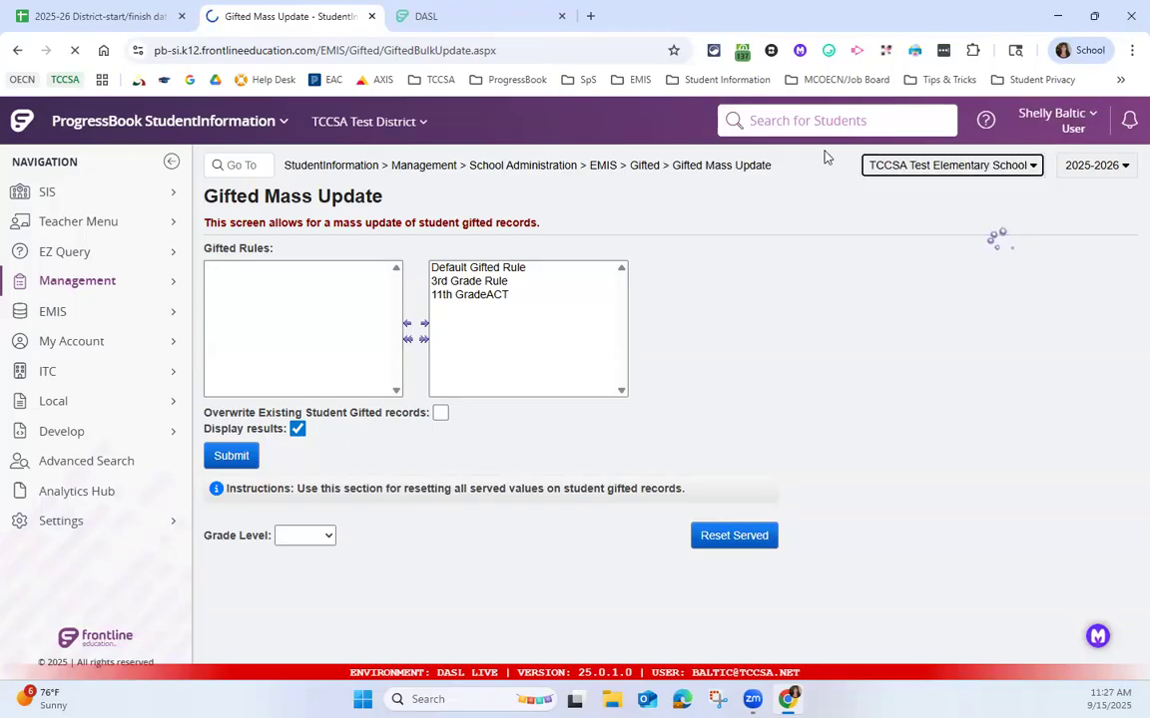
text(bu)
key(Return)
click(329, 165)
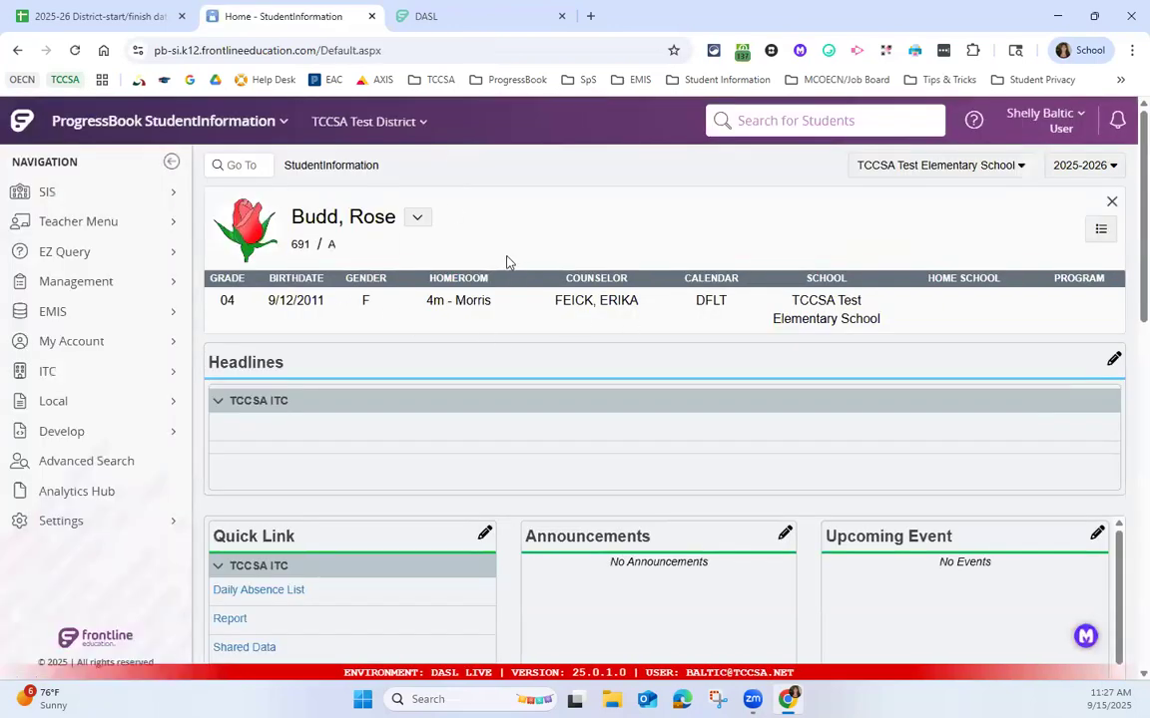
Open the 4th-grade student's Student Gifted Record under SIS > Student > Gifted and review the Identified marks and dates
click(110, 193)
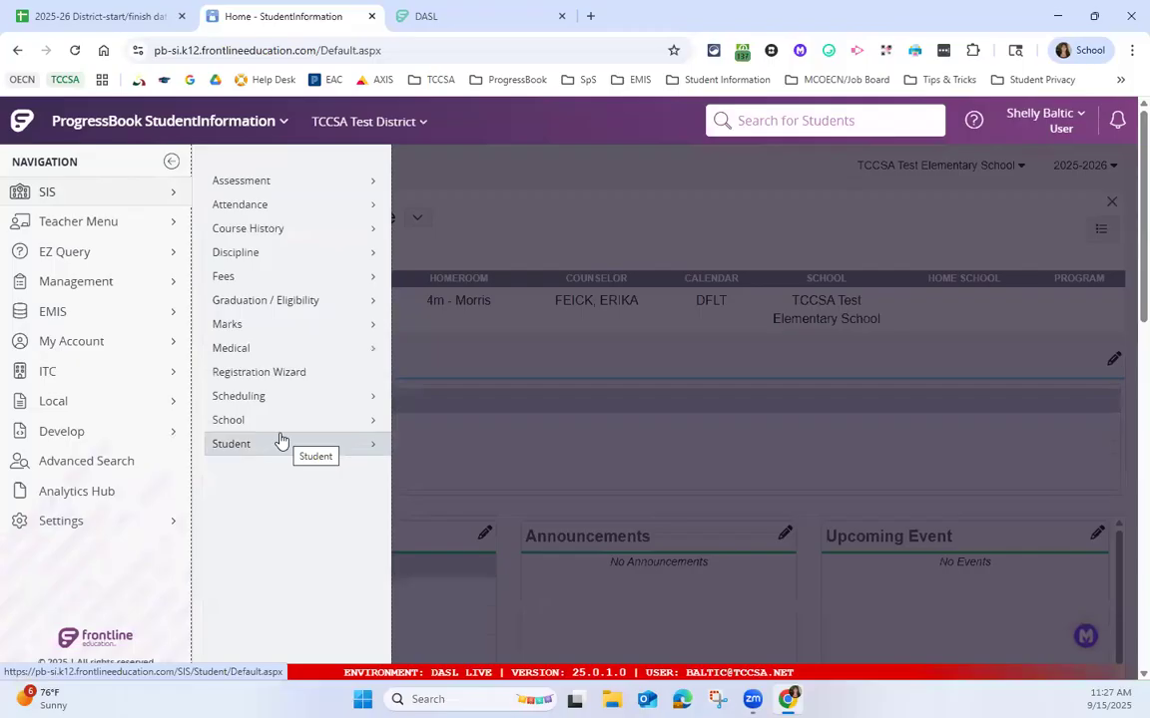
click(280, 444)
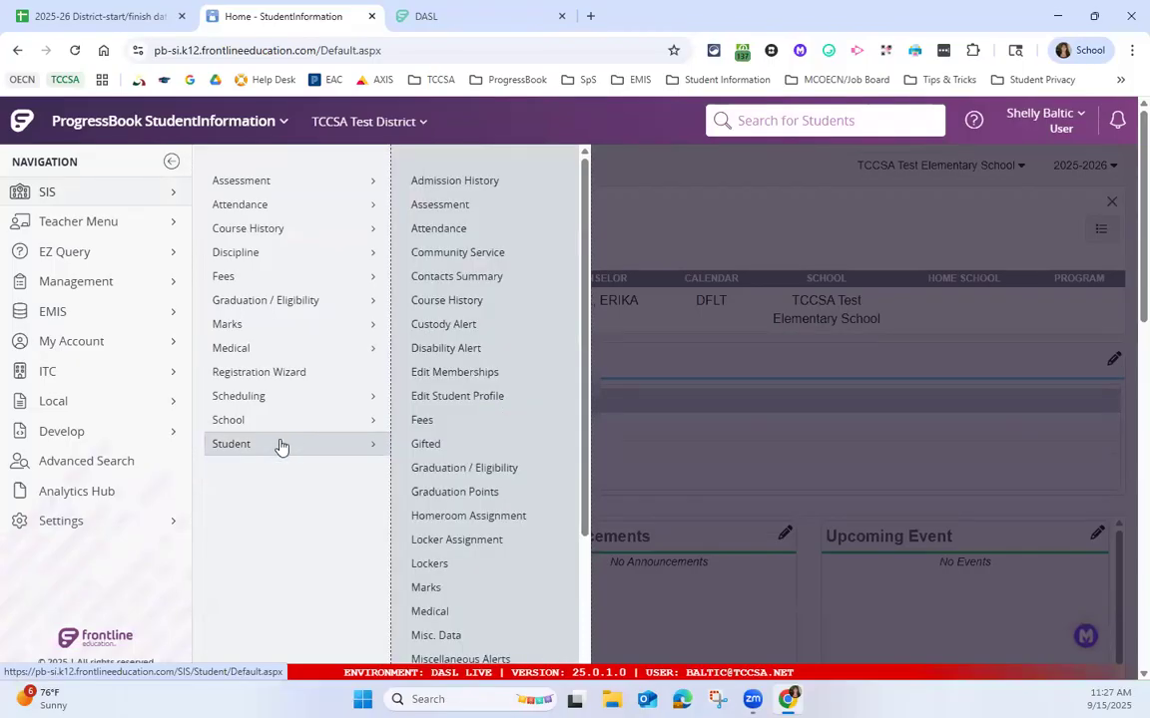
click(429, 444)
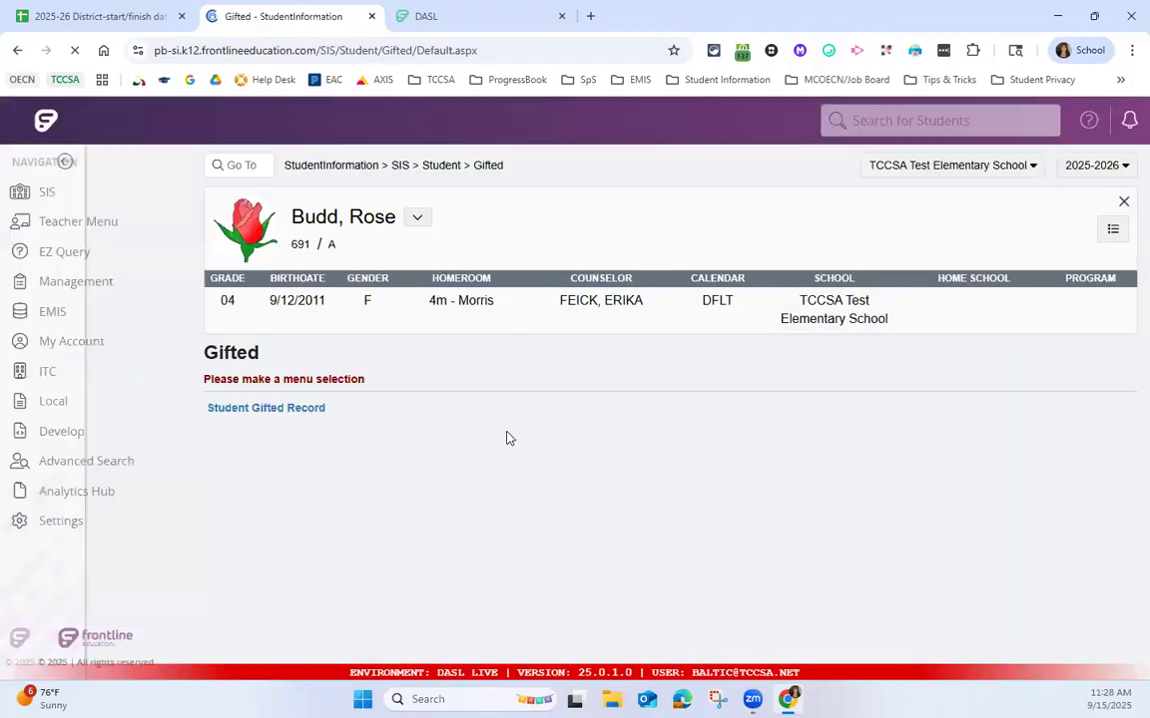
click(282, 409)
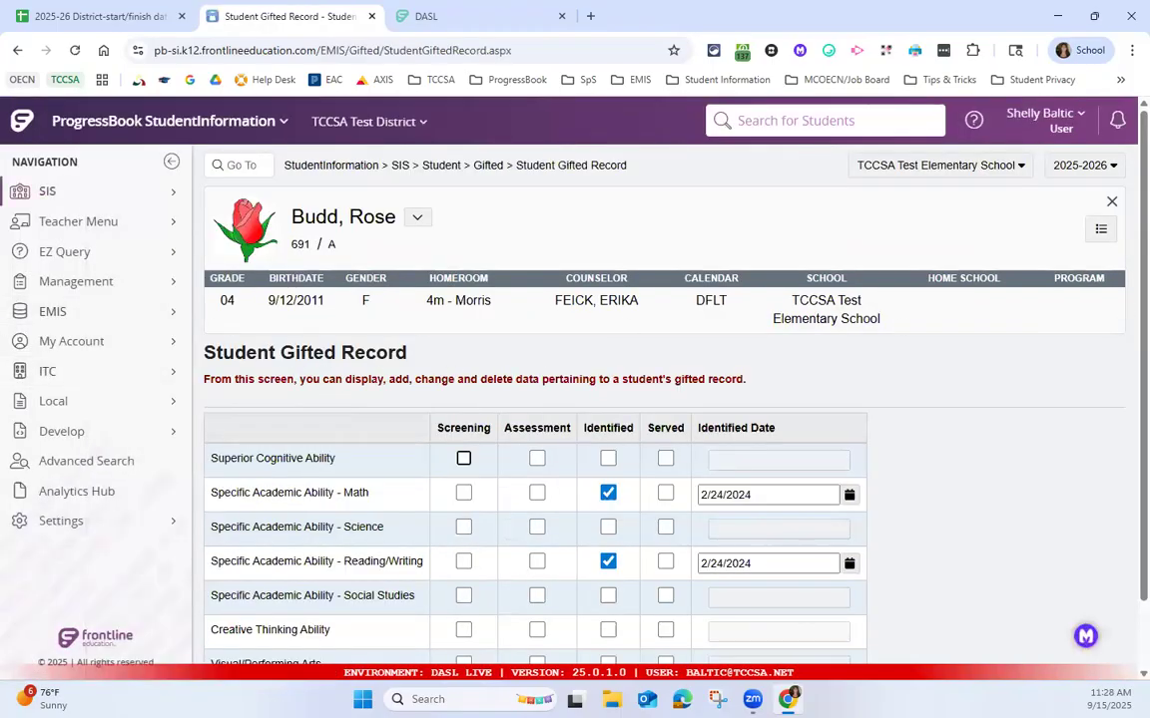
scroll(599, 479, down, 1)
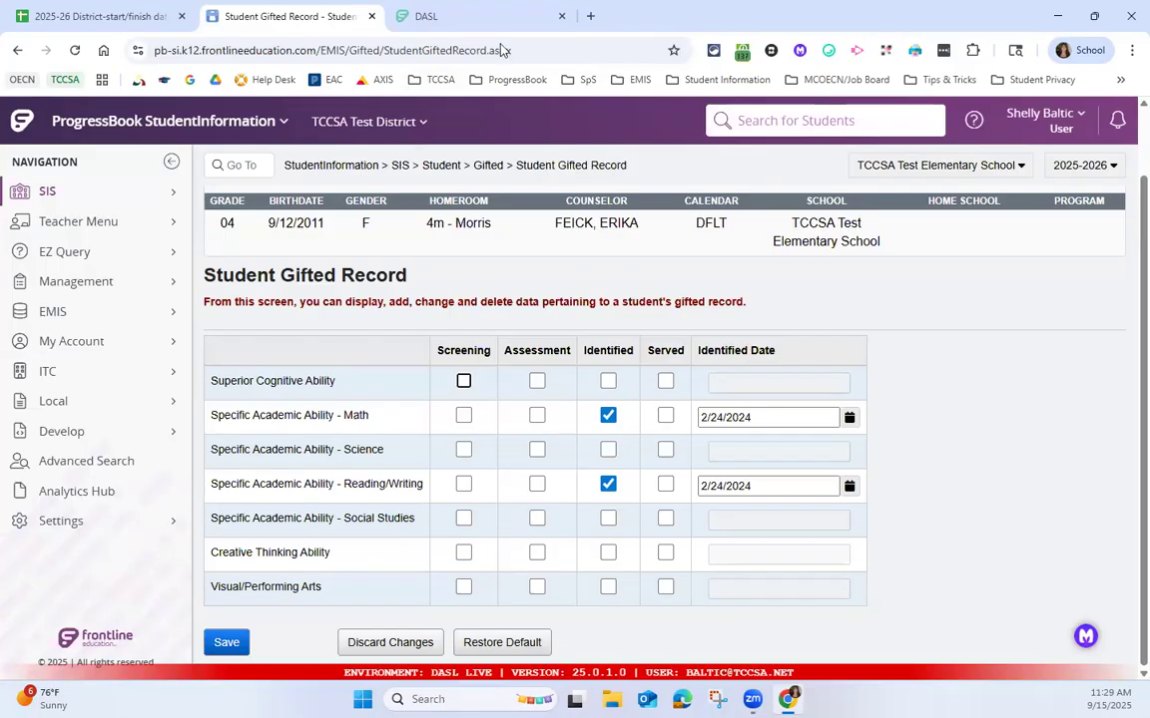
Return to the checklist and review the Appendix A sample gifted records for the default rule and 3rd grade screening
click(479, 16)
scroll(115, 502, down, 4)
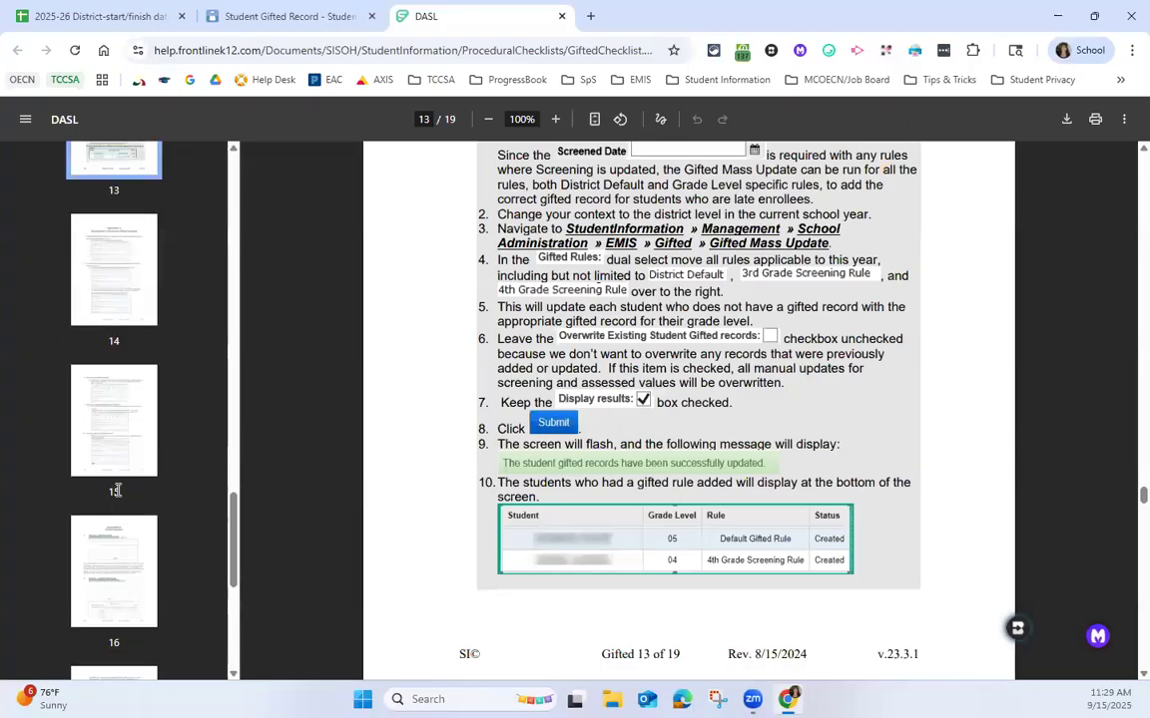
click(92, 264)
scroll(315, 373, down, 1)
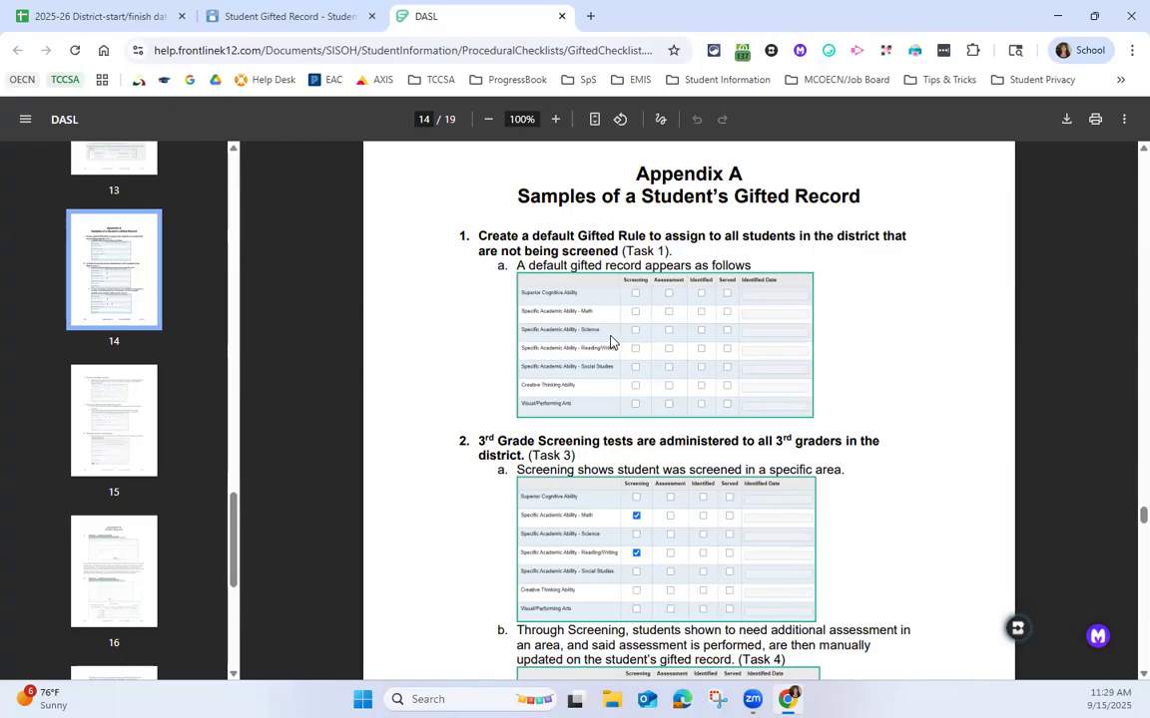
scroll(715, 428, down, 1)
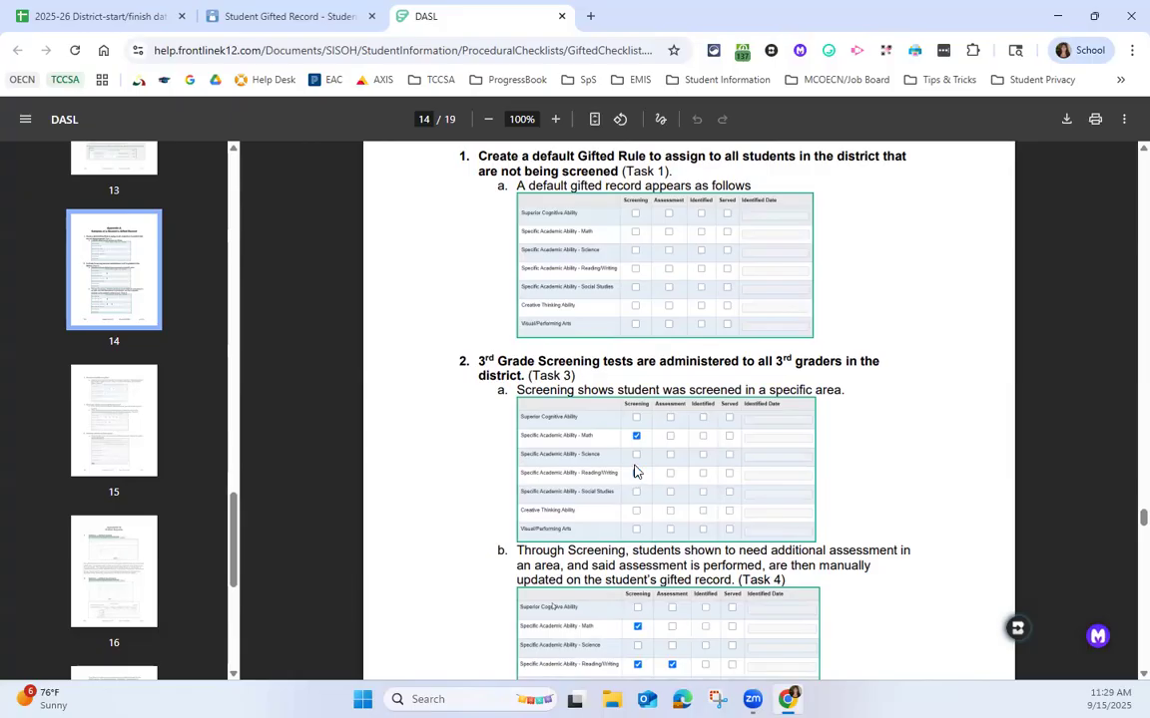
scroll(632, 477, down, 1)
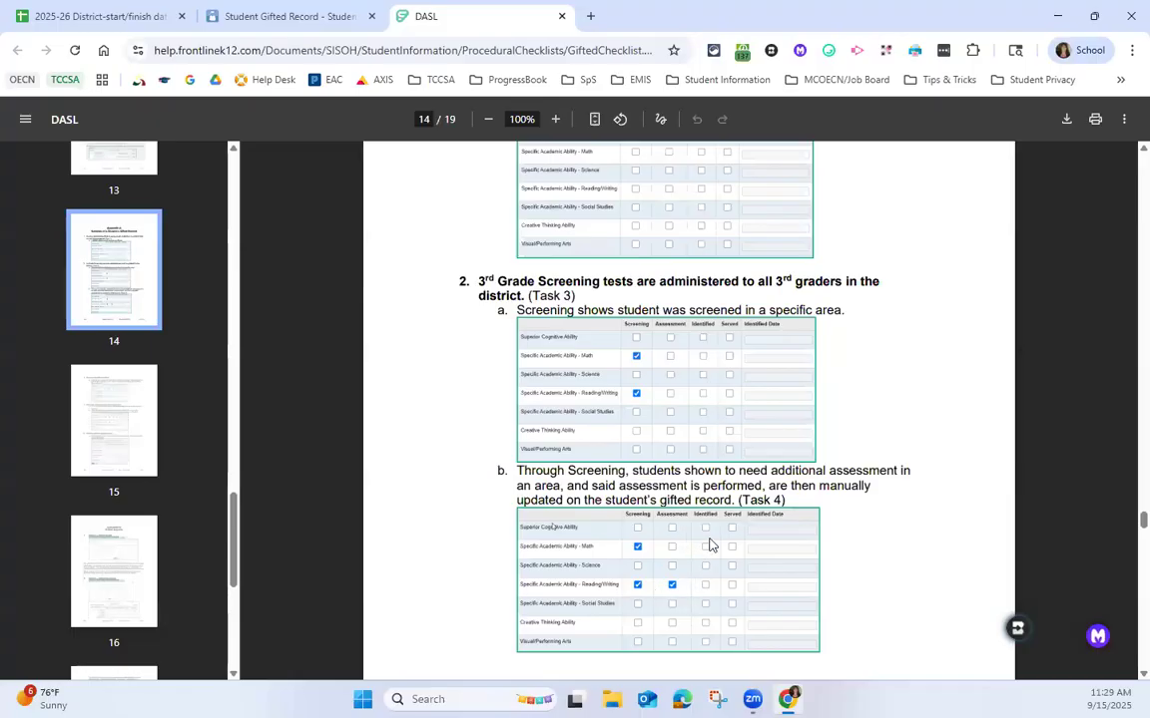
scroll(711, 539, down, 3)
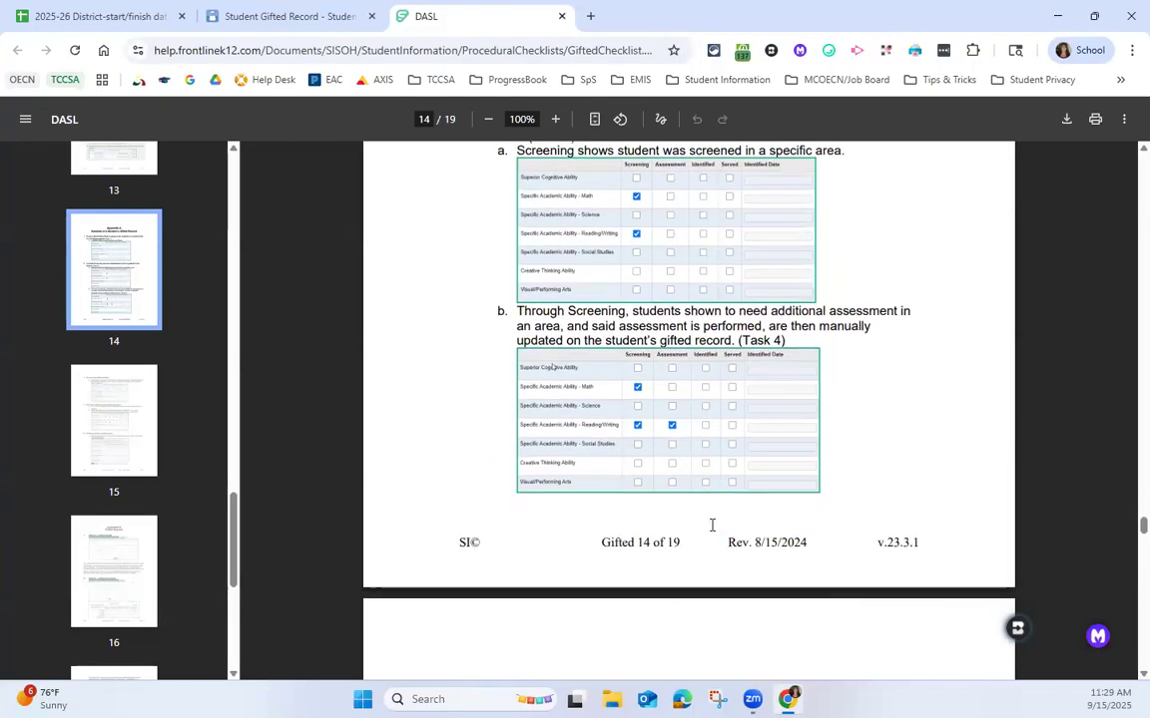
Review the Appendix A sample records for identified students, served students, and students without a gifted record
scroll(715, 529, down, 3)
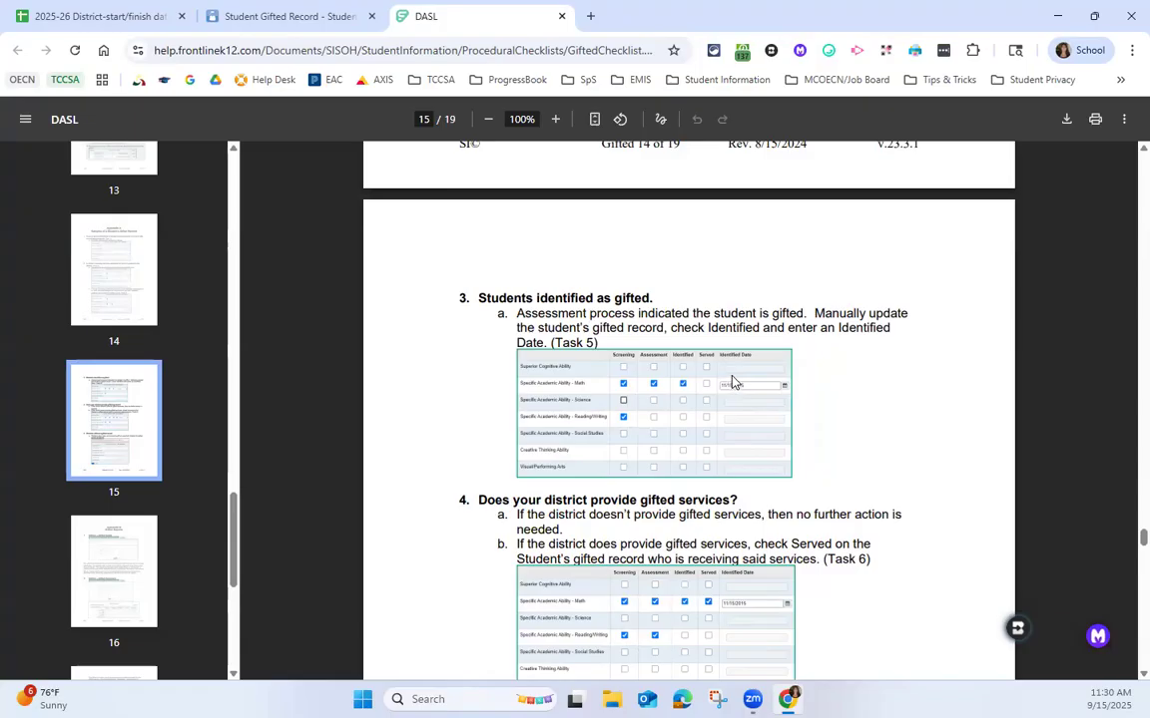
scroll(729, 381, down, 1)
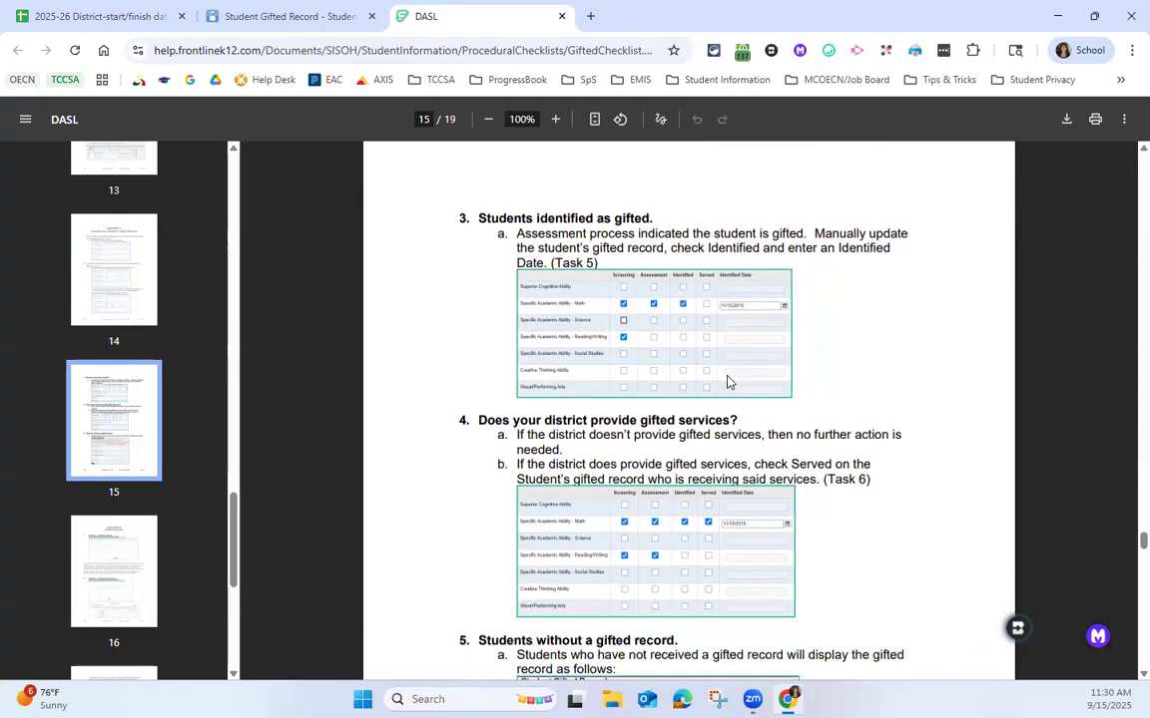
scroll(720, 375, down, 1)
scroll(717, 373, down, 1)
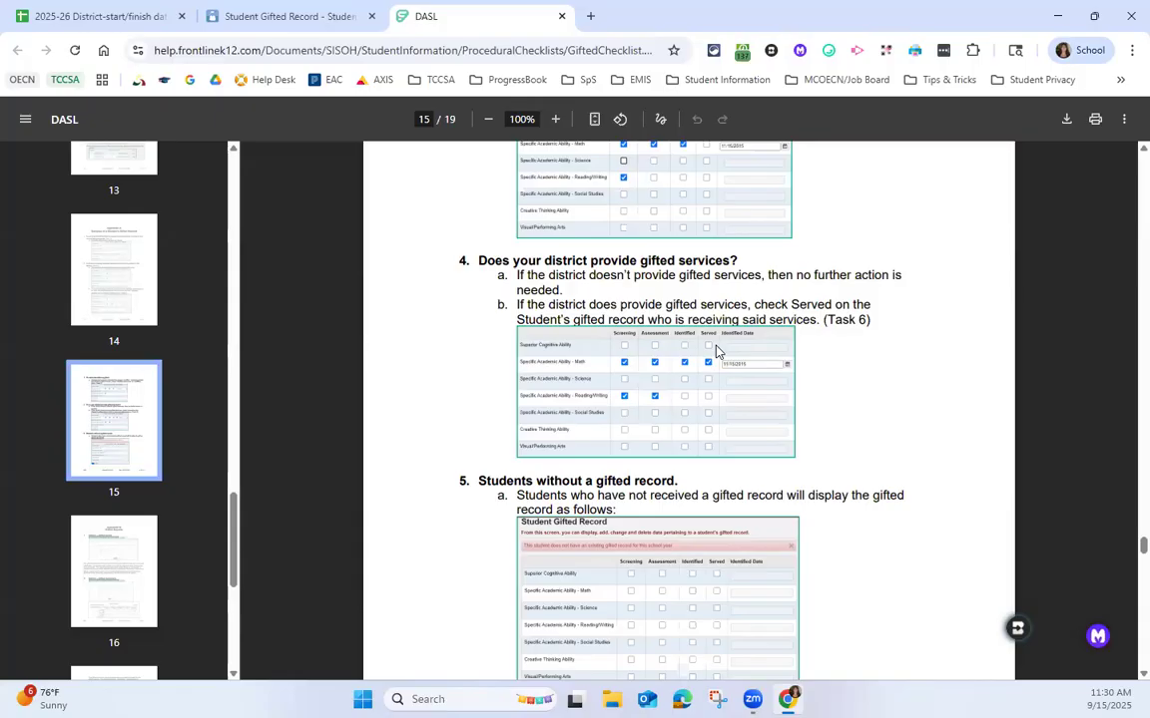
scroll(736, 302, down, 1)
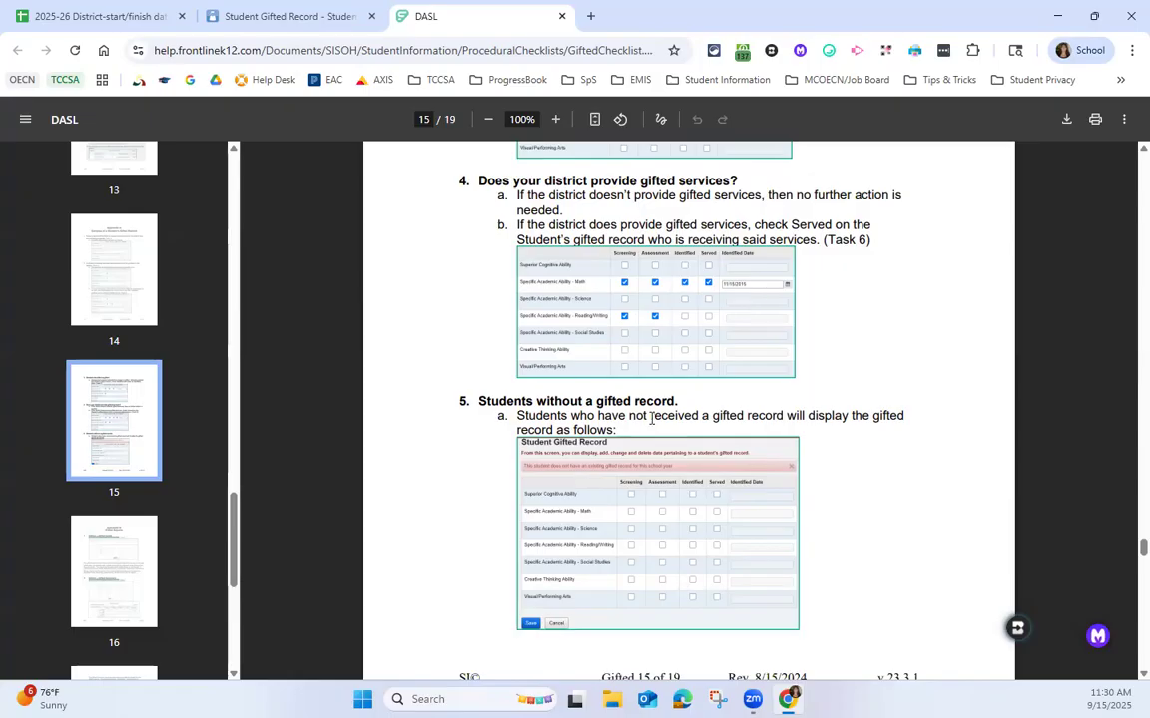
scroll(532, 373, down, 1)
scroll(532, 373, down, 1)
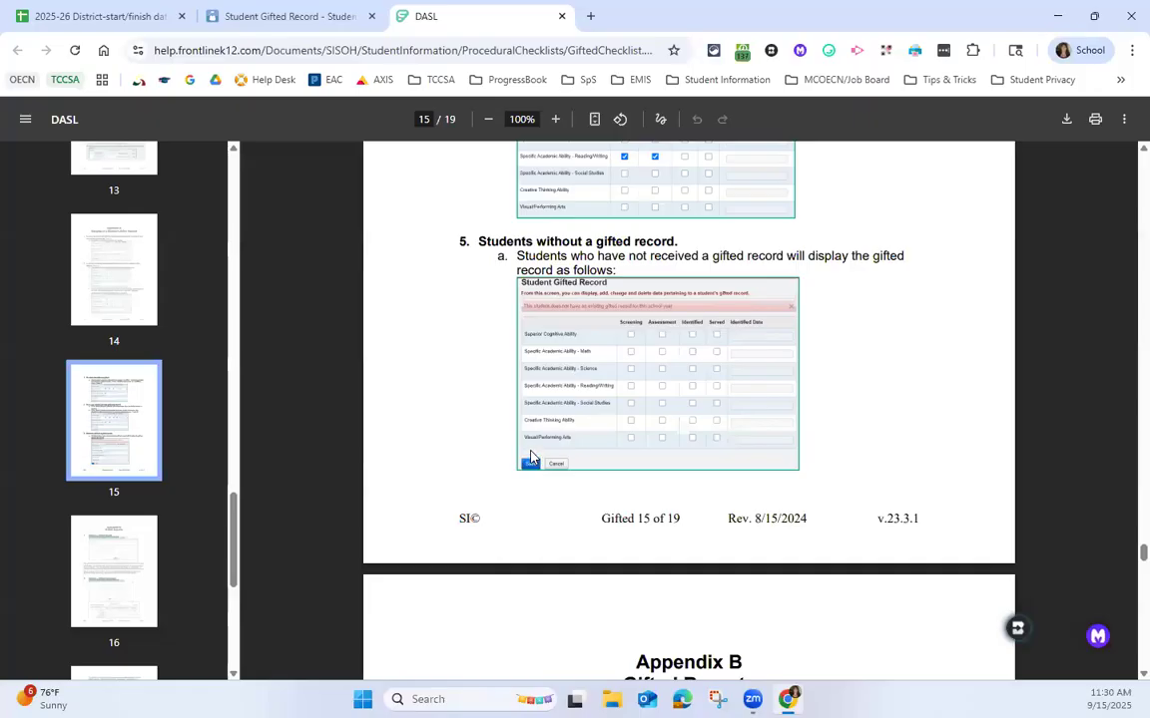
scroll(530, 457, down, 2)
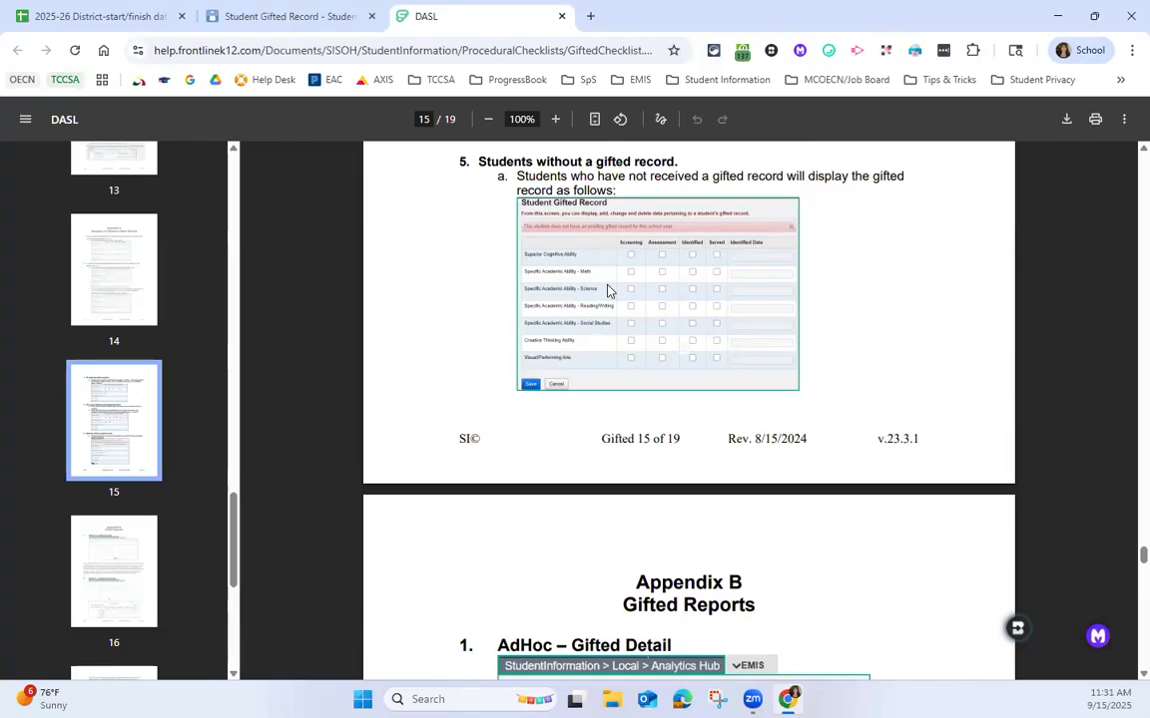
Read the Appendix B descriptions of the AdHoc Gifted Detail and Gifted Summary reports
scroll(645, 369, down, 3)
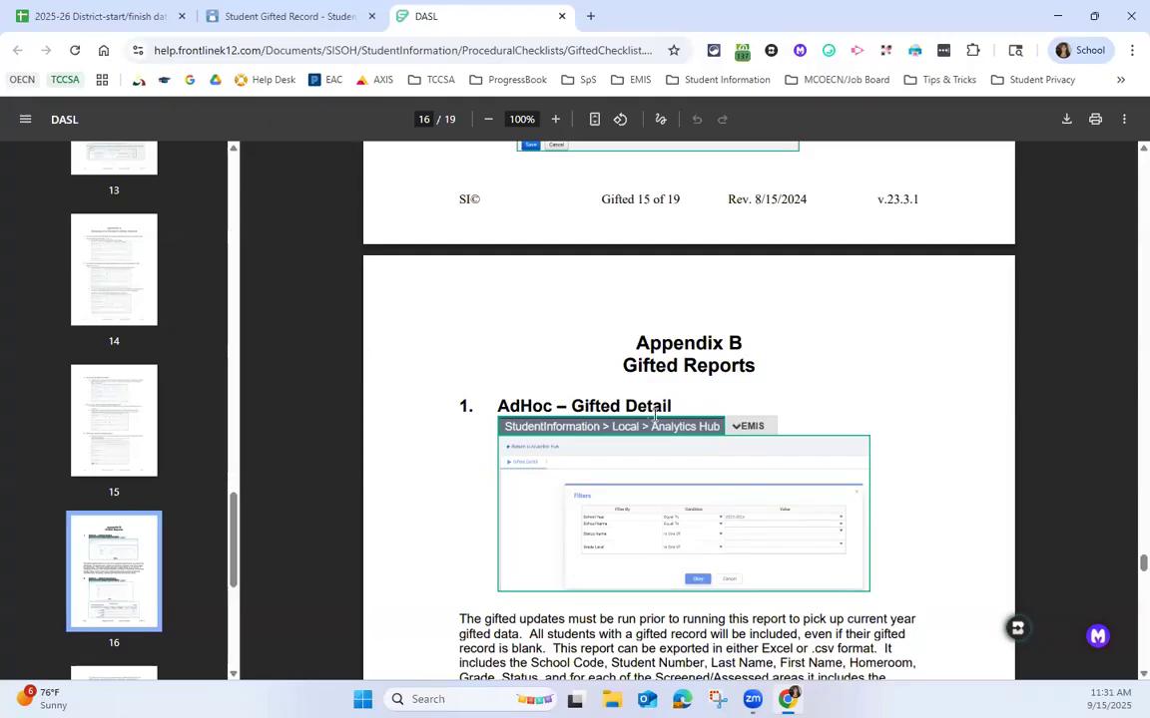
scroll(603, 395, down, 1)
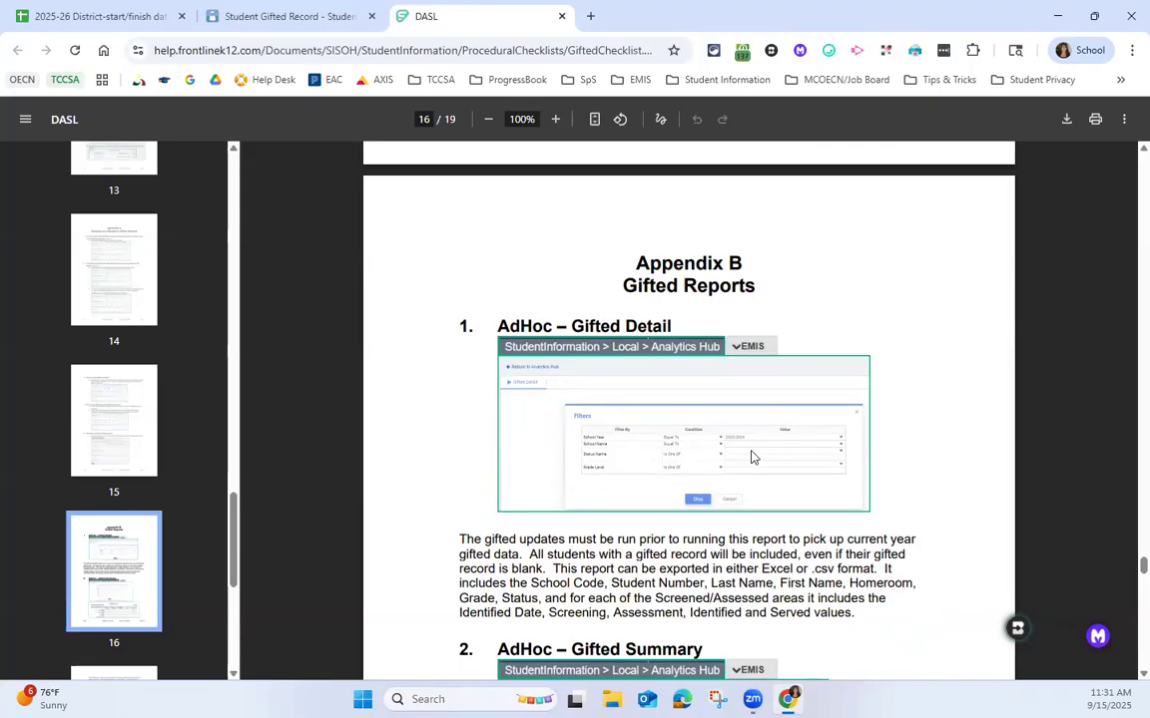
scroll(750, 454, down, 1)
scroll(749, 457, down, 1)
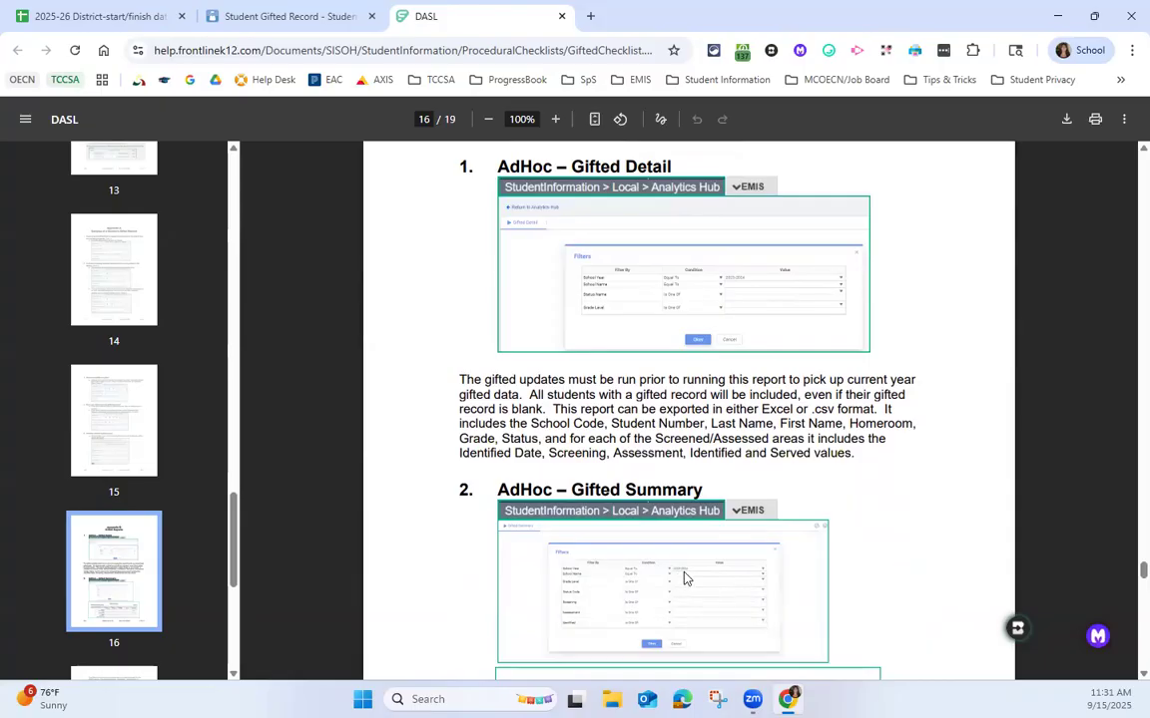
scroll(683, 578, down, 2)
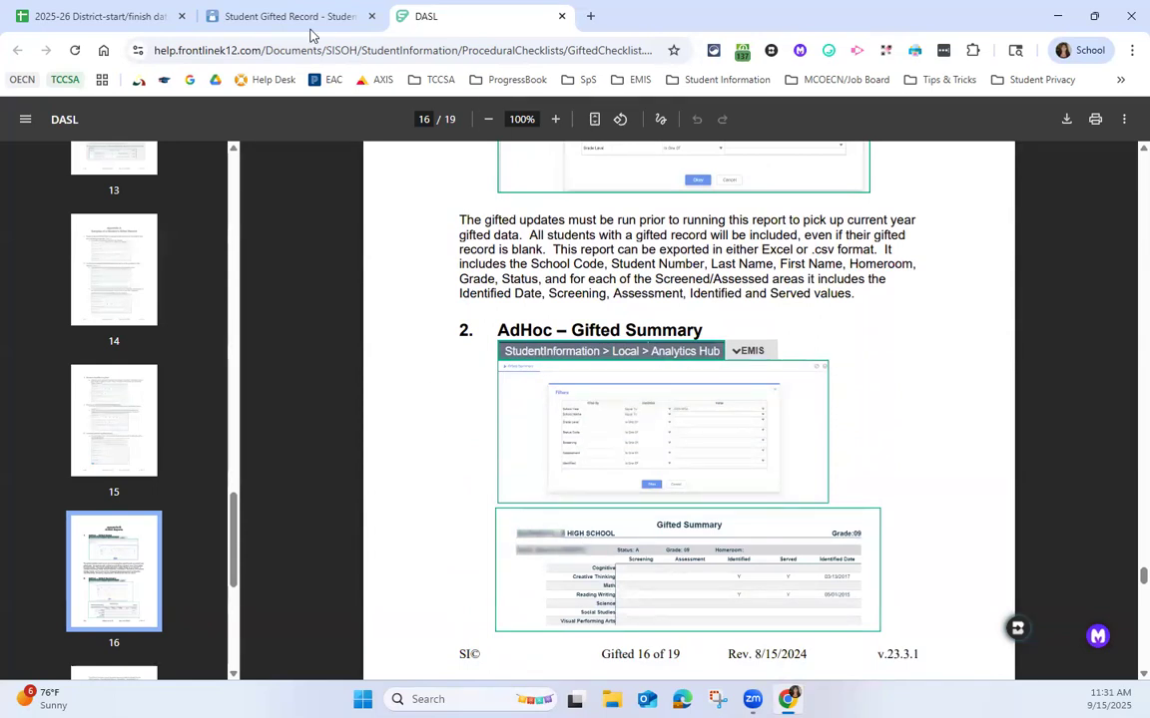
Switch to StudentInformation, open the Analytics Hub, and find the Gifted Detail and Gifted Summary reports in the EMIS category
key(ctrl+shift+Tab)
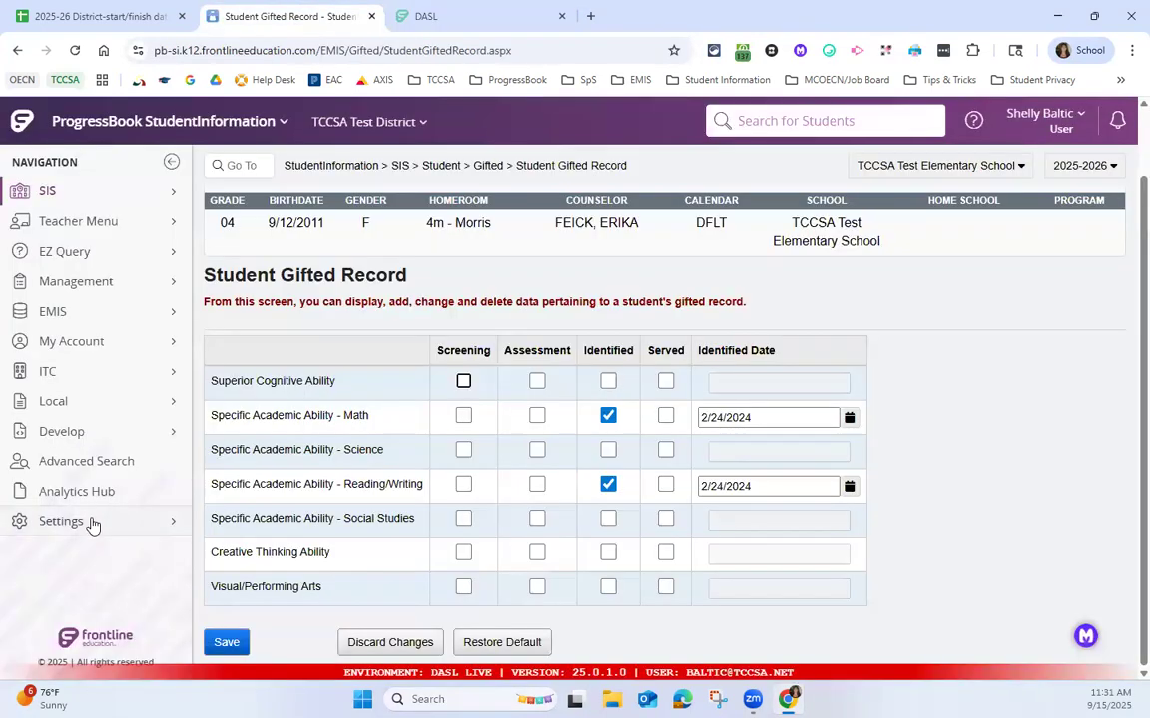
click(93, 521)
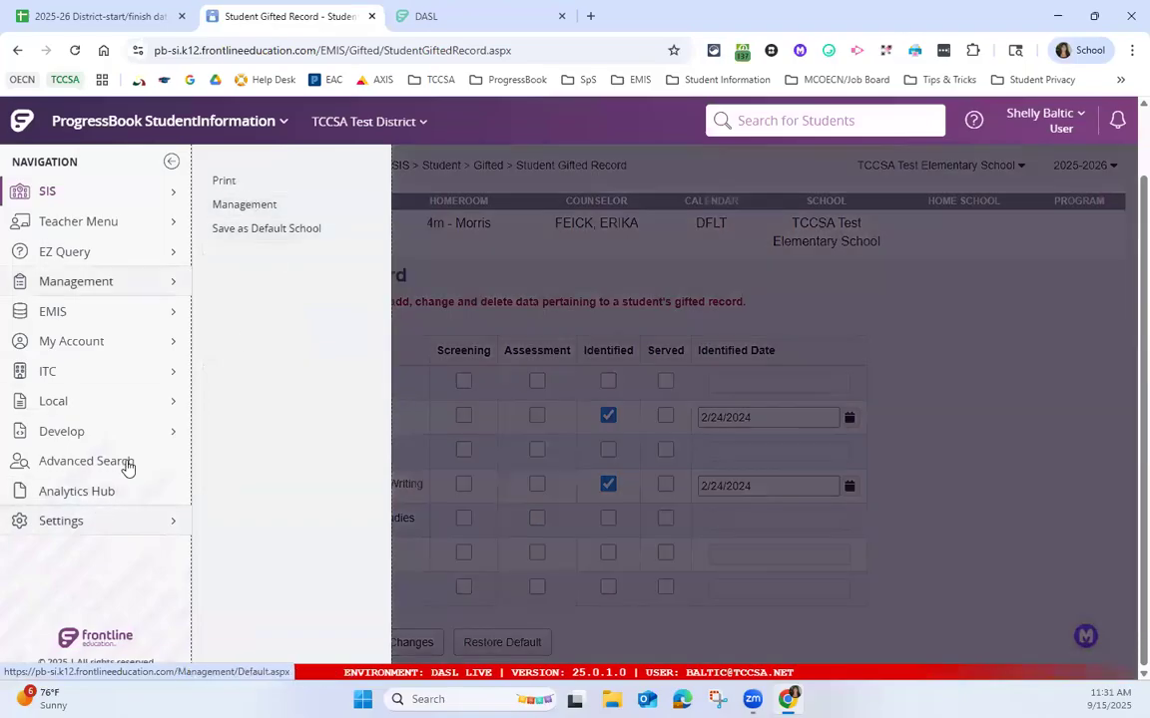
click(135, 493)
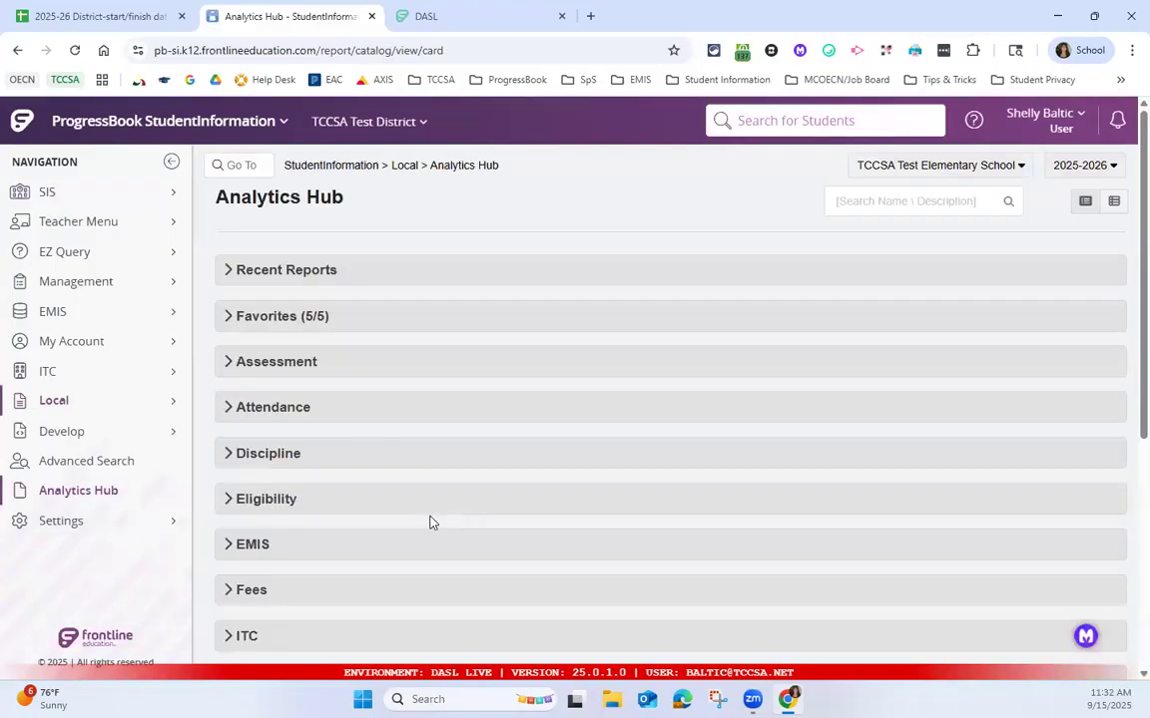
scroll(349, 519, down, 3)
click(229, 387)
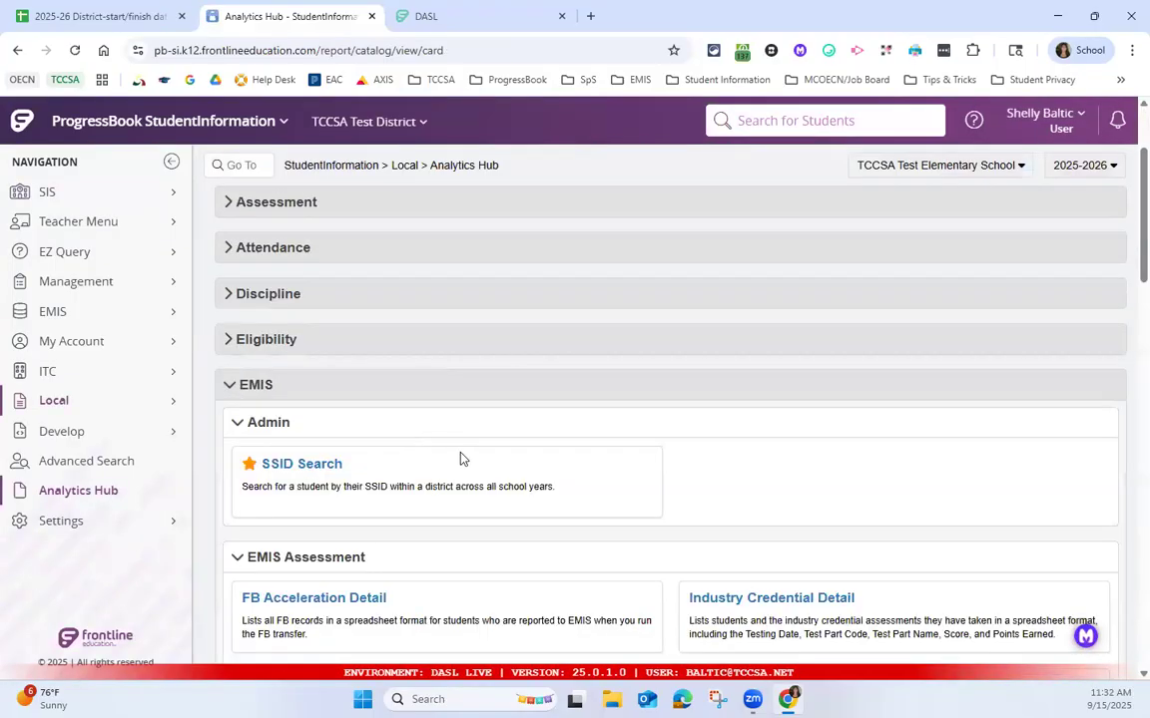
scroll(467, 460, down, 2)
scroll(467, 460, down, 8)
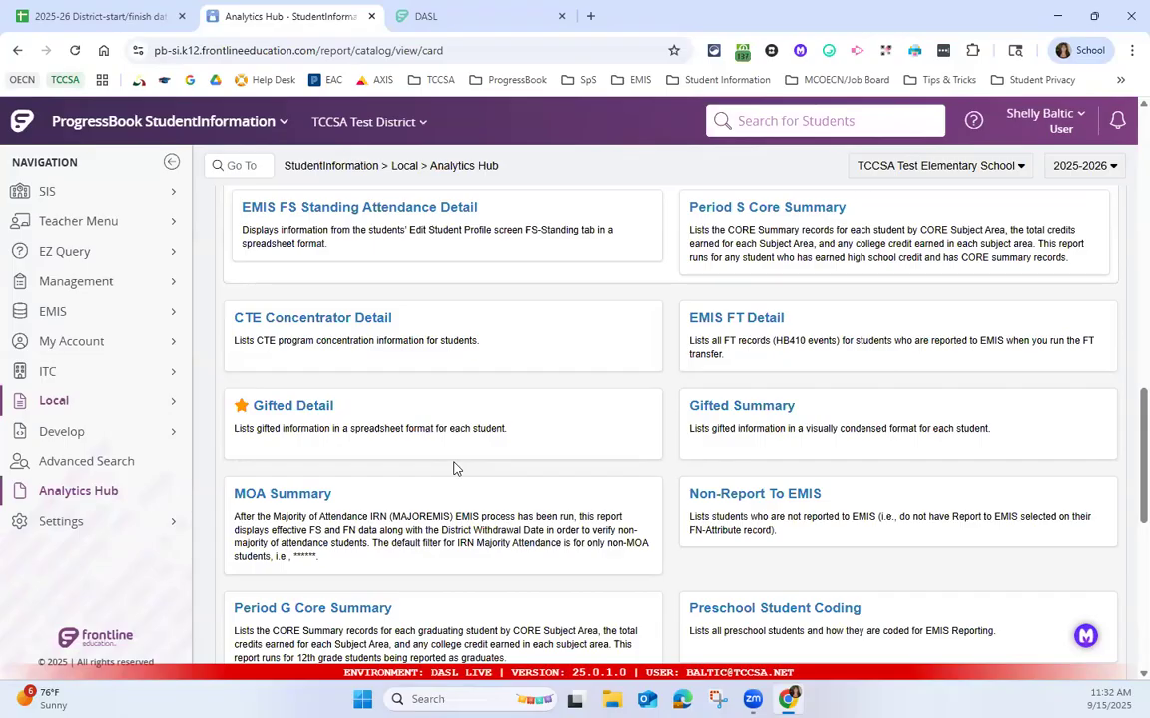
Open the Batch/Report Management window, examine the list of report jobs, and close it
click(116, 523)
click(261, 208)
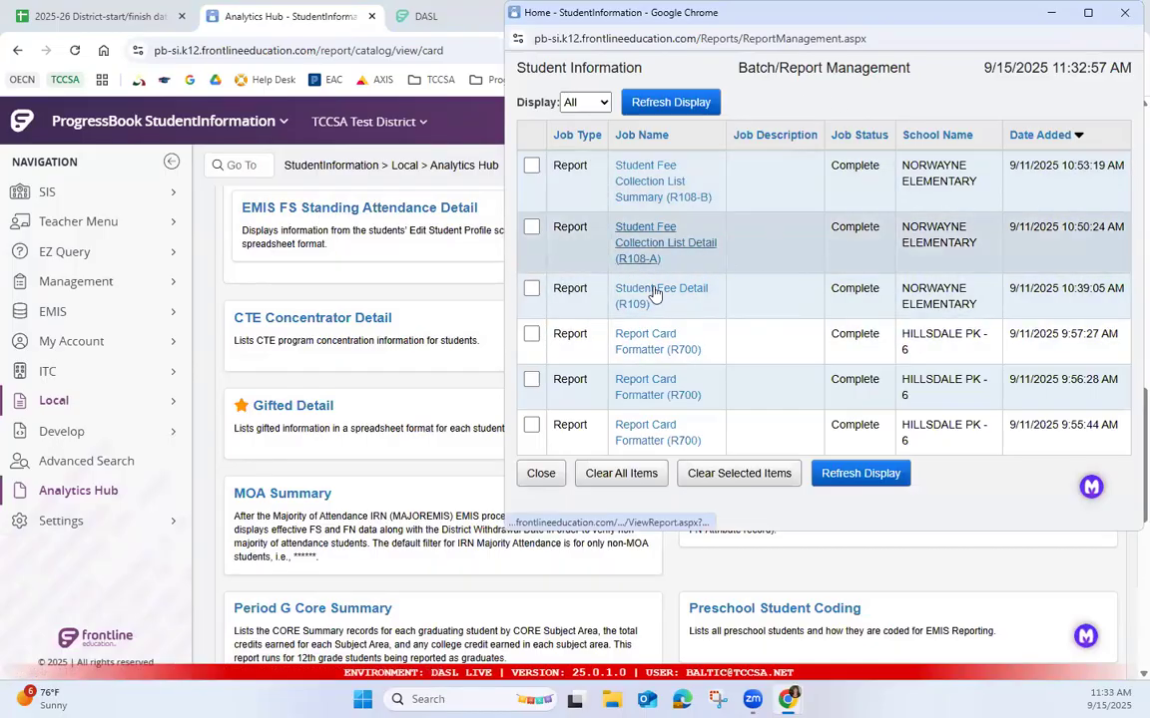
click(1123, 16)
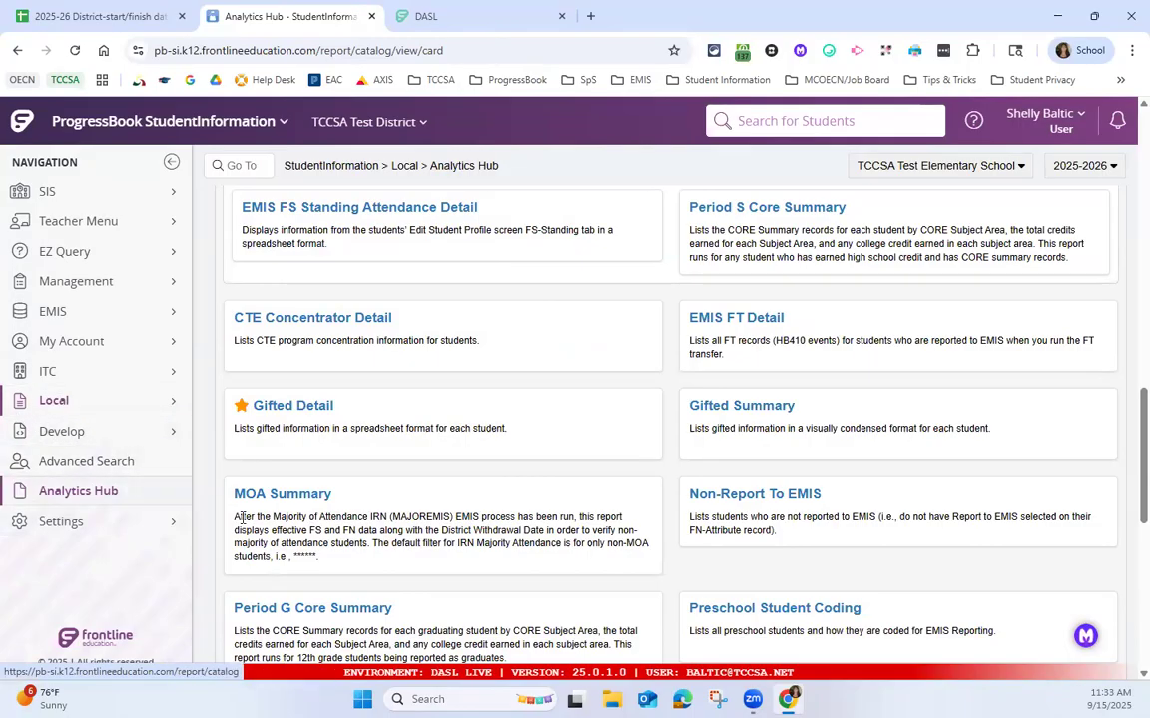
Open Student Reports under SIS > School to reach the gifted student reports
click(100, 195)
click(337, 449)
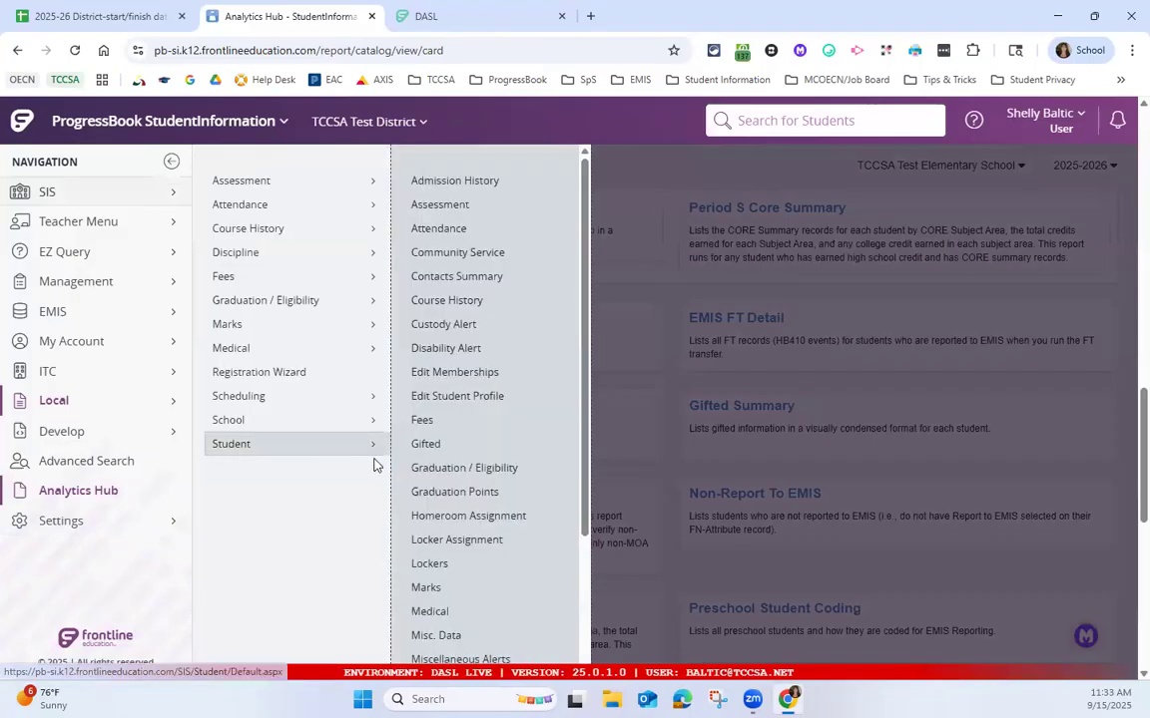
scroll(478, 437, down, 3)
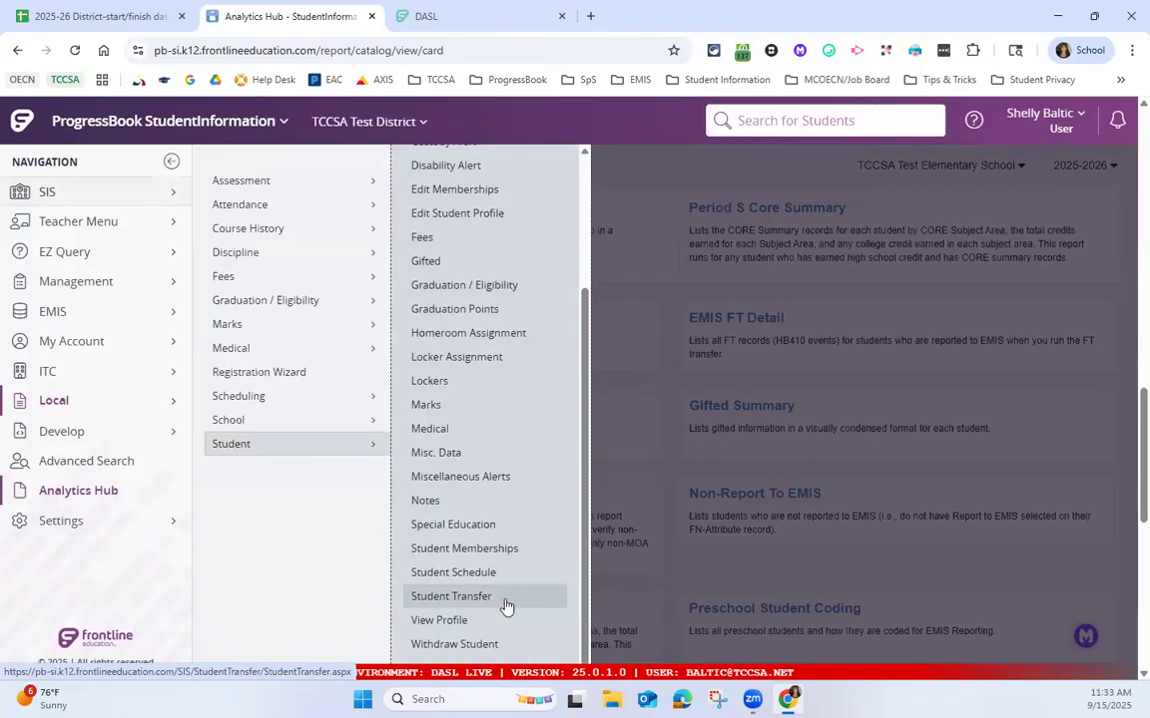
scroll(507, 569, down, 4)
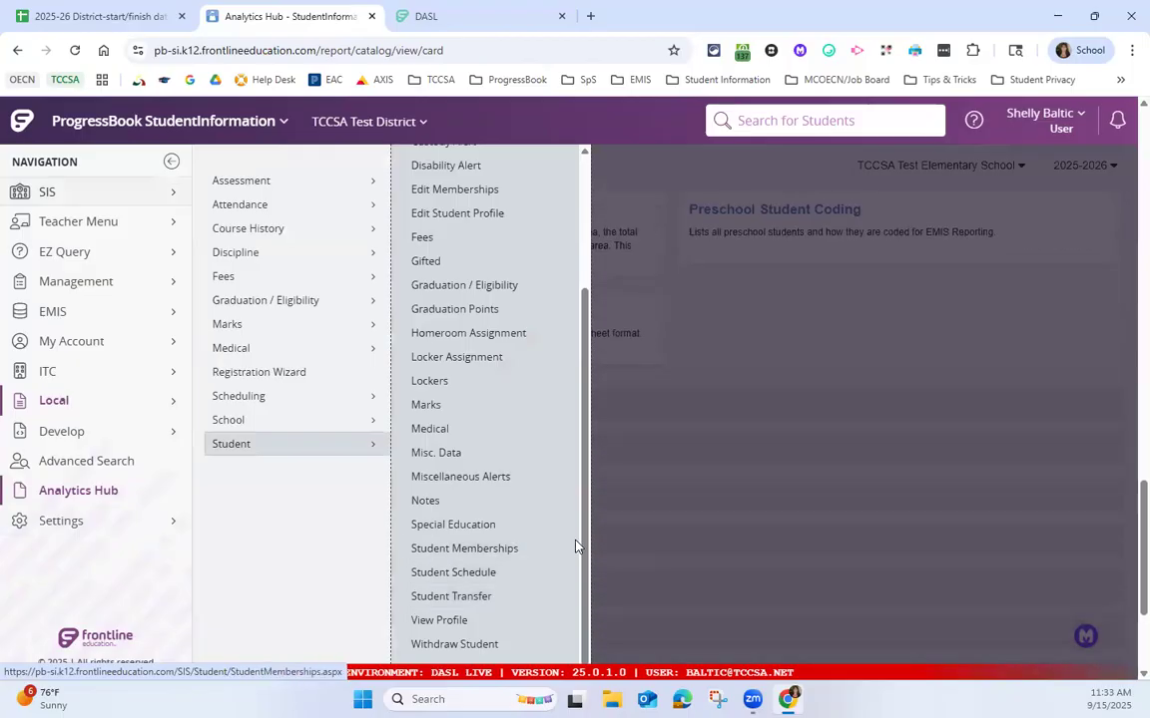
click(242, 421)
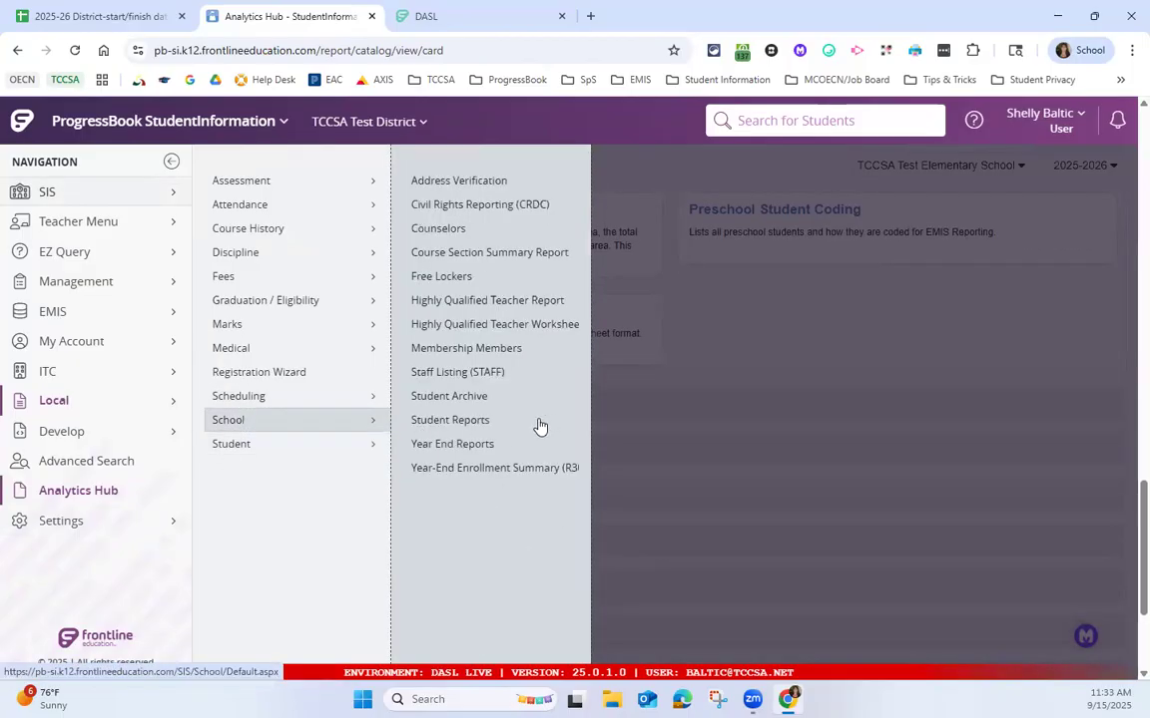
click(478, 428)
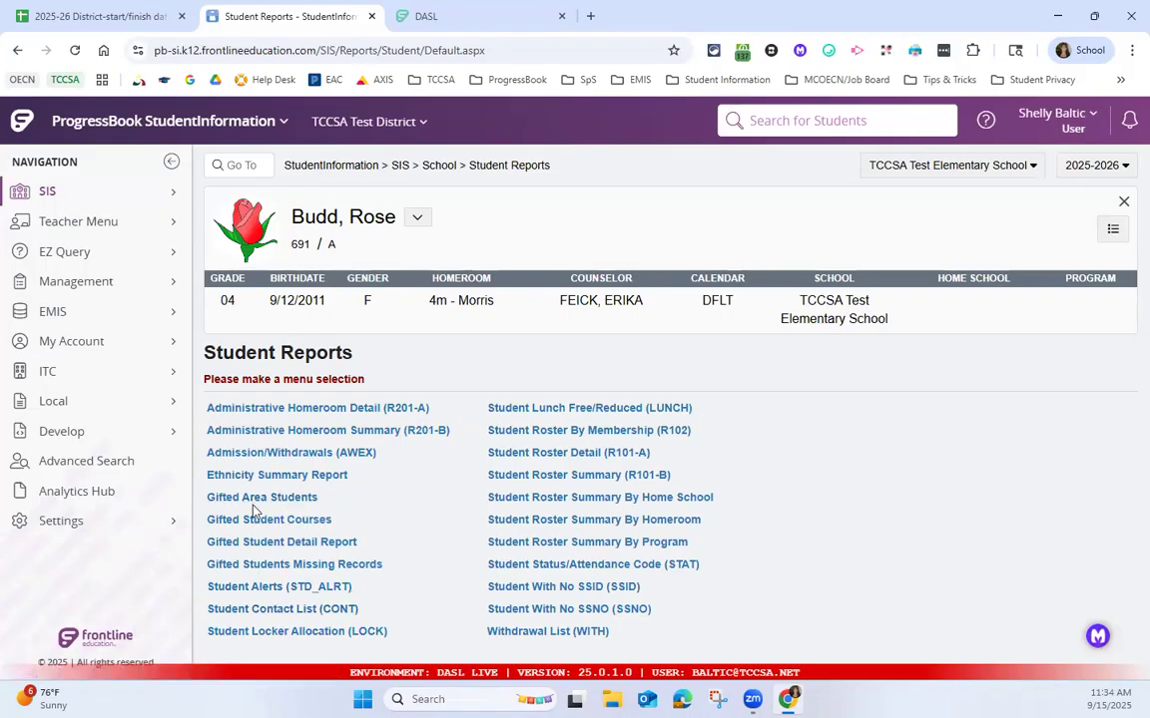
Review the checklist's Gifted Area Students section, highlight Local Ethnicity in its note, and return to the Student Reports page in StudentInformation
click(467, 13)
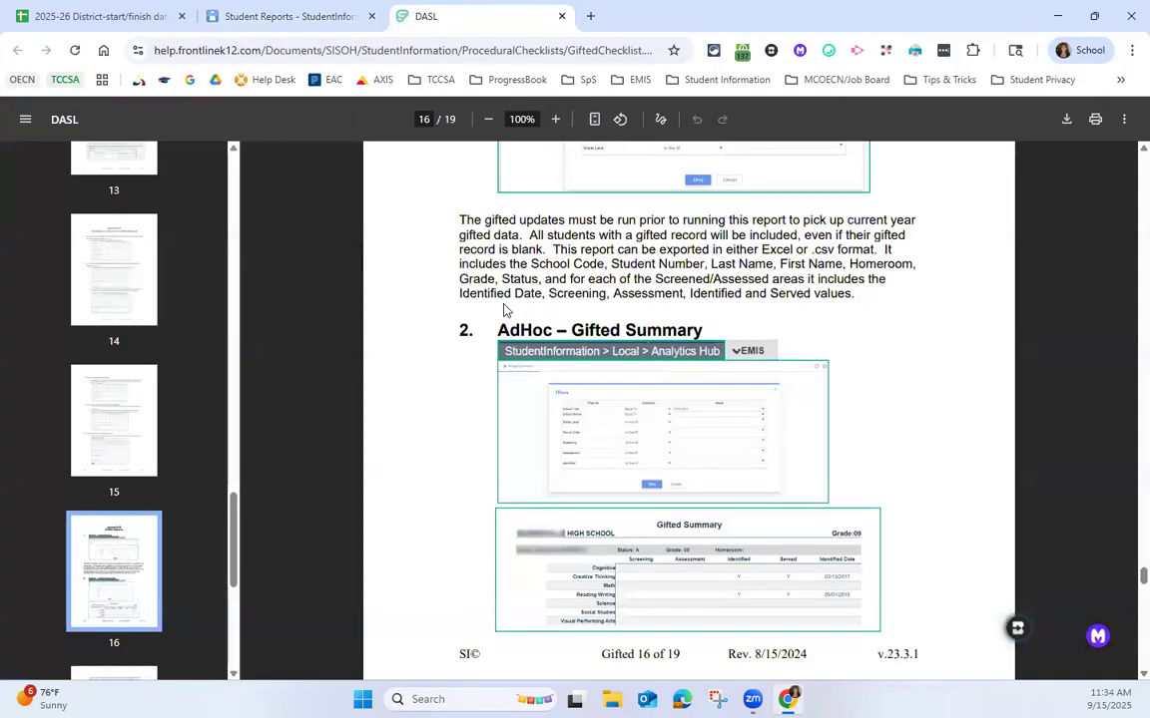
scroll(504, 310, down, 10)
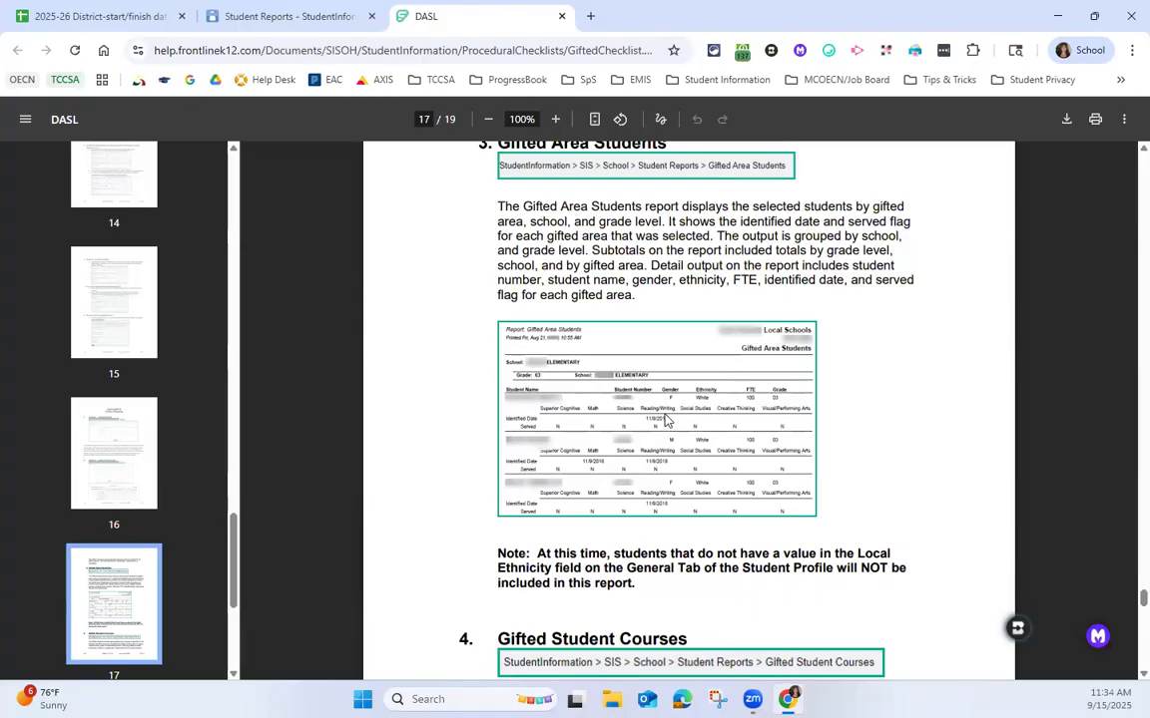
scroll(655, 330, down, 3)
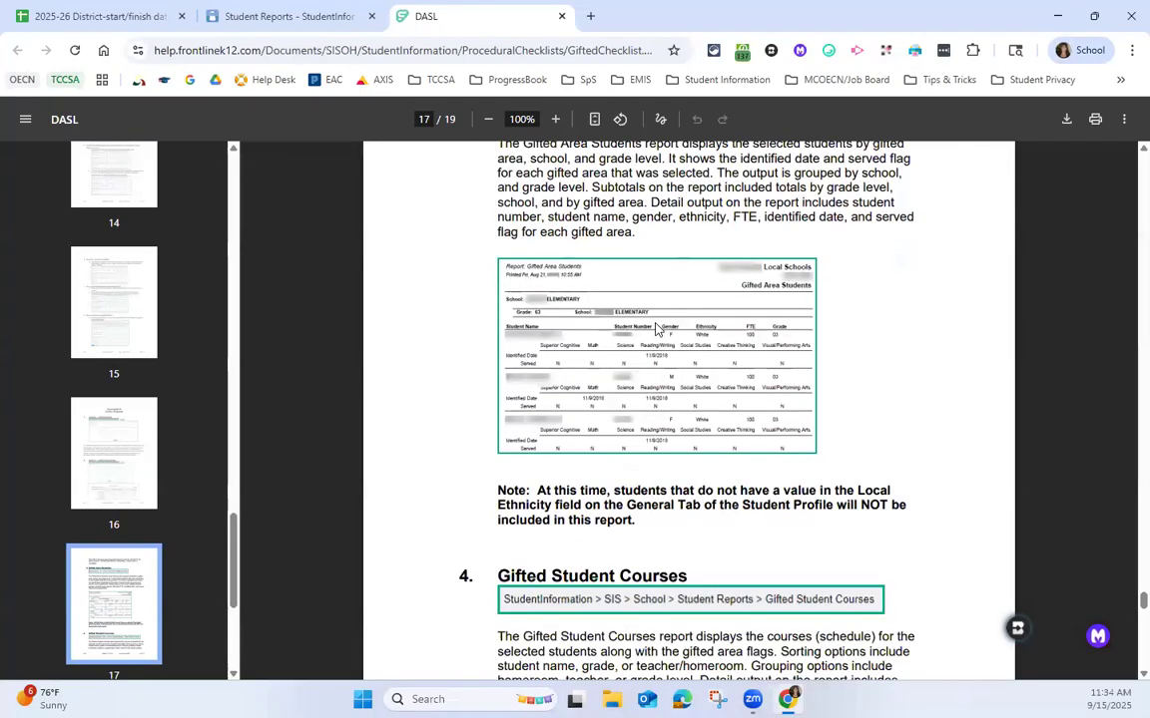
scroll(655, 330, down, 2)
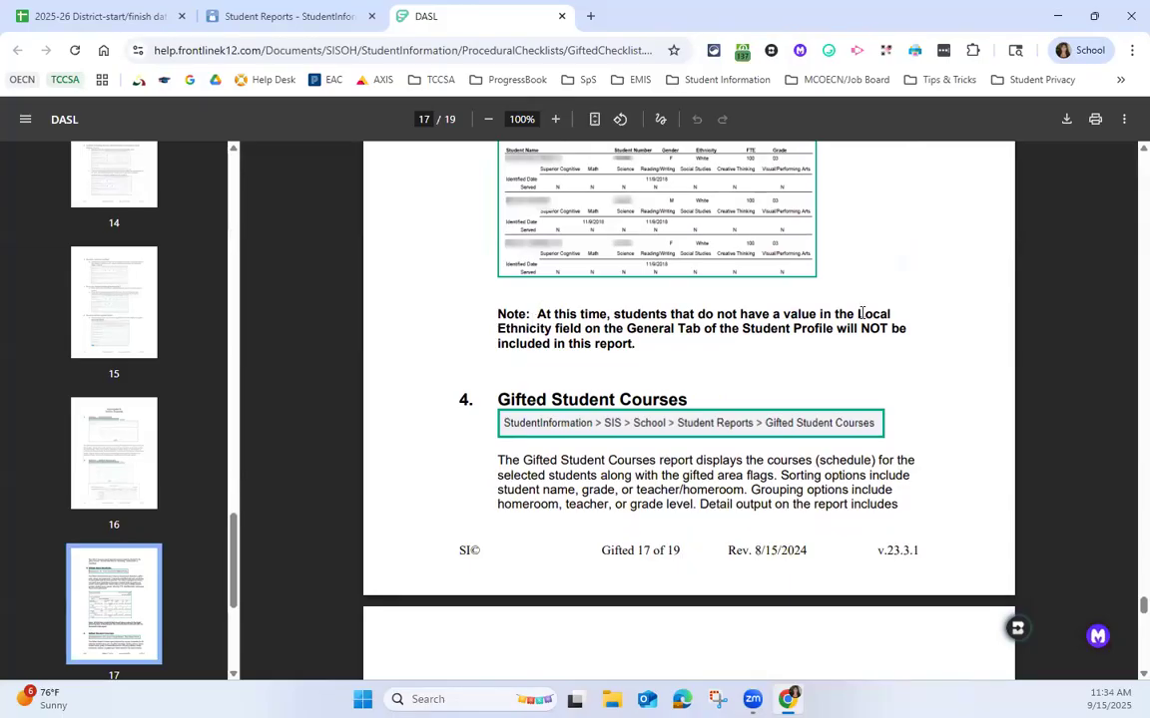
drag(848, 314, 552, 329)
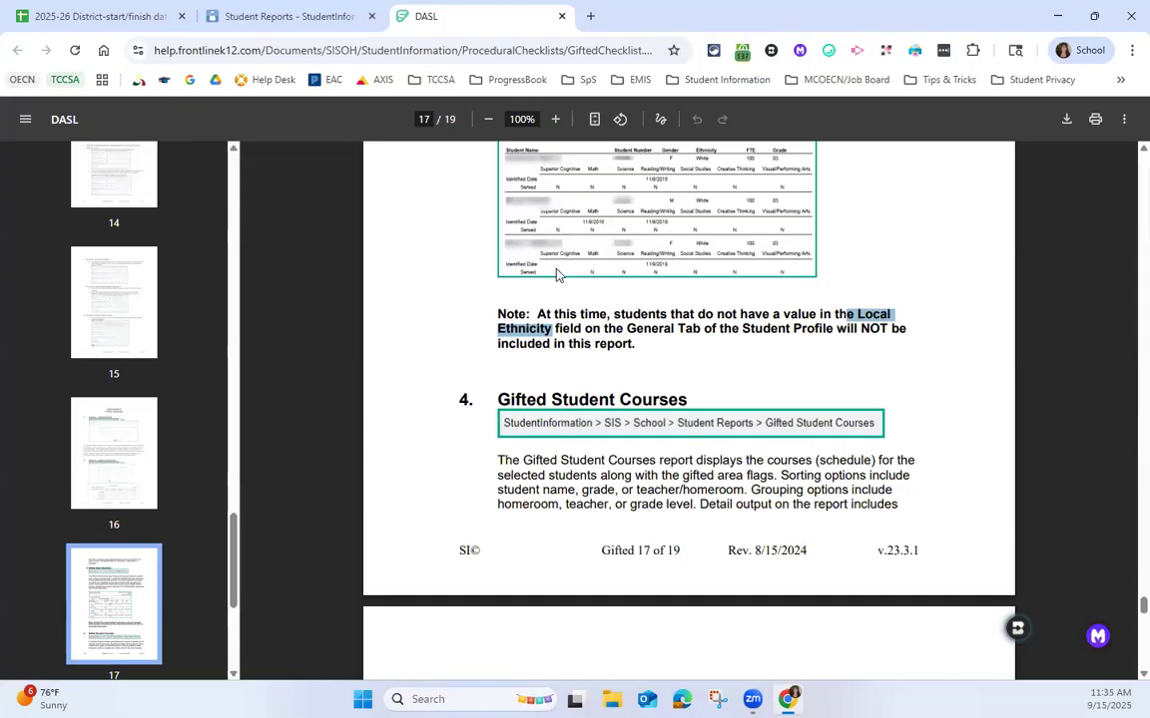
scroll(367, 285, up, 4)
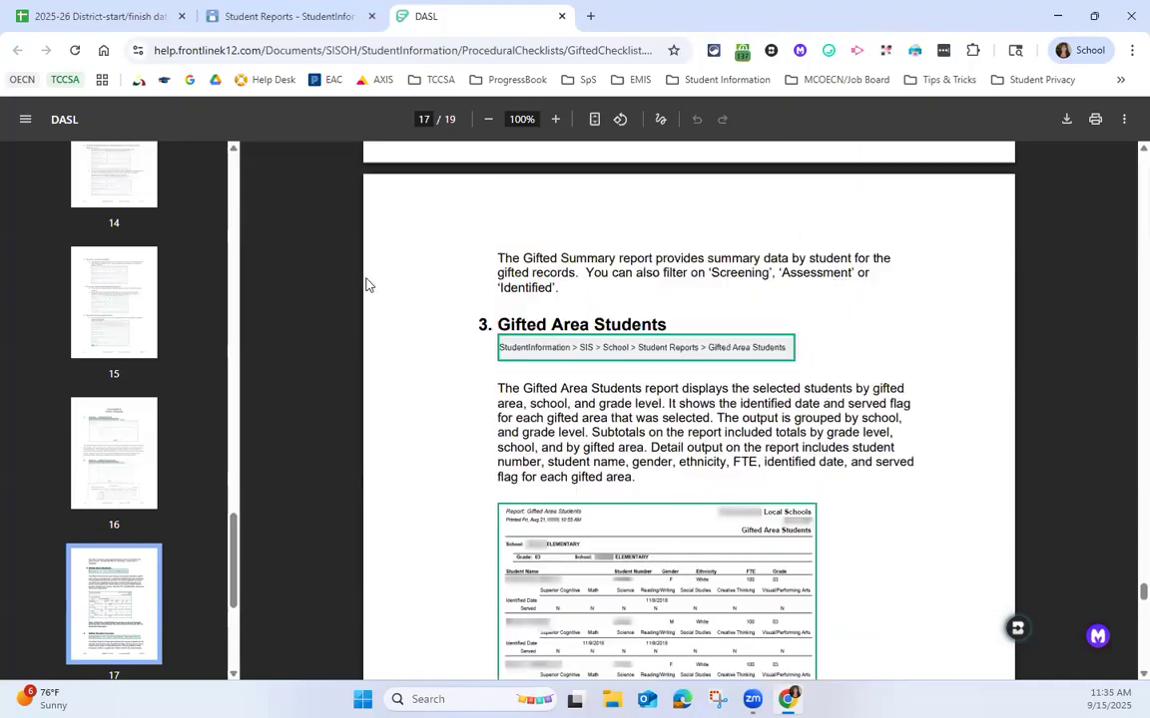
scroll(657, 361, down, 2)
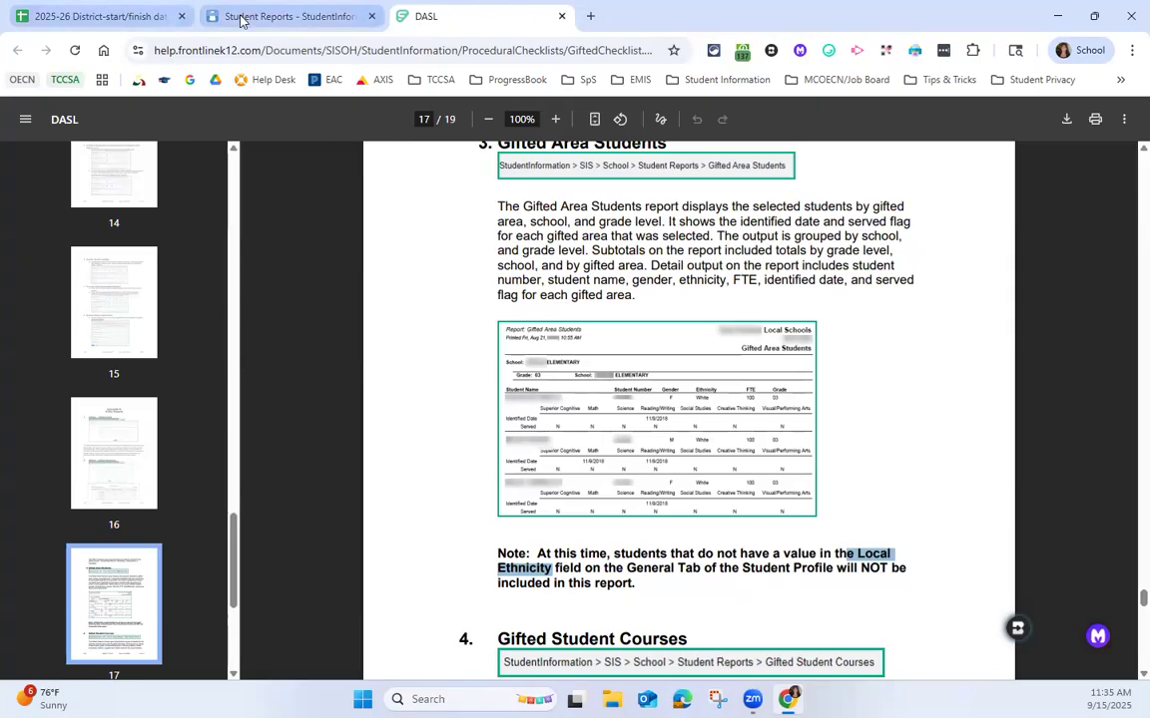
key(ctrl+shift+Tab)
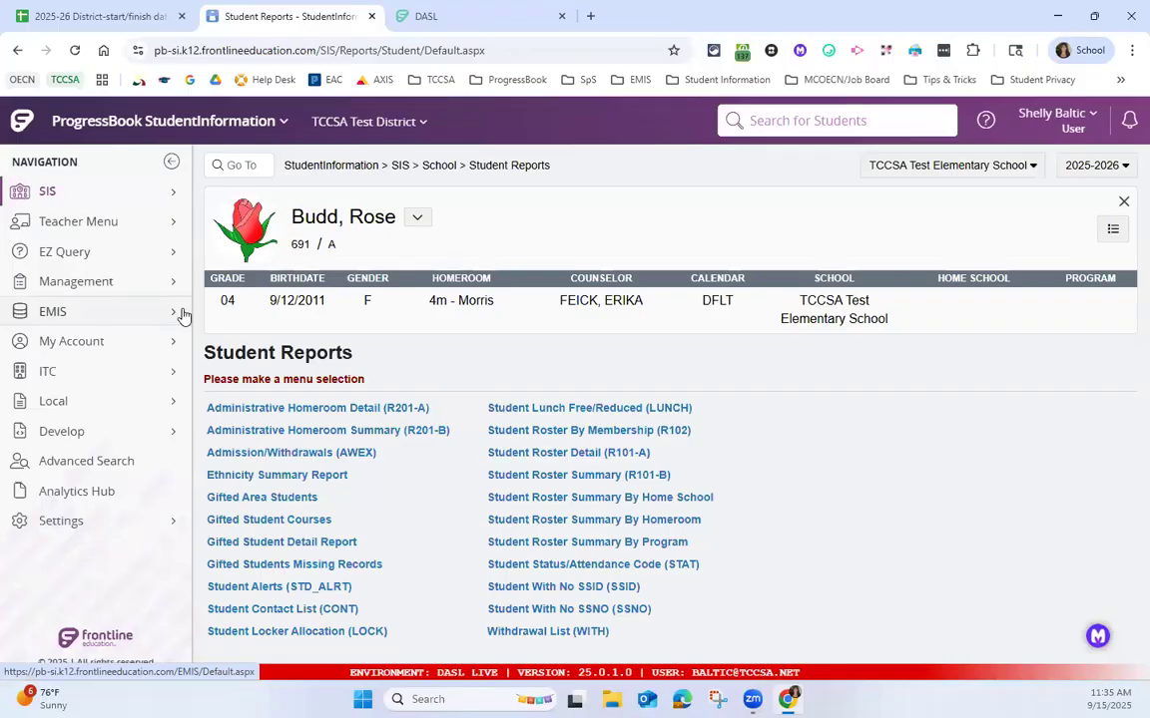
Open Student Profile Bulk Update under Management > Ad-Hoc Updates
click(160, 312)
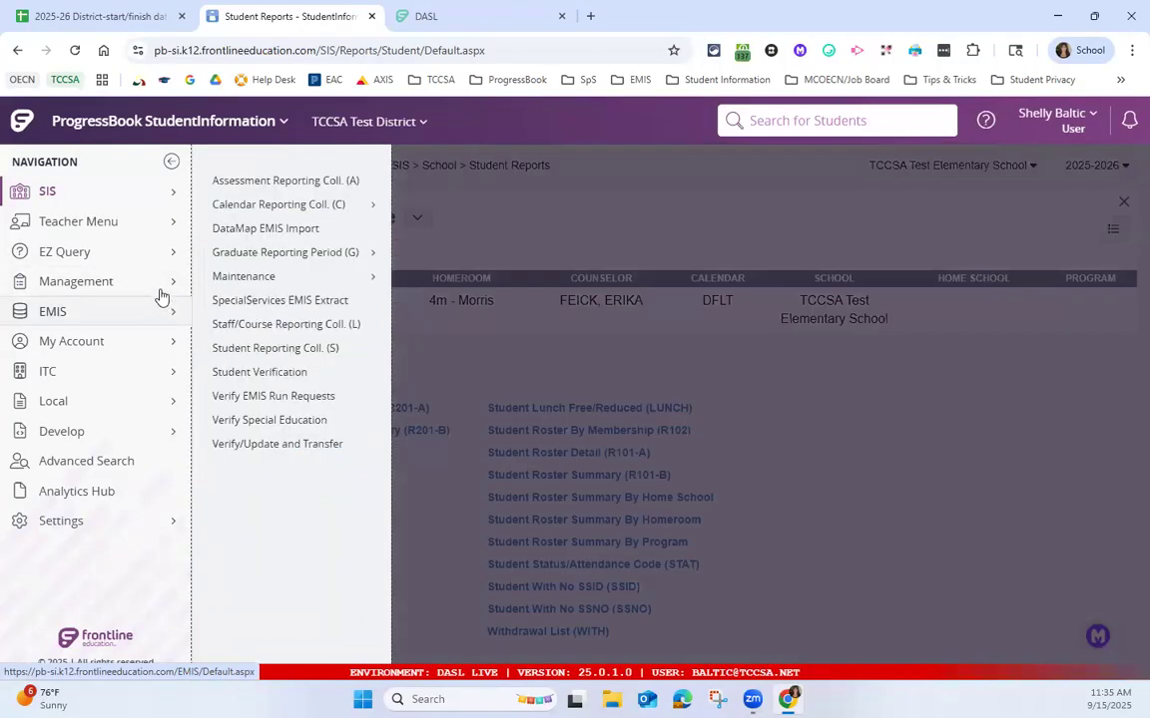
click(162, 284)
click(291, 183)
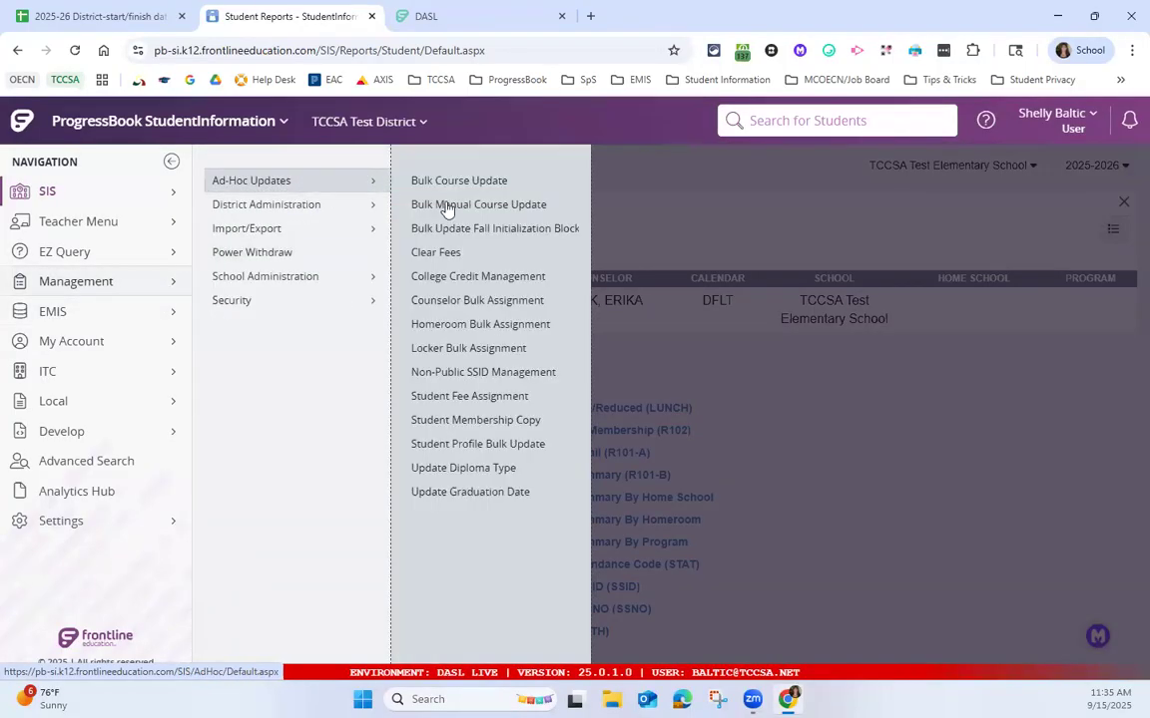
click(530, 441)
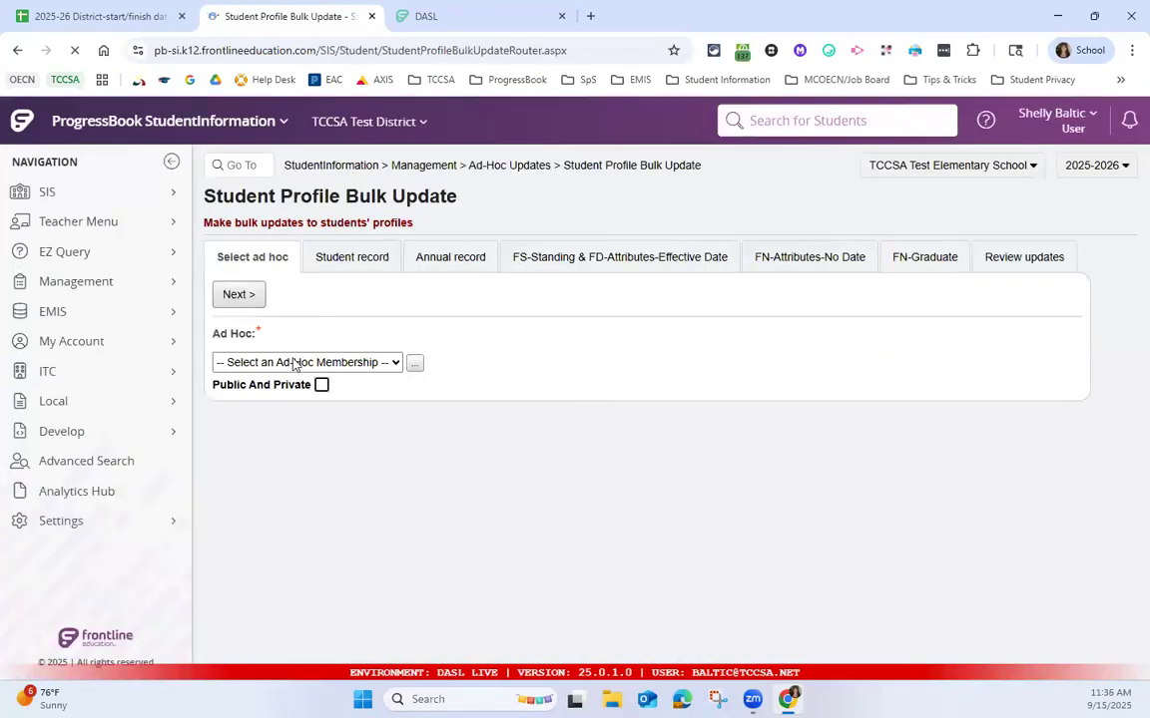
Select the 26-27 JVS Seniors ad-hoc membership for the bulk update and proceed to the Student record fields
click(297, 362)
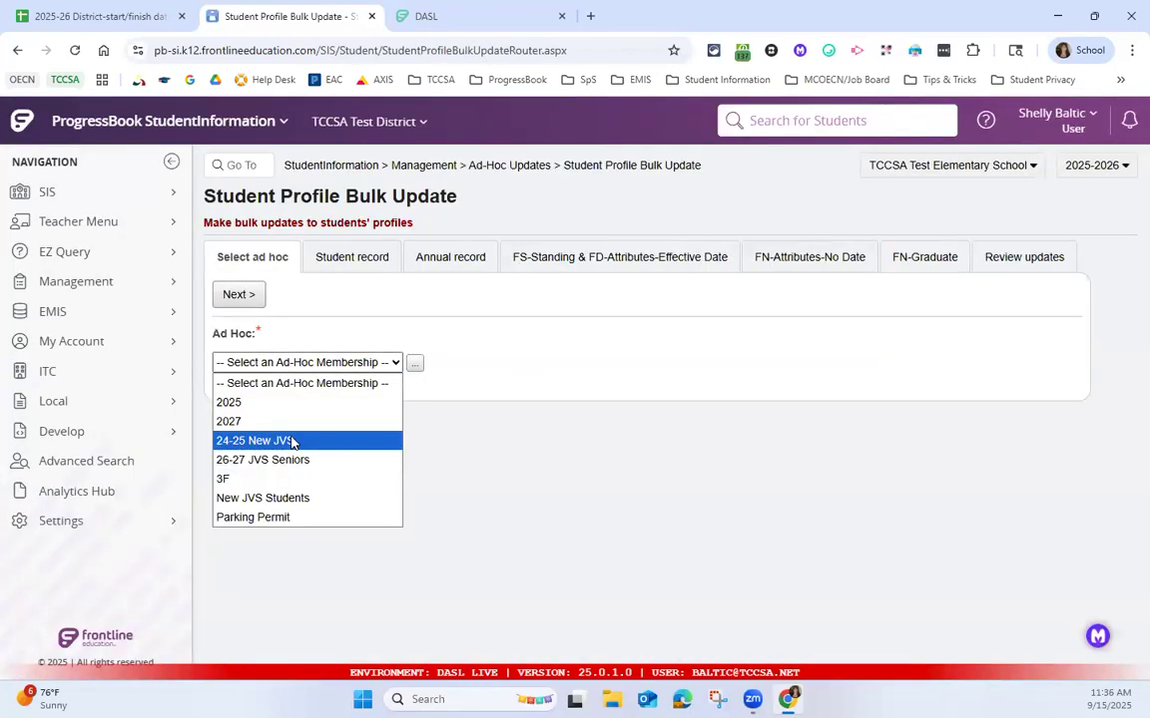
click(267, 459)
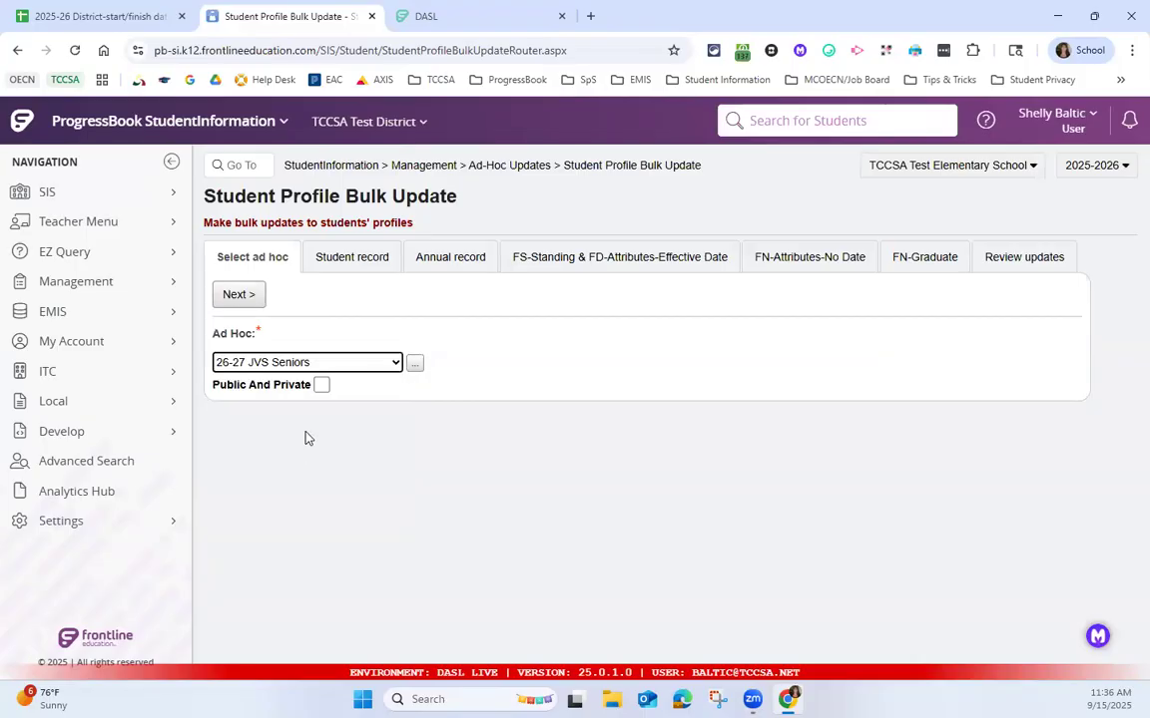
click(257, 294)
Examine the Student record bulk update fields, including the Local Ethnic Category choices and the Ethnicity / Race section
scroll(310, 320, down, 1)
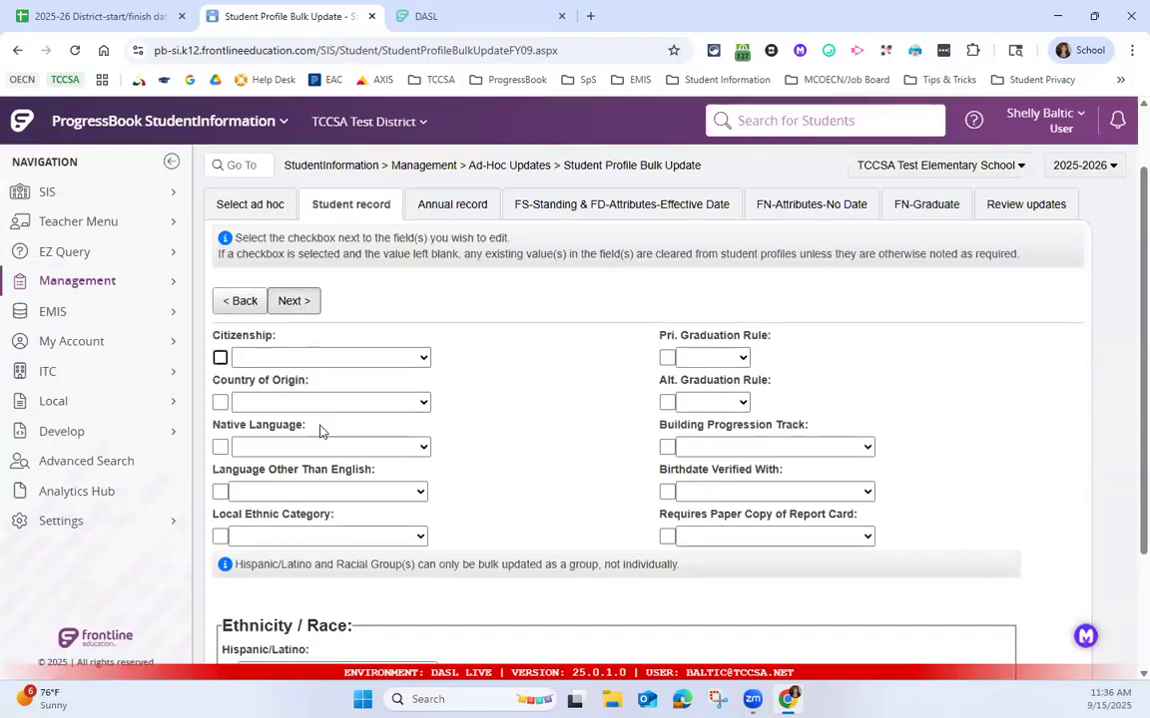
scroll(364, 464, down, 1)
click(361, 464)
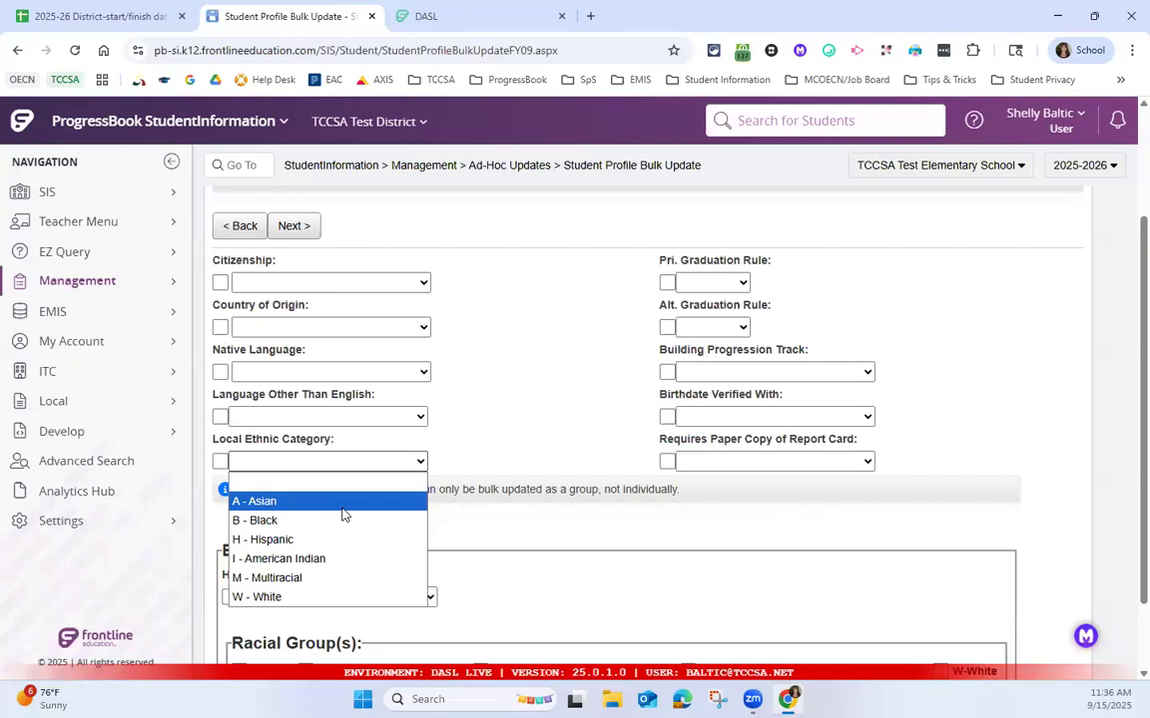
click(454, 379)
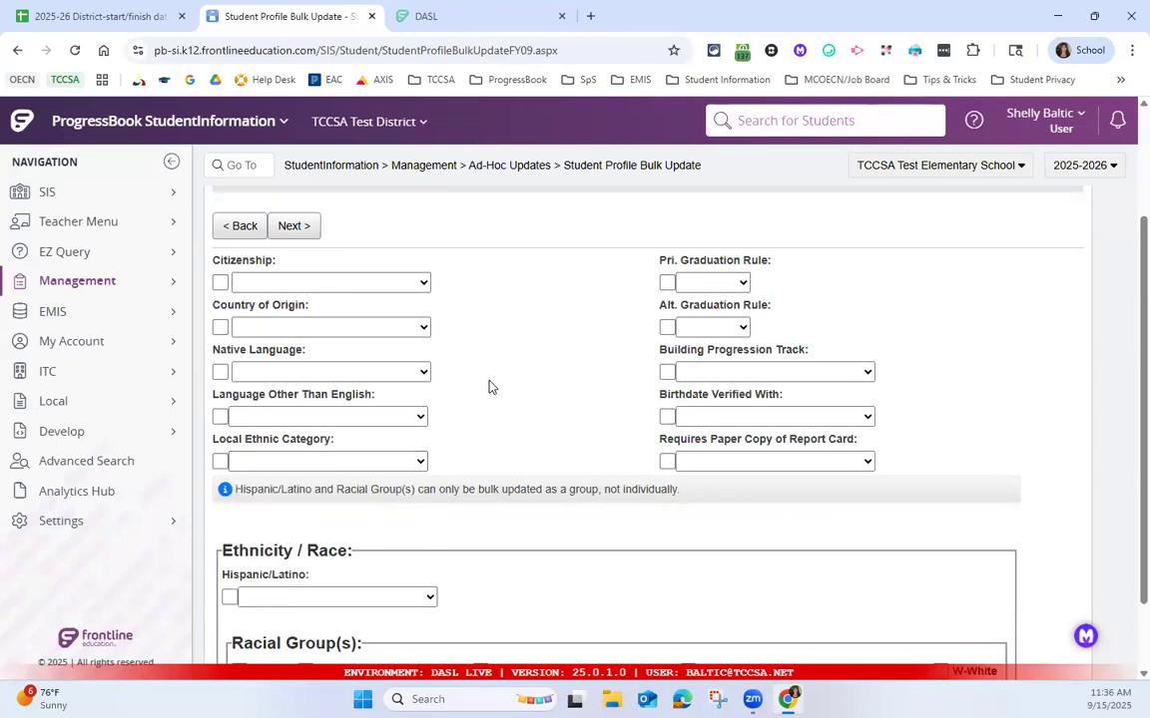
scroll(488, 387, down, 1)
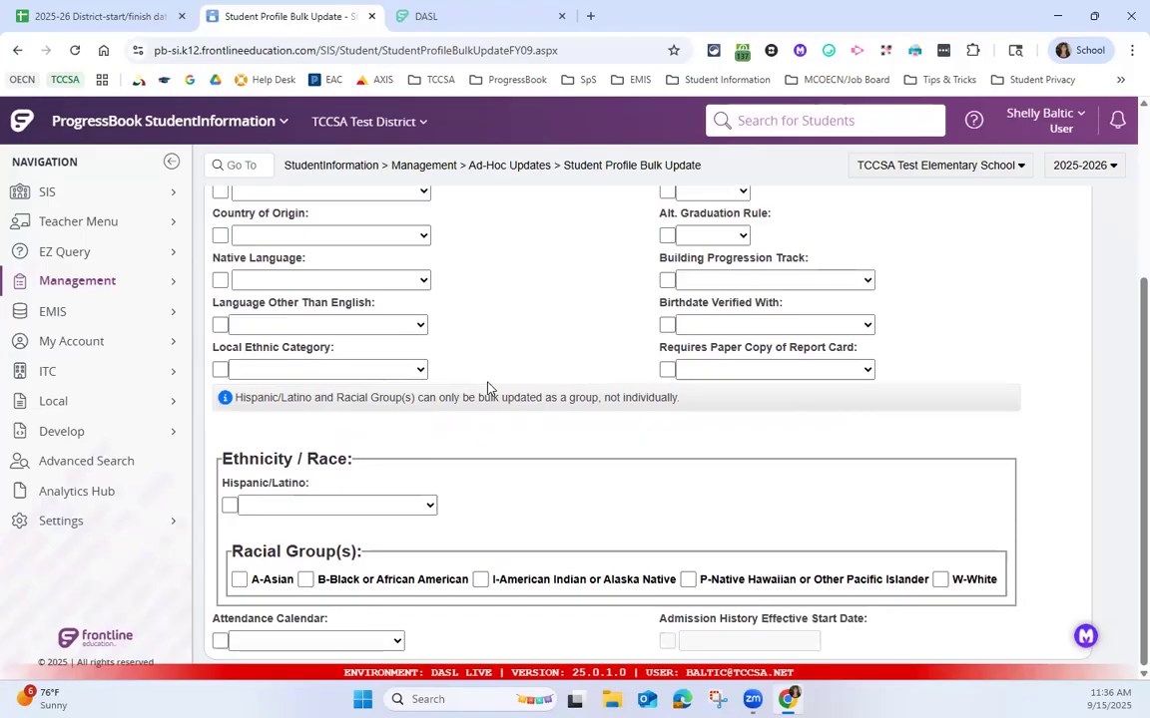
scroll(488, 388, up, 1)
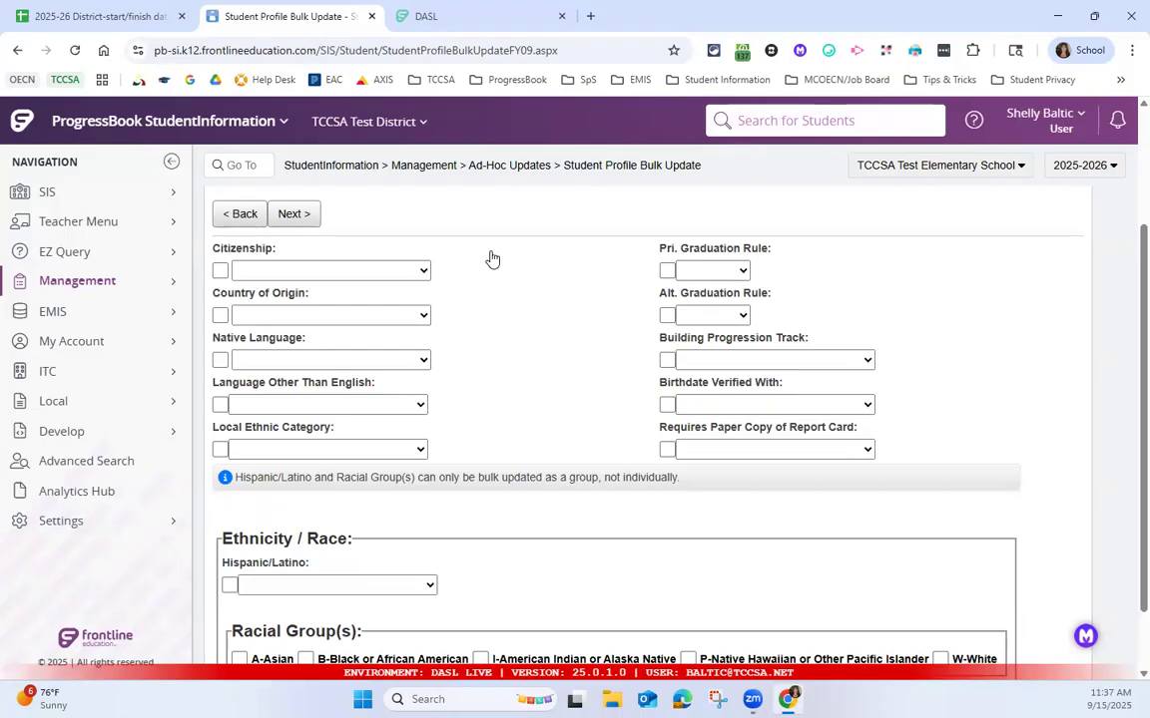
Try to find the sample student by last name within TCCSA Test Elementary School
click(772, 119)
text(burr)
key(Return)
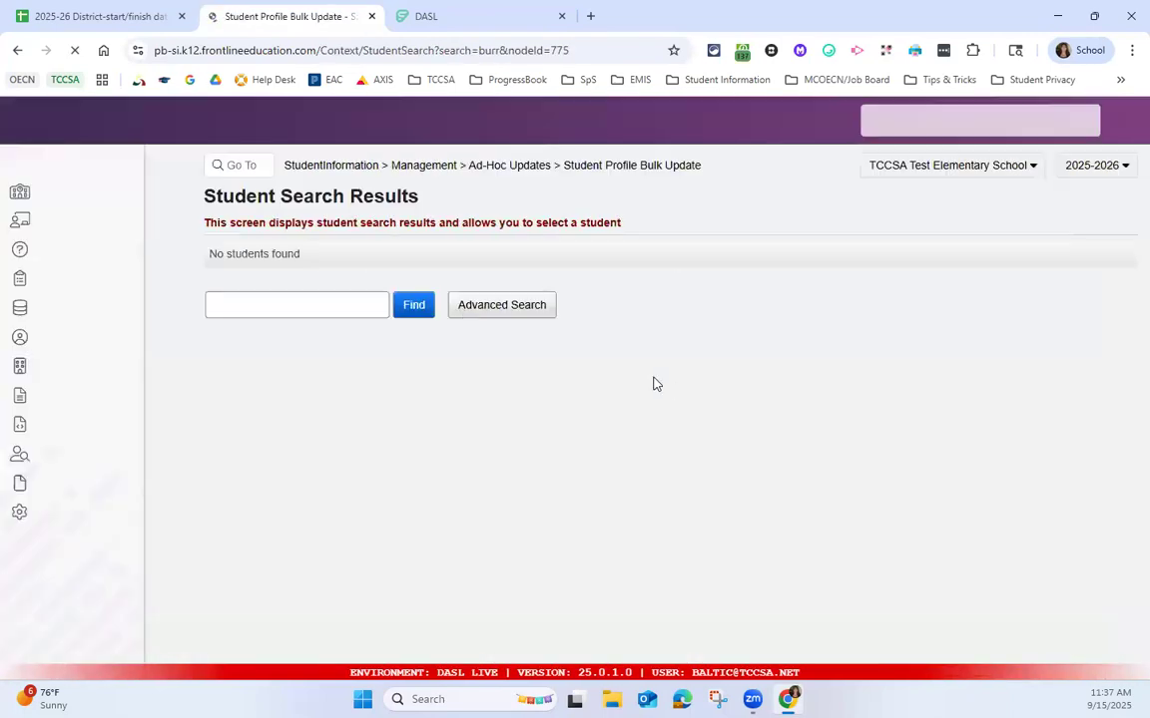
Change the school to TCCSA Test High School and search for the sample student by last name
click(891, 168)
click(905, 237)
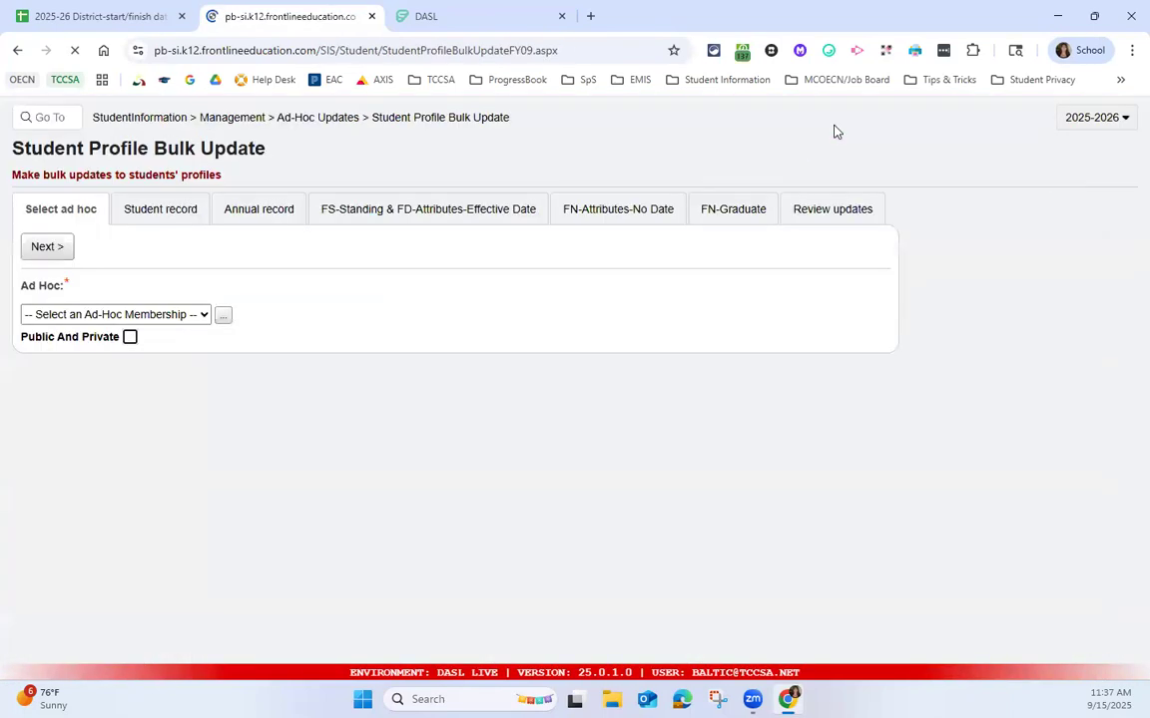
text(burr)
key(Return)
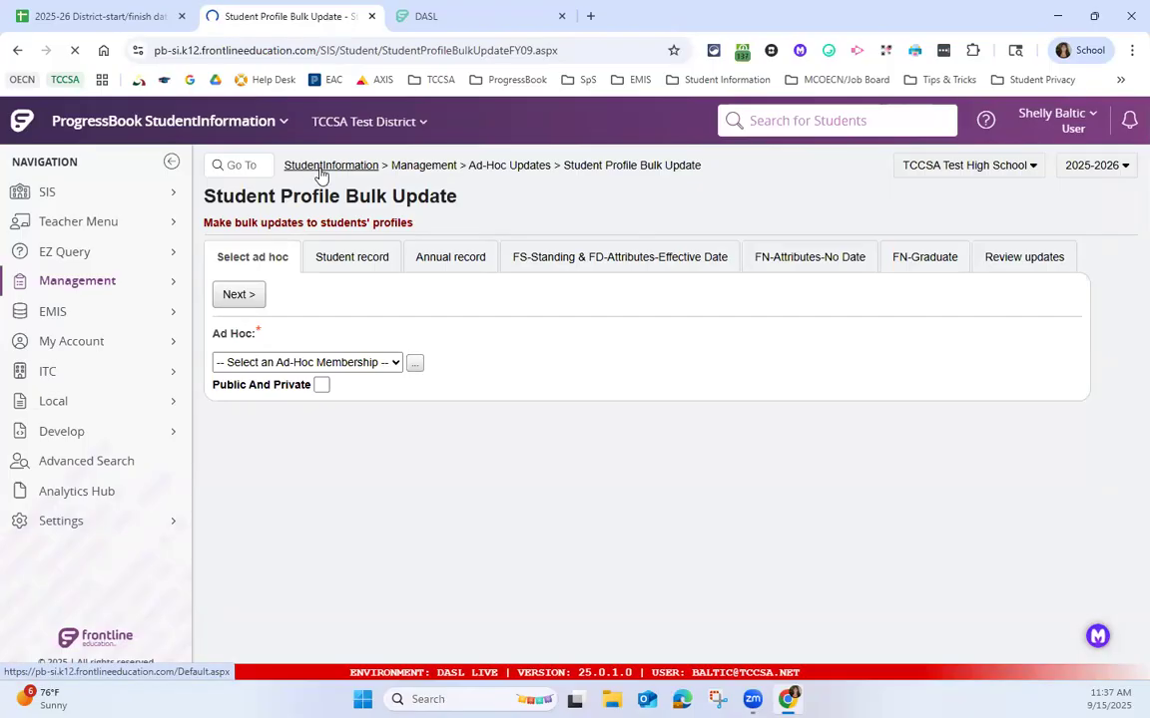
Open the student's profile for editing and highlight the Summative Race and Local Ethnic Category labels in the General section
click(396, 219)
click(437, 264)
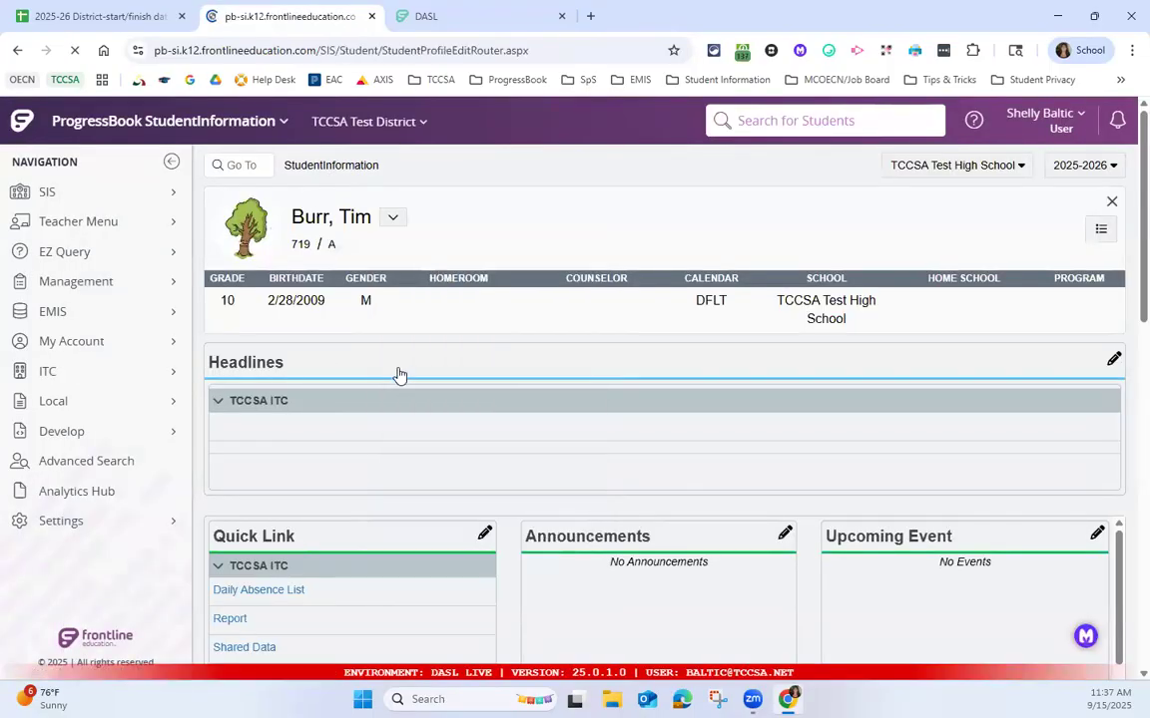
scroll(399, 359, down, 2)
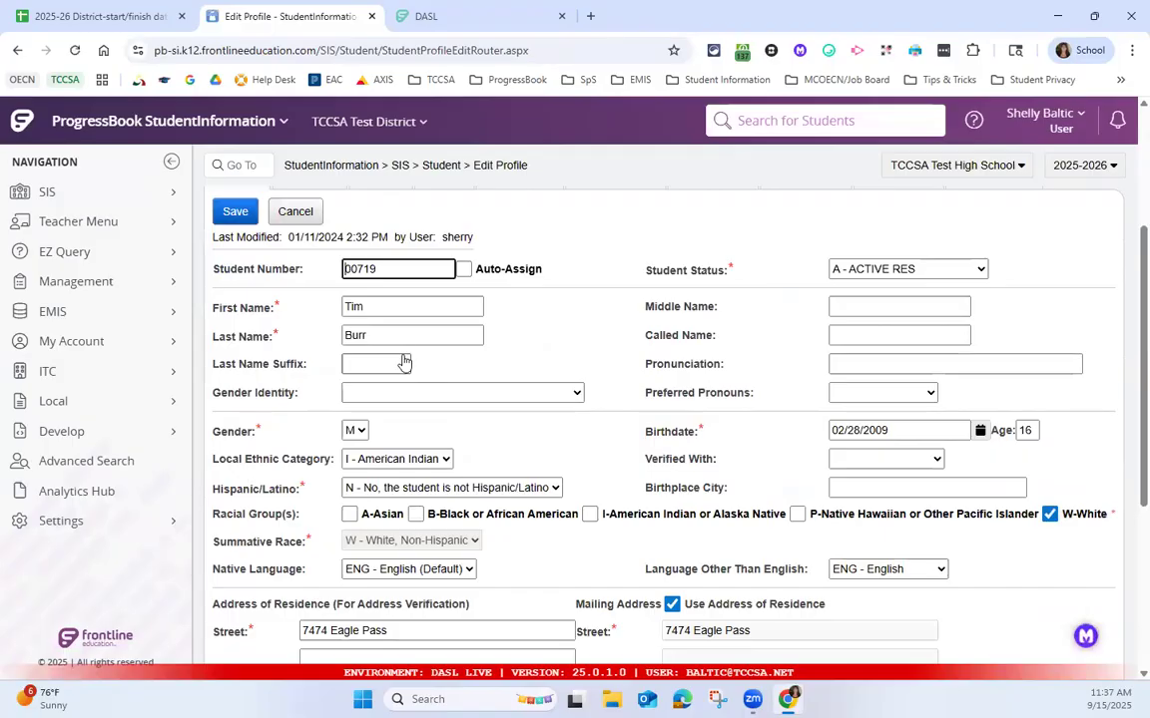
scroll(402, 359, down, 1)
drag(314, 463, 219, 463)
click(292, 465)
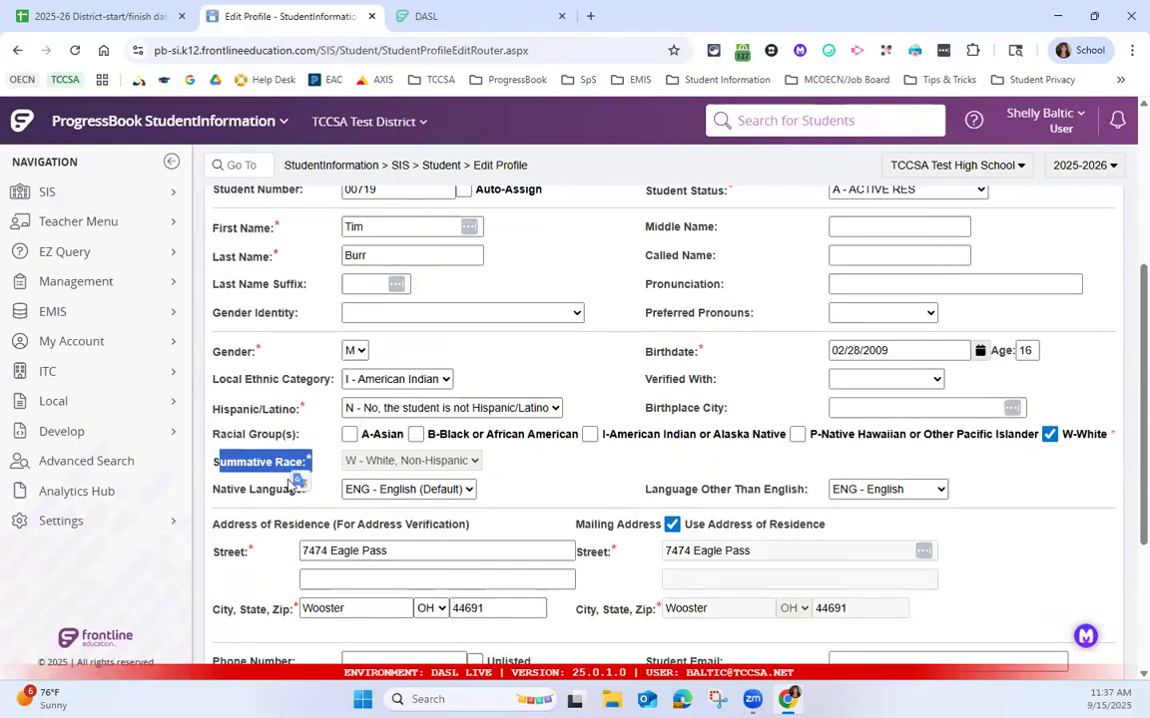
click(288, 384)
triple_click(288, 384)
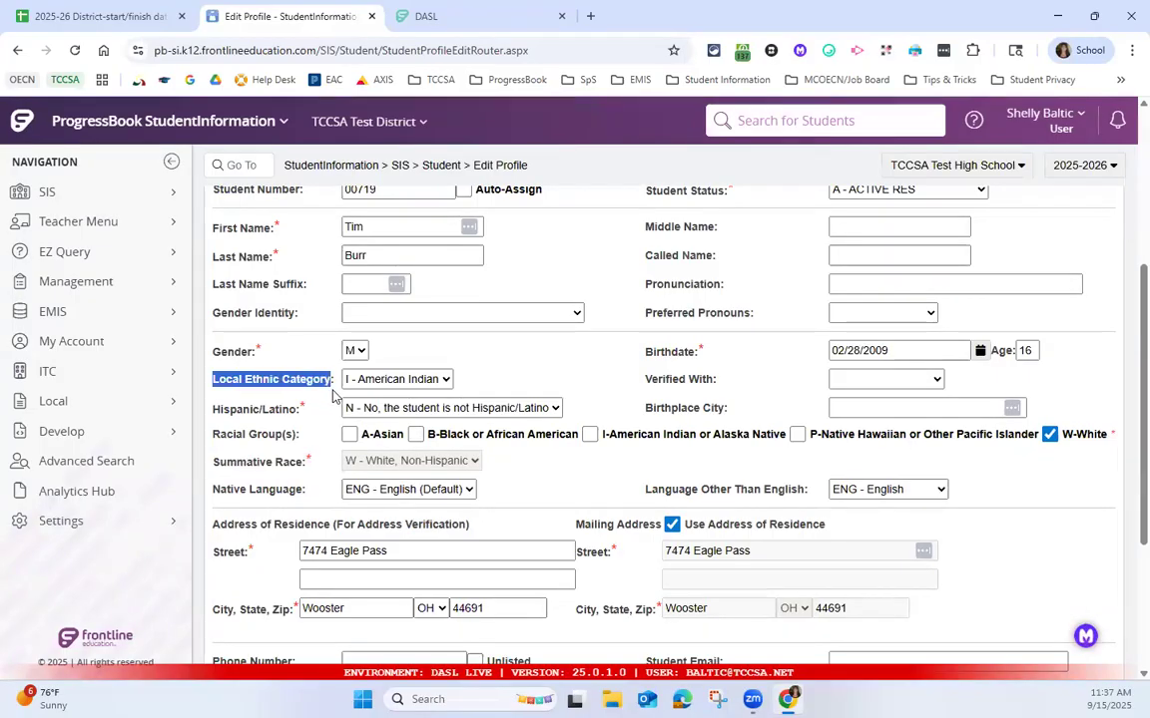
Examine the Local Ethnic Category choices in the student's profile without changing the selection, and highlight the field's label again
click(399, 381)
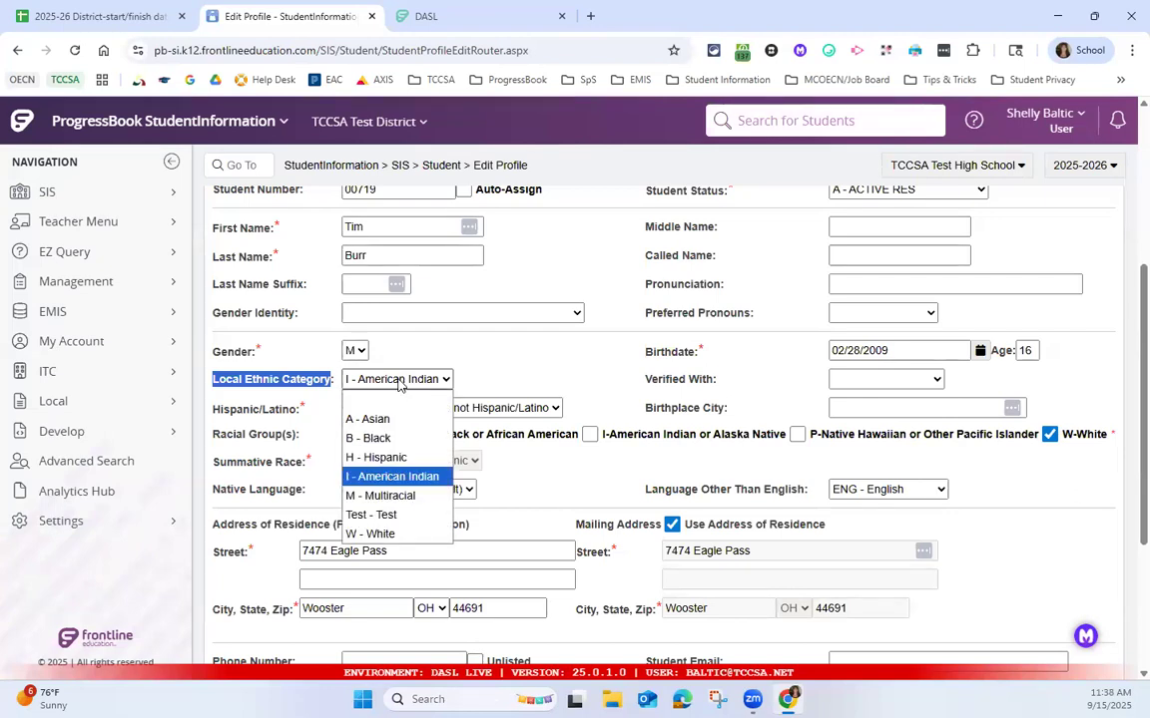
click(401, 383)
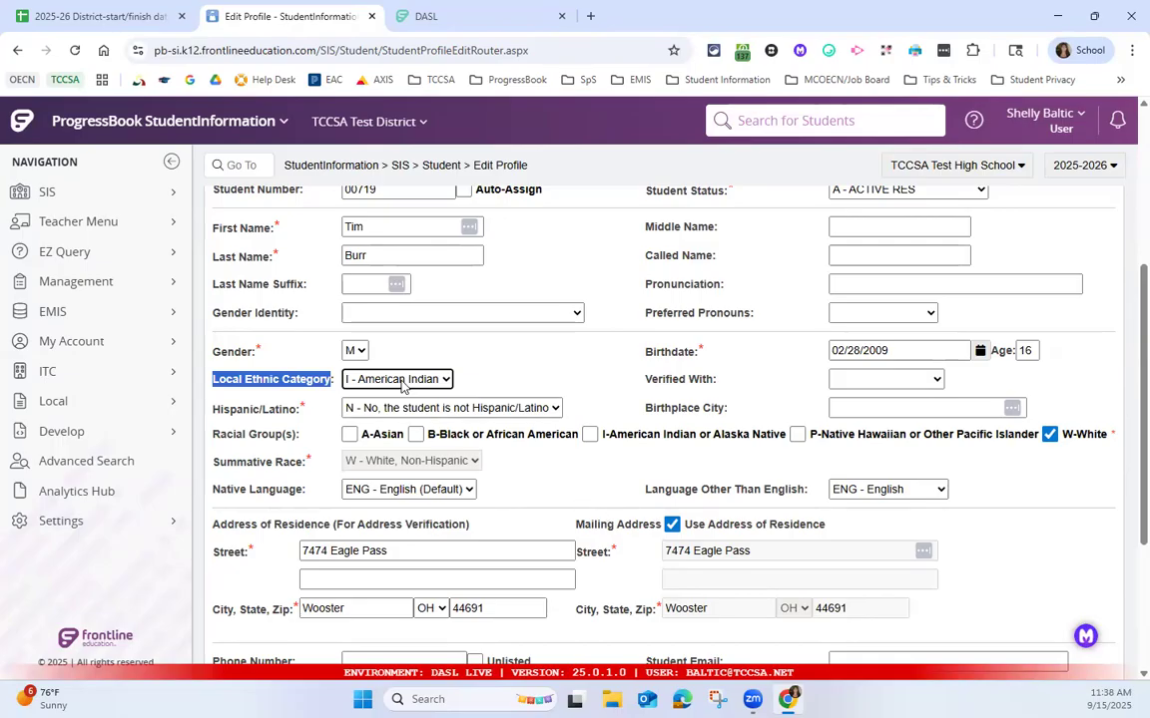
click(439, 379)
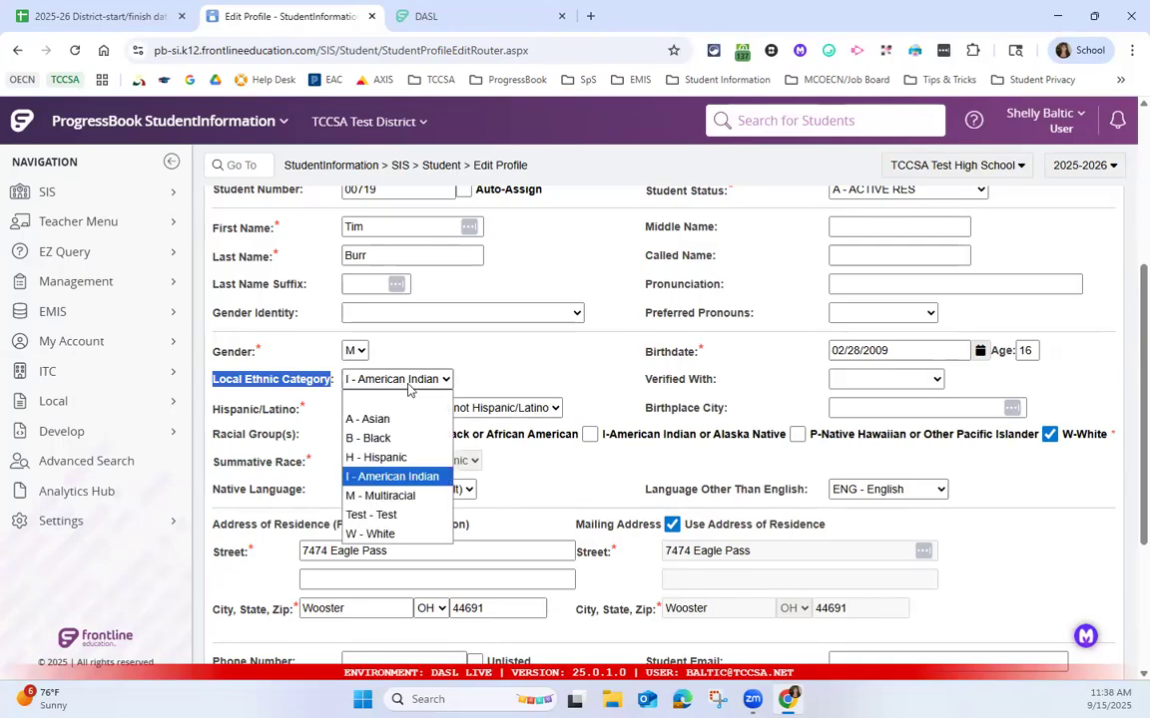
click(516, 378)
scroll(516, 373, up, 5)
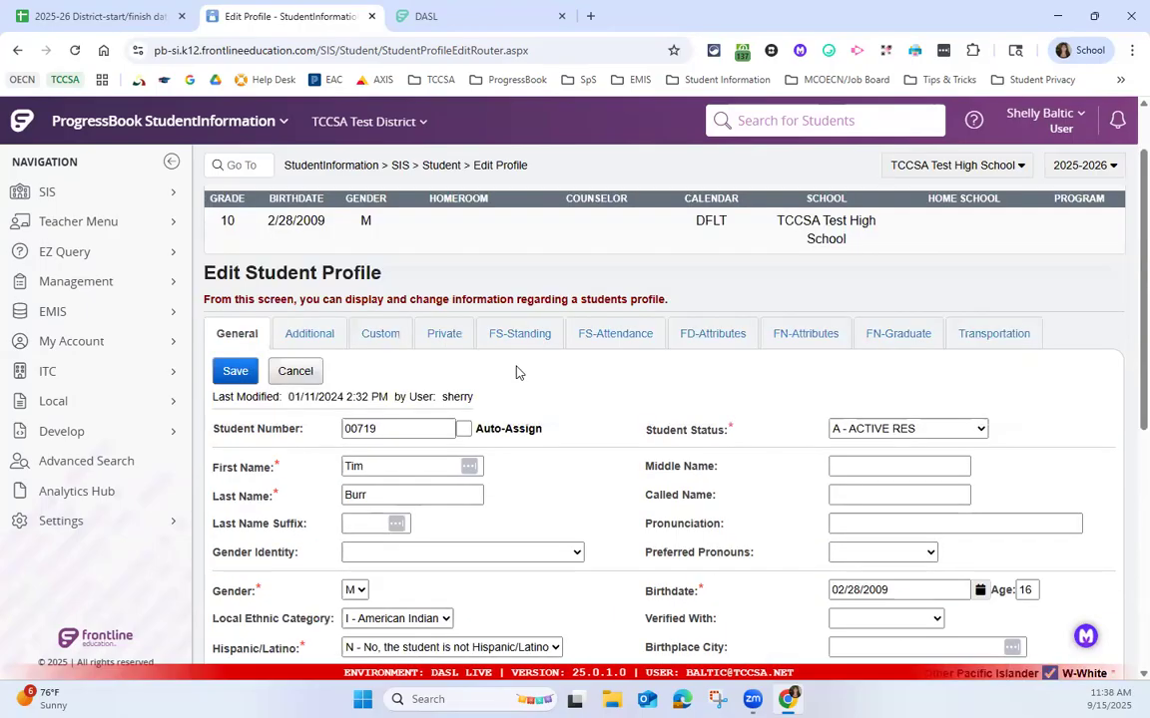
scroll(514, 378, down, 3)
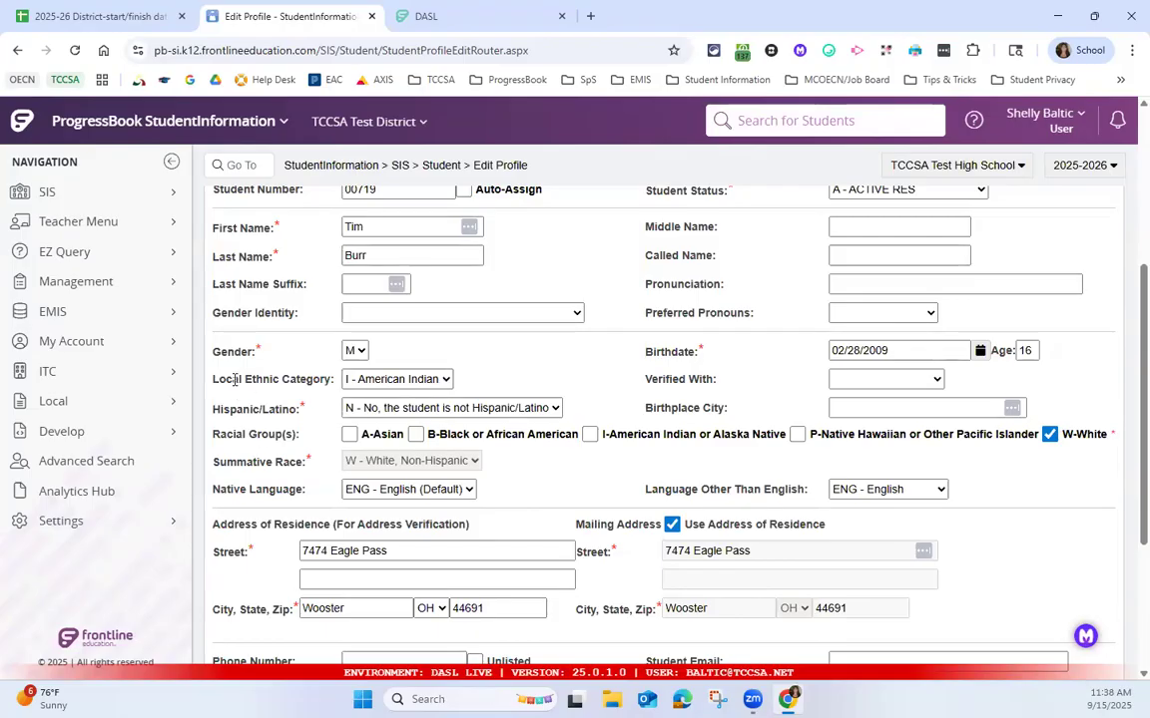
drag(218, 380, 308, 380)
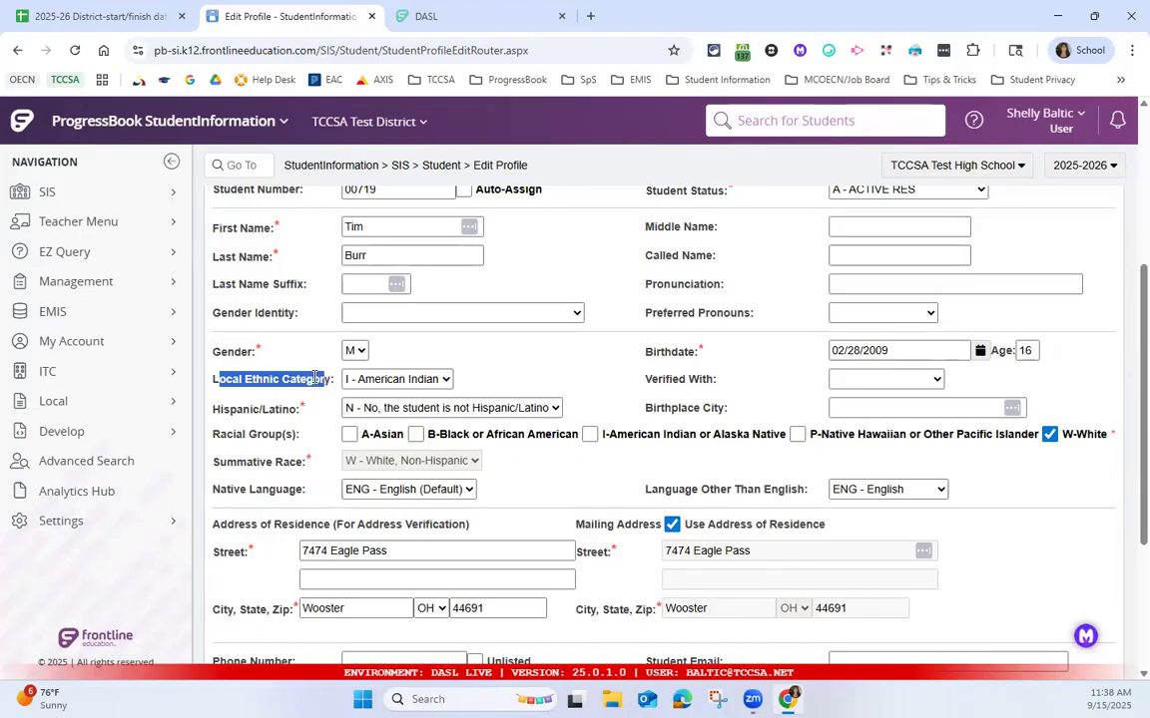
drag(322, 379, 323, 351)
Switch to the gifted checklist, highlight the Gifted Student Courses heading, and review that section with its sample report
click(439, 16)
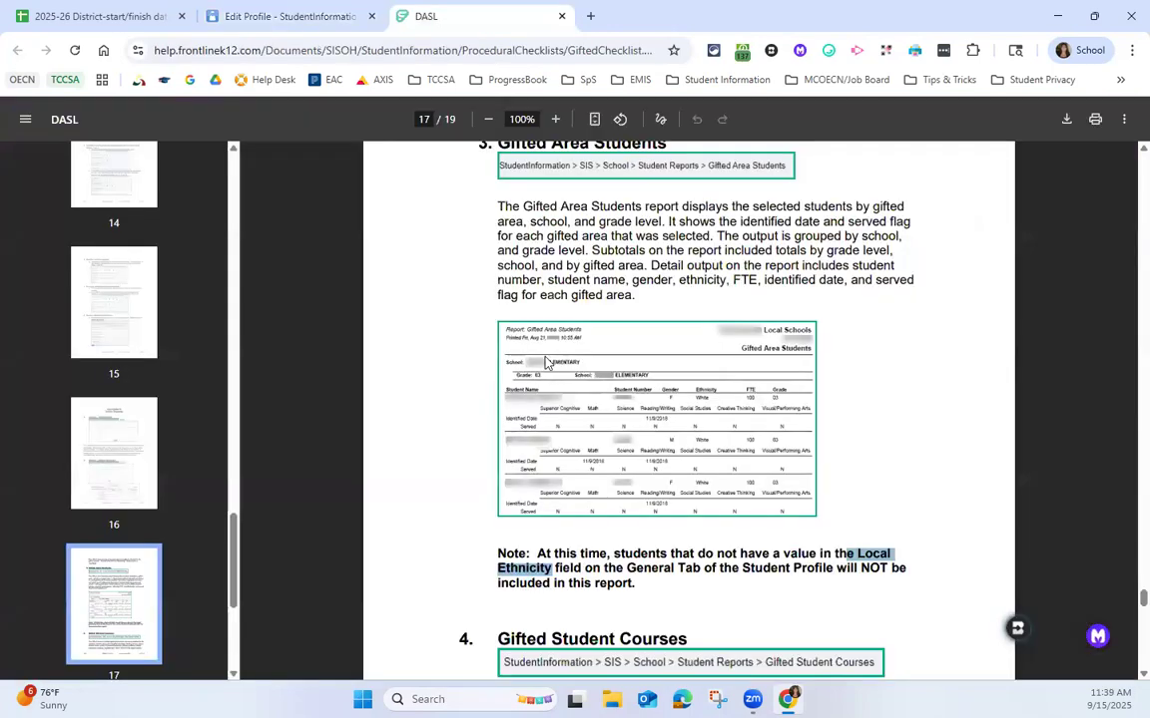
scroll(546, 363, down, 5)
scroll(465, 317, up, 2)
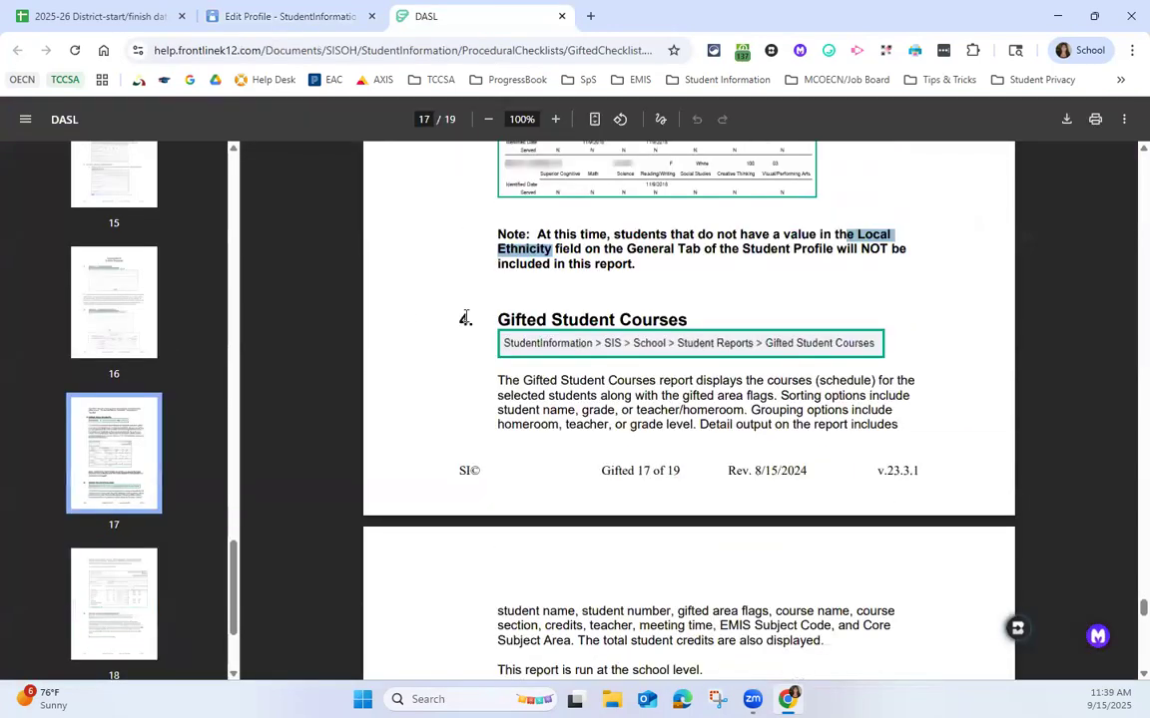
drag(461, 320, 687, 318)
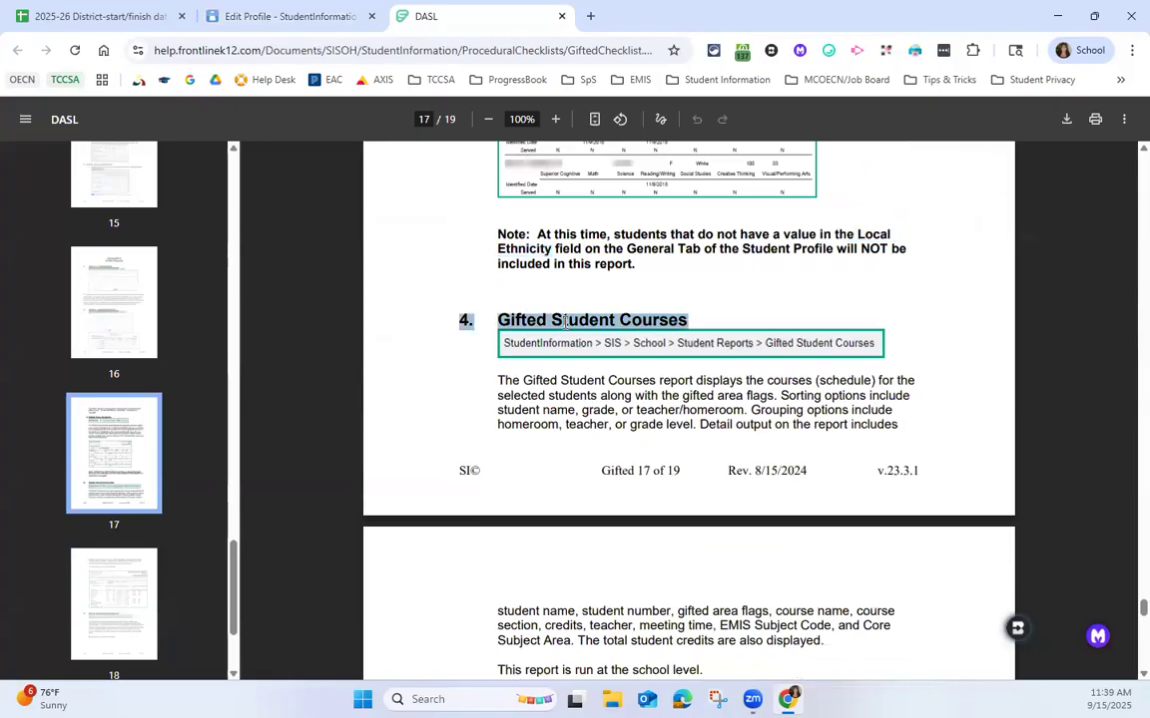
scroll(599, 333, down, 2)
scroll(600, 333, down, 3)
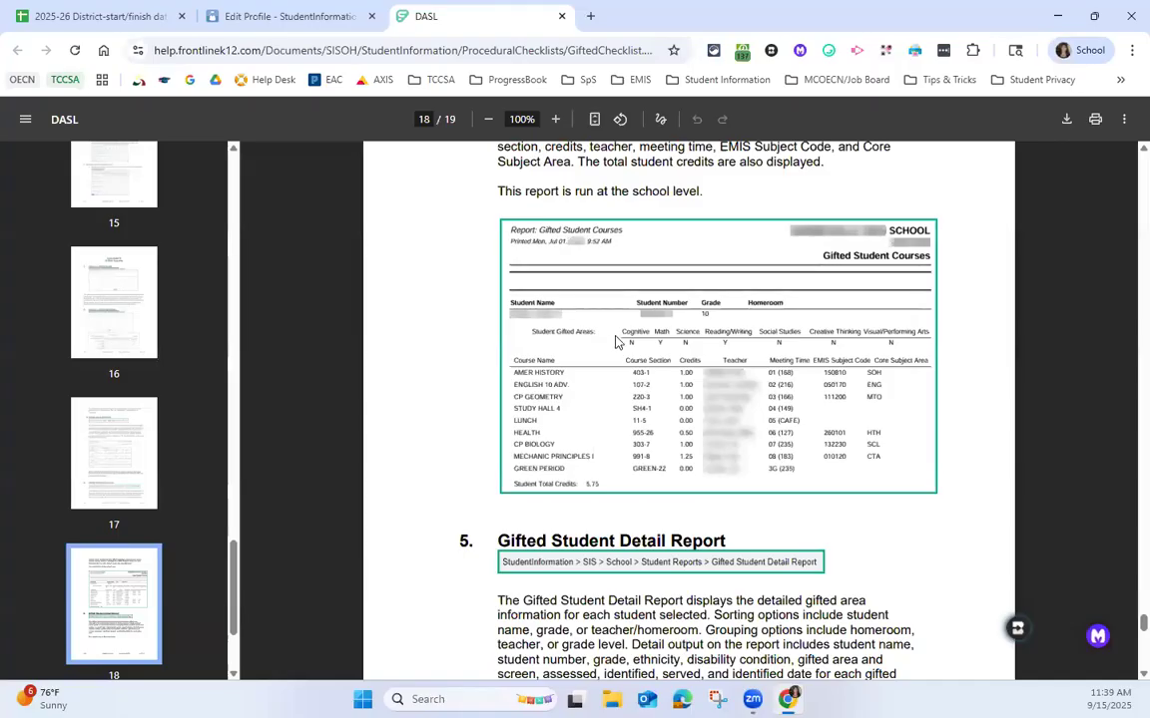
Review the checklist's Gifted Student Detail Report section, including its sample report and the note about students without active course assignments
scroll(616, 341, down, 5)
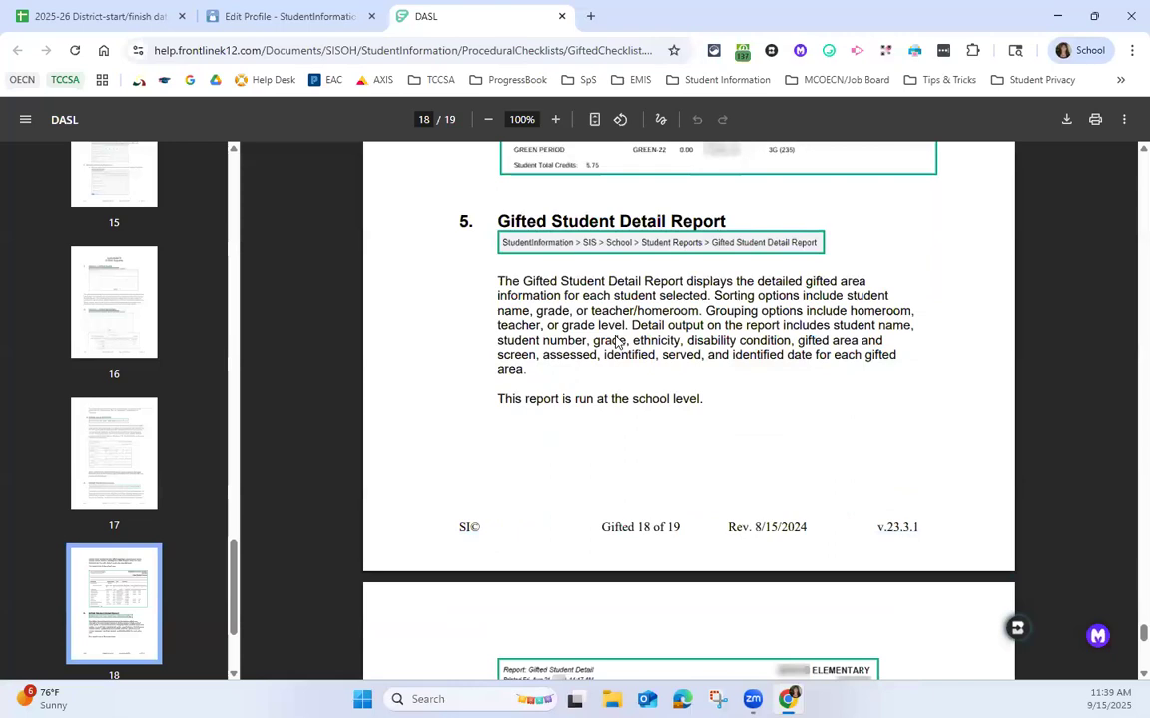
scroll(616, 340, up, 5)
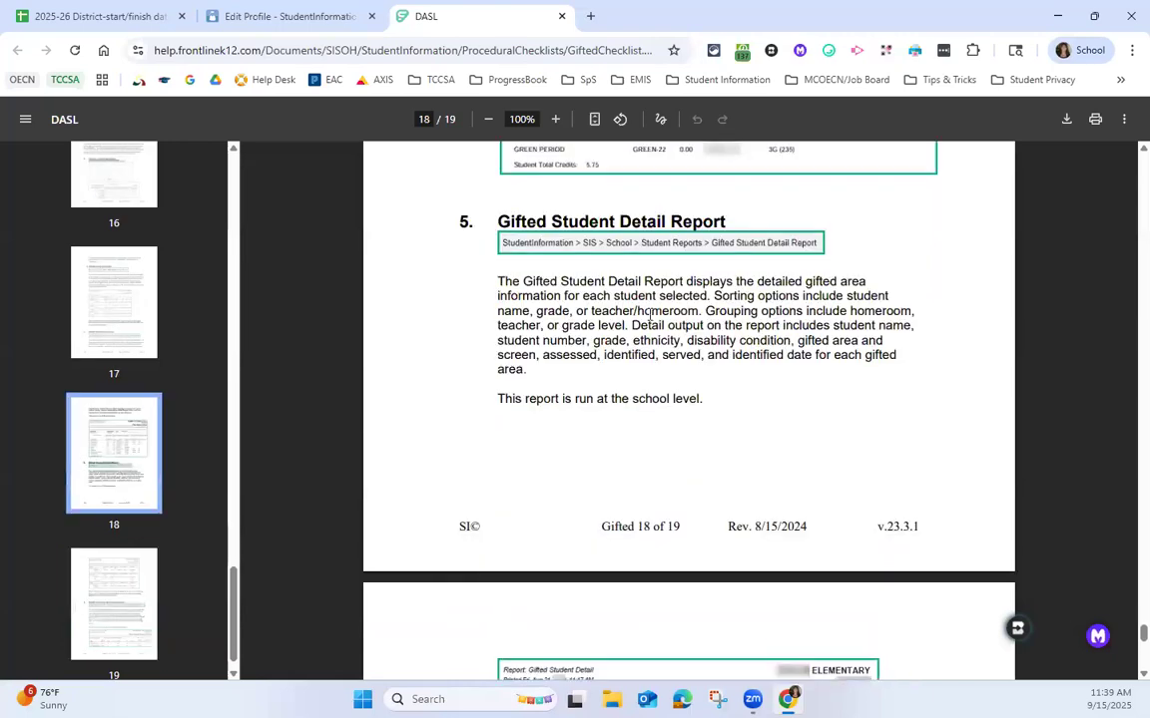
scroll(658, 313, down, 2)
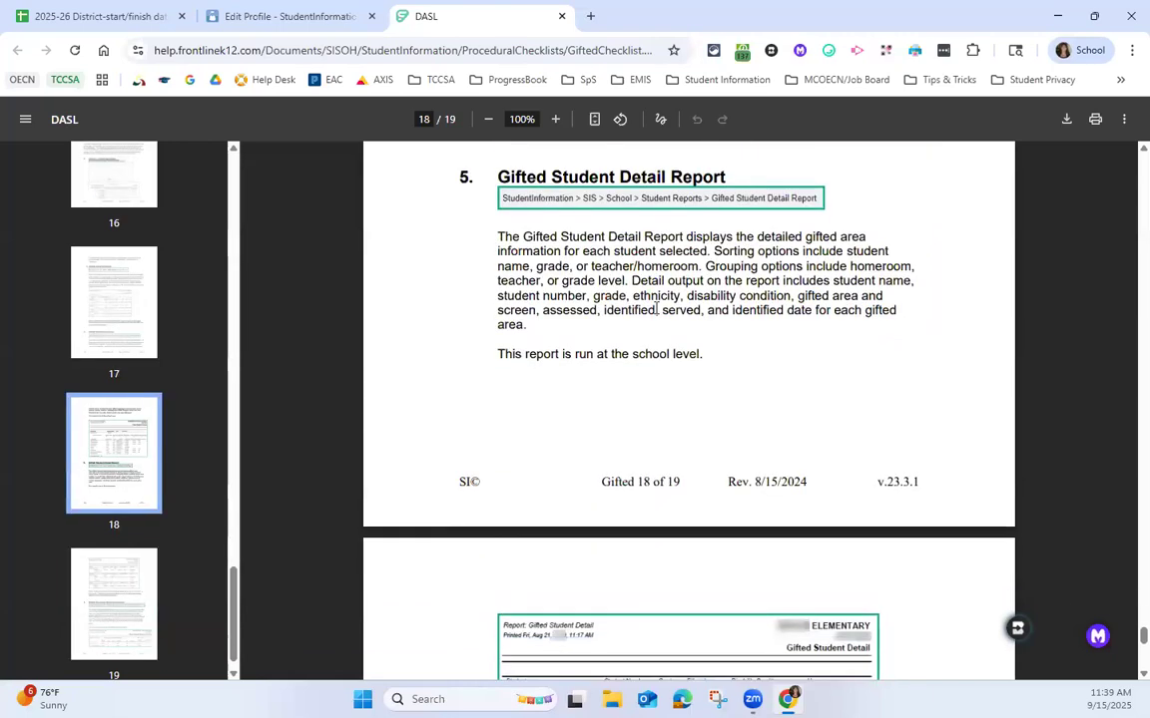
scroll(652, 316, down, 4)
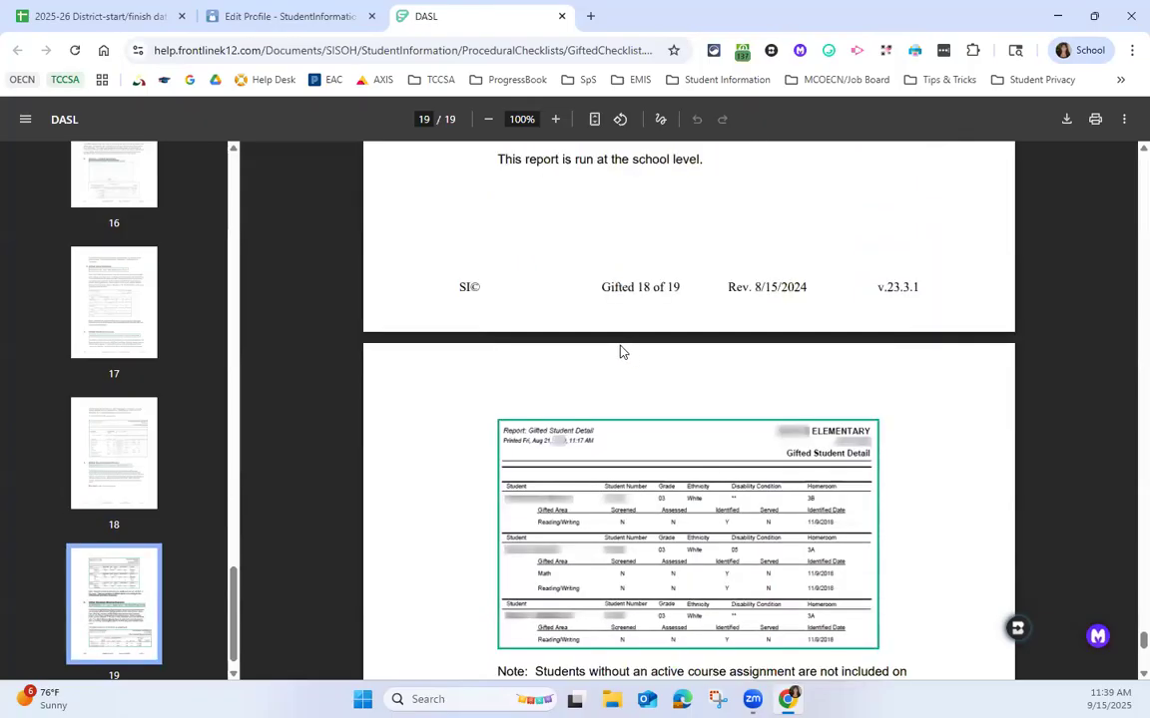
scroll(612, 354, down, 2)
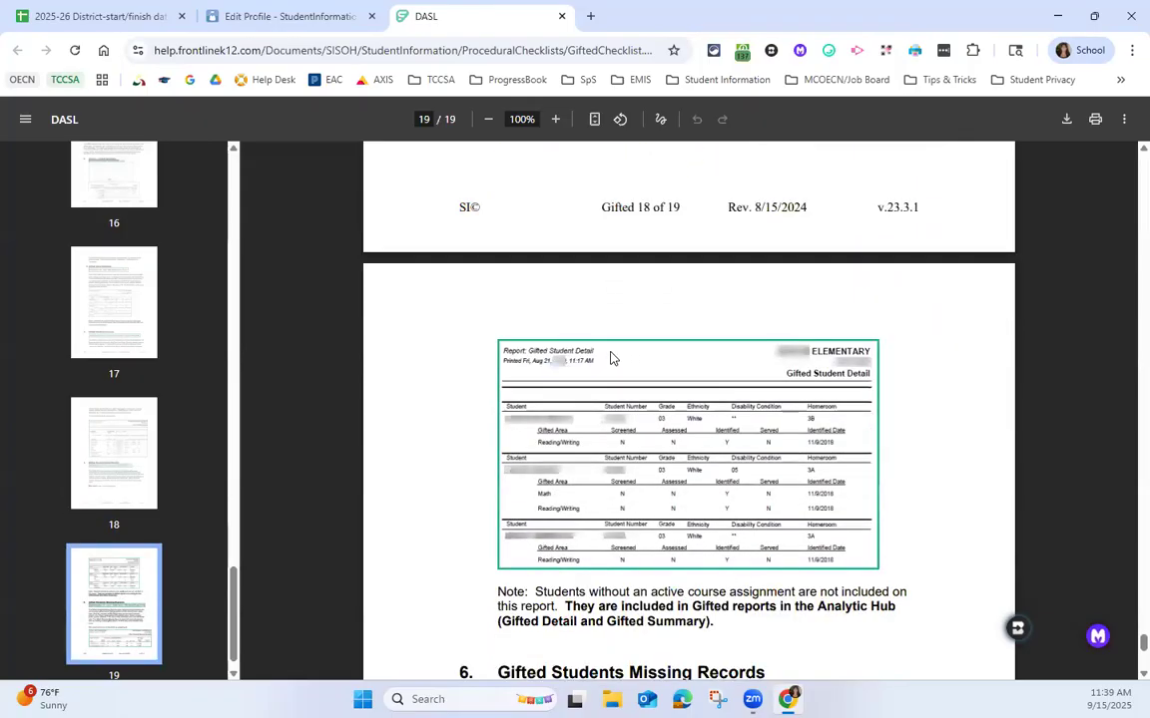
scroll(612, 359, up, 4)
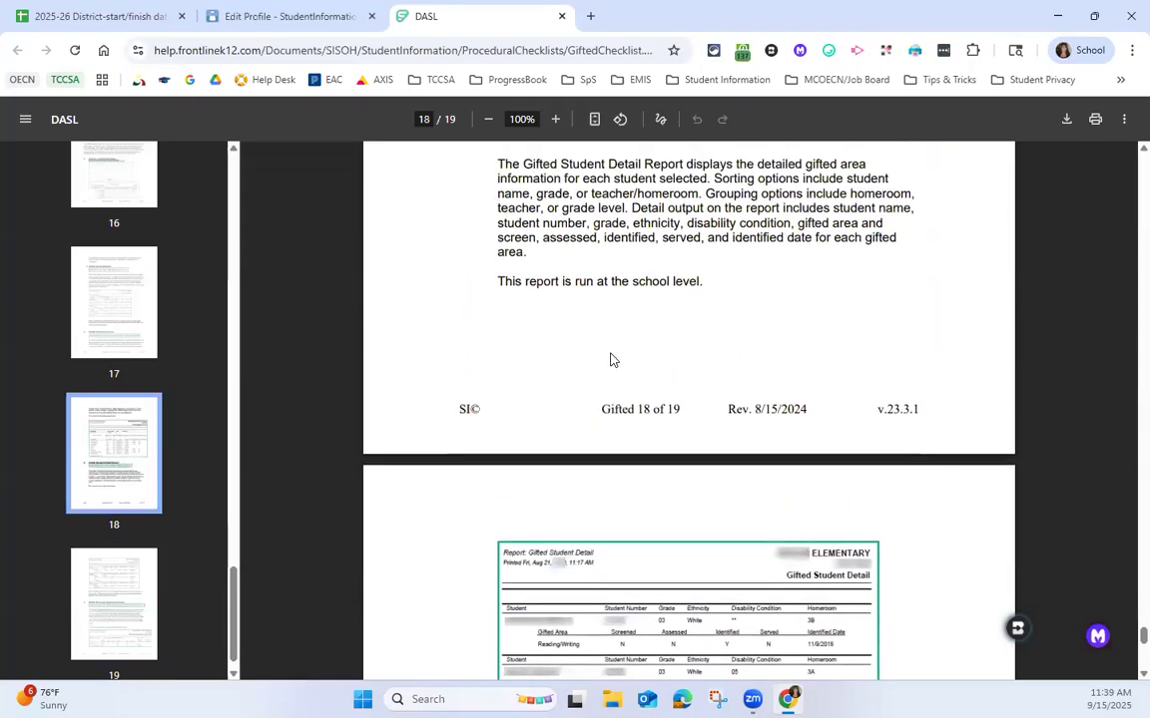
scroll(612, 357, down, 3)
scroll(612, 356, down, 2)
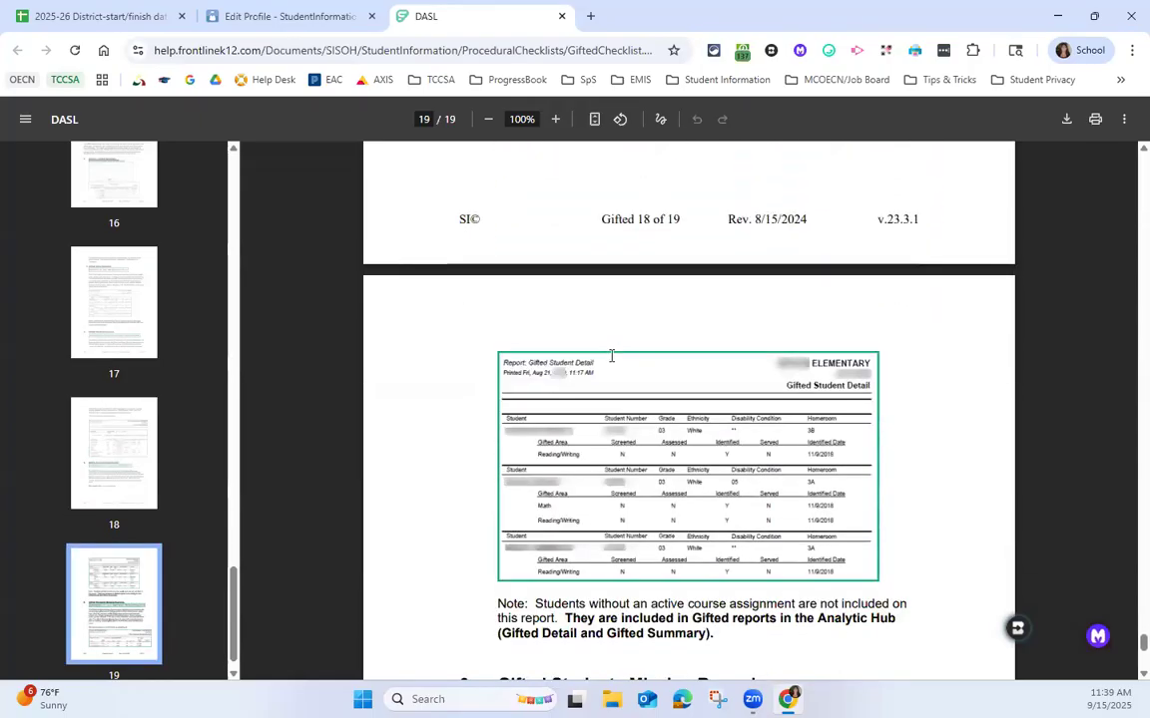
scroll(611, 355, down, 2)
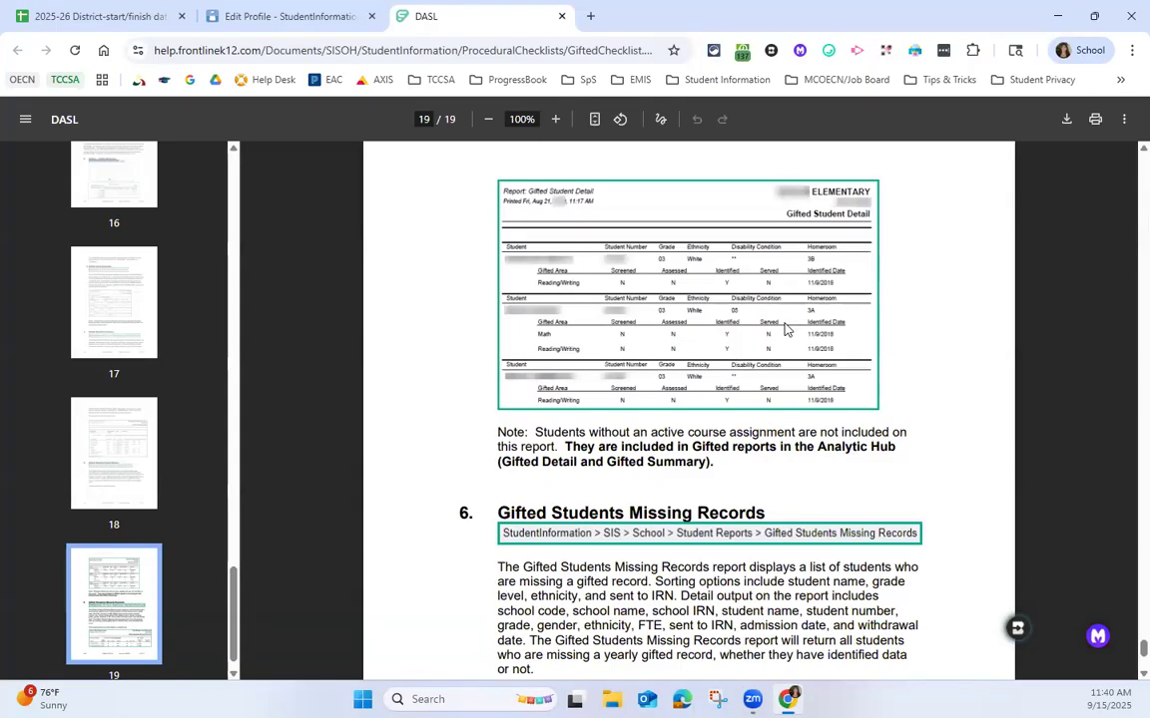
Review the checklist's Gifted Students Missing Records section with its sample report, and highlight the section heading
scroll(798, 333, down, 1)
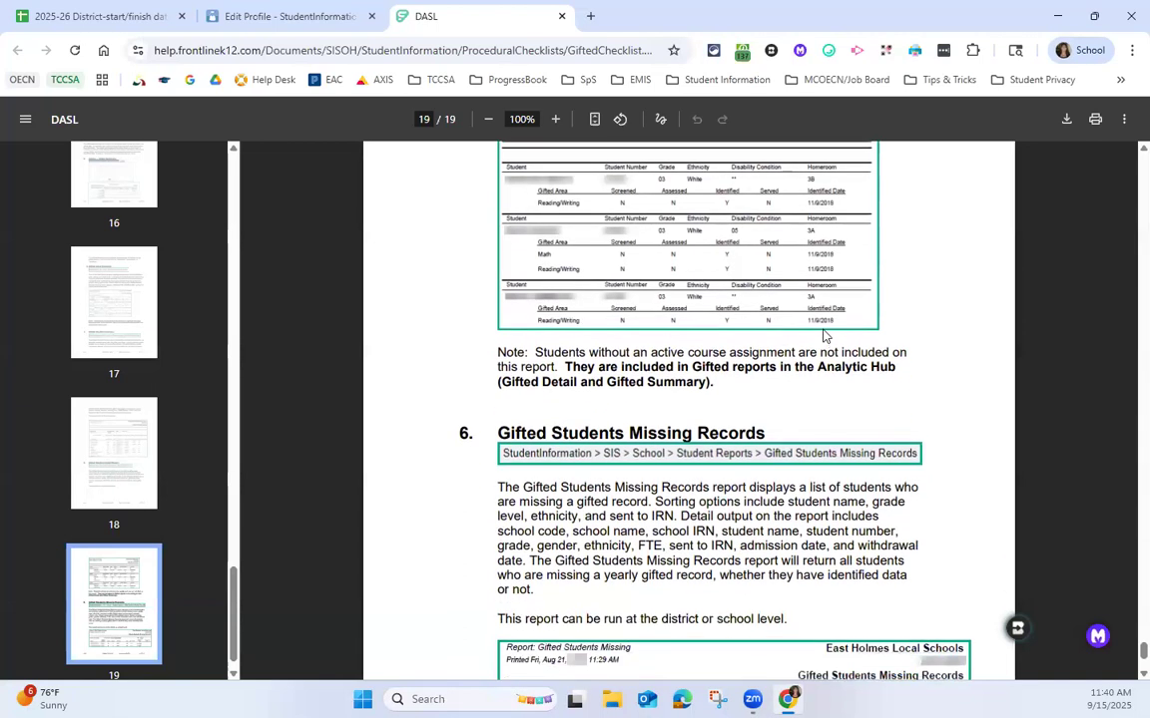
scroll(813, 335, down, 2)
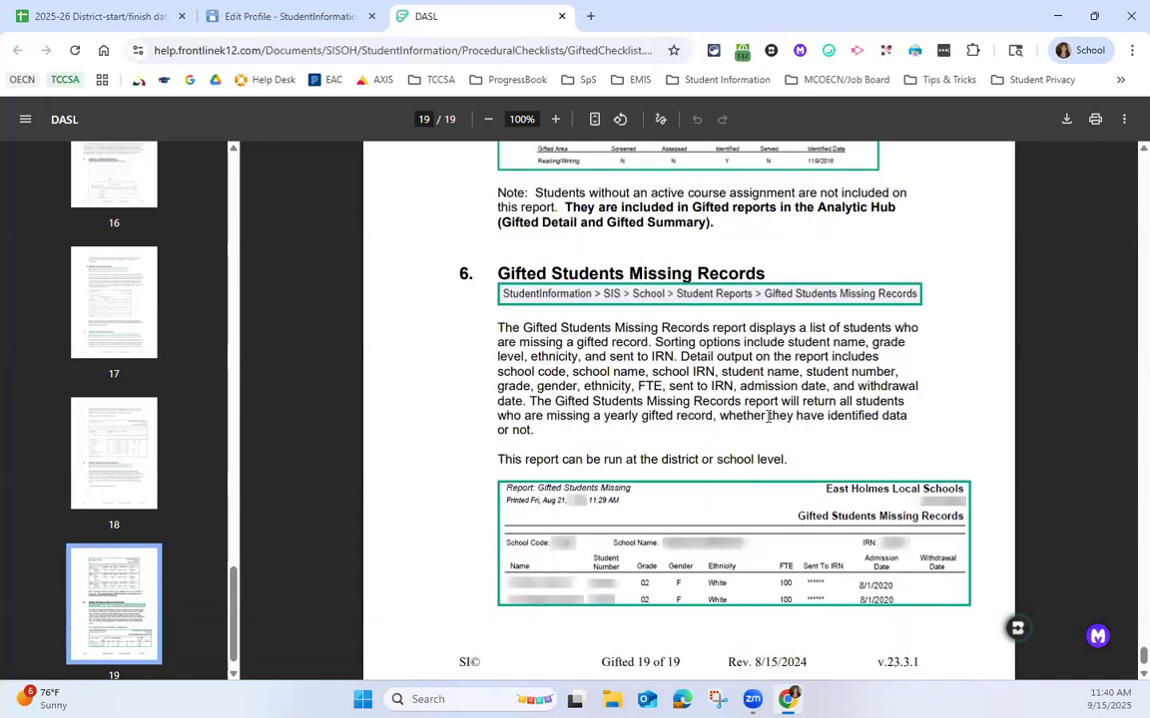
drag(491, 274, 788, 280)
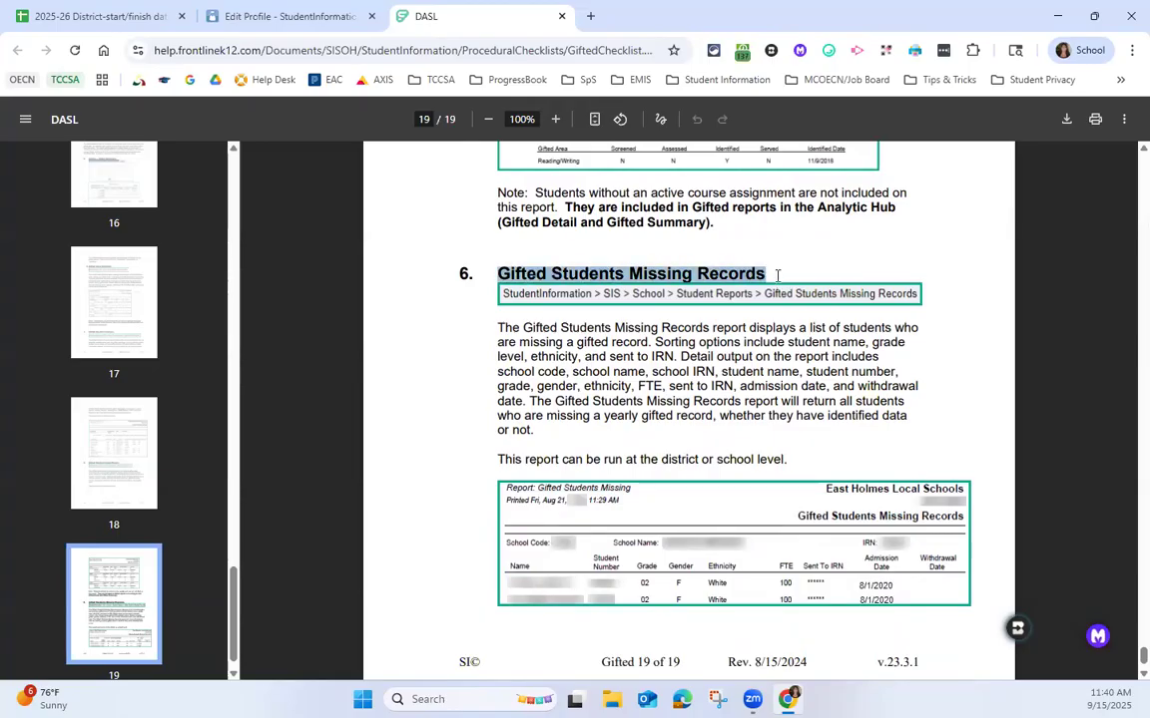
scroll(777, 284, down, 1)
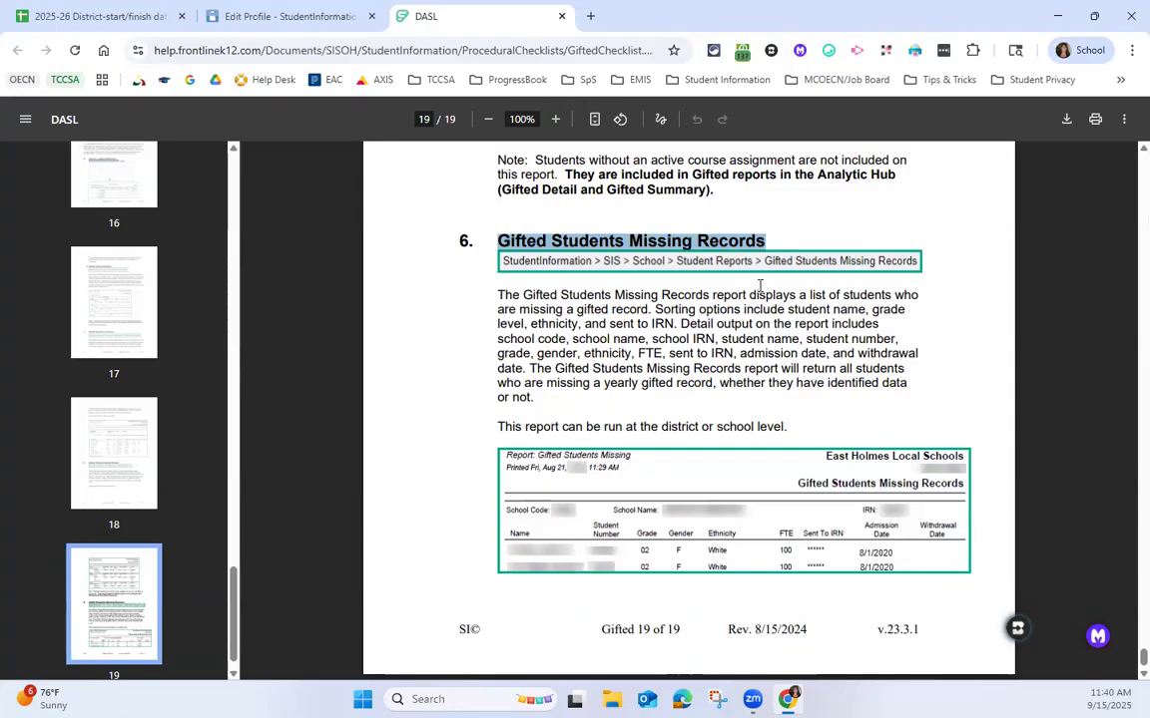
Switch back to StudentInformation, search the available pages for "gifted", and open Gifted Rules Maintenance
click(280, 17)
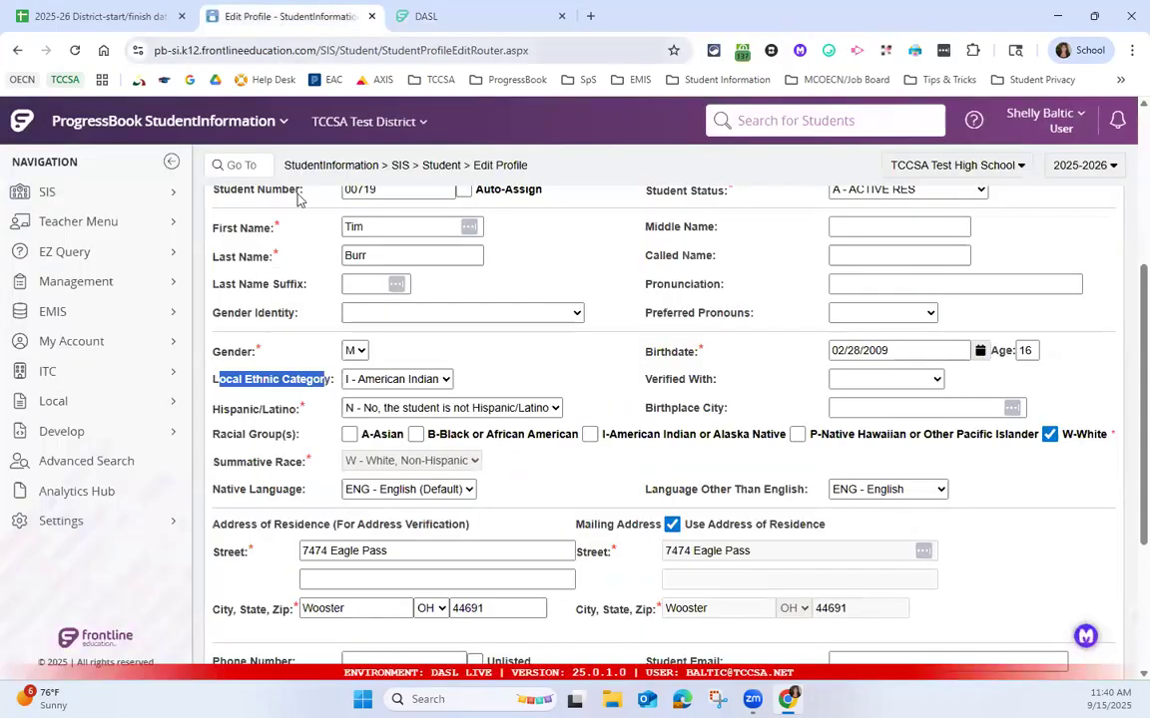
scroll(659, 299, up, 5)
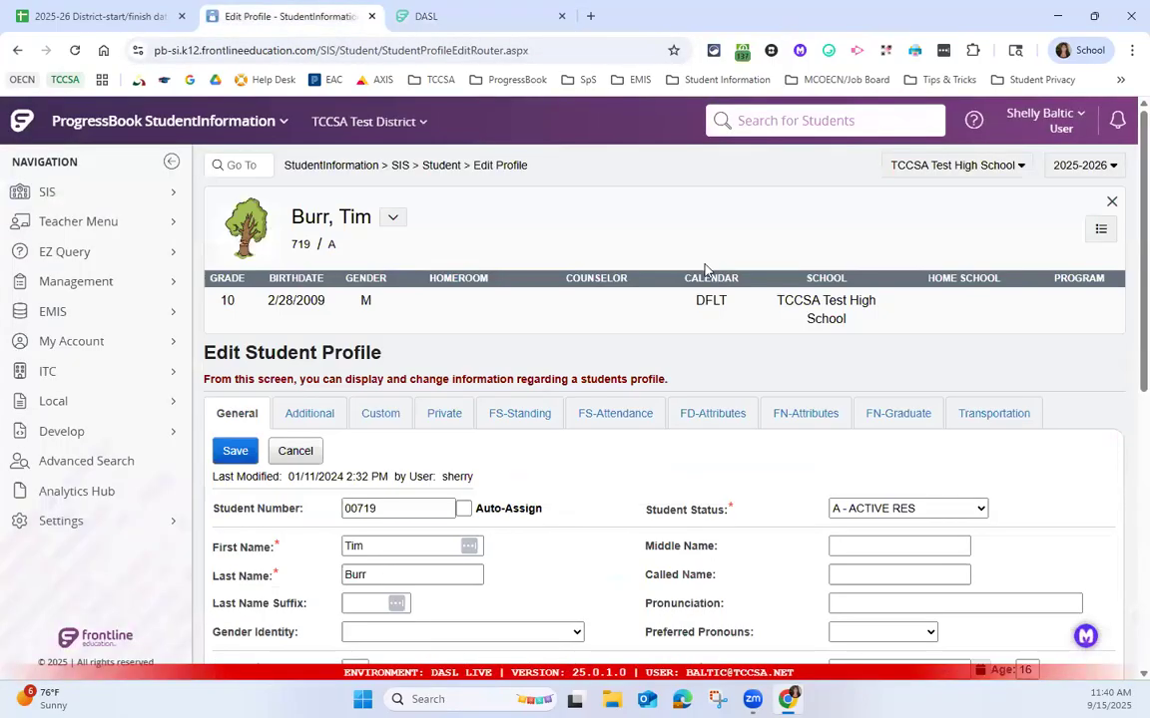
click(263, 166)
text(gifted)
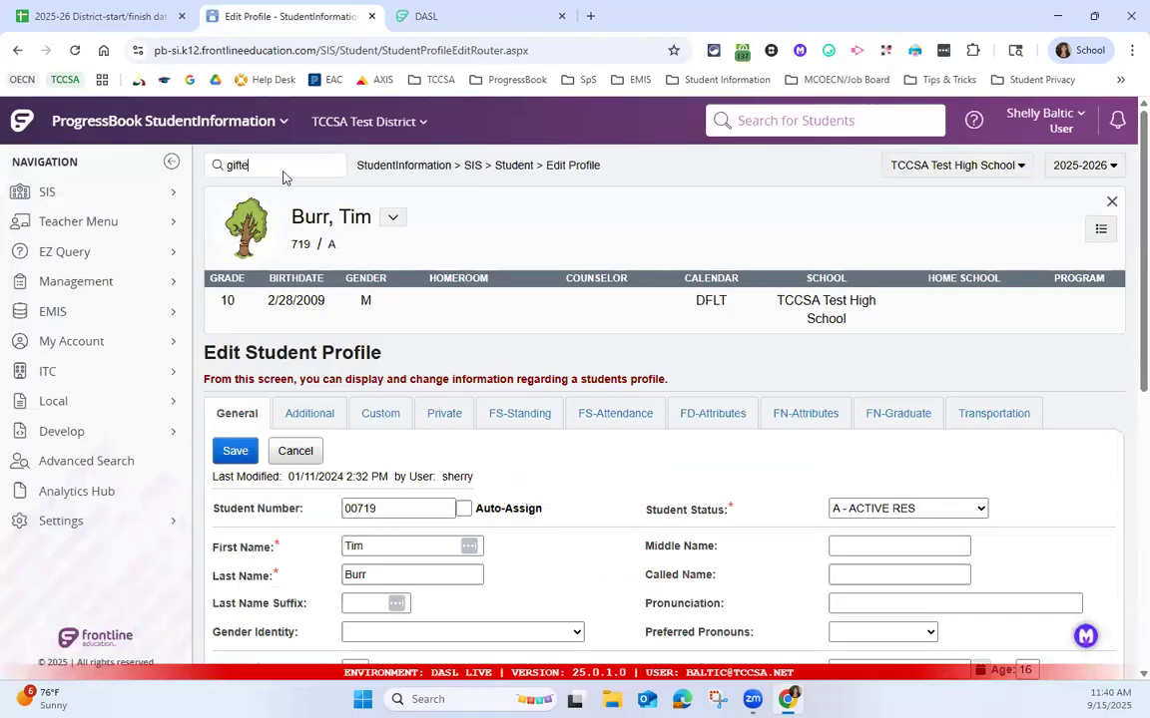
key(Return)
scroll(329, 399, down, 1)
click(322, 399)
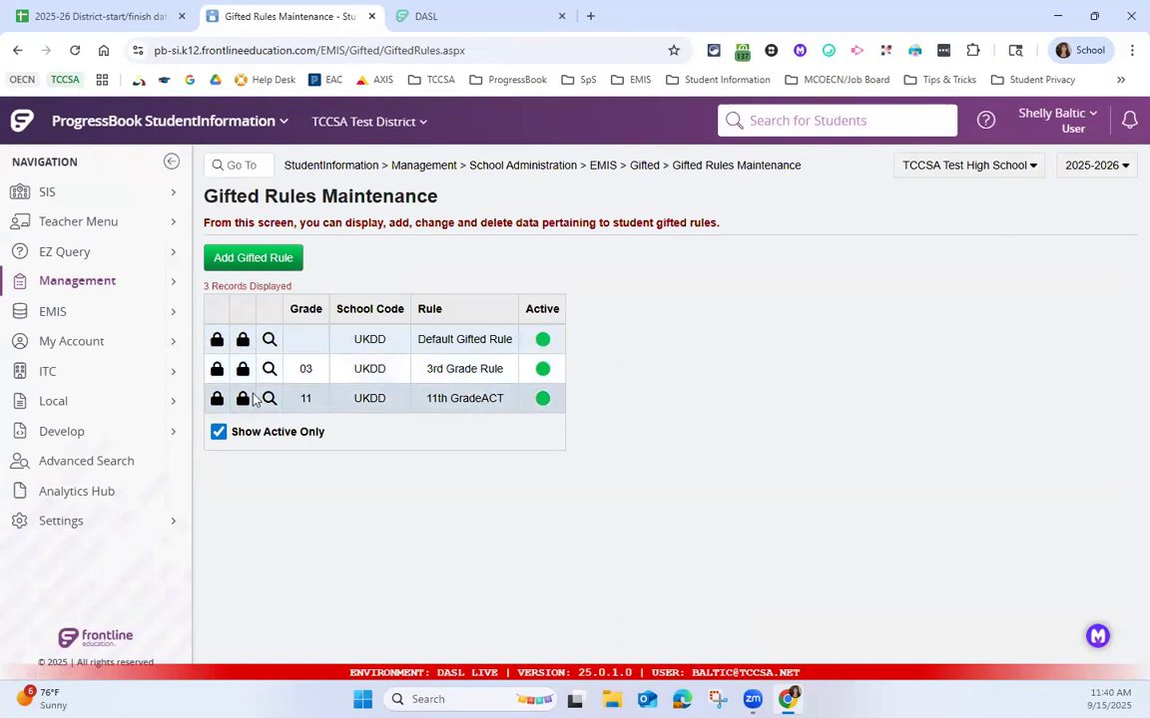
View the gifted rules at the TCCSA Test District level, and change the context to TCCSA Test Elementary School
click(939, 176)
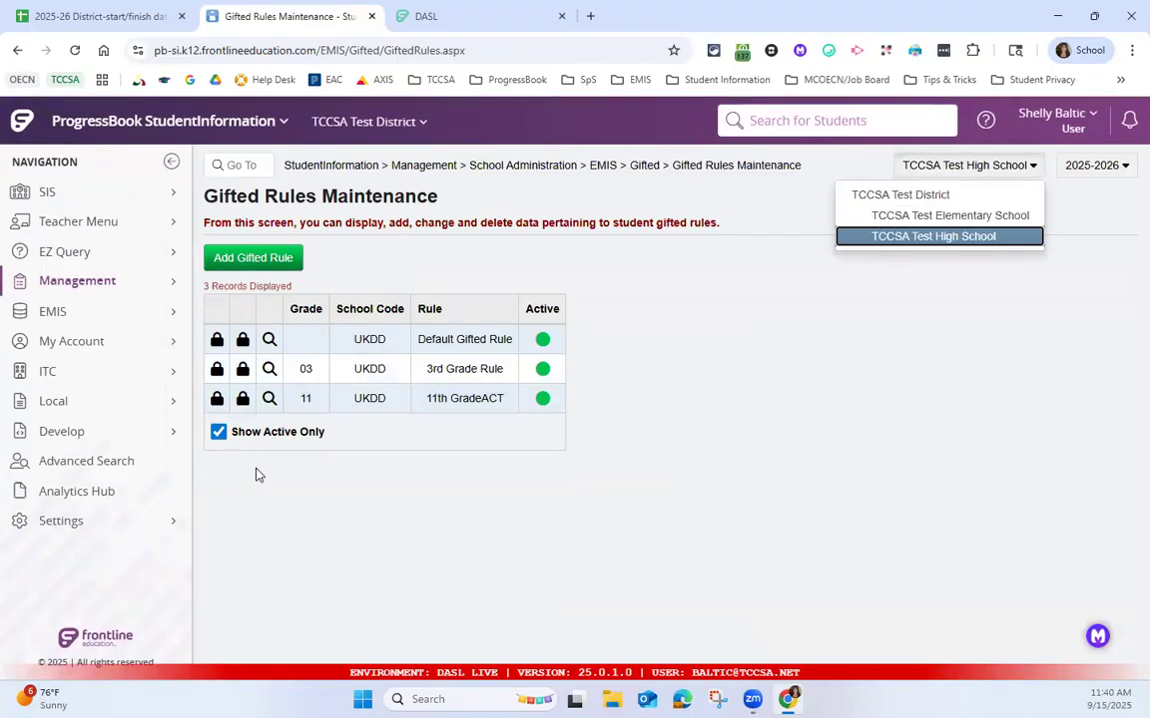
click(906, 197)
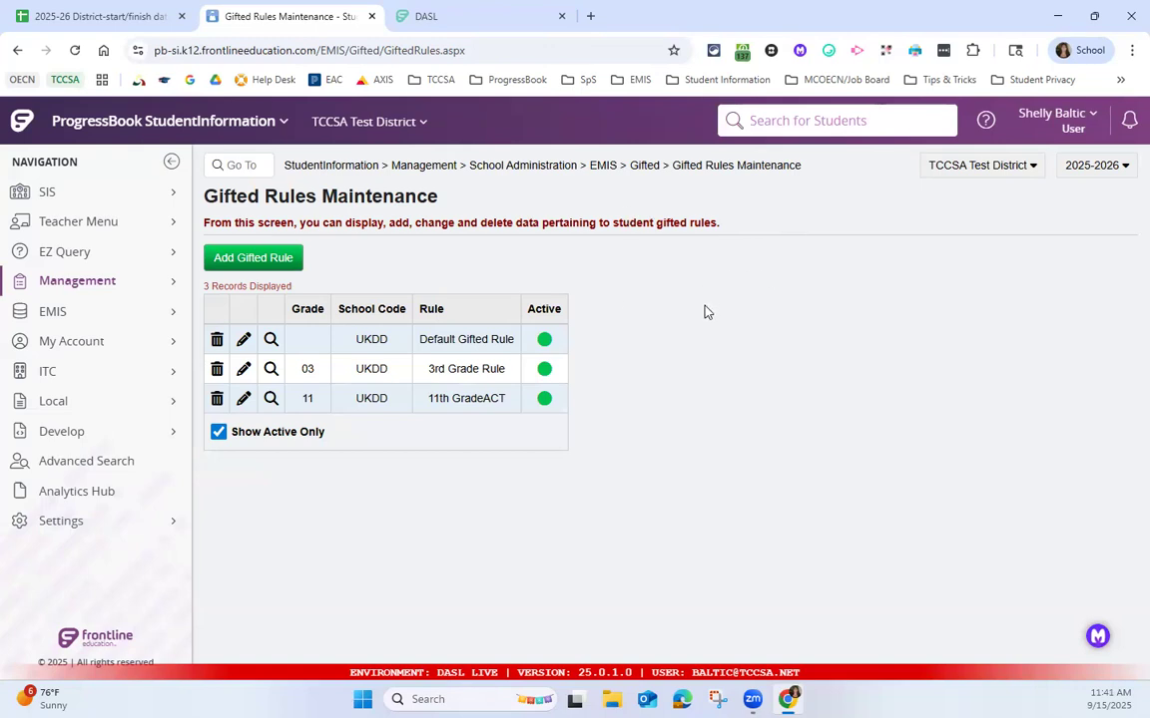
click(956, 168)
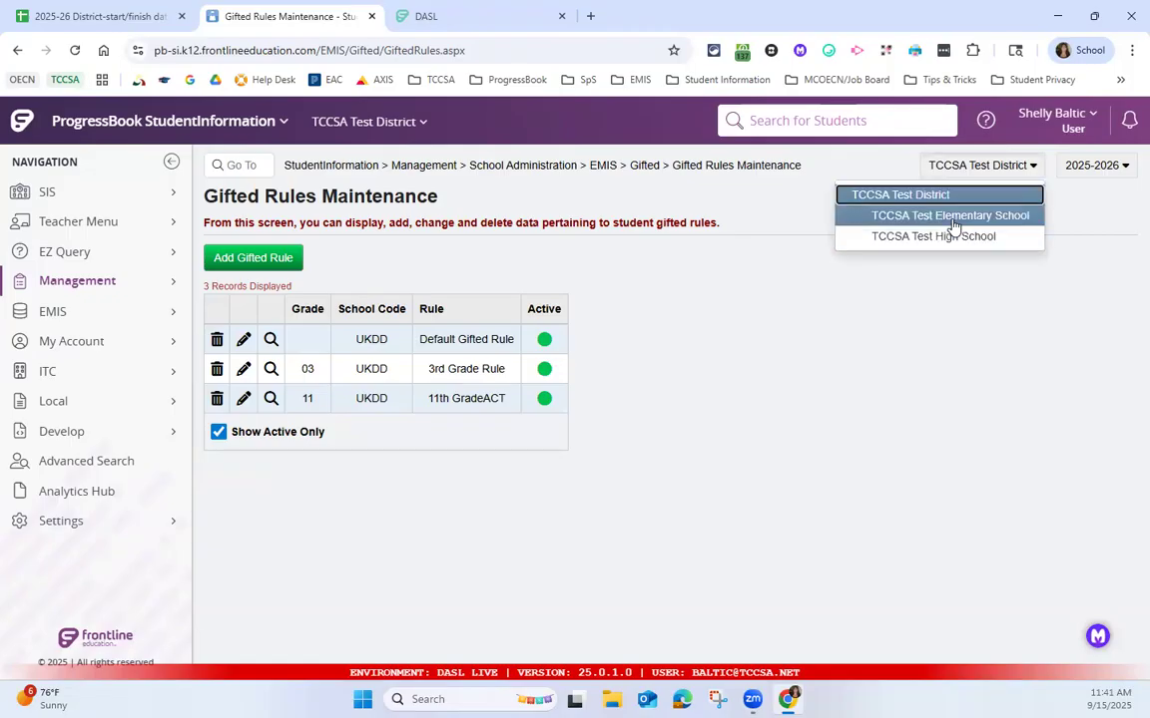
click(954, 217)
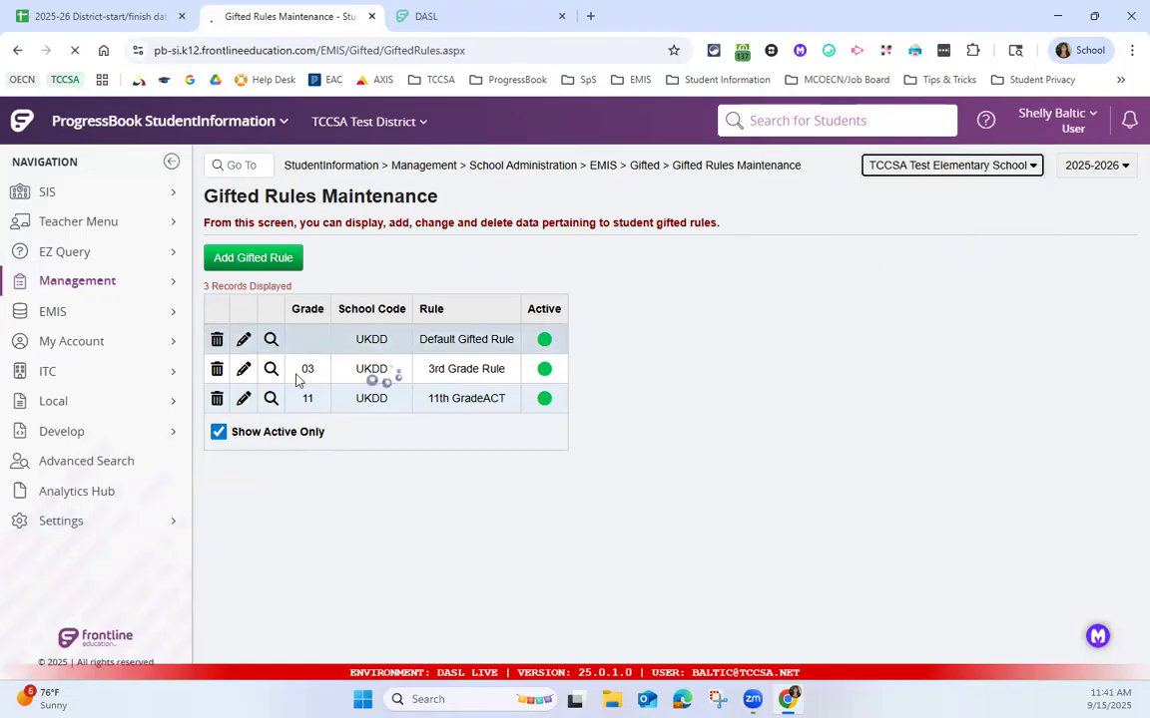